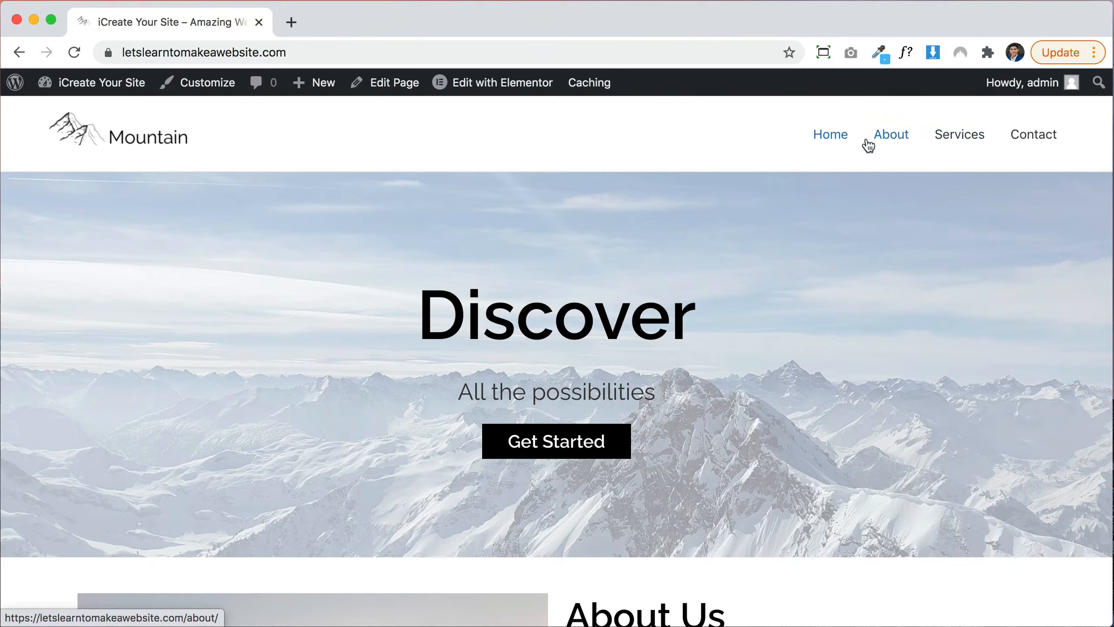
Look over the website's home page and open its About page
scroll(993, 272, down, 5)
scroll(992, 265, down, 3)
scroll(992, 265, up, 12)
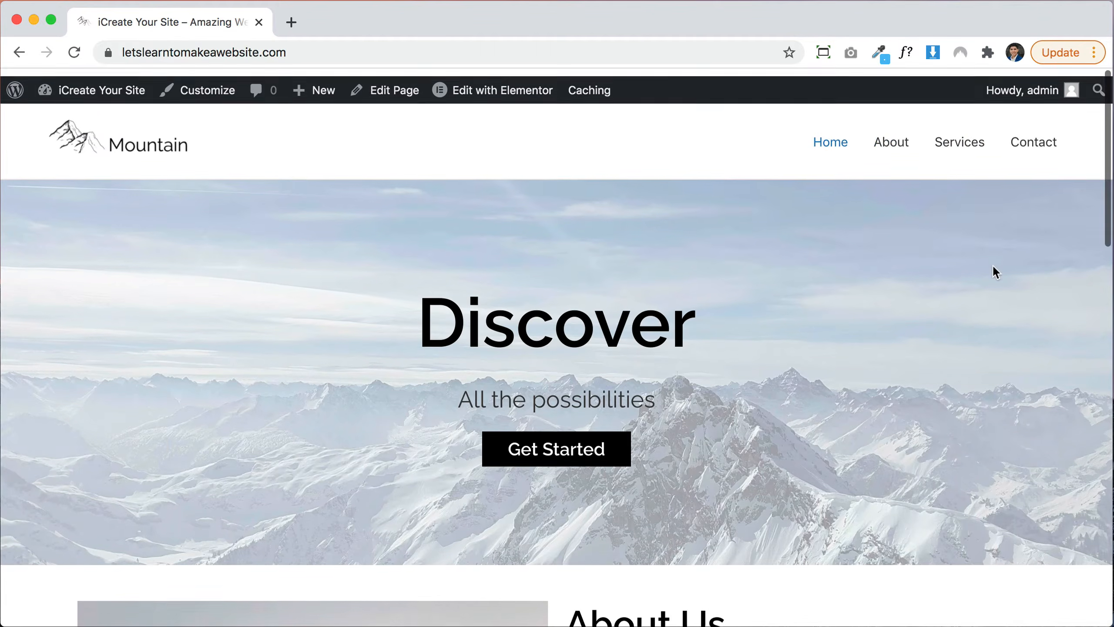
click(890, 134)
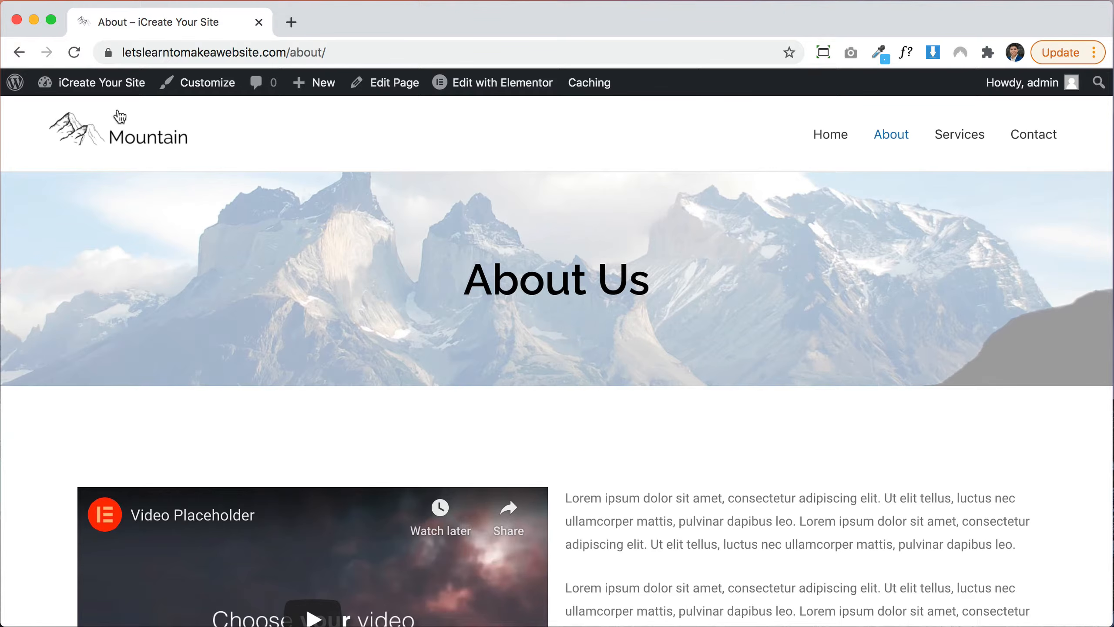
Go to the site's dashboard, view the plugin upload form, and return to the installed plugins list
mouse_move(107, 88)
click(75, 114)
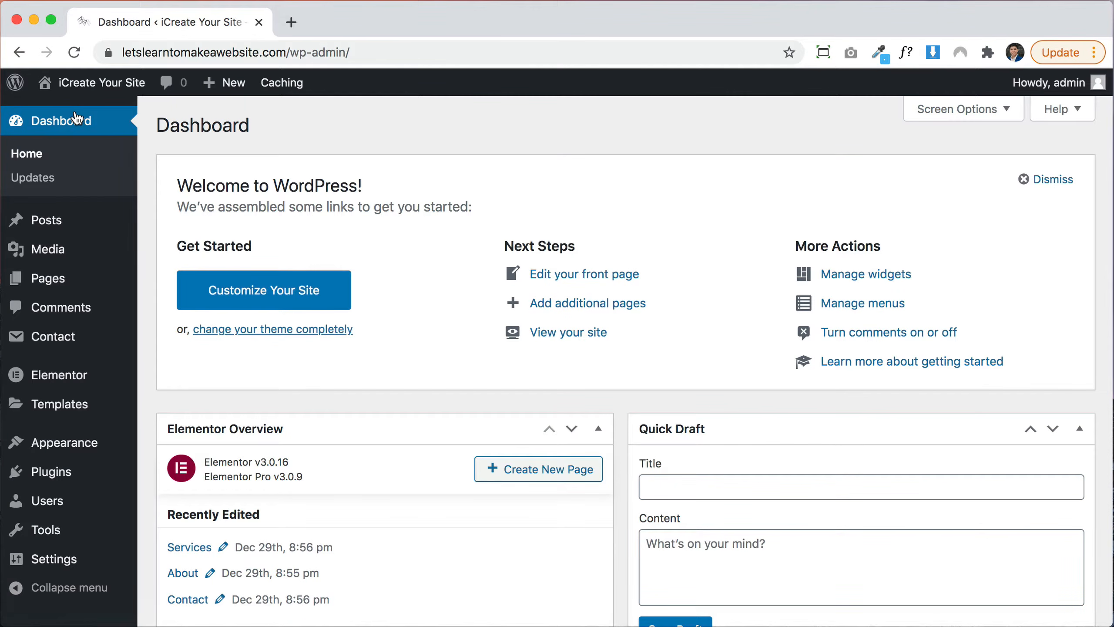
click(63, 483)
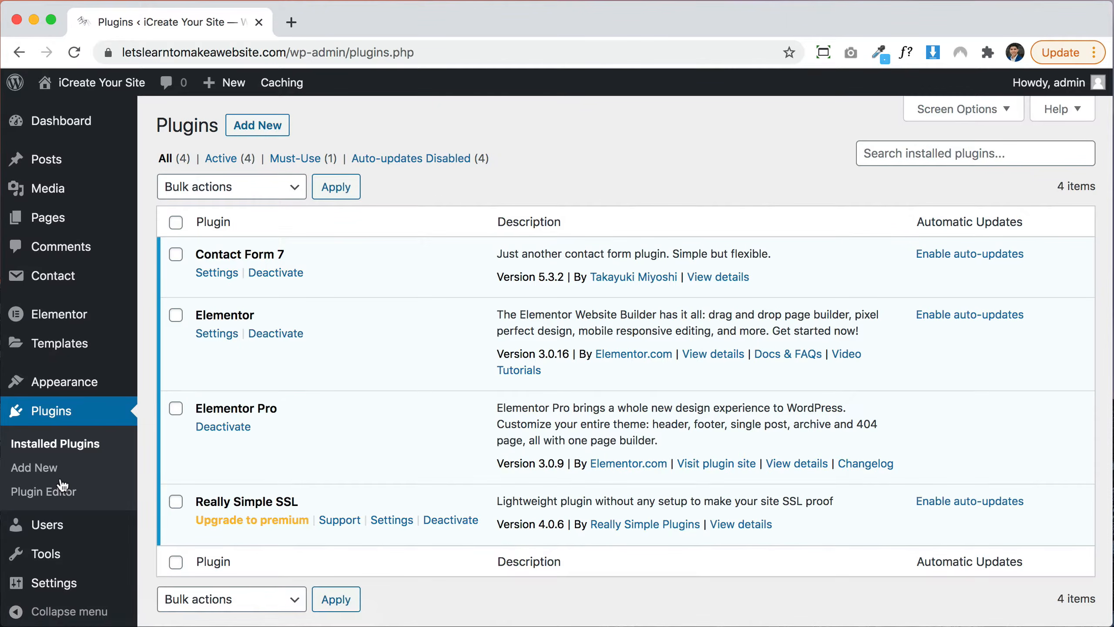
click(278, 127)
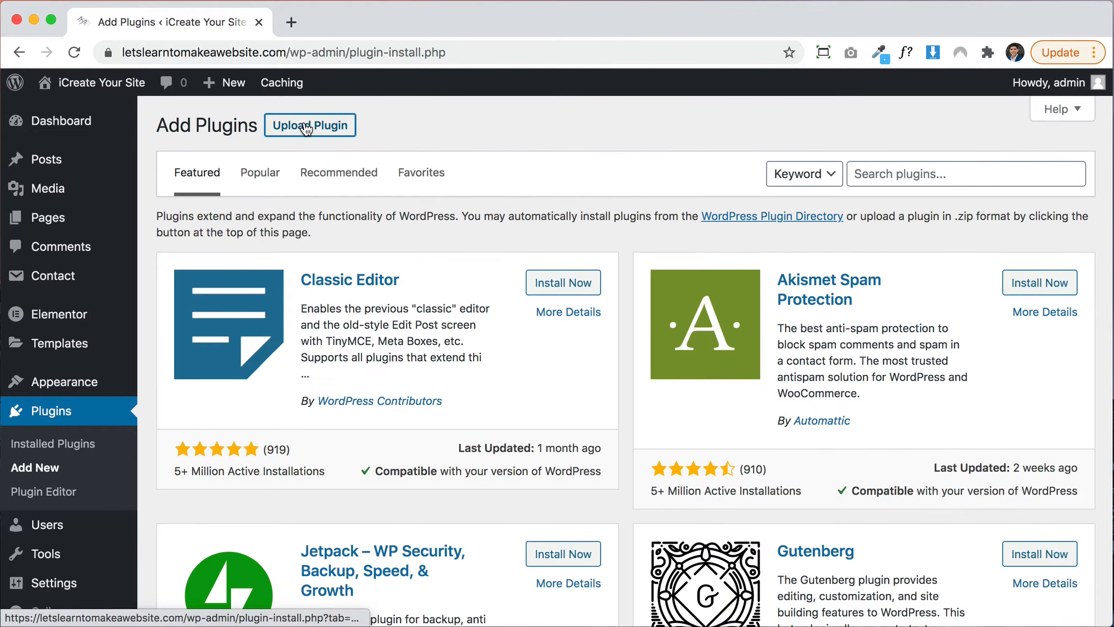
click(307, 128)
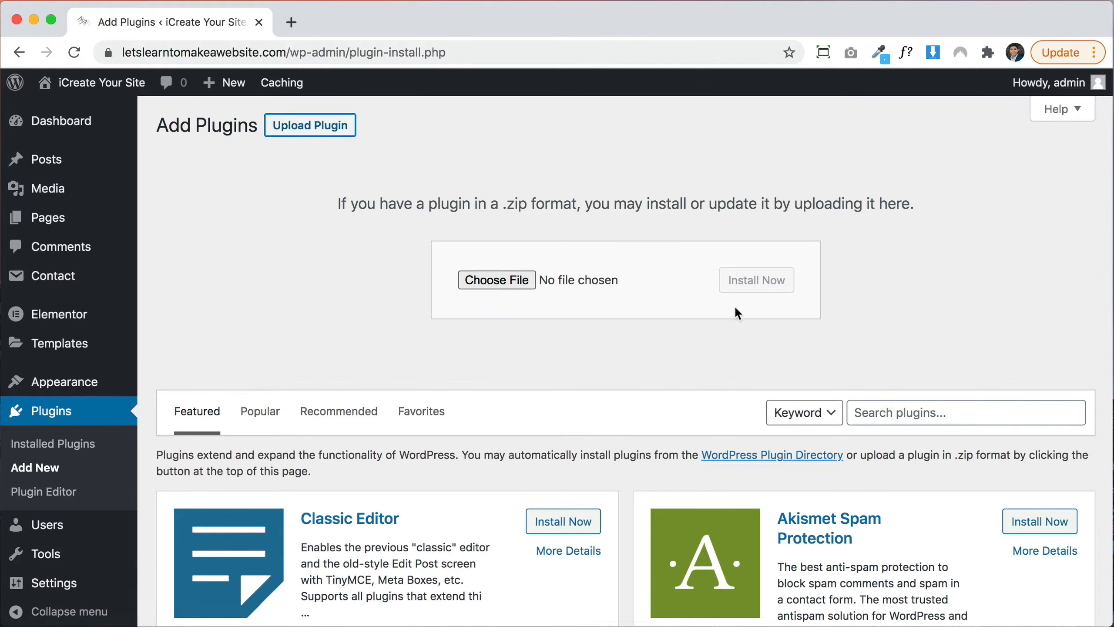
click(40, 415)
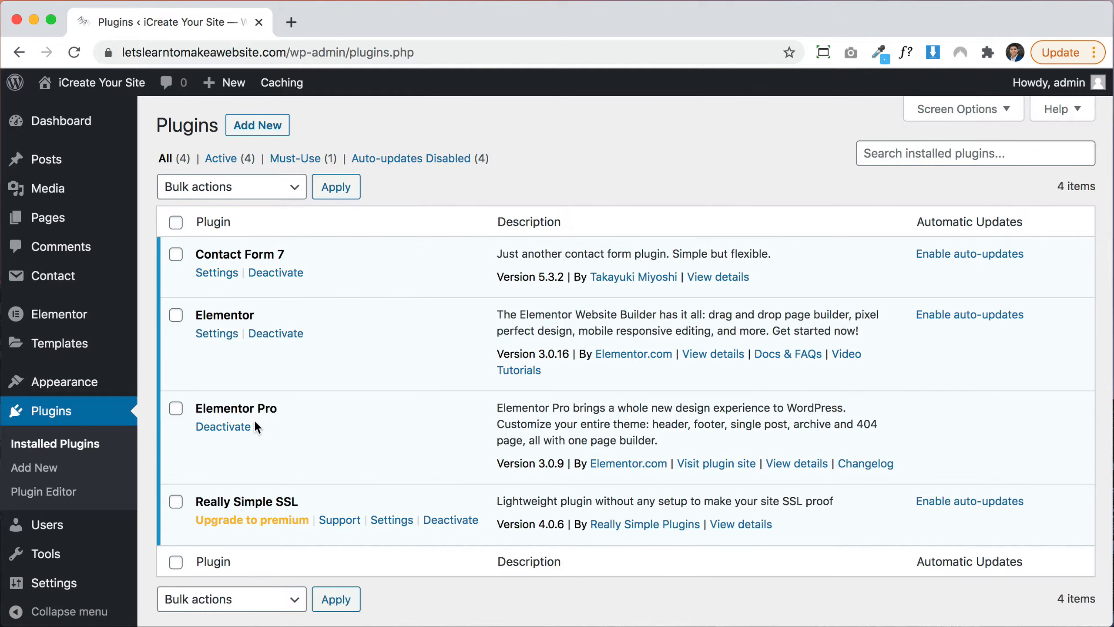
Create a new template of type Header and name it "Header"
mouse_move(60, 349)
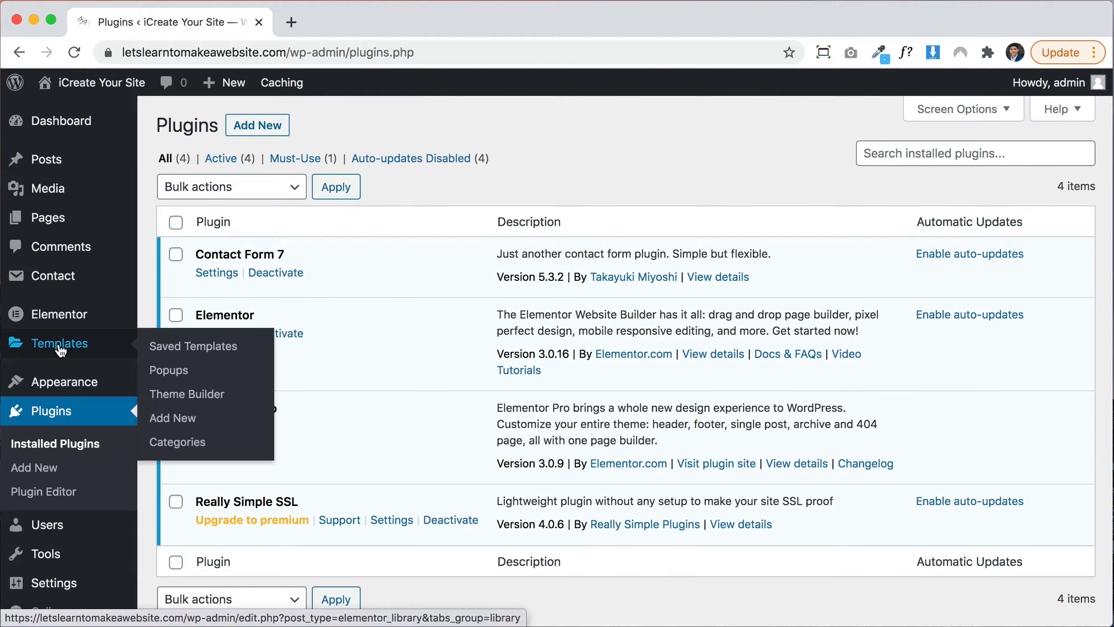
click(59, 349)
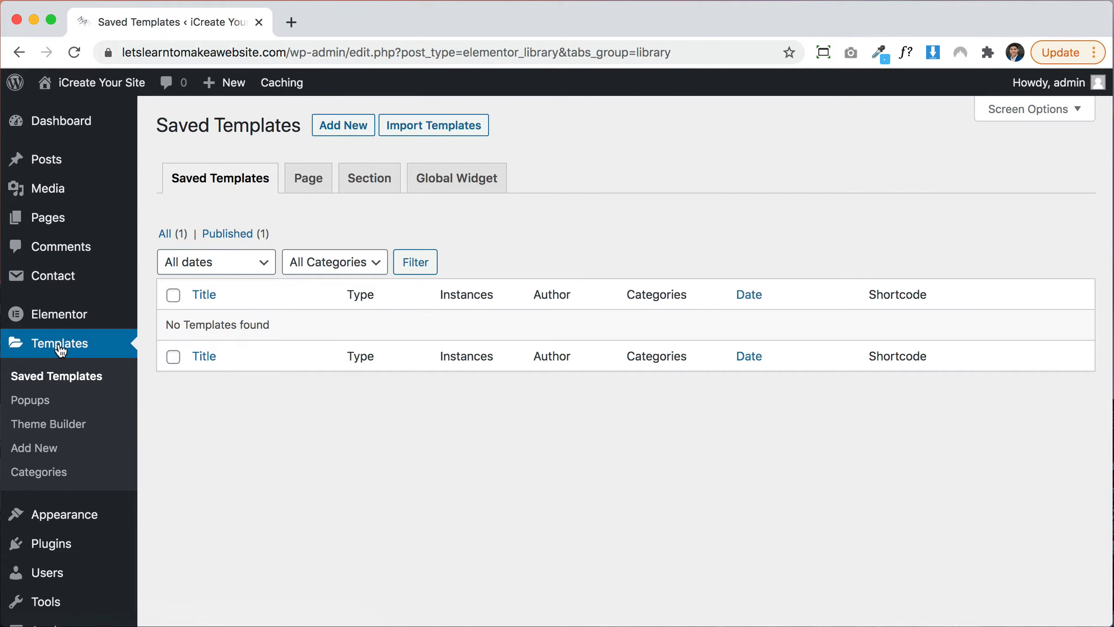
click(360, 132)
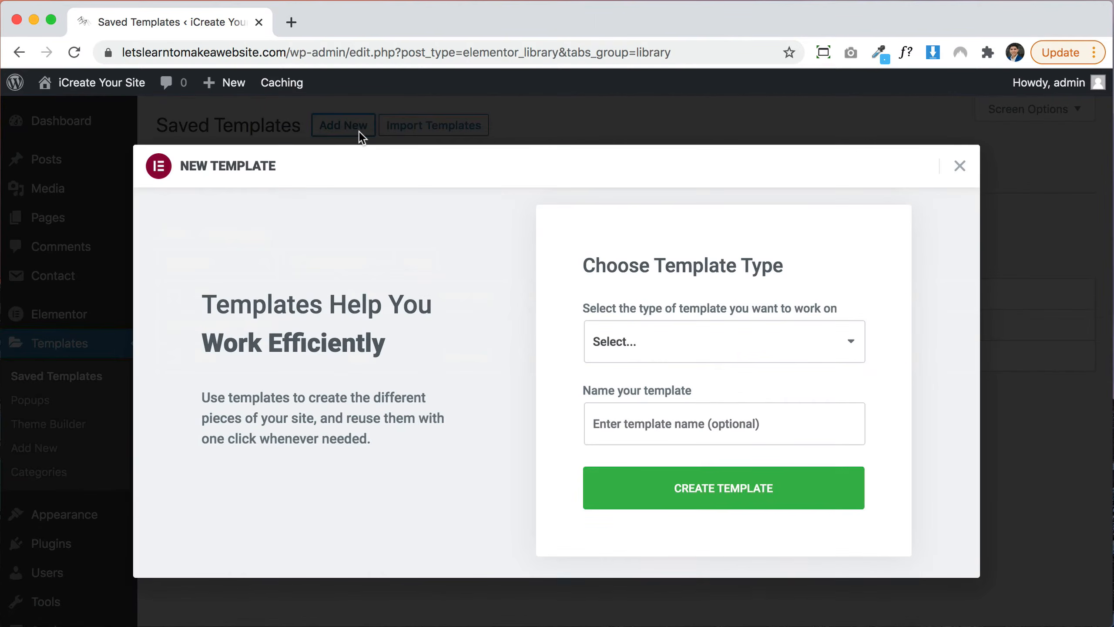
click(688, 352)
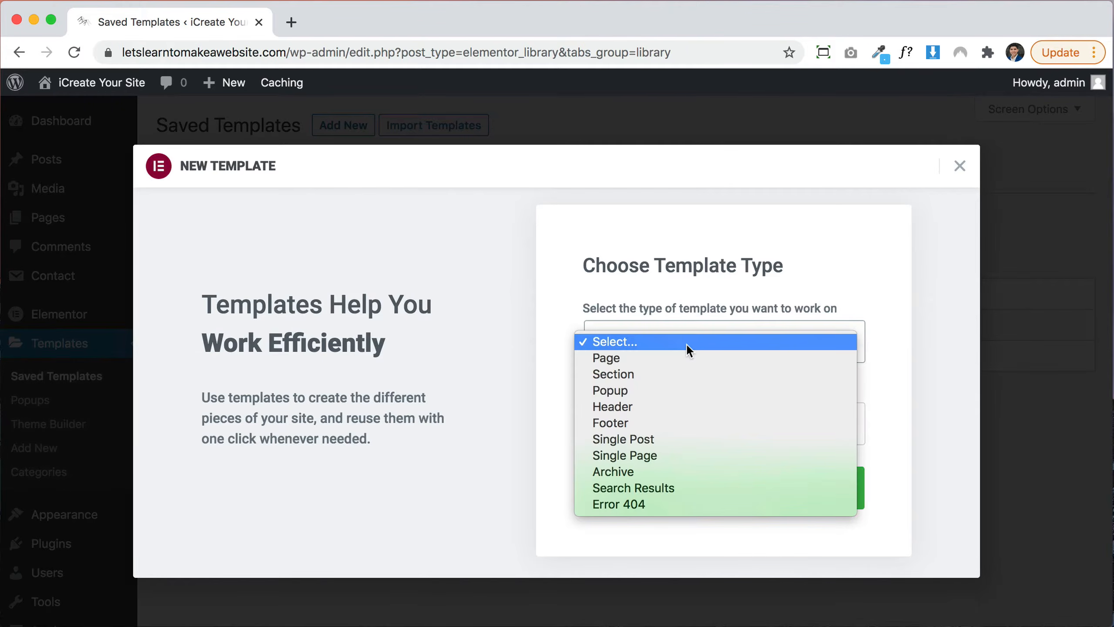
click(615, 407)
click(619, 415)
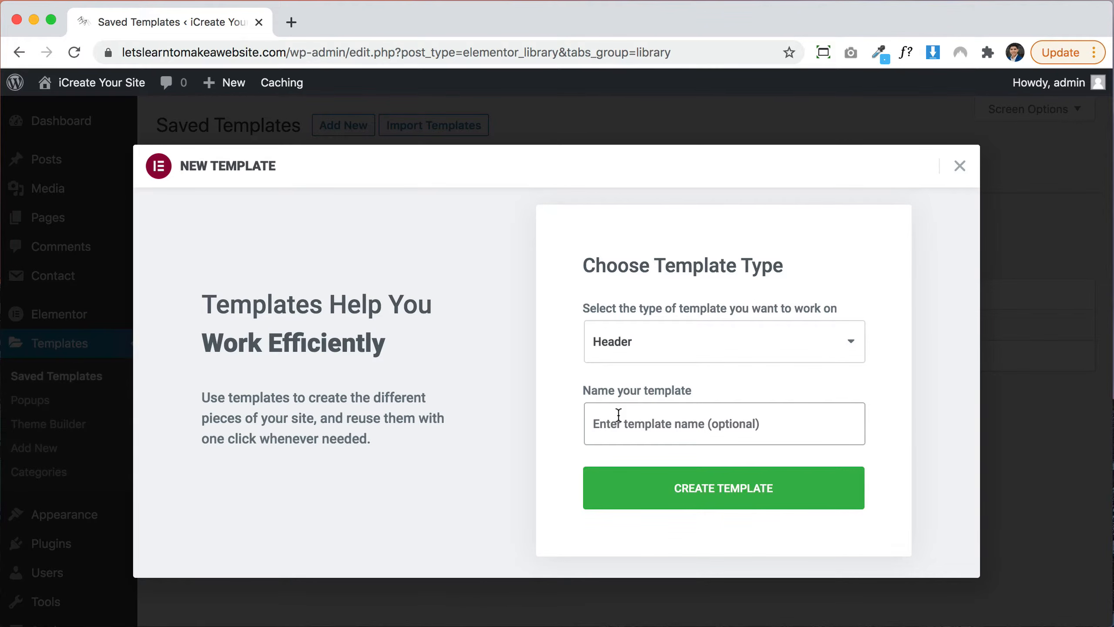
text(H)
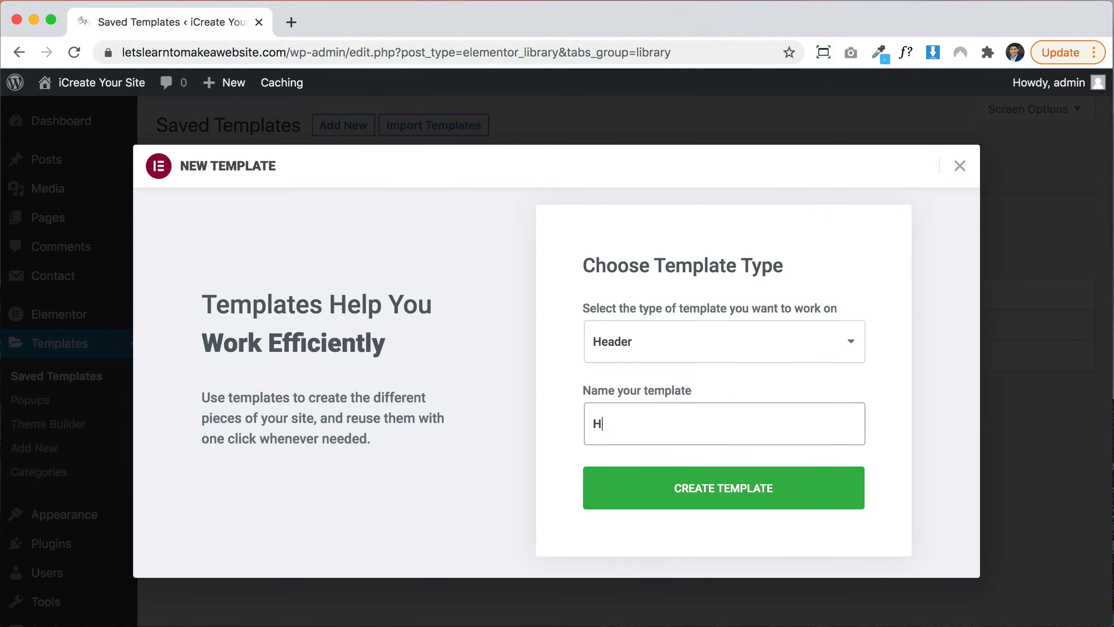
text(eader)
click(772, 494)
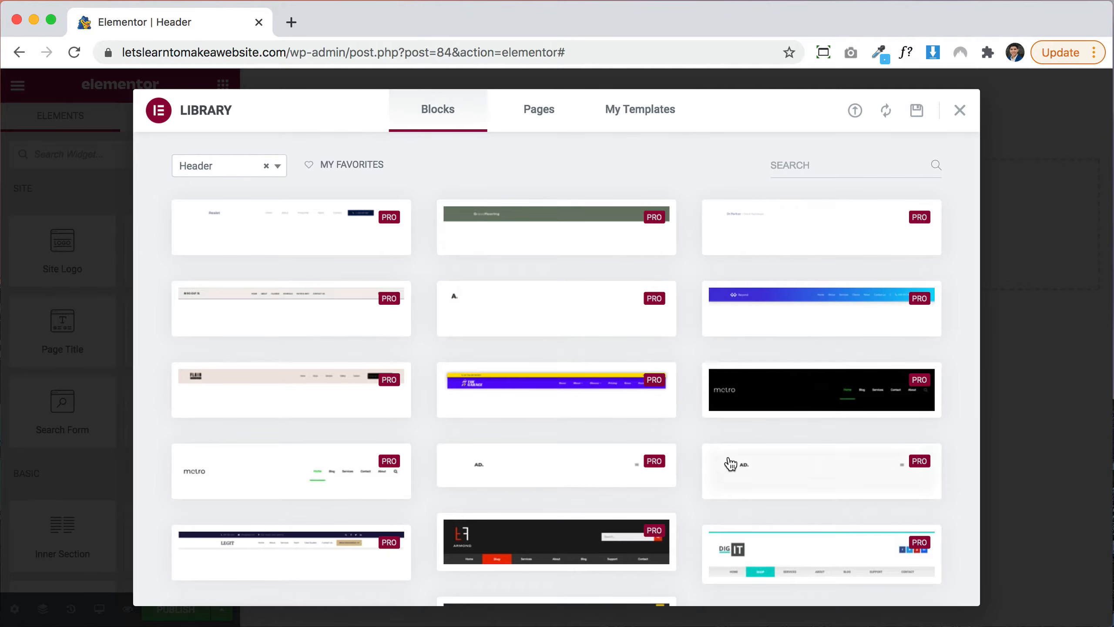
Browse the ready-made header blocks in the template library and close the library without inserting one
scroll(730, 463, down, 6)
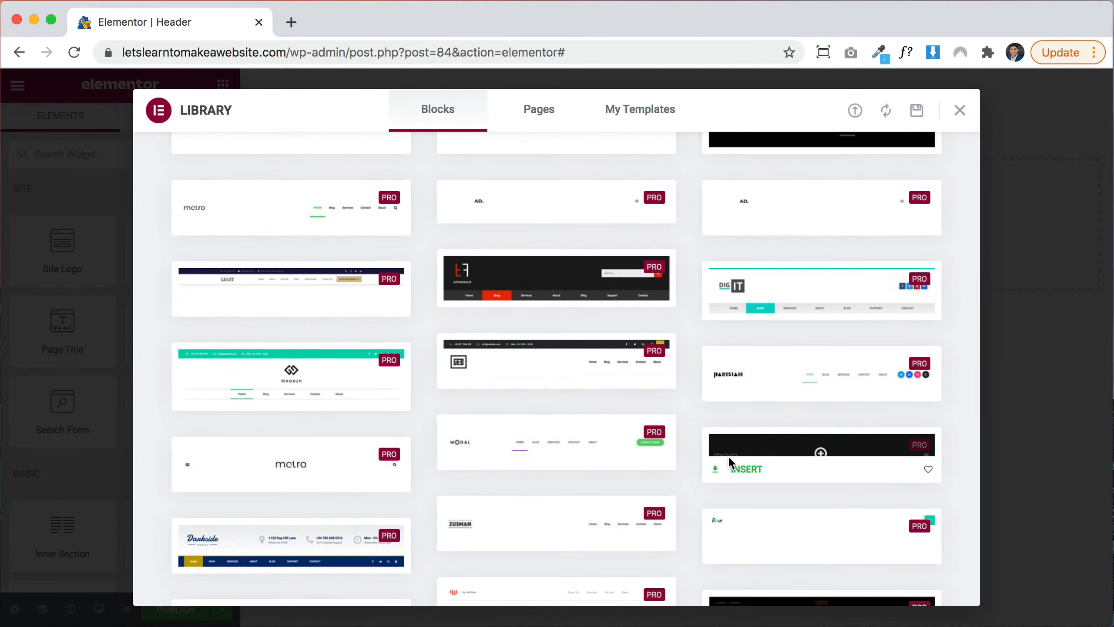
scroll(728, 456, down, 5)
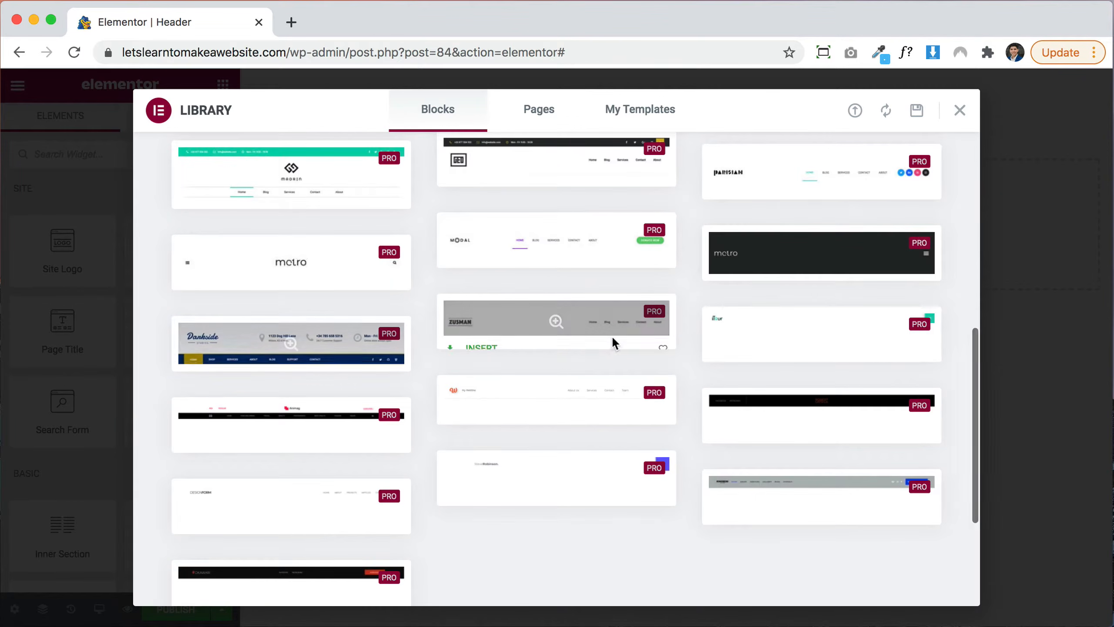
scroll(652, 424, down, 4)
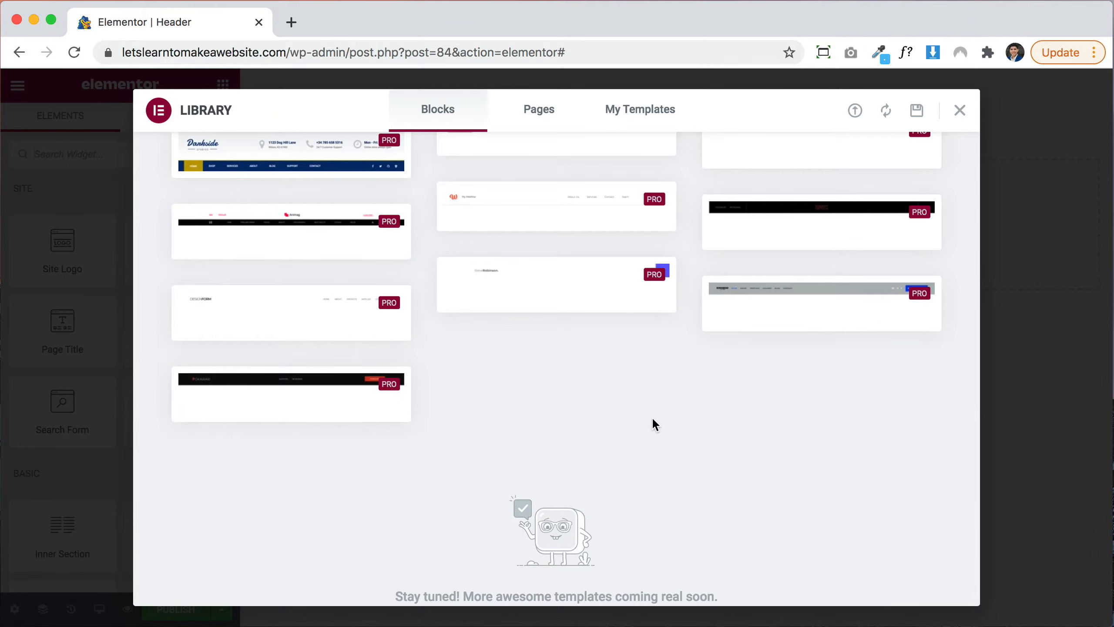
scroll(653, 420, up, 10)
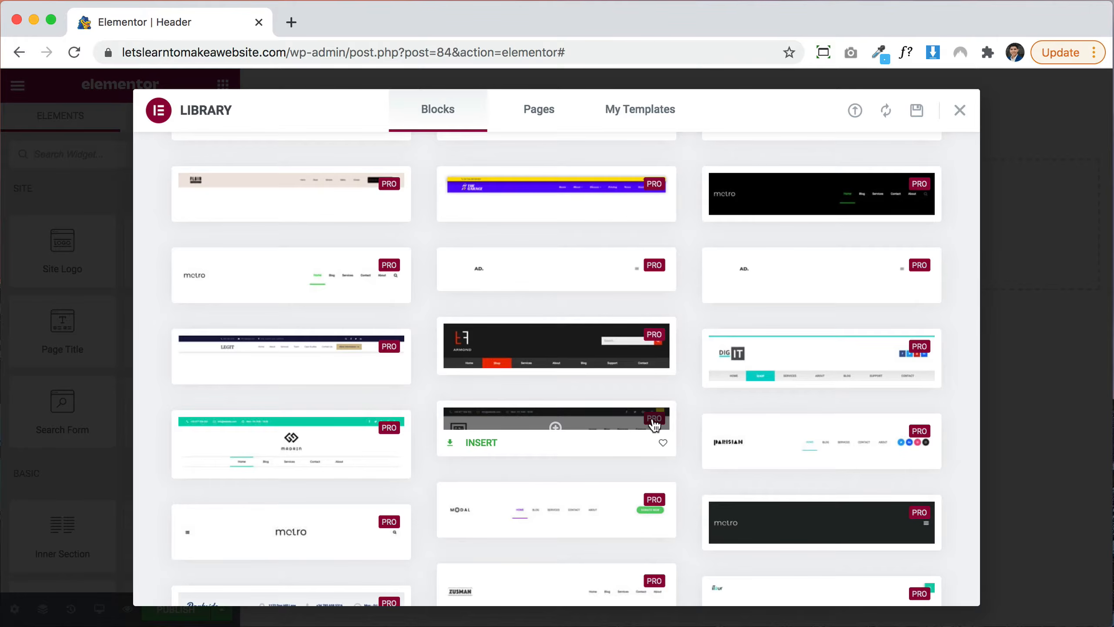
click(960, 110)
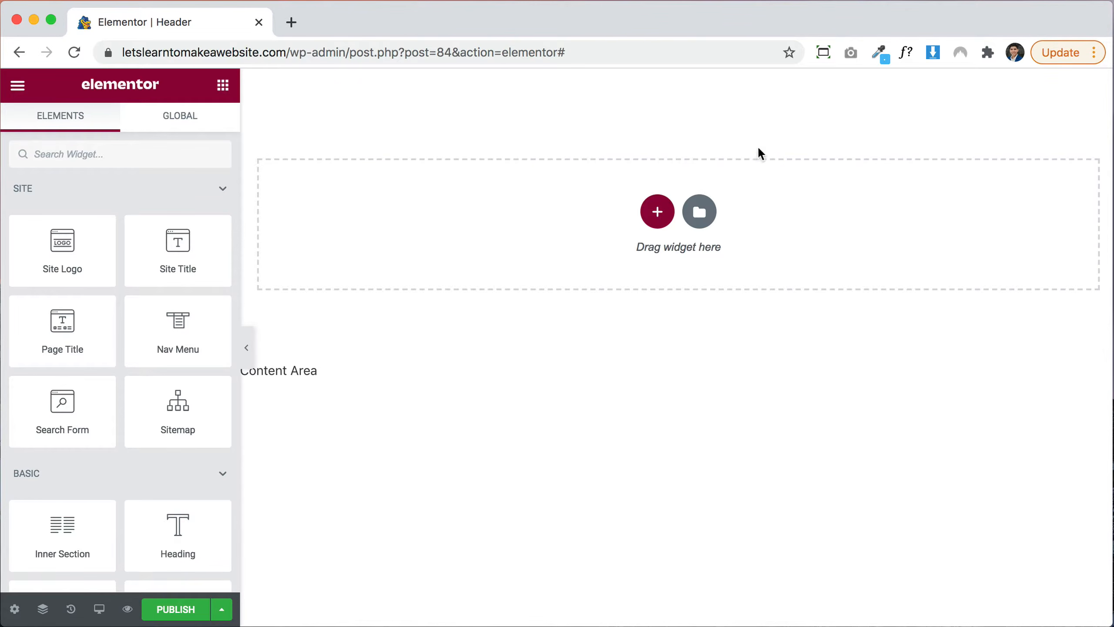
click(657, 211)
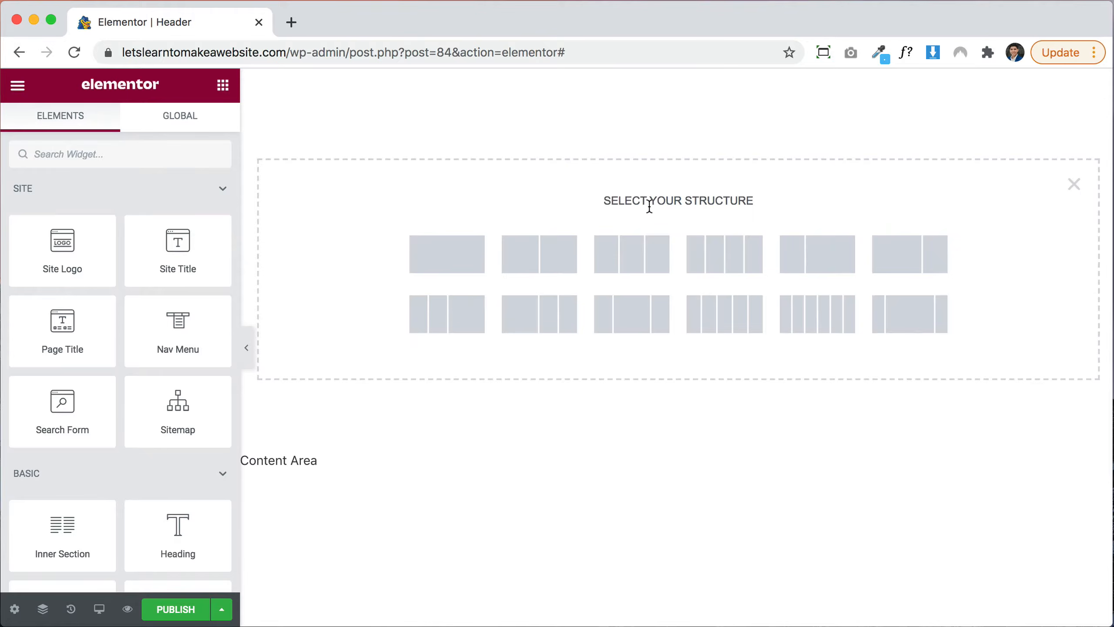
click(526, 262)
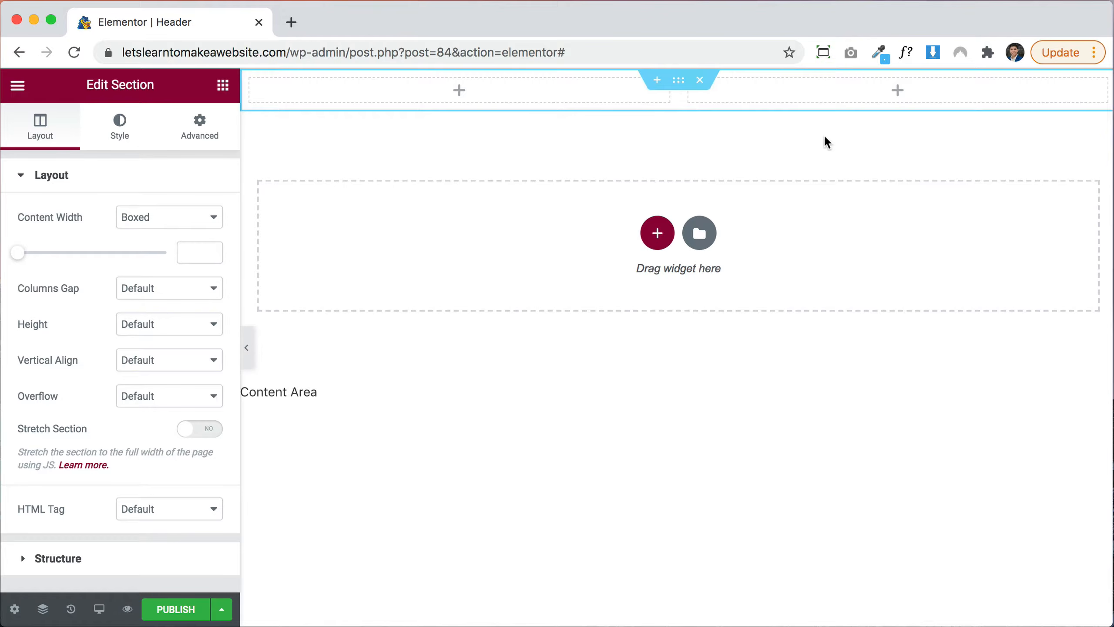
click(700, 81)
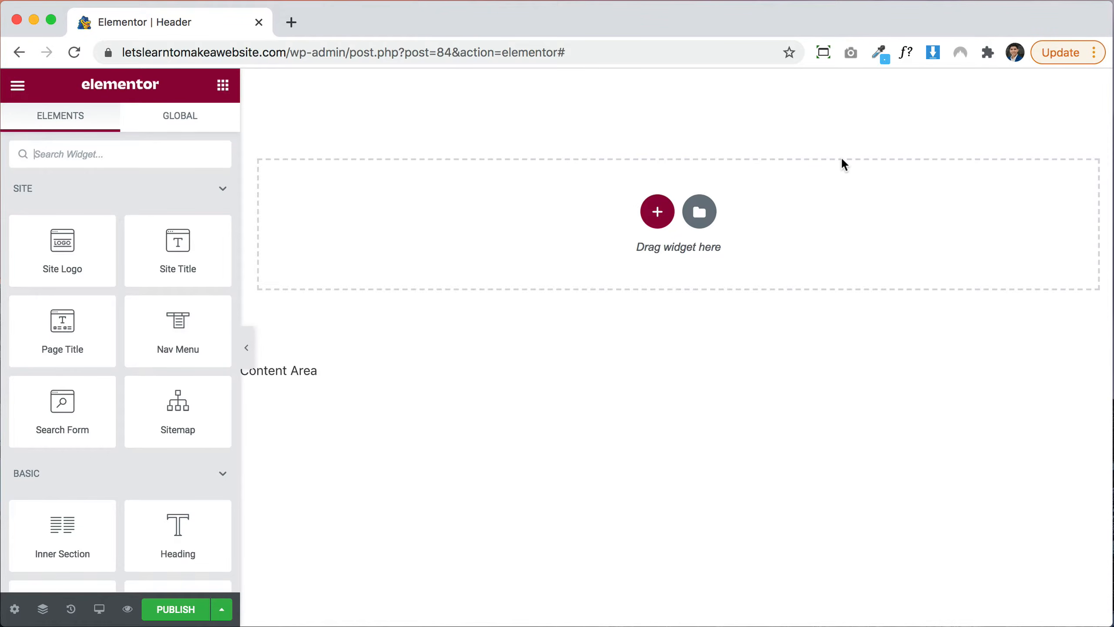
Insert a single-column section in the header template and add a new column to it
click(658, 213)
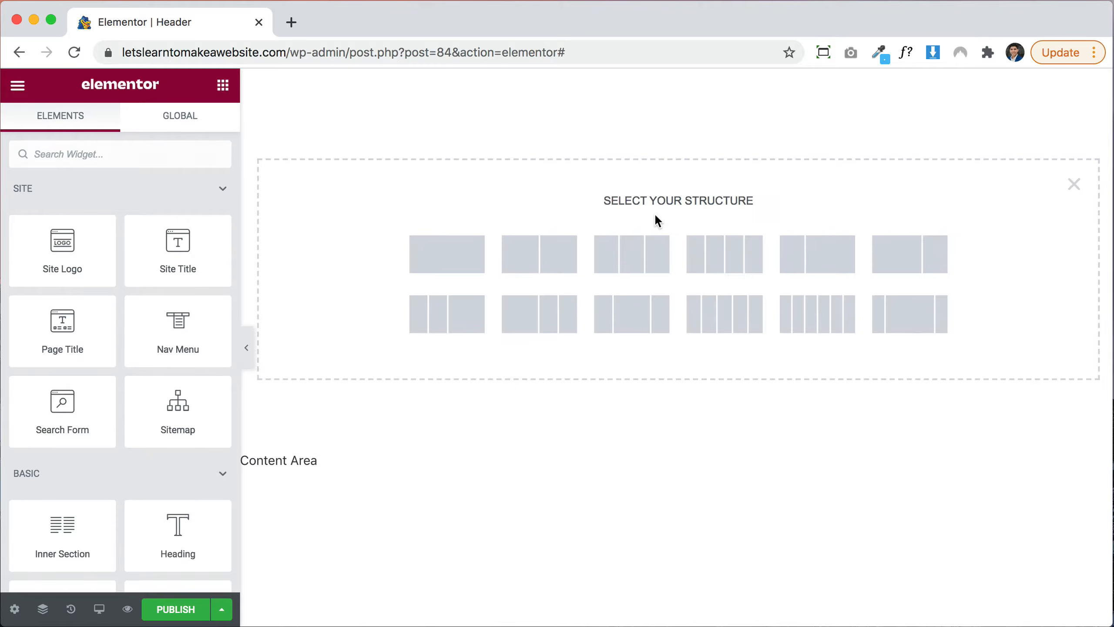
click(482, 271)
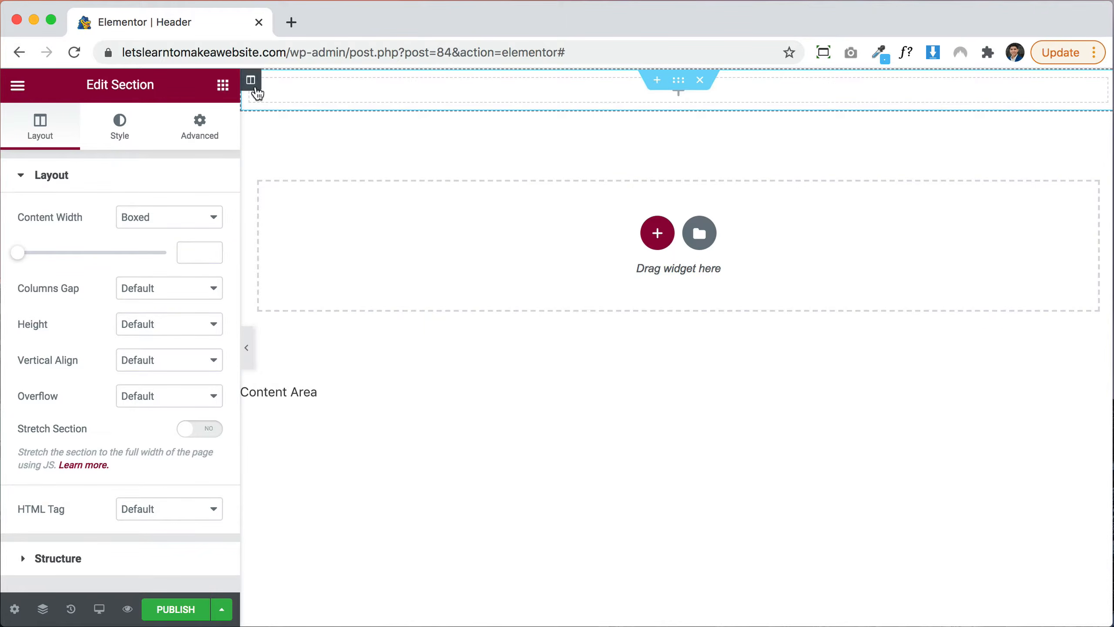
right_click(257, 90)
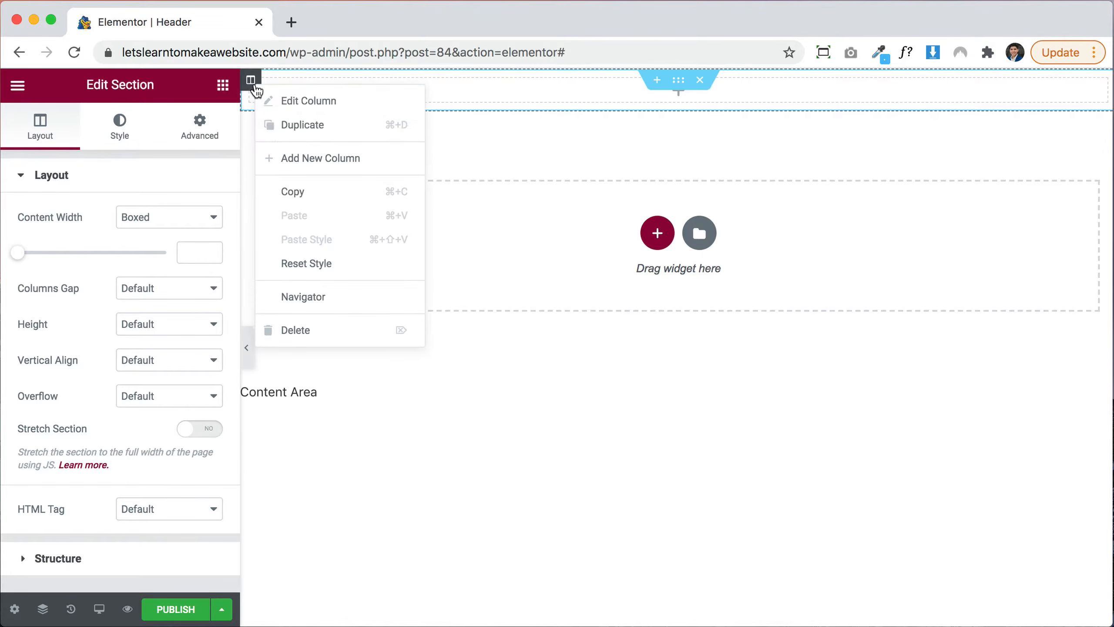
click(281, 156)
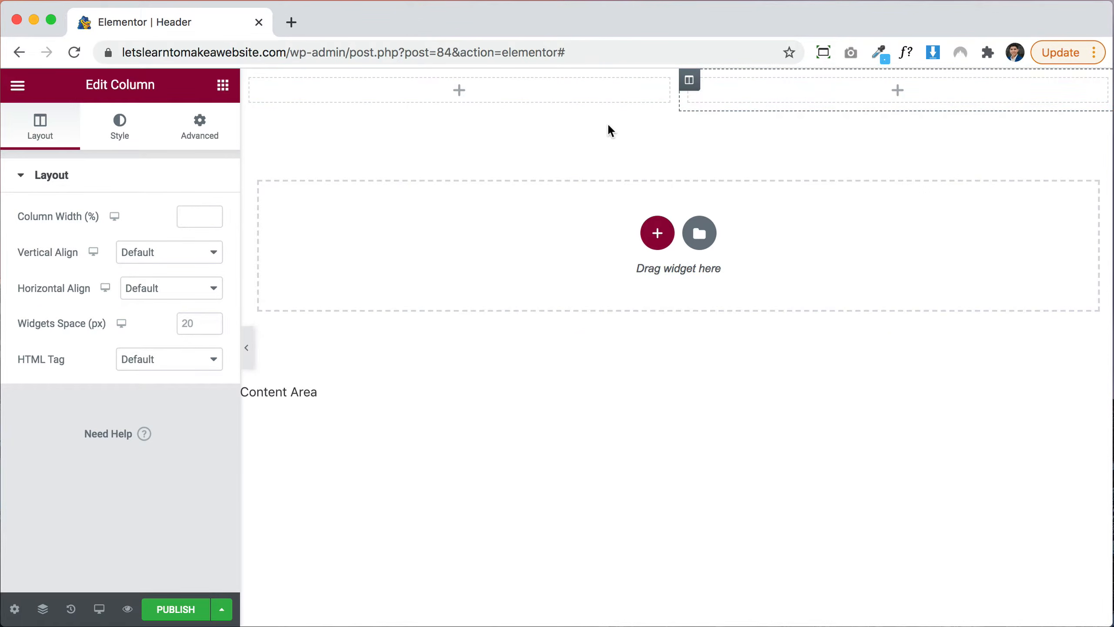
Insert a two-column section below the first section and place a Nav Menu widget in its right column
click(657, 234)
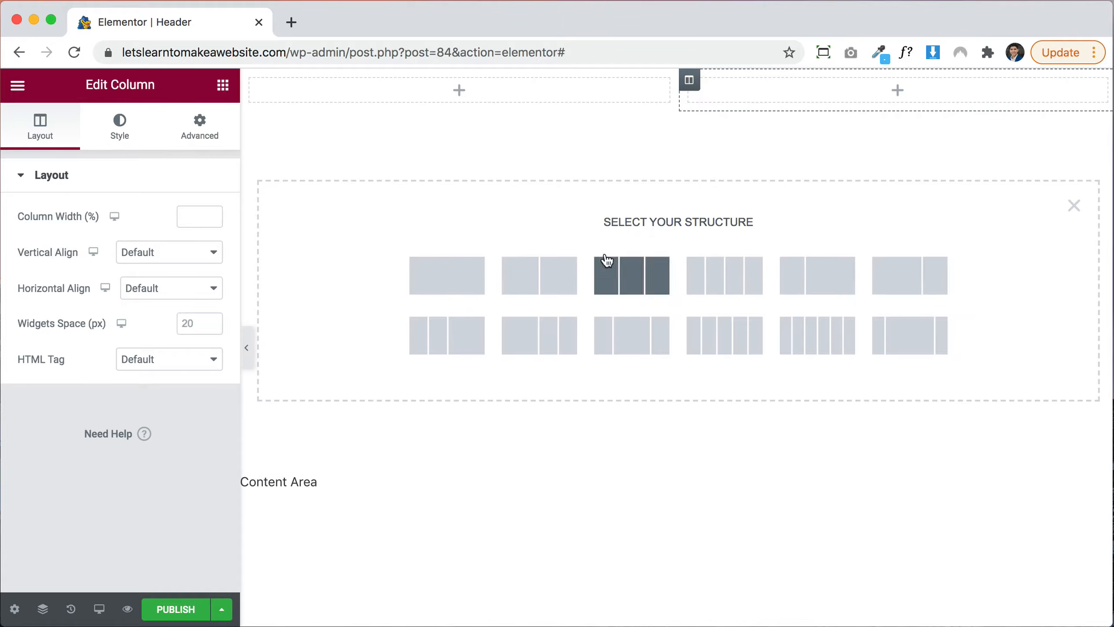
click(557, 278)
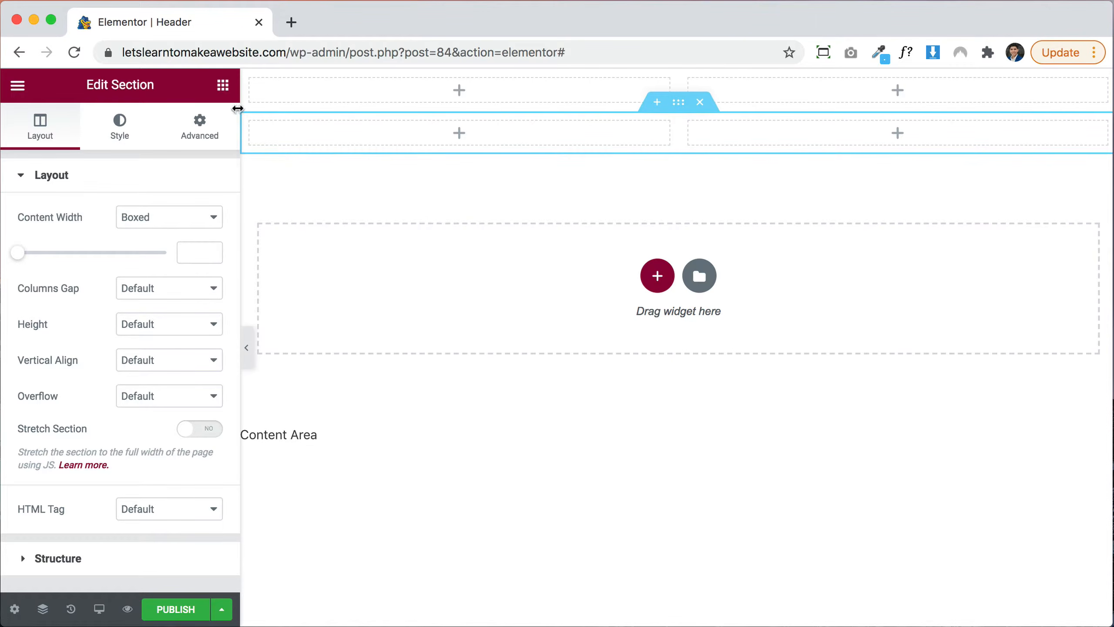
click(224, 90)
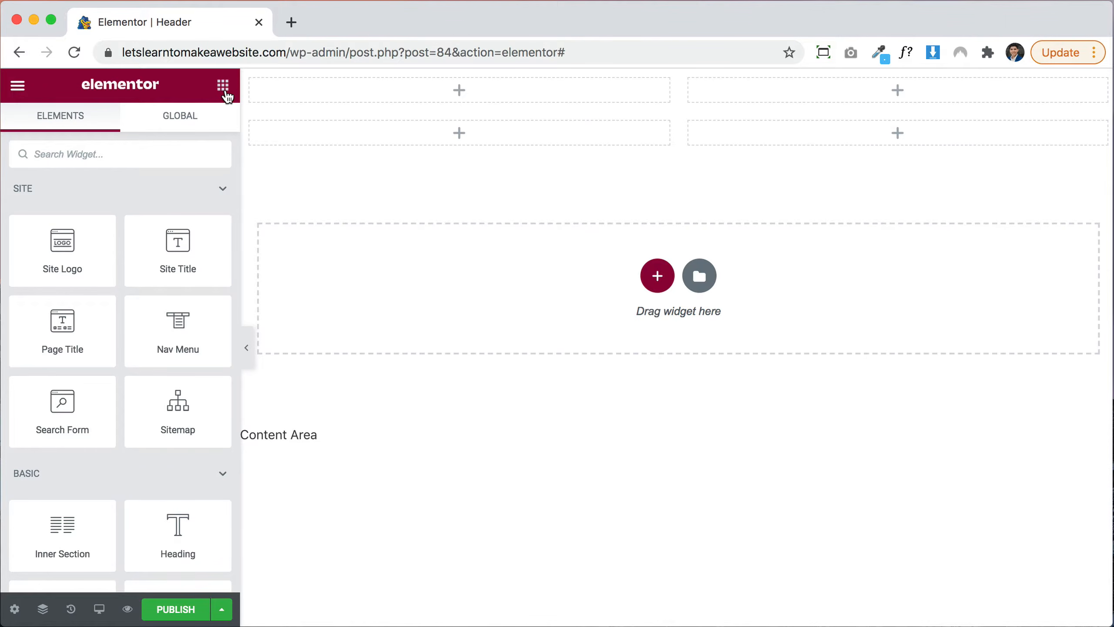
drag(159, 330, 781, 145)
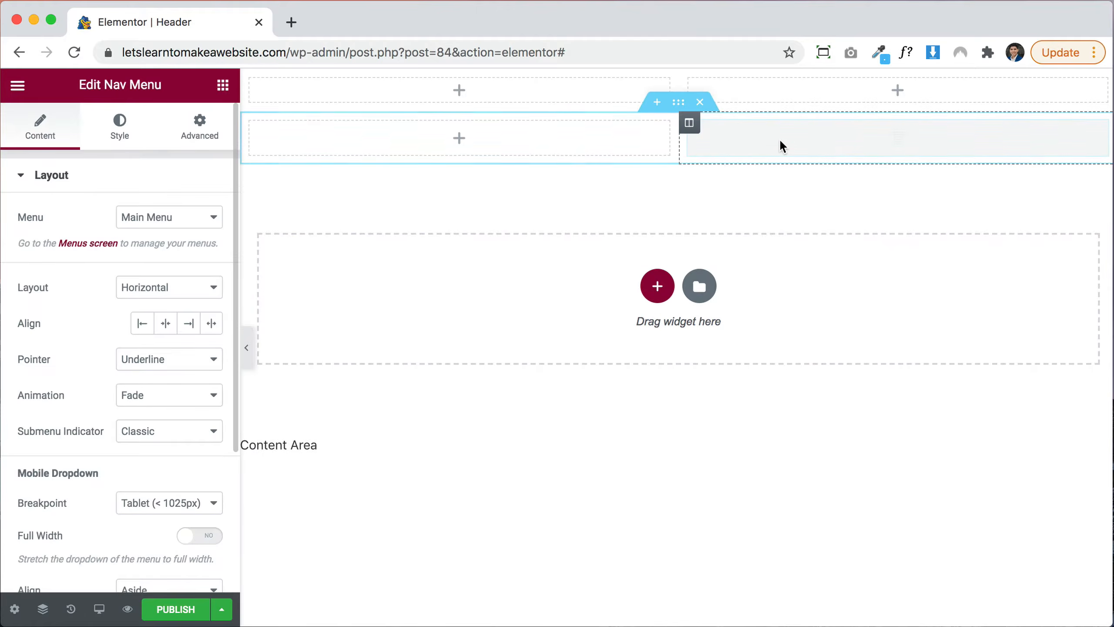
Place an Image widget in the left column beside the navigation menu
click(224, 84)
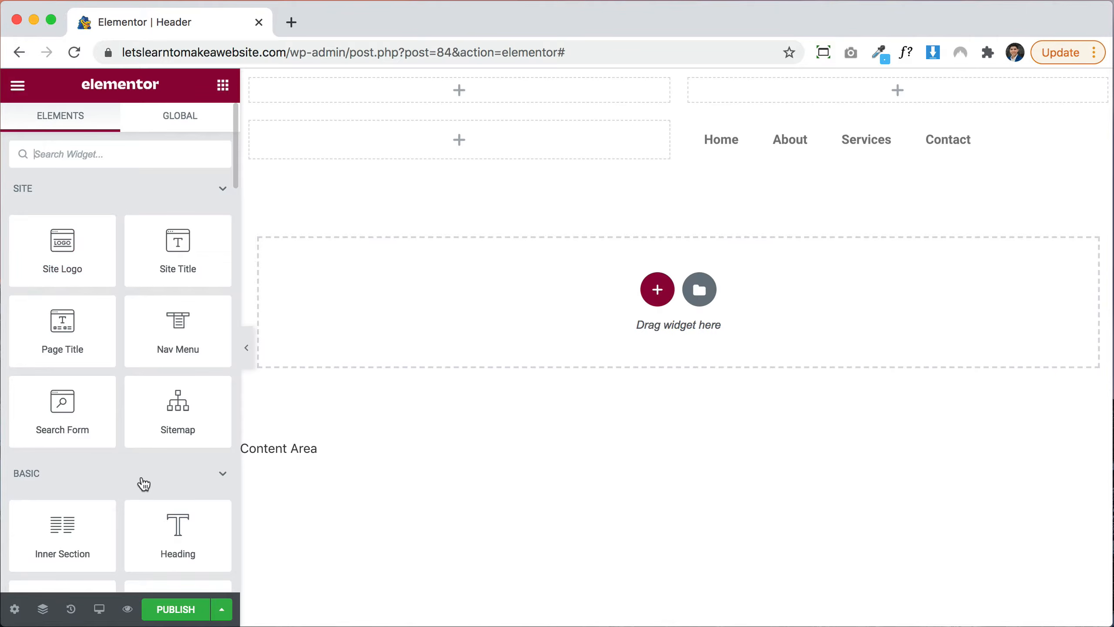
scroll(145, 488, down, 5)
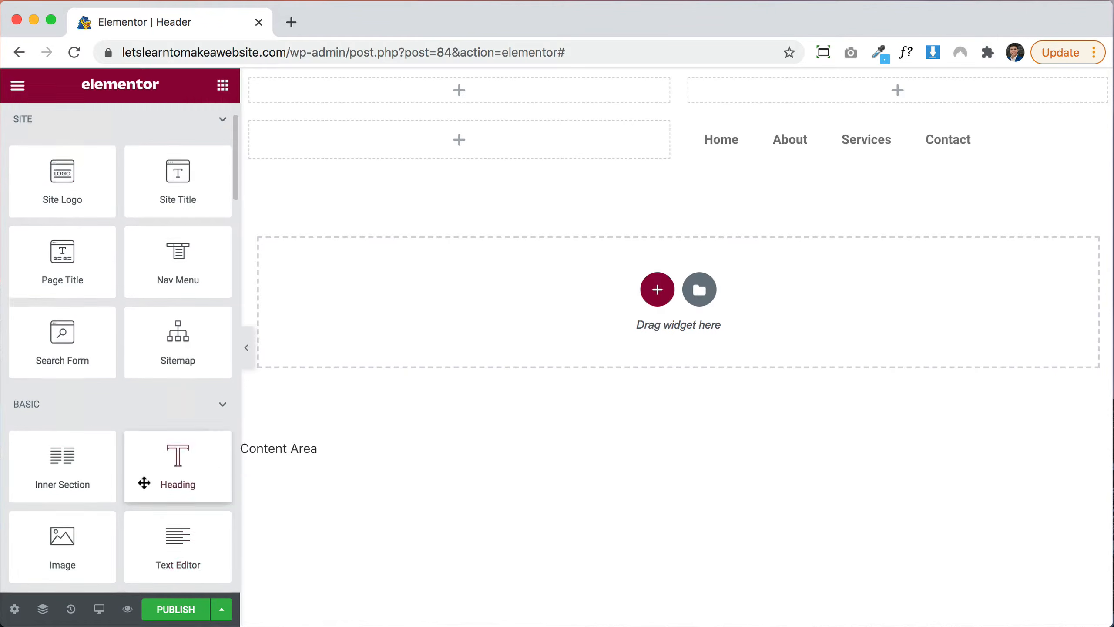
drag(90, 417, 380, 147)
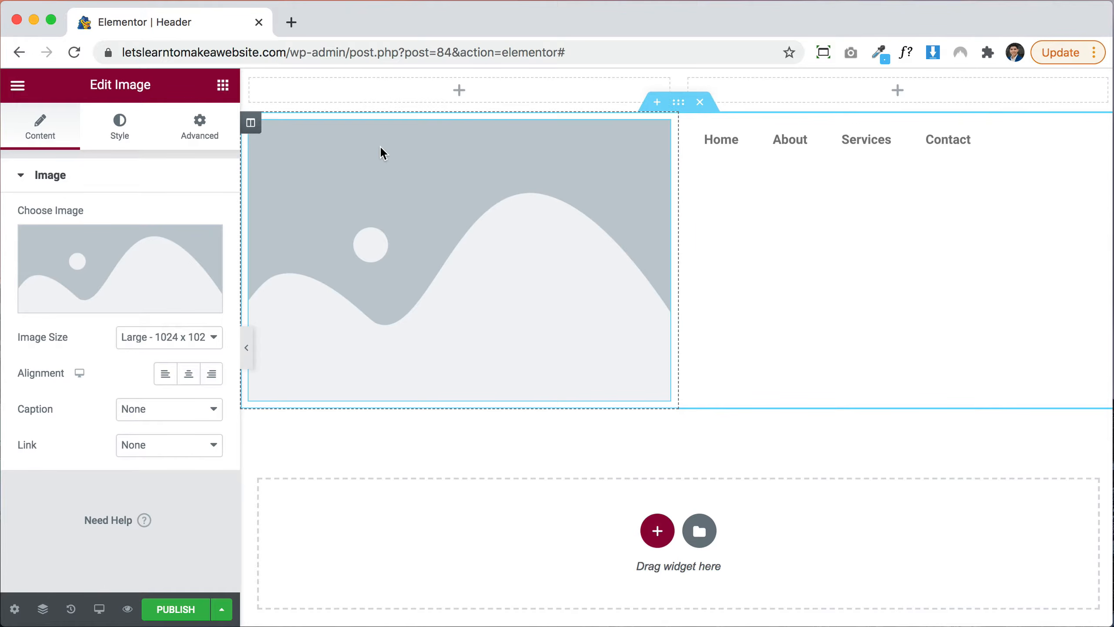
Place a Social Icons widget in the left column of the top header section
click(224, 94)
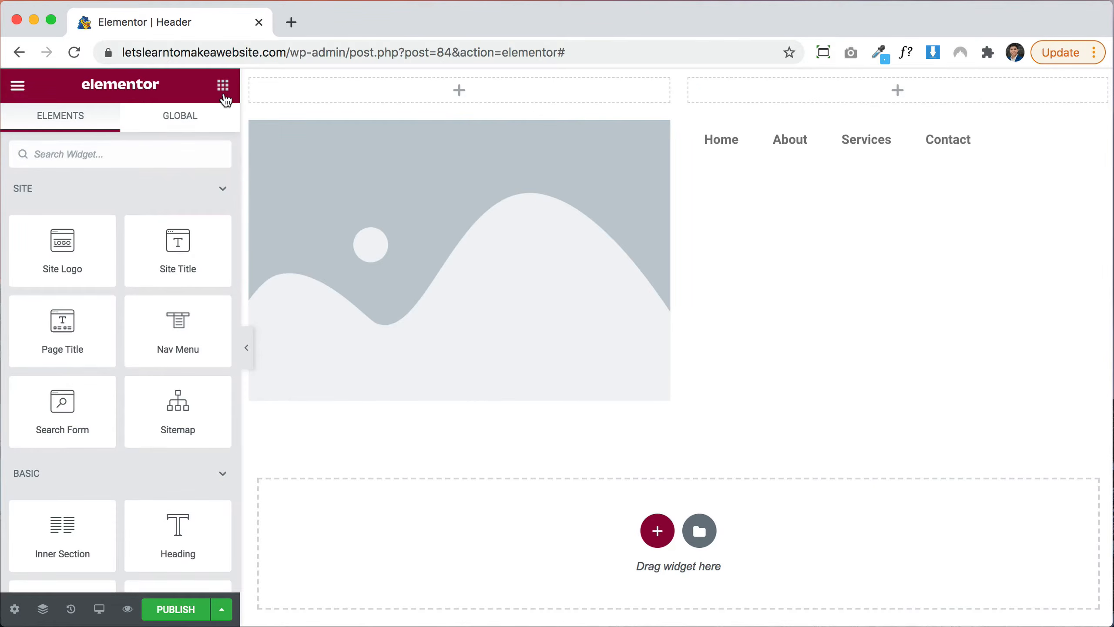
scroll(179, 415, down, 5)
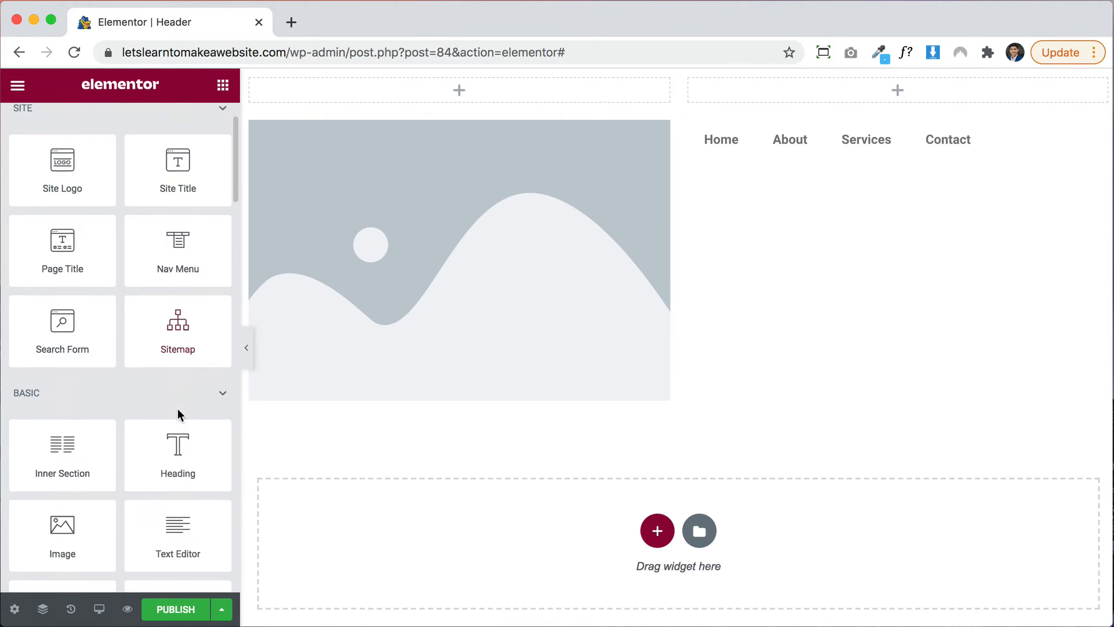
scroll(178, 408, down, 10)
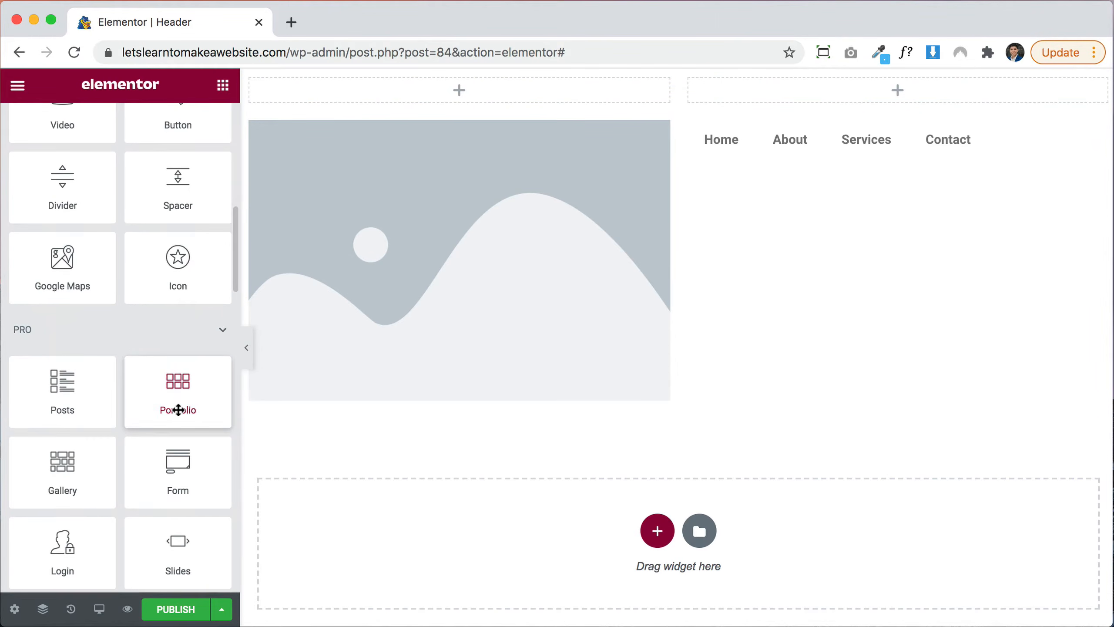
scroll(178, 410, down, 8)
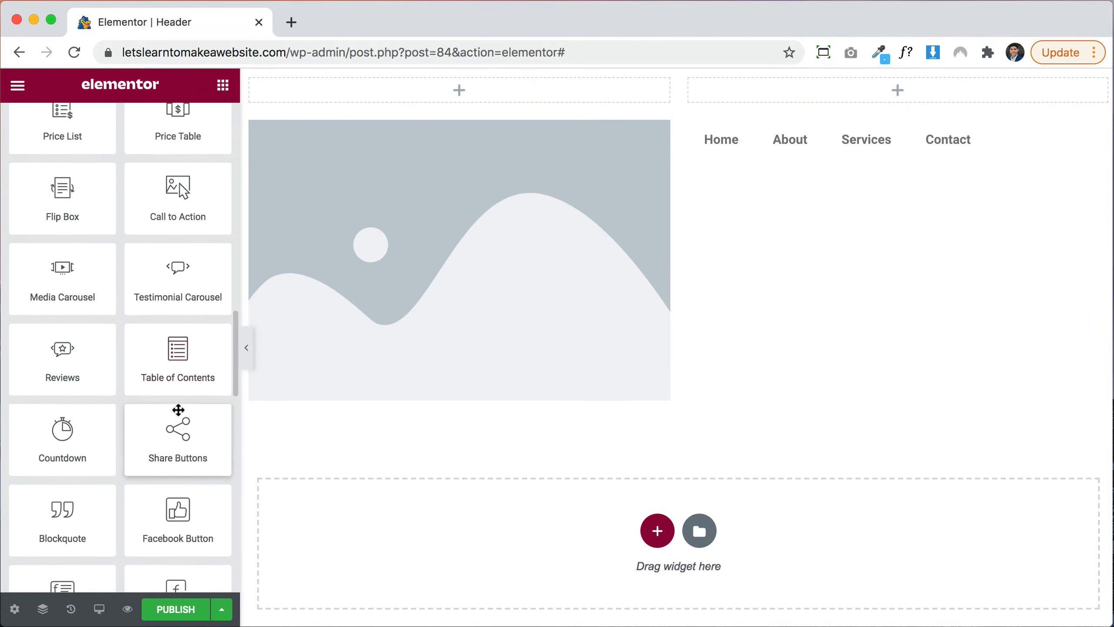
scroll(178, 410, down, 10)
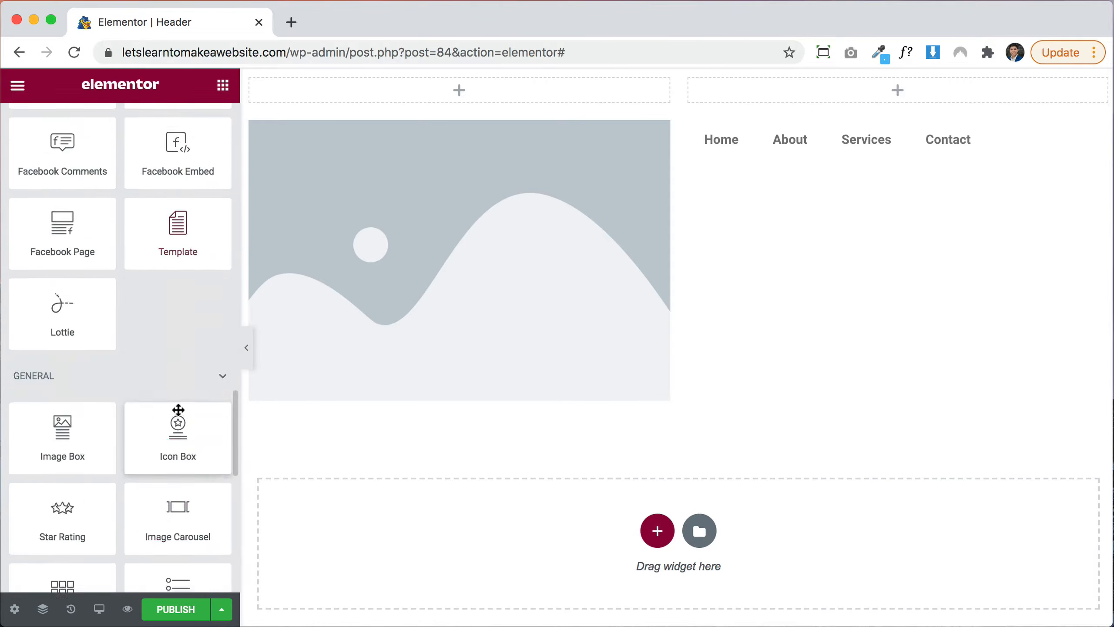
scroll(178, 409, down, 10)
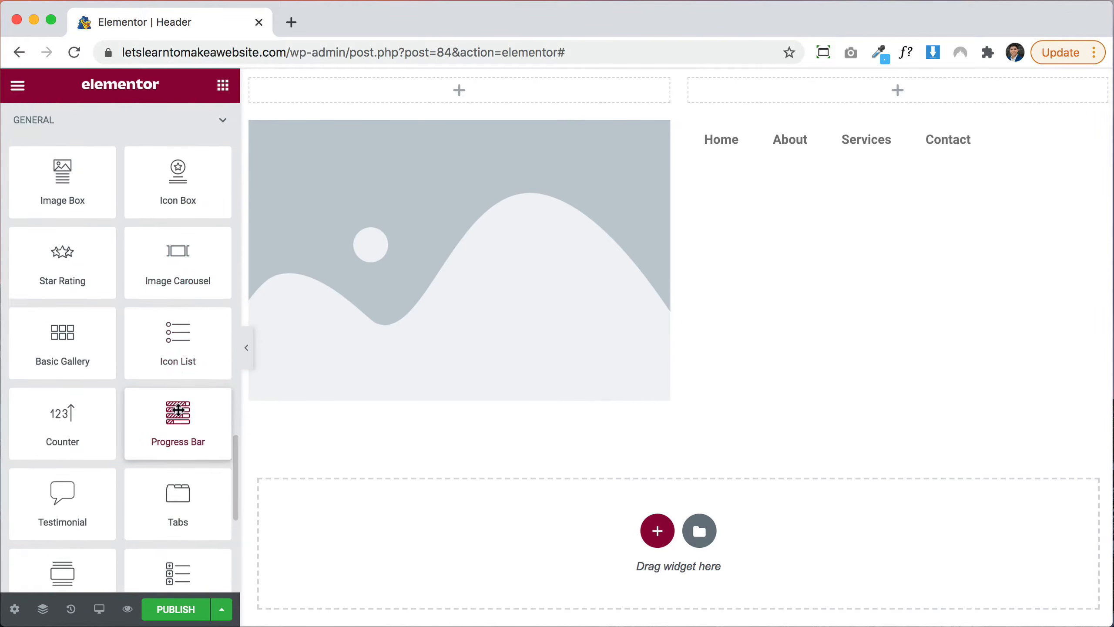
scroll(178, 409, down, 2)
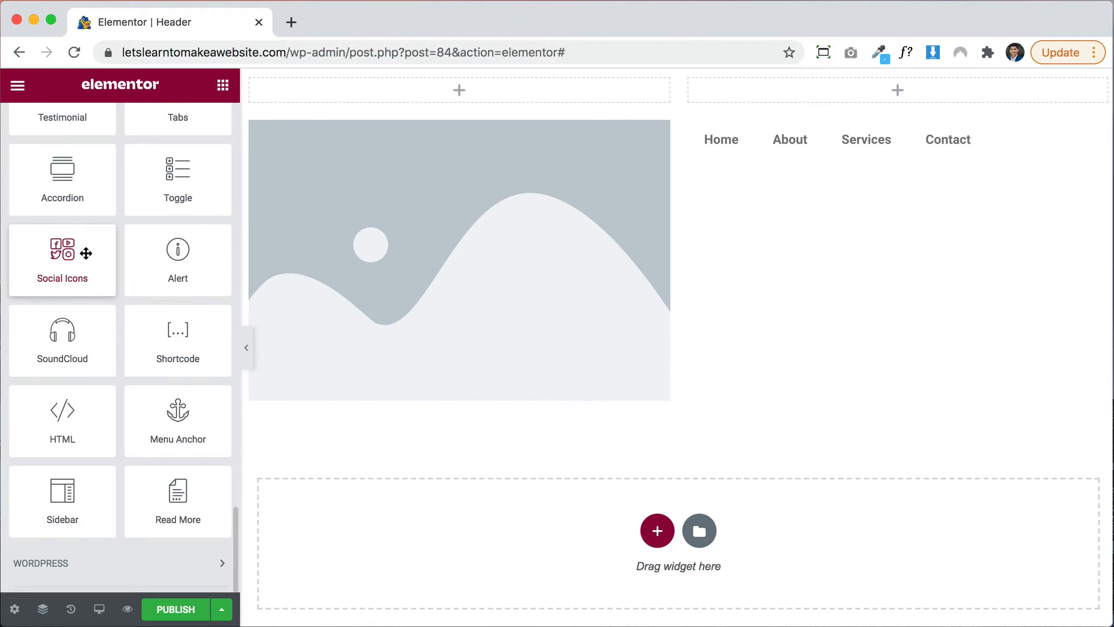
drag(87, 249, 446, 94)
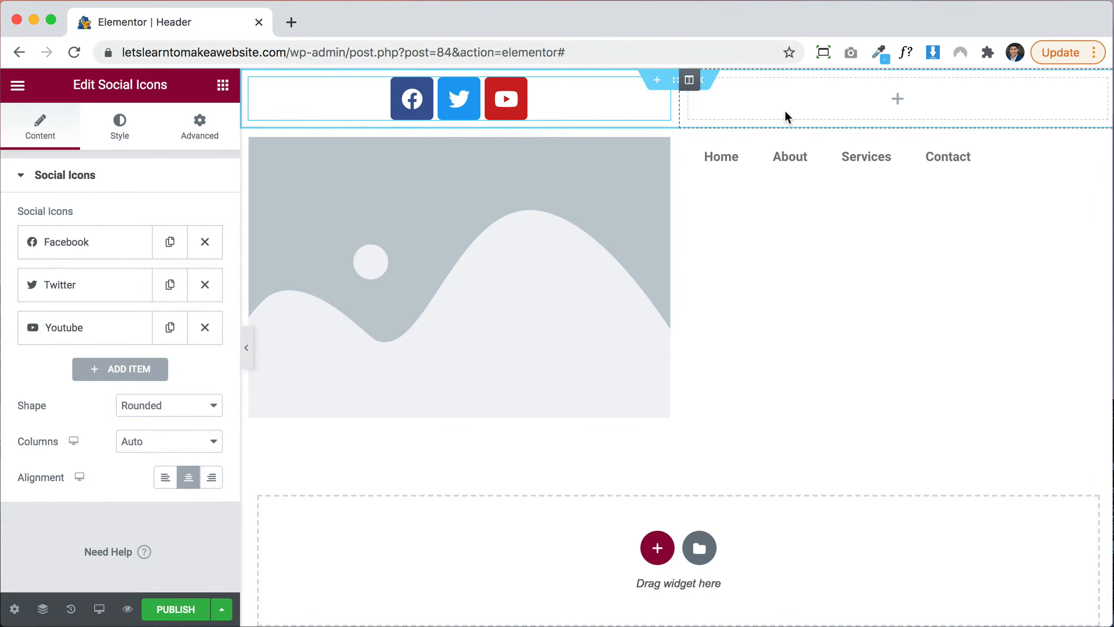
Search the widgets for "icon" and place an Icon List in the right column of the top section
click(223, 85)
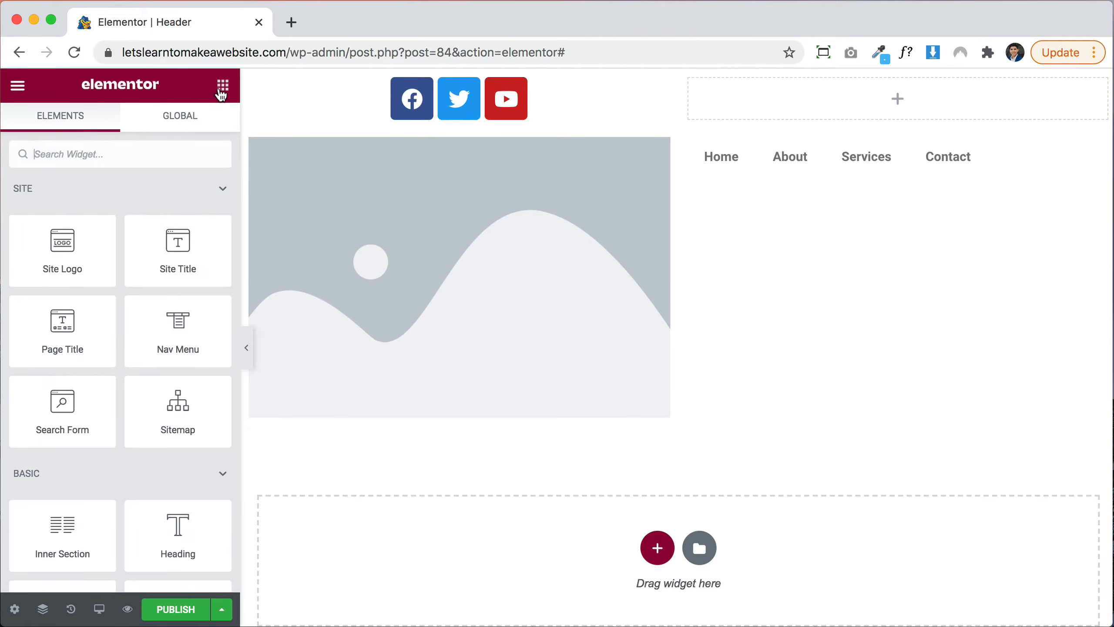
click(107, 150)
text(icon)
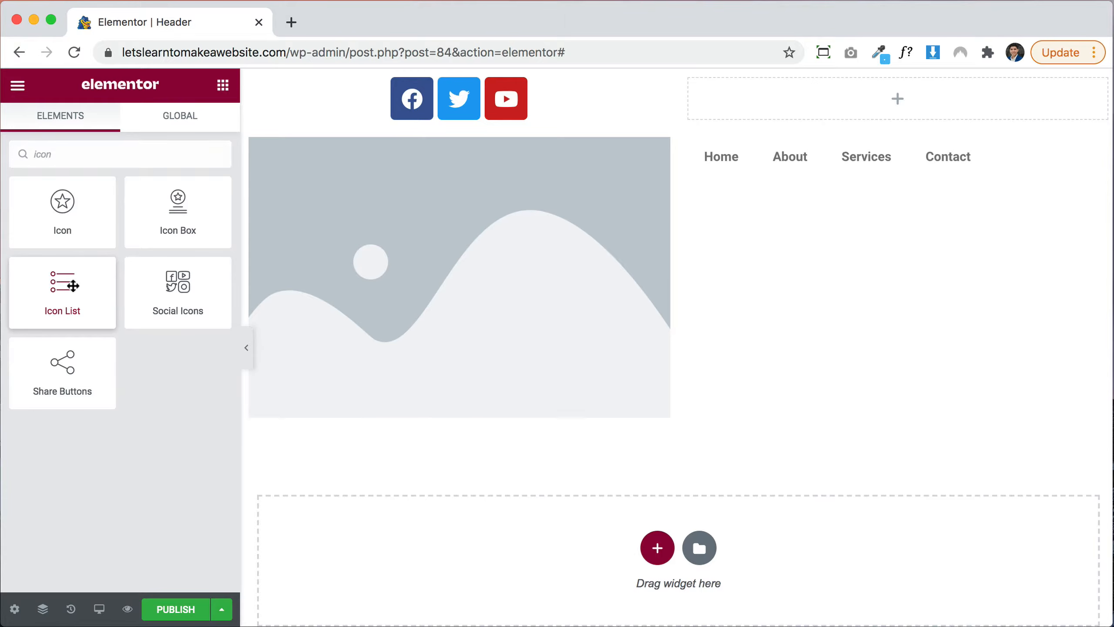
drag(73, 285, 826, 101)
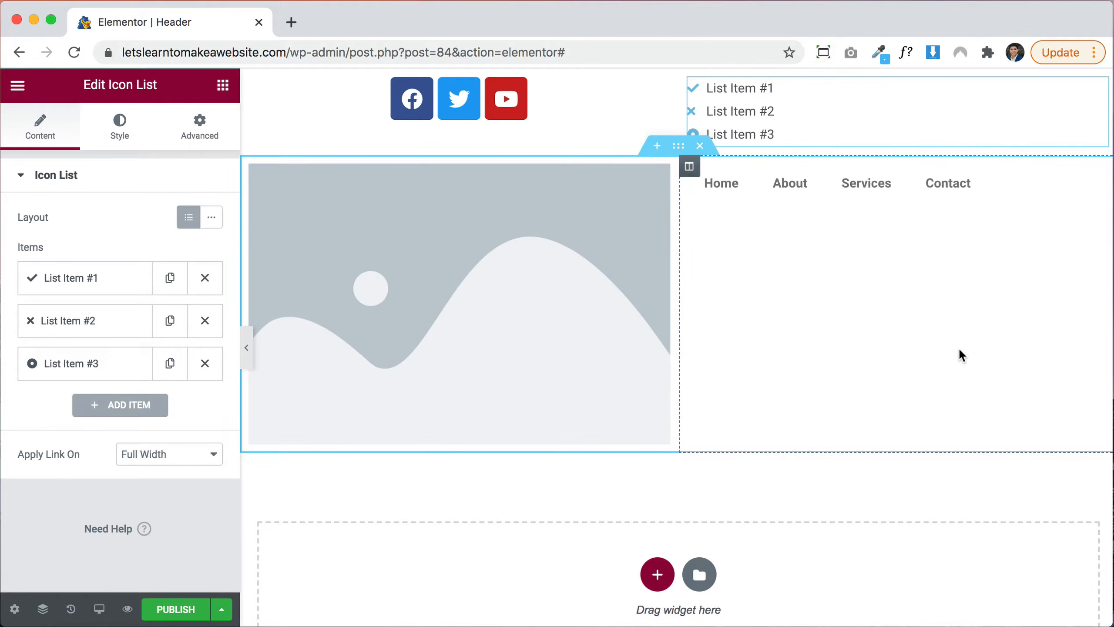
Replace the placeholder image with the Mountain logo file cropped-Mountain-1.png from the media library
click(515, 314)
click(117, 288)
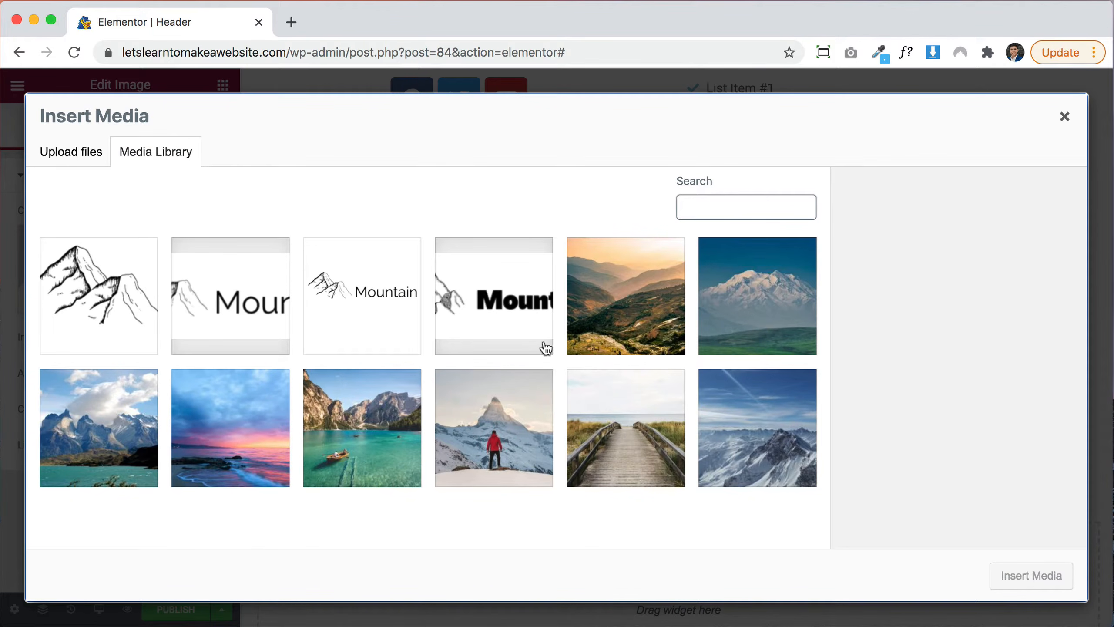
click(246, 297)
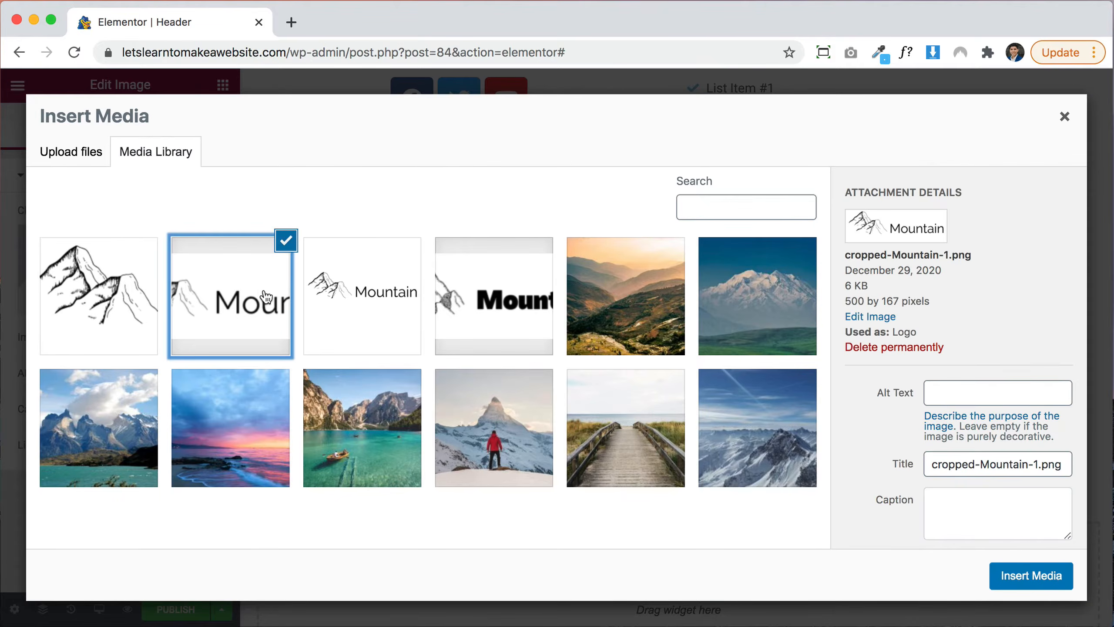
click(1025, 576)
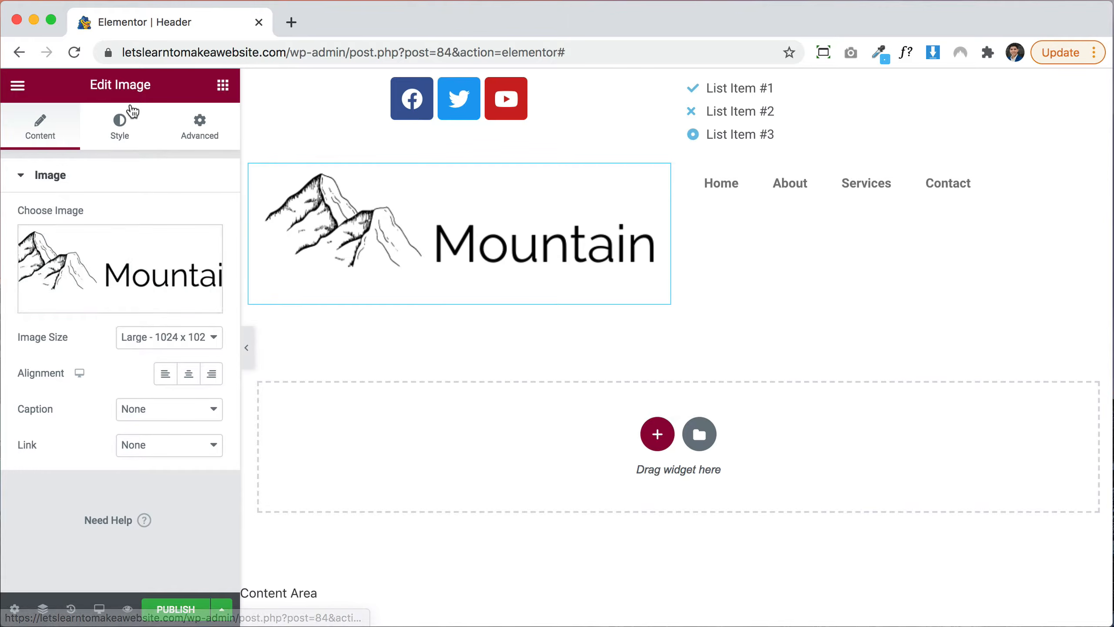
Set the logo image's width to 100% and narrow its column to about 18% of the section
click(120, 125)
drag(18, 247, 174, 247)
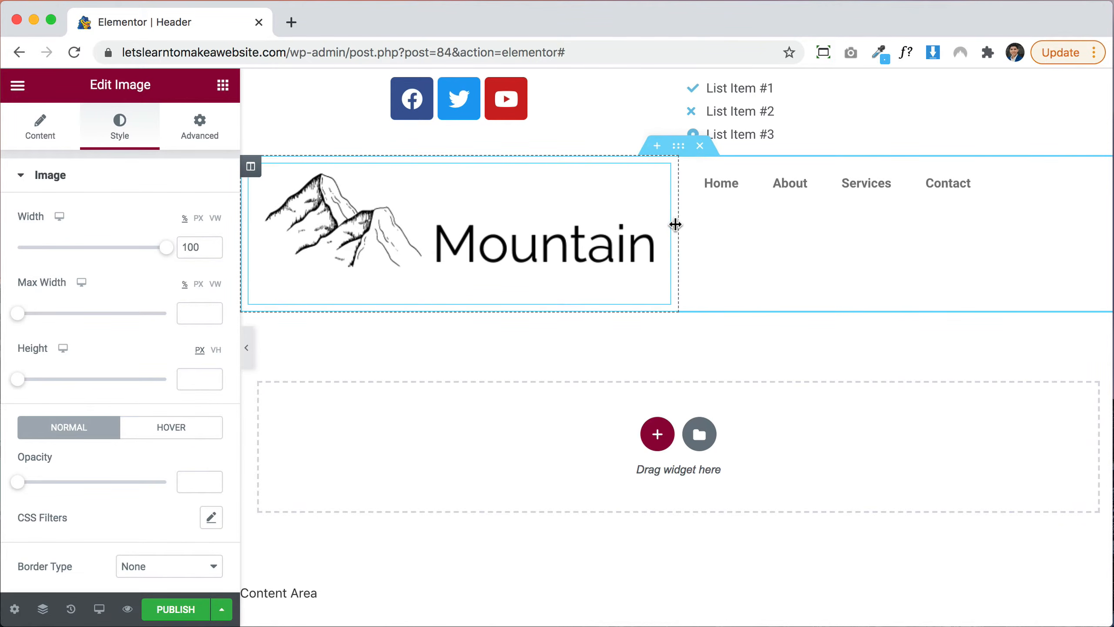
drag(678, 224, 399, 210)
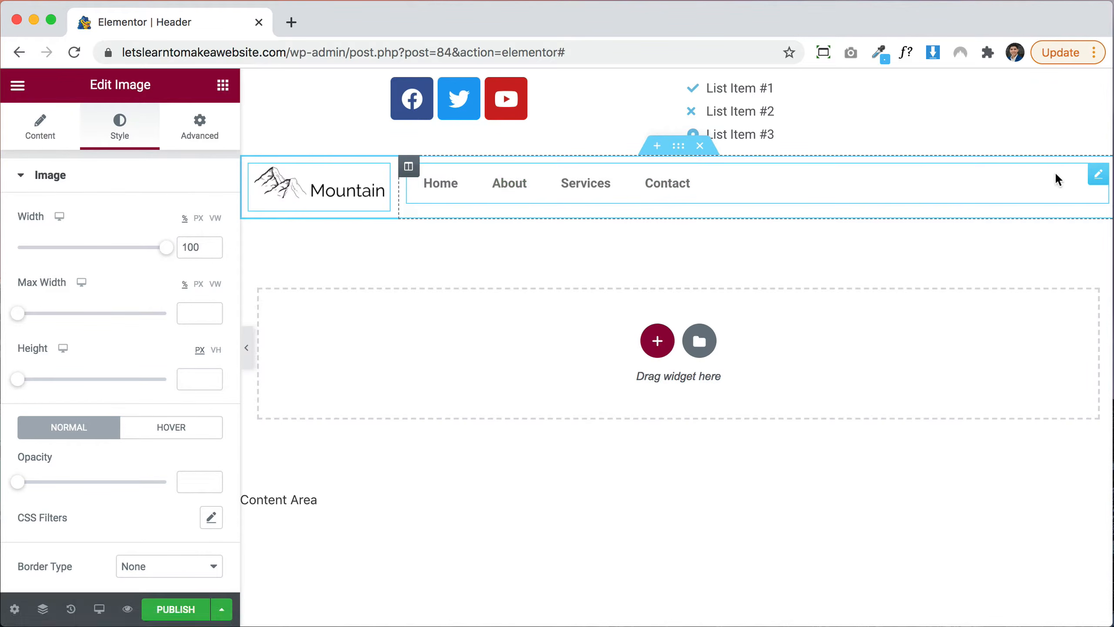
Align the navigation menu to the right and set its column's vertical alignment to Middle
click(1099, 176)
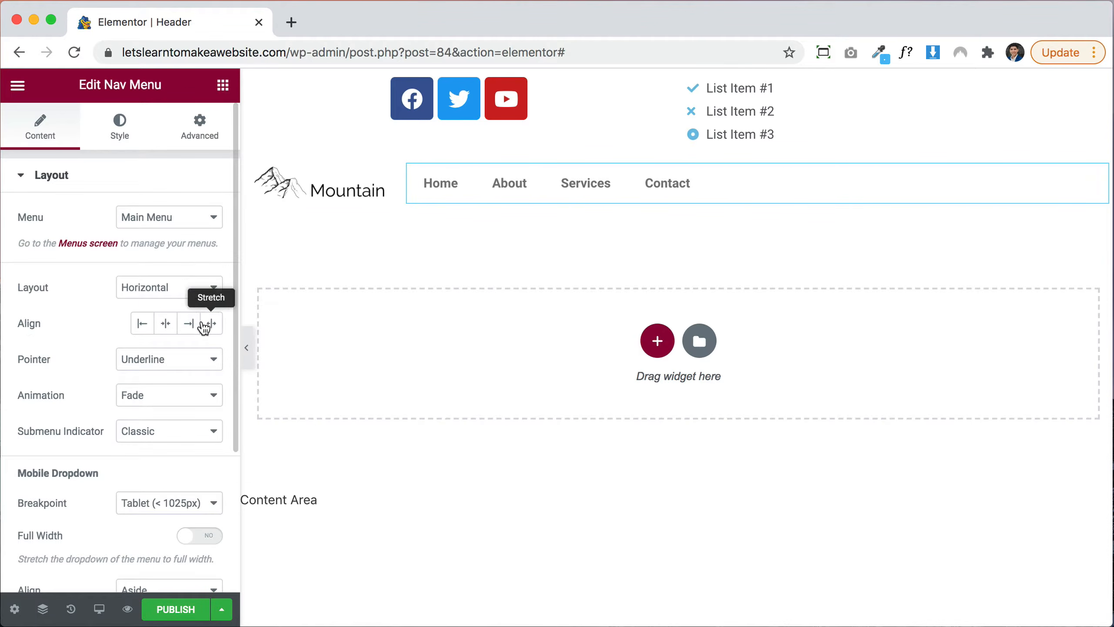
click(191, 328)
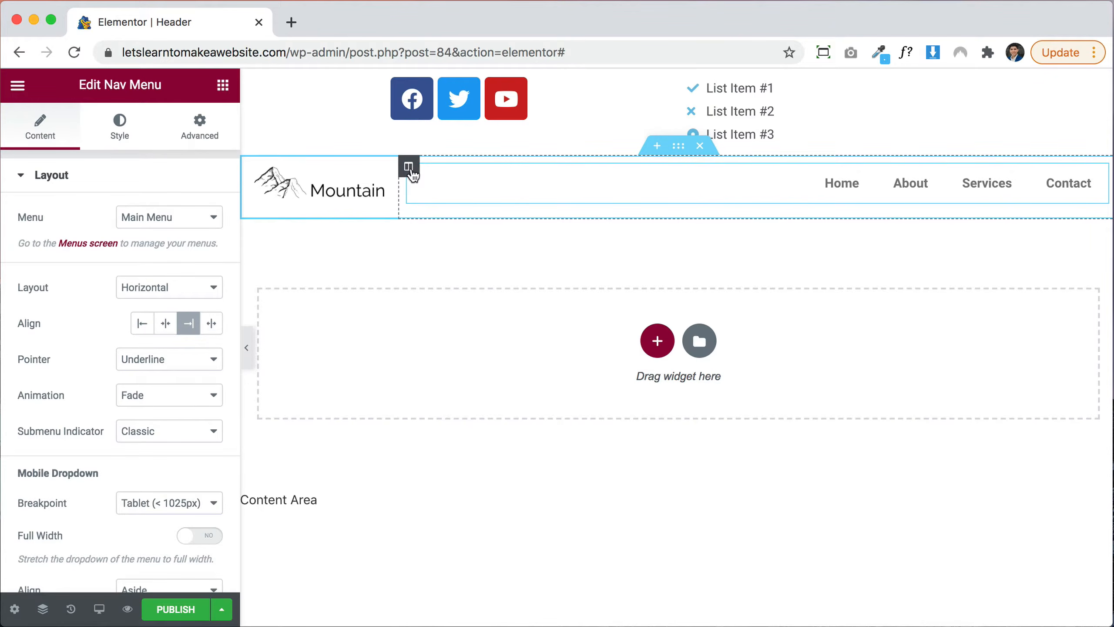
click(412, 172)
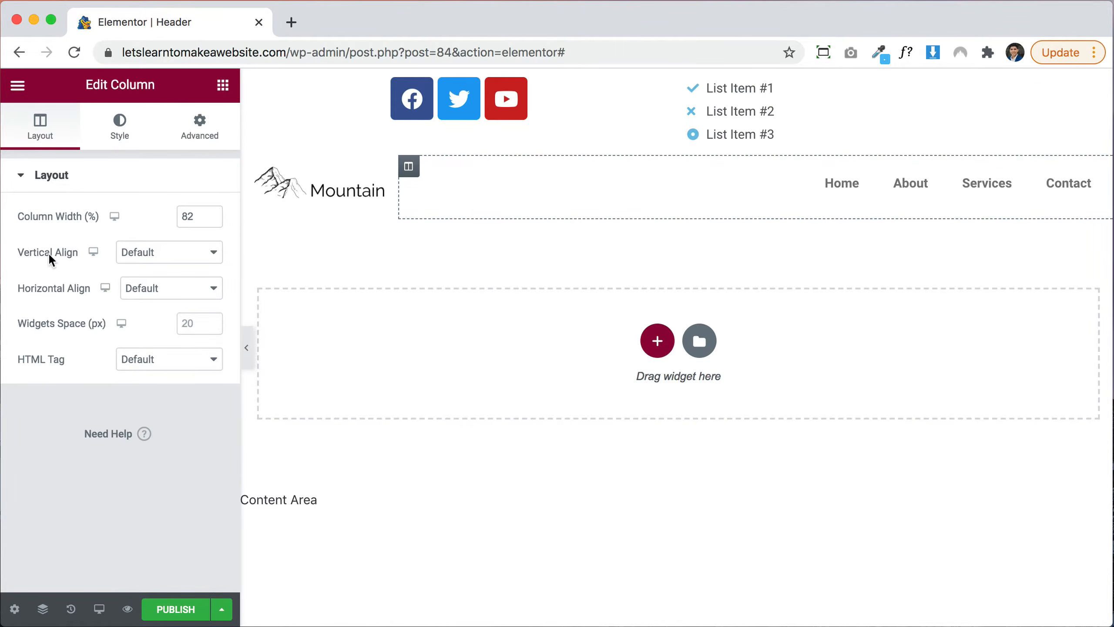
click(118, 259)
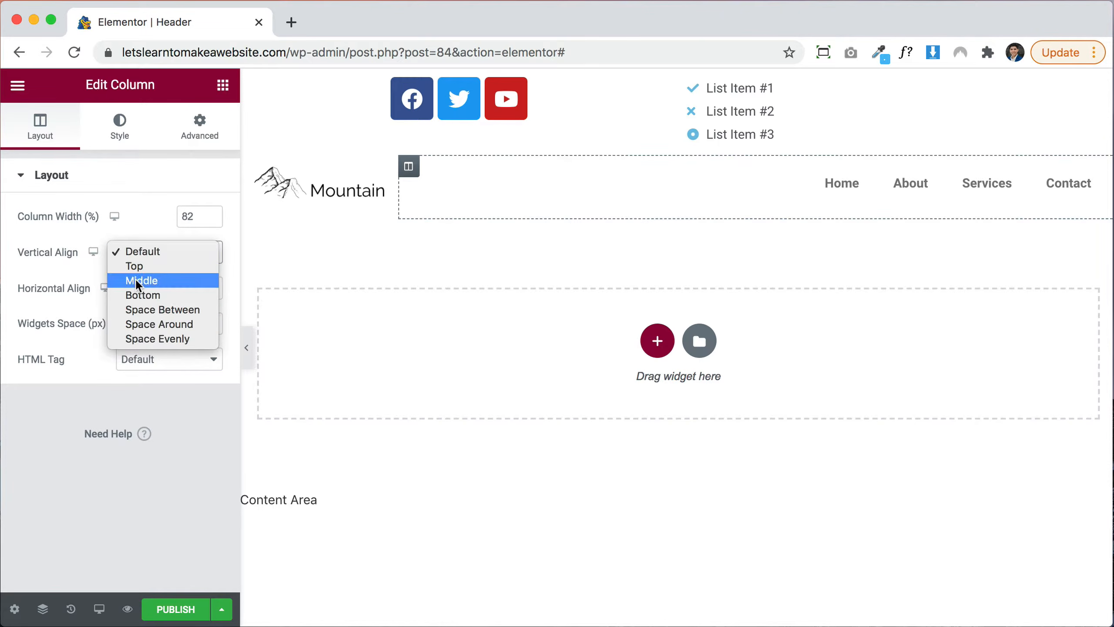
click(207, 279)
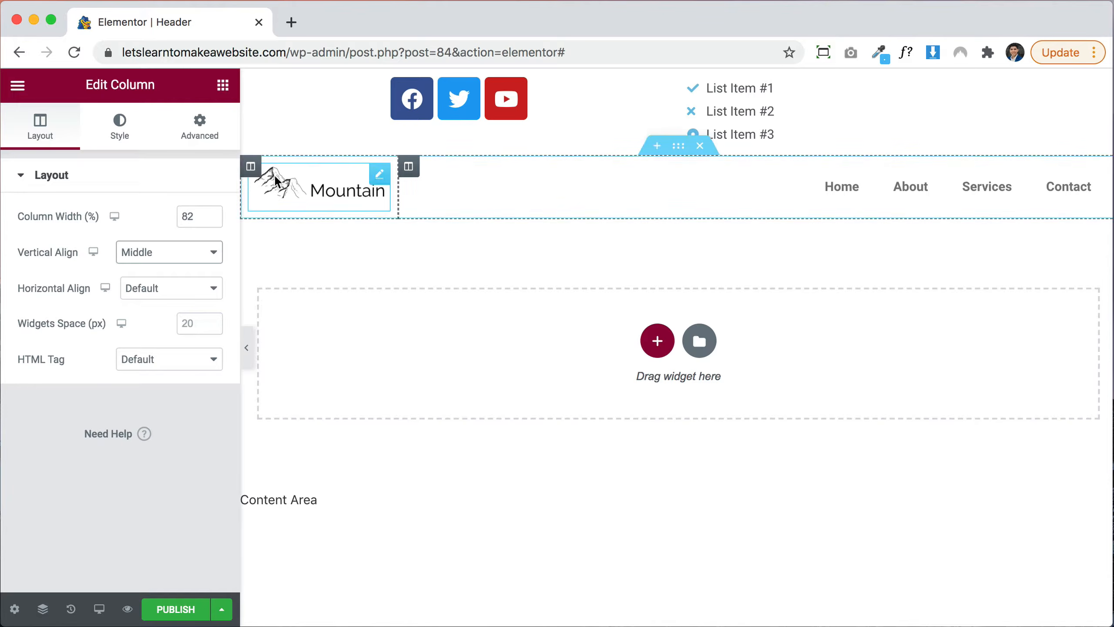
Set the logo column's vertical alignment to Middle
click(252, 168)
click(181, 254)
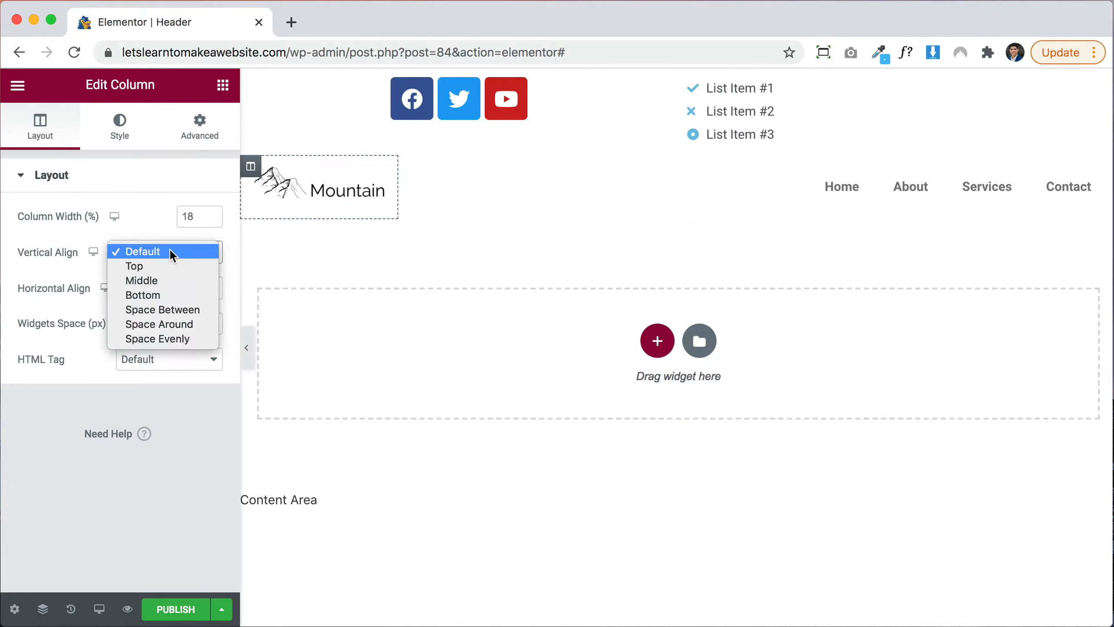
click(171, 280)
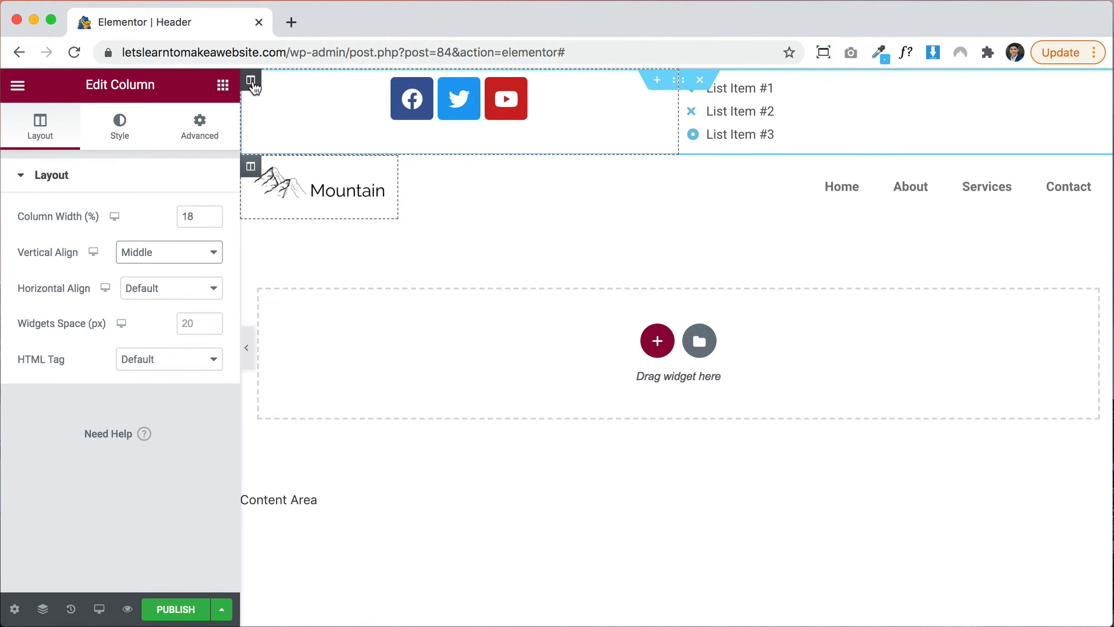
Set the vertical alignment to Middle for both the social icons column and the icon list column
click(251, 81)
click(149, 252)
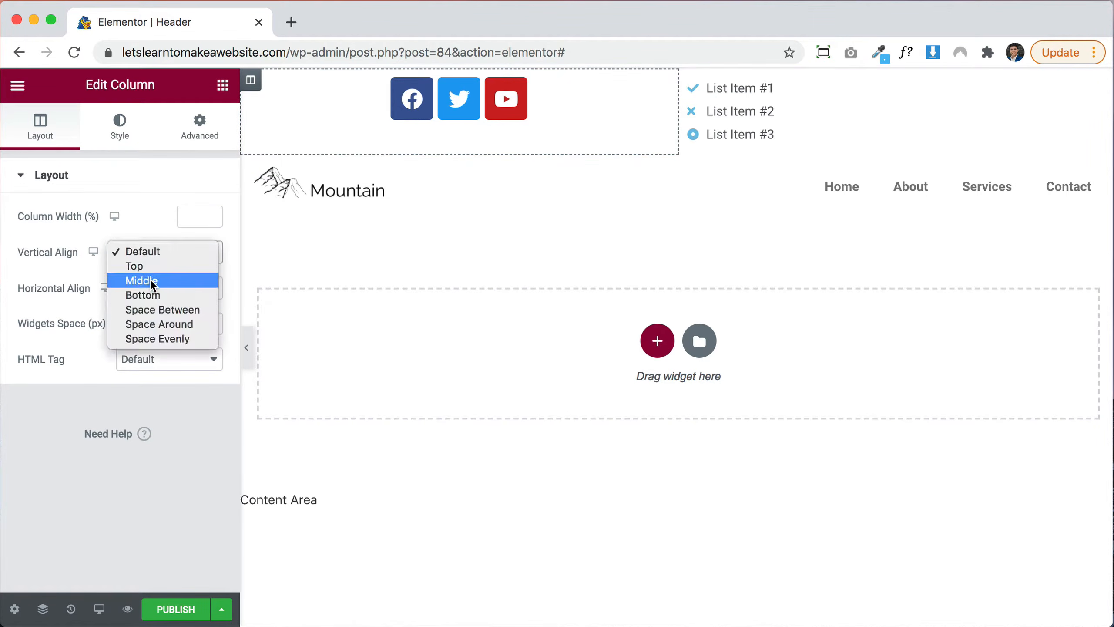
click(151, 282)
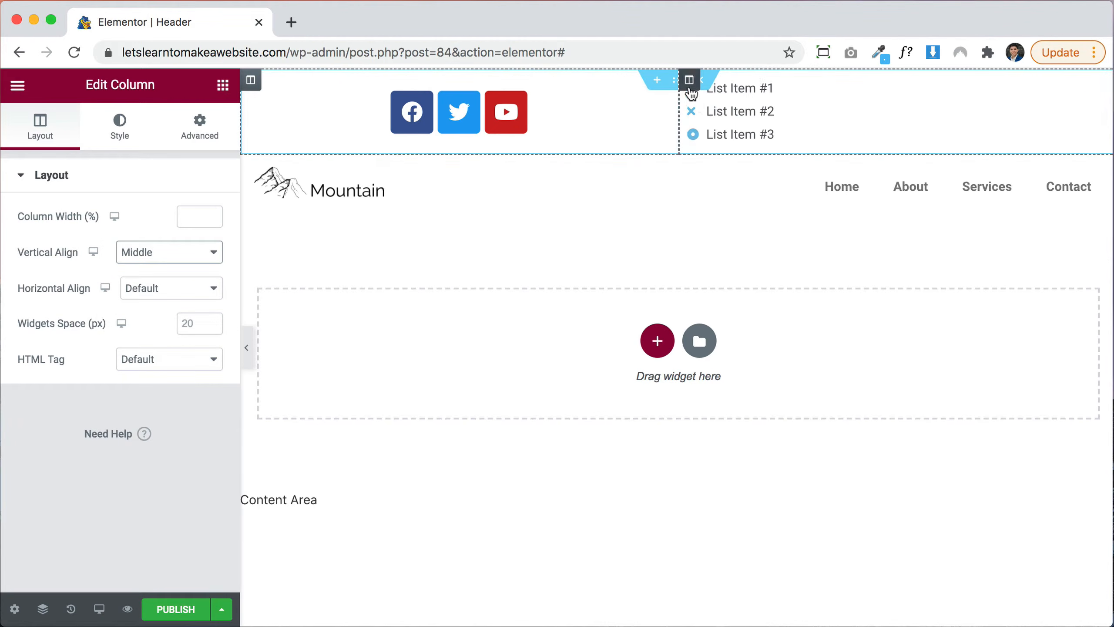
click(689, 80)
click(157, 259)
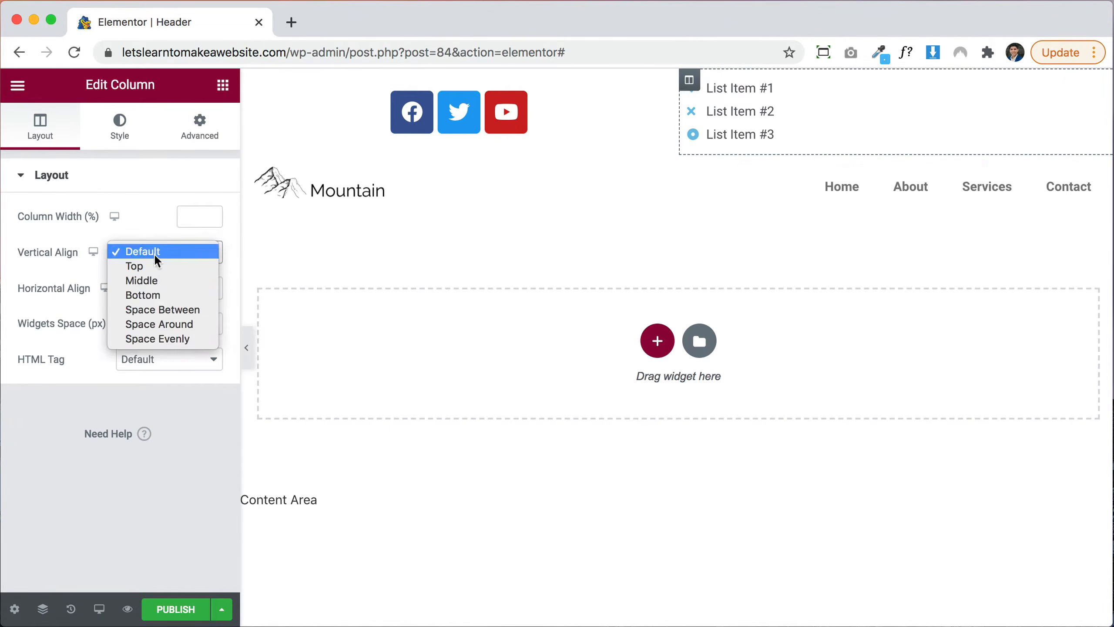
click(155, 281)
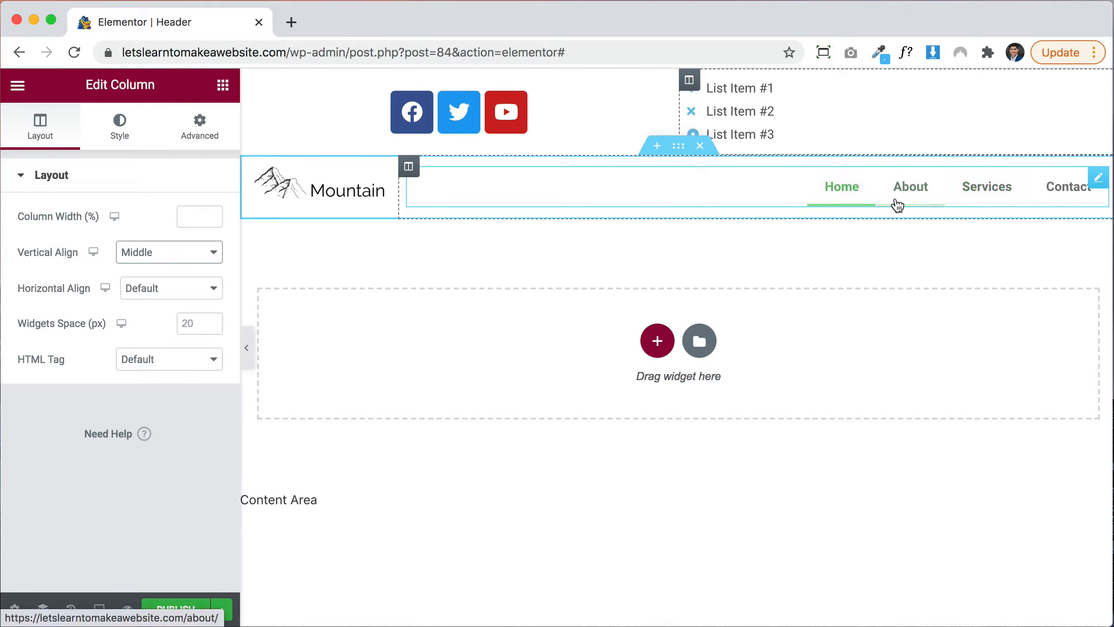
Try the left, center and stretch alignments on the navigation menu, keeping Main Menu, and return it to right alignment
click(1099, 179)
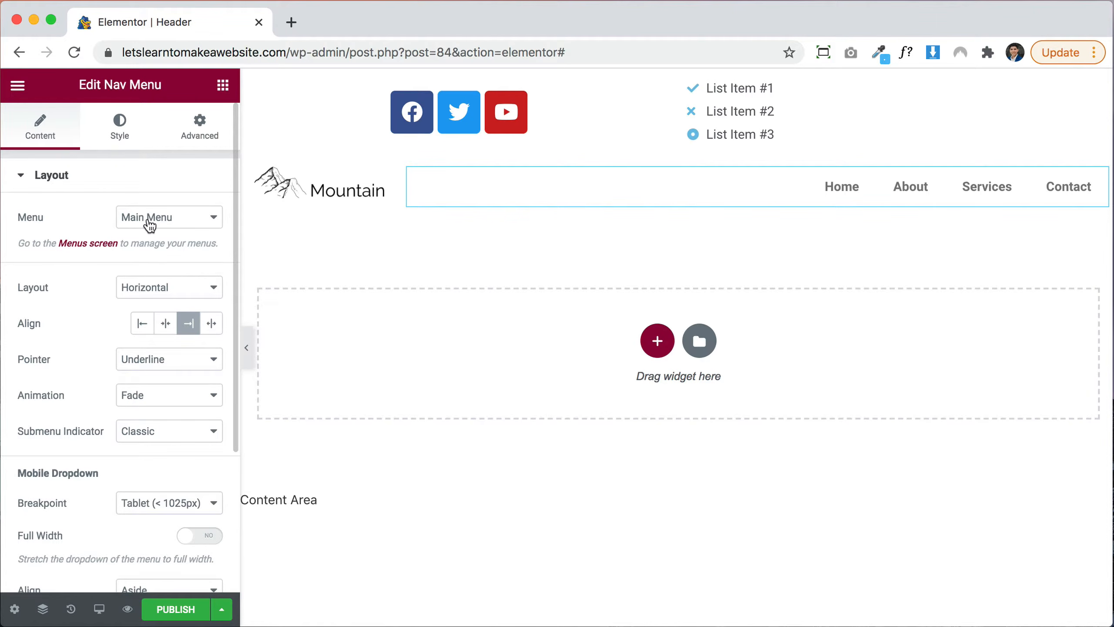
click(160, 224)
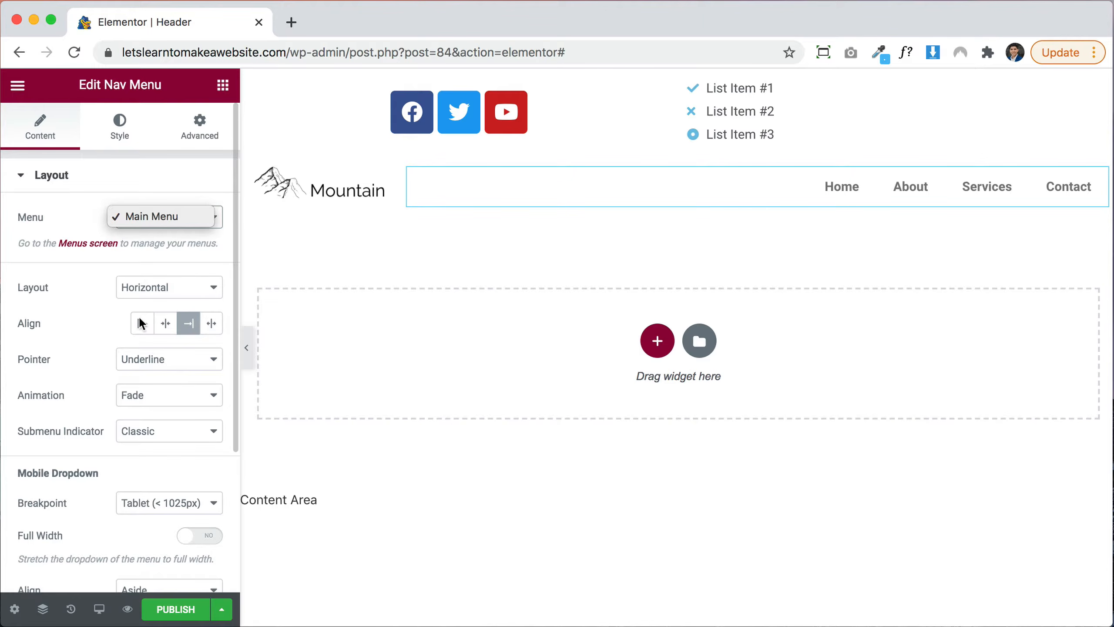
click(145, 328)
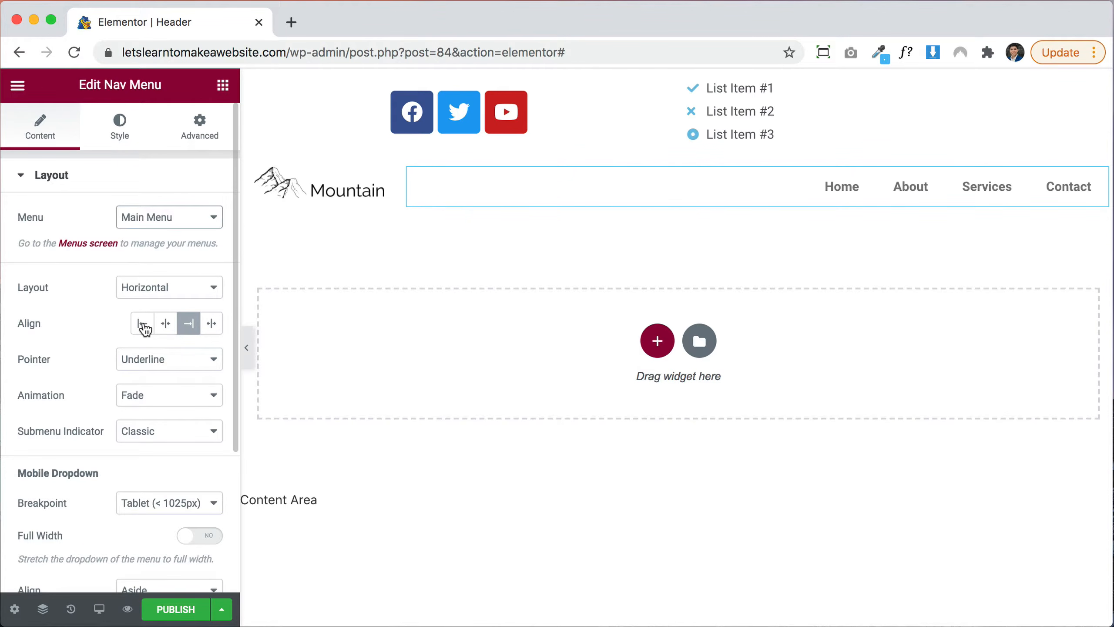
click(145, 328)
click(166, 331)
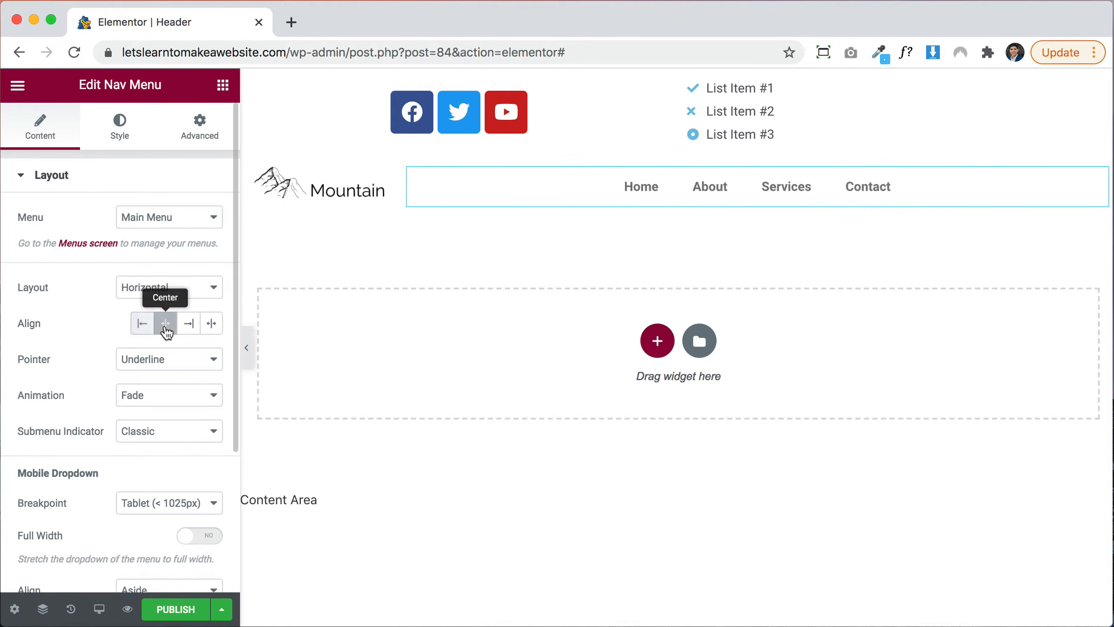
click(212, 328)
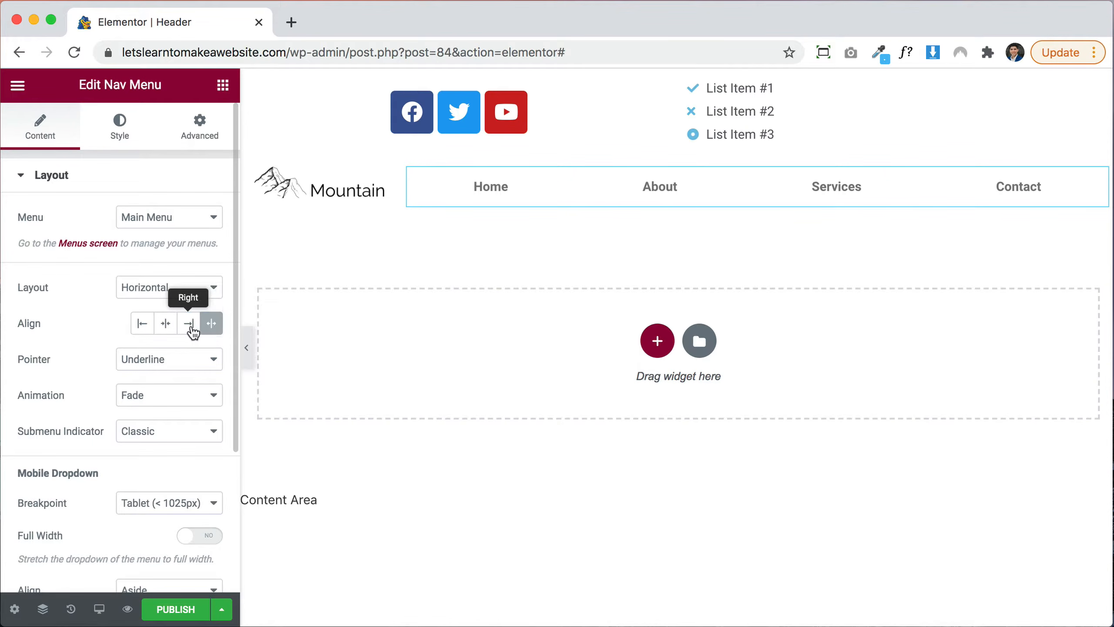
click(191, 330)
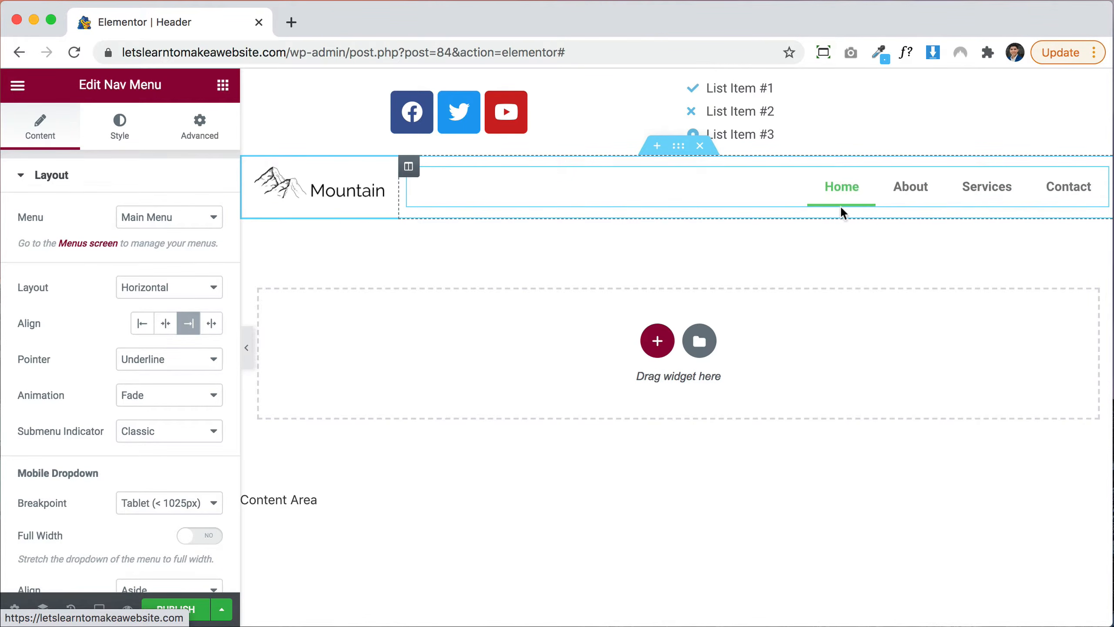
Change the navigation menu's pointer style to Overline
click(186, 365)
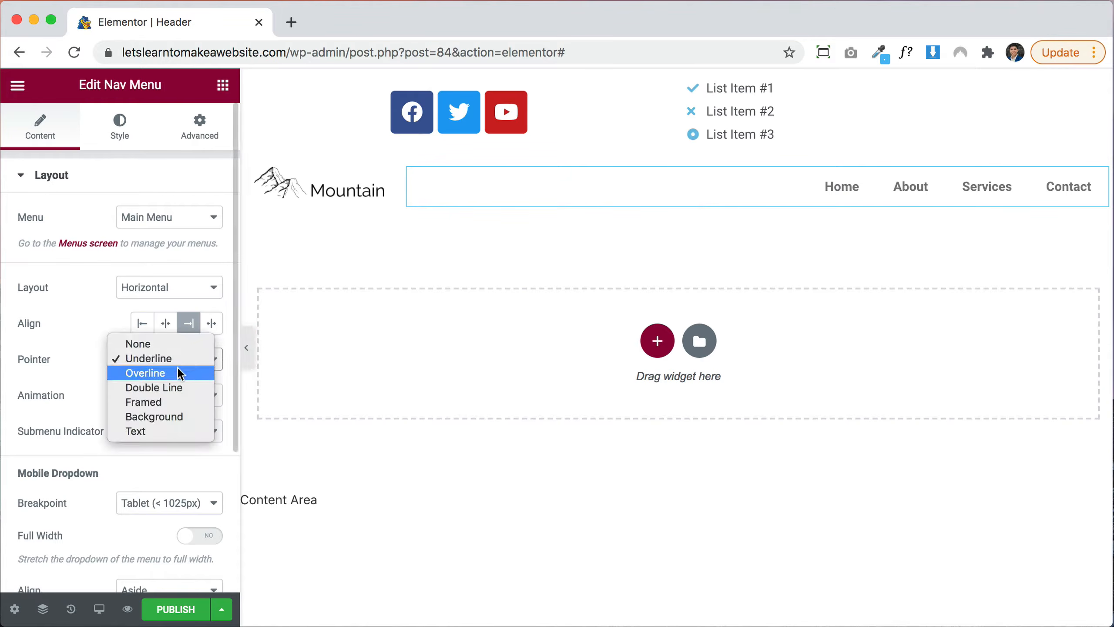
click(170, 374)
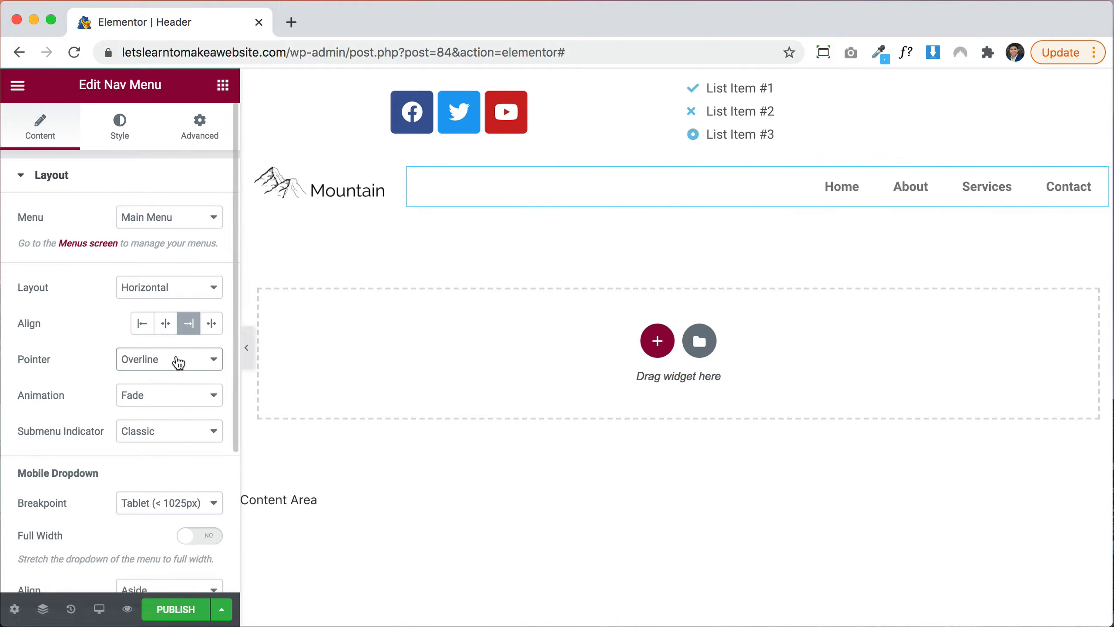
Try the Framed pointer on the navigation menu, set the pointer to None, and keep the Classic submenu indicator
click(173, 368)
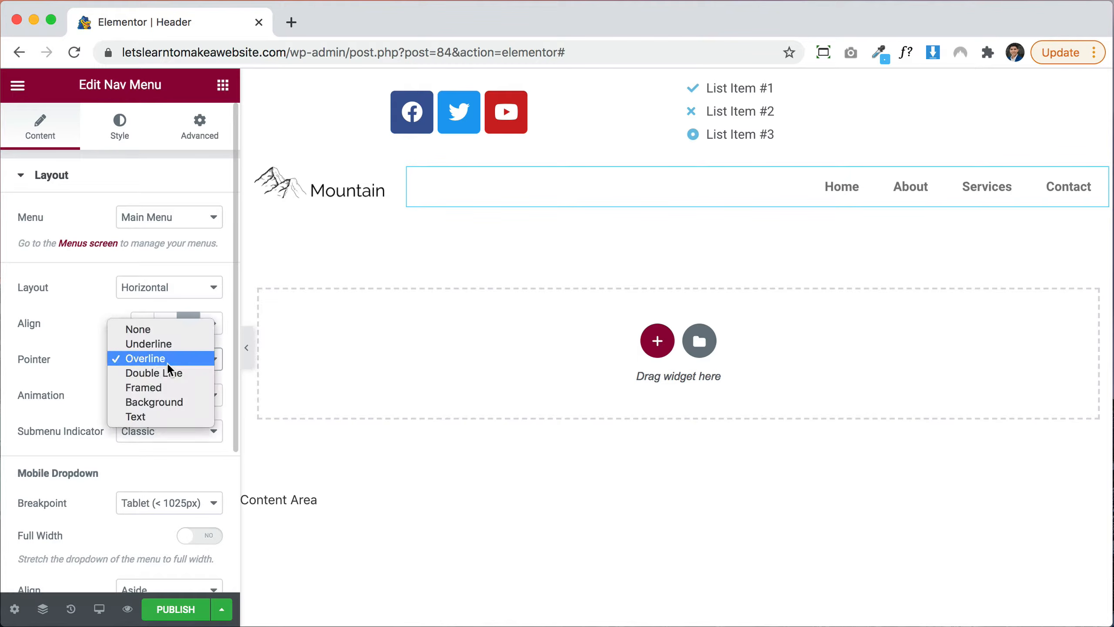
click(179, 389)
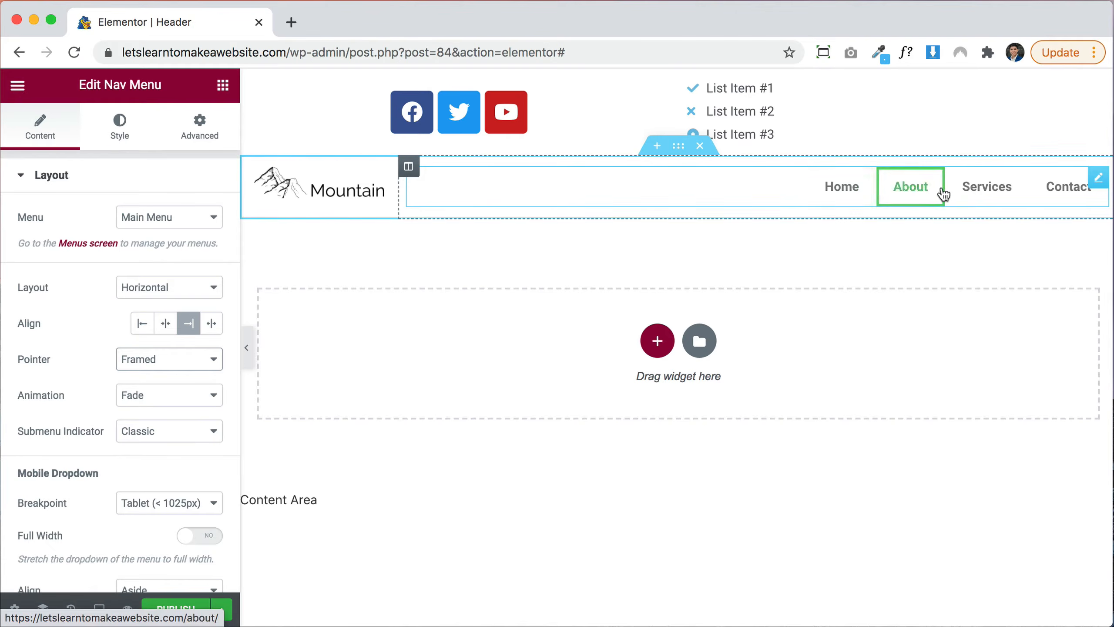
click(160, 359)
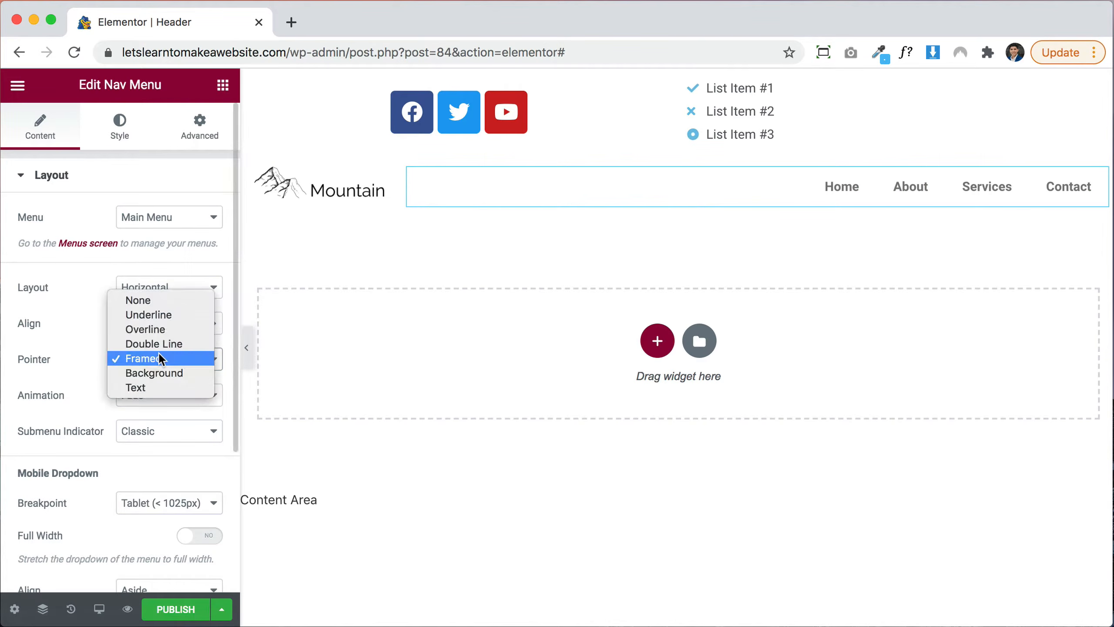
click(157, 301)
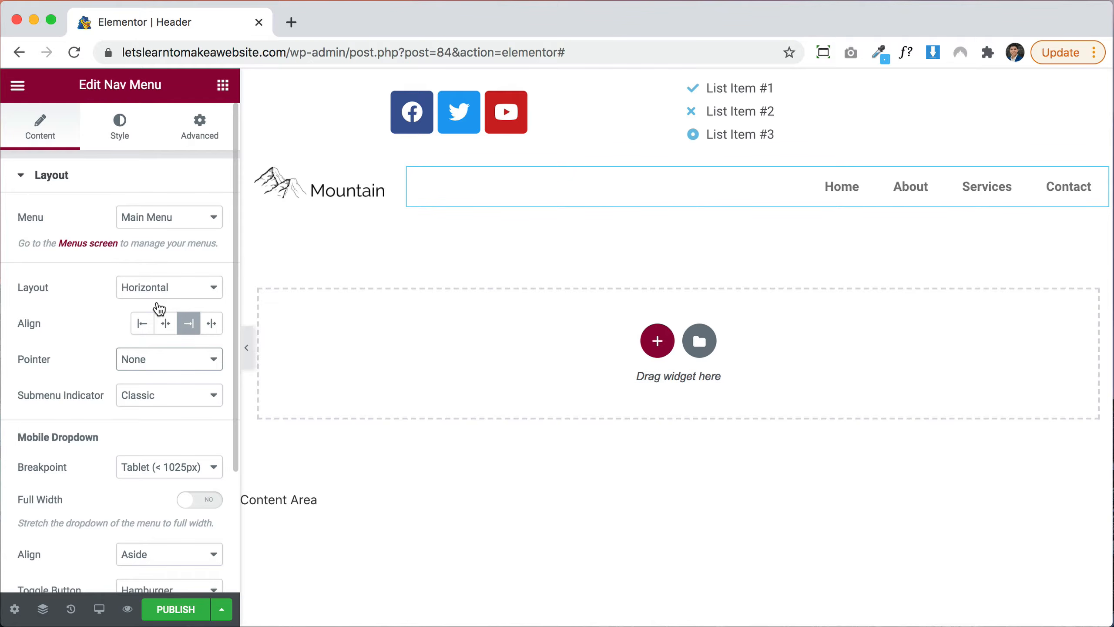
click(140, 398)
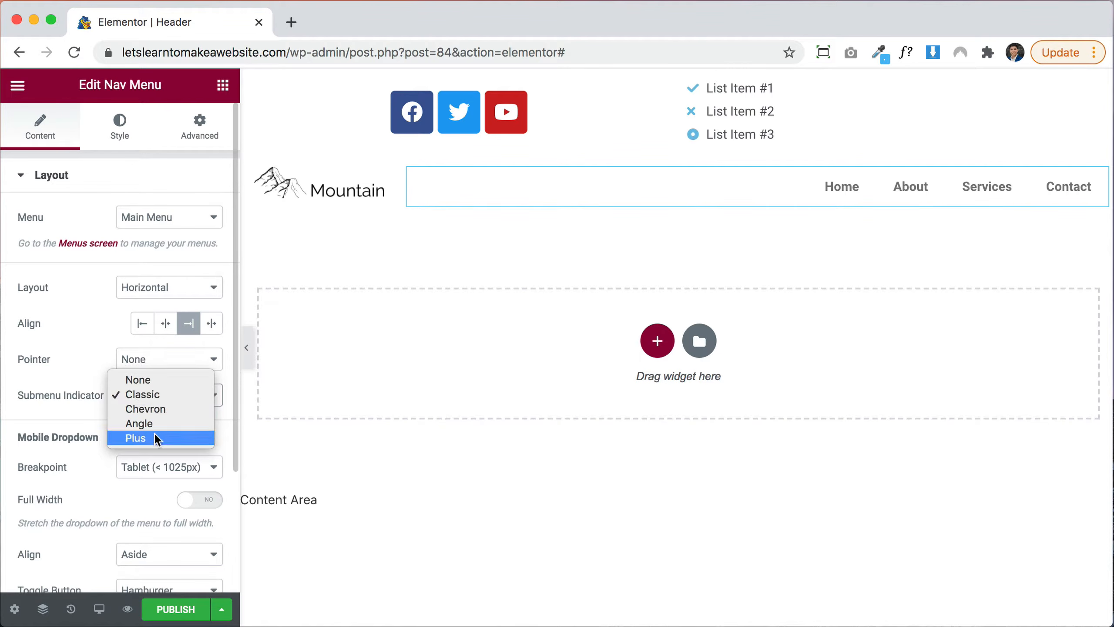
click(83, 381)
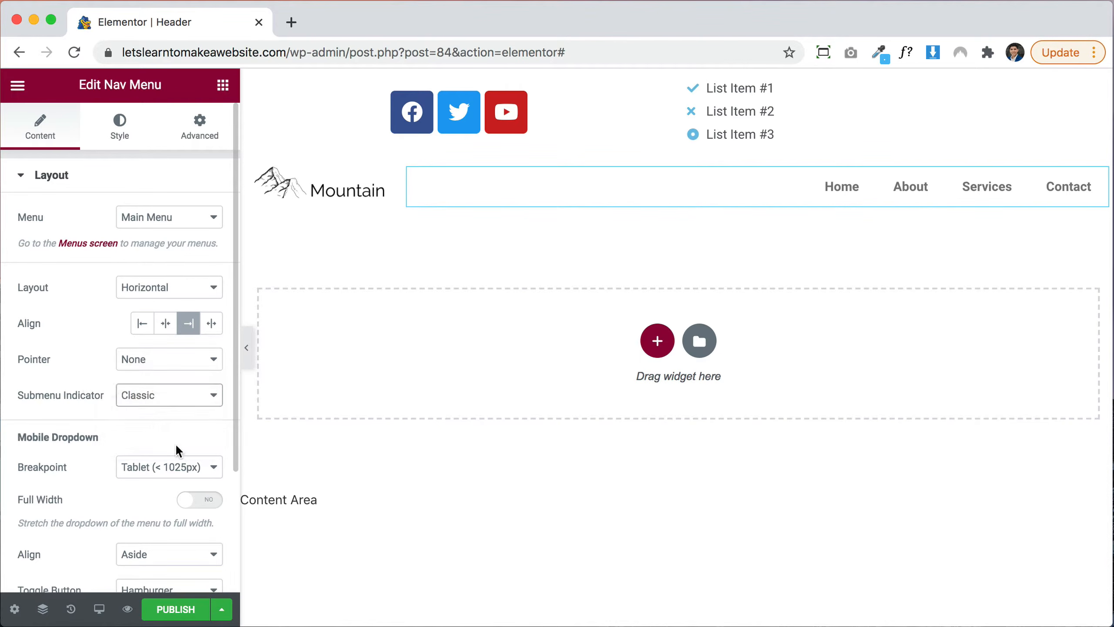
Set the navigation menu's typography font family to Raleway
click(120, 126)
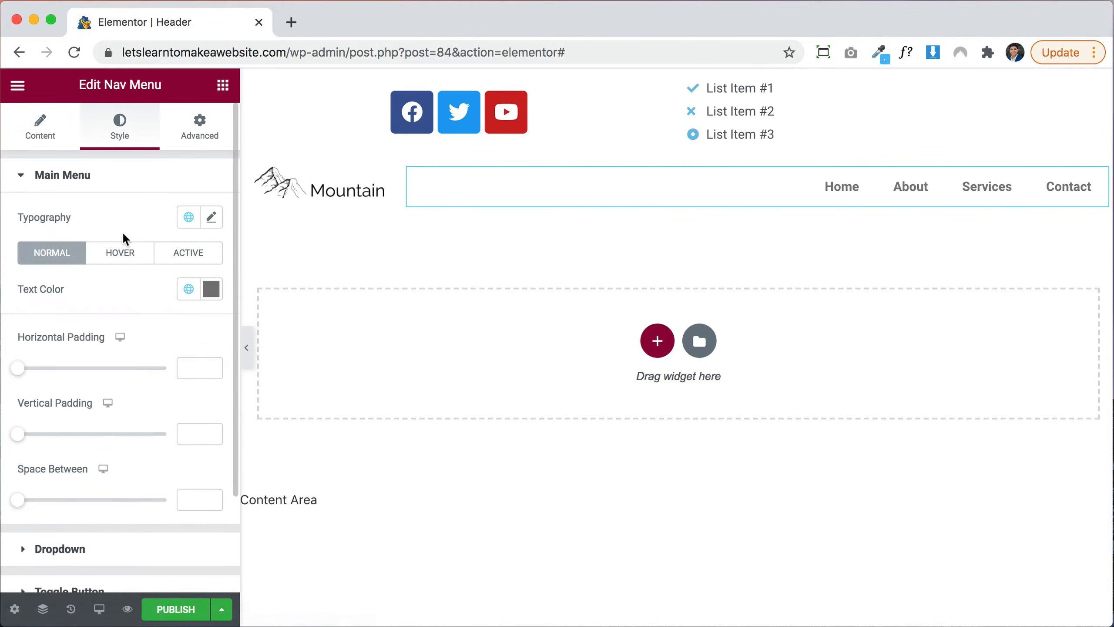
click(212, 217)
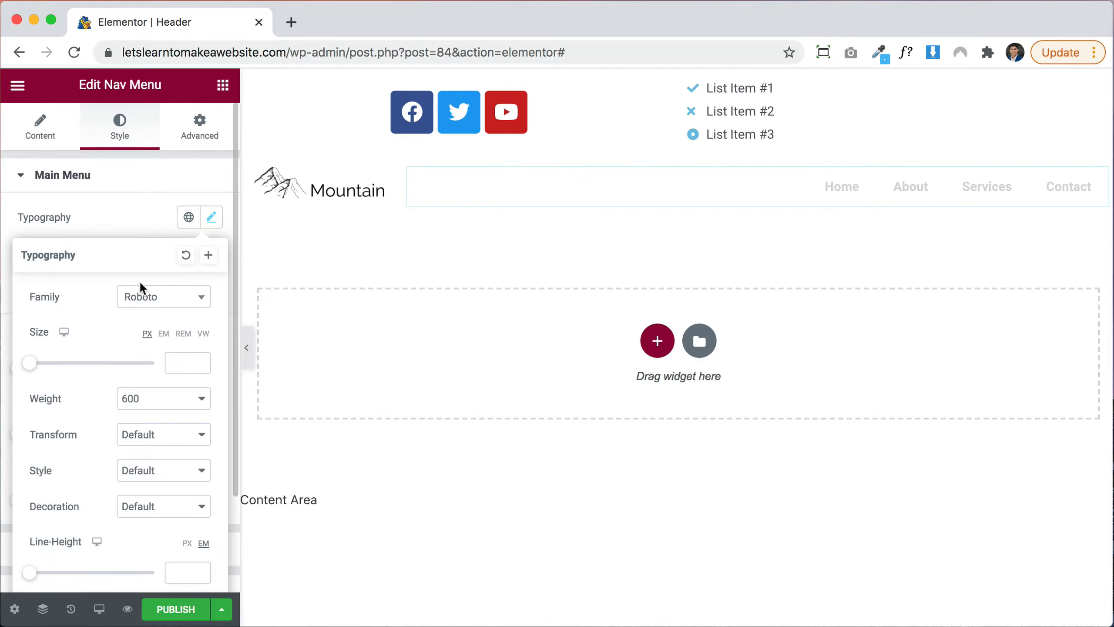
click(137, 303)
text(r)
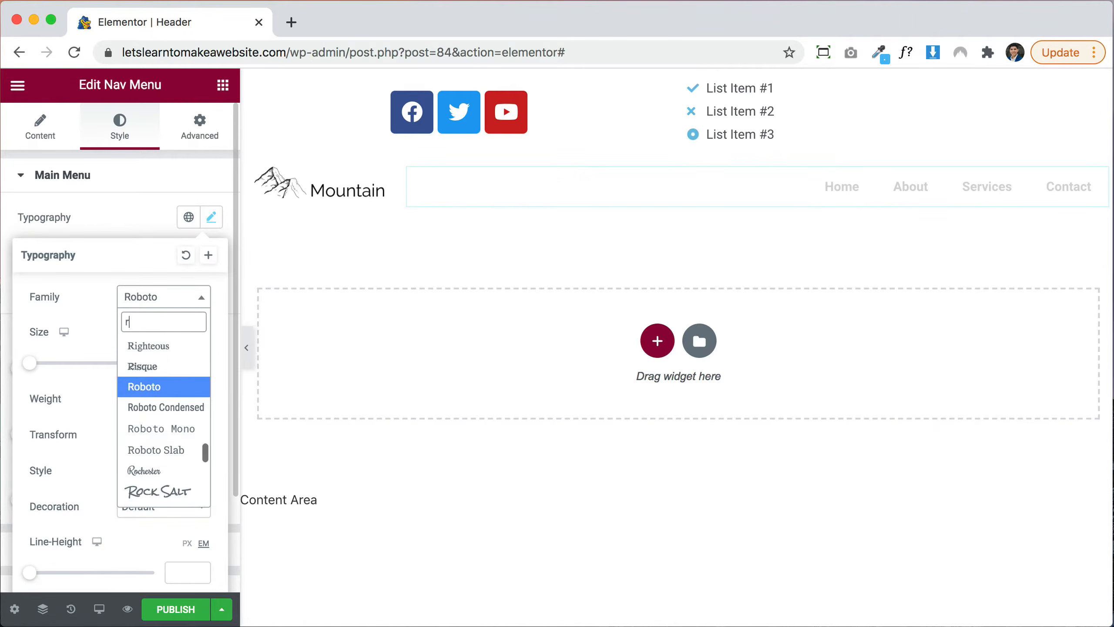
text(ale)
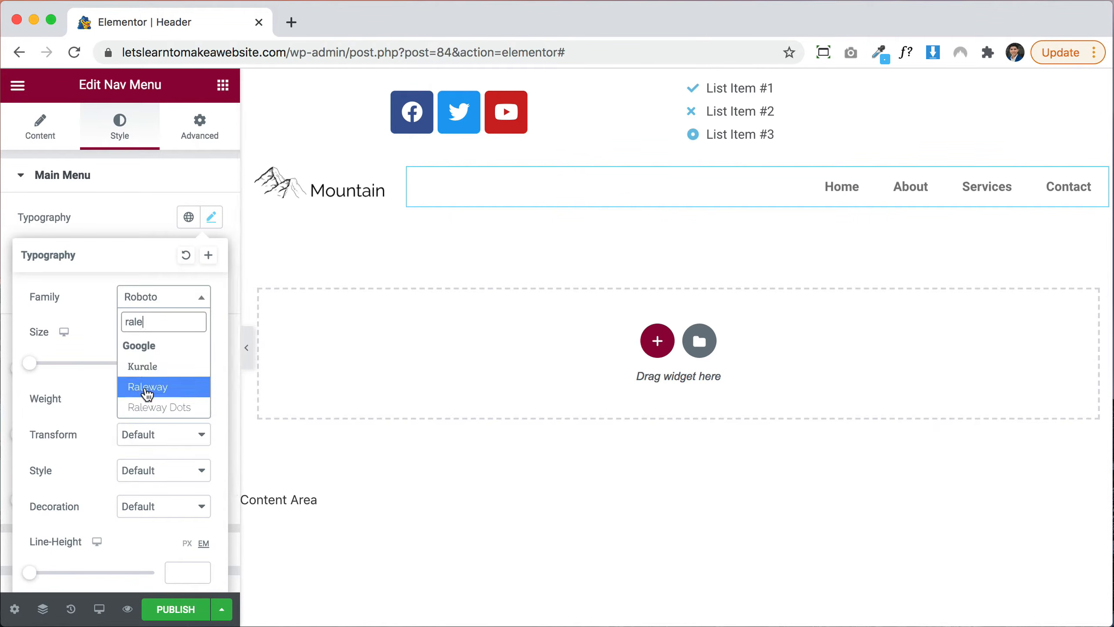
click(147, 387)
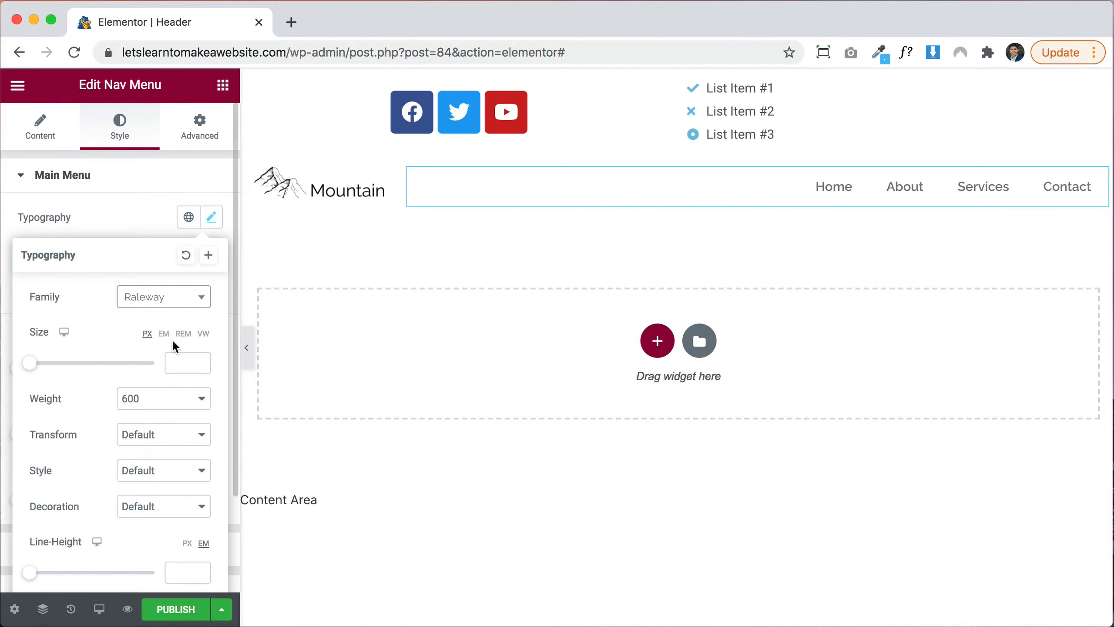
click(145, 211)
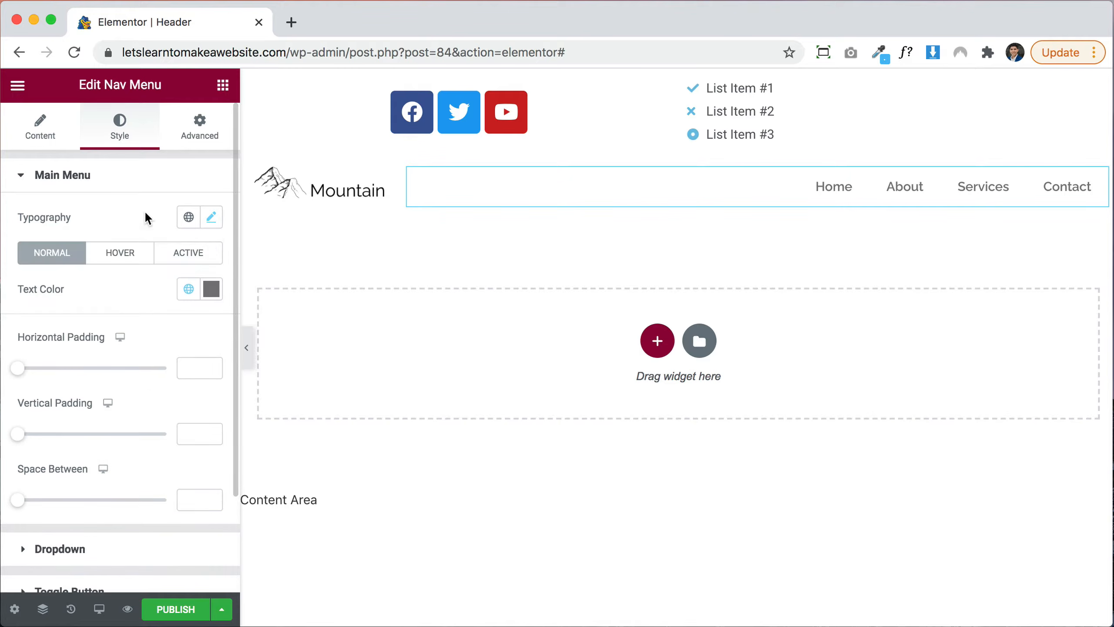
Set the navigation menu's normal text color to black (#000000)
click(211, 289)
mouse_move(147, 397)
mouse_down()
mouse_move(155, 527)
mouse_move(145, 538)
mouse_up()
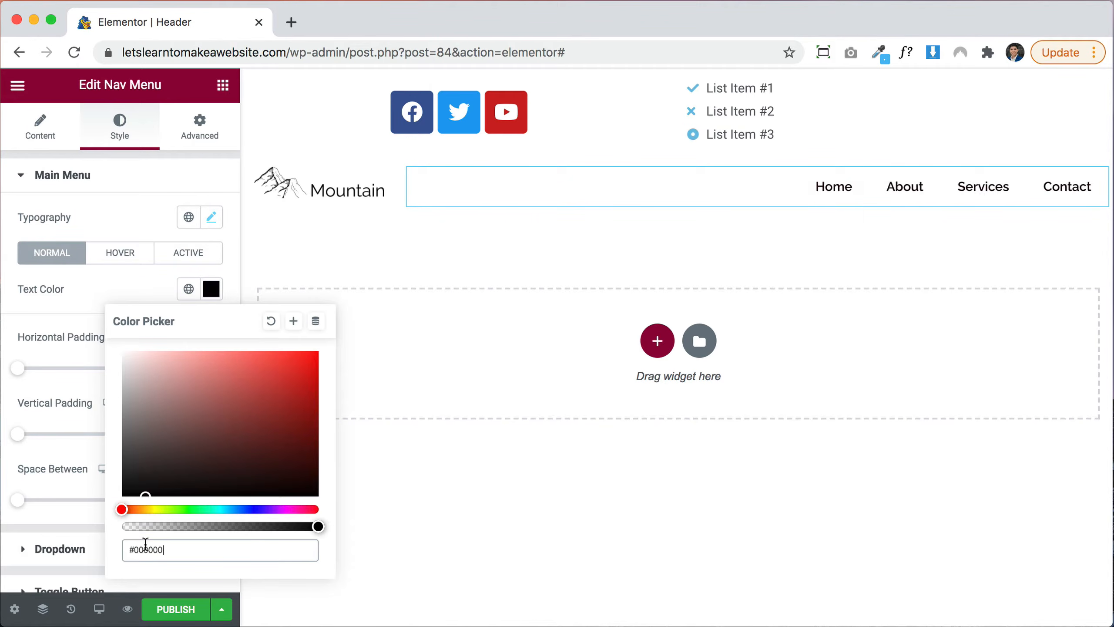
click(106, 291)
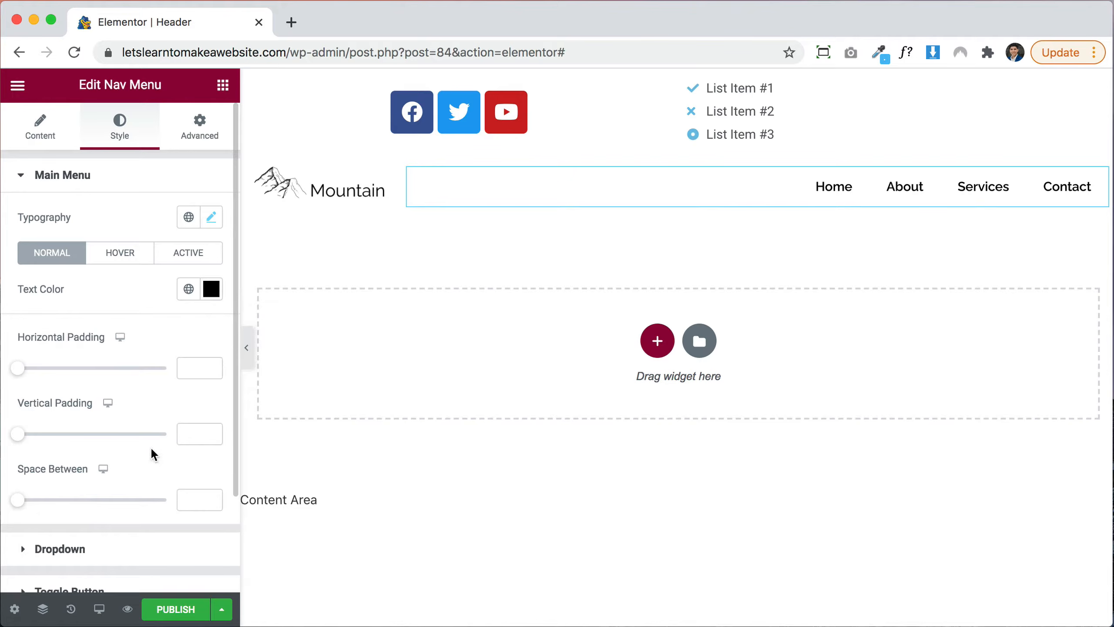
scroll(152, 455, down, 3)
scroll(153, 454, up, 3)
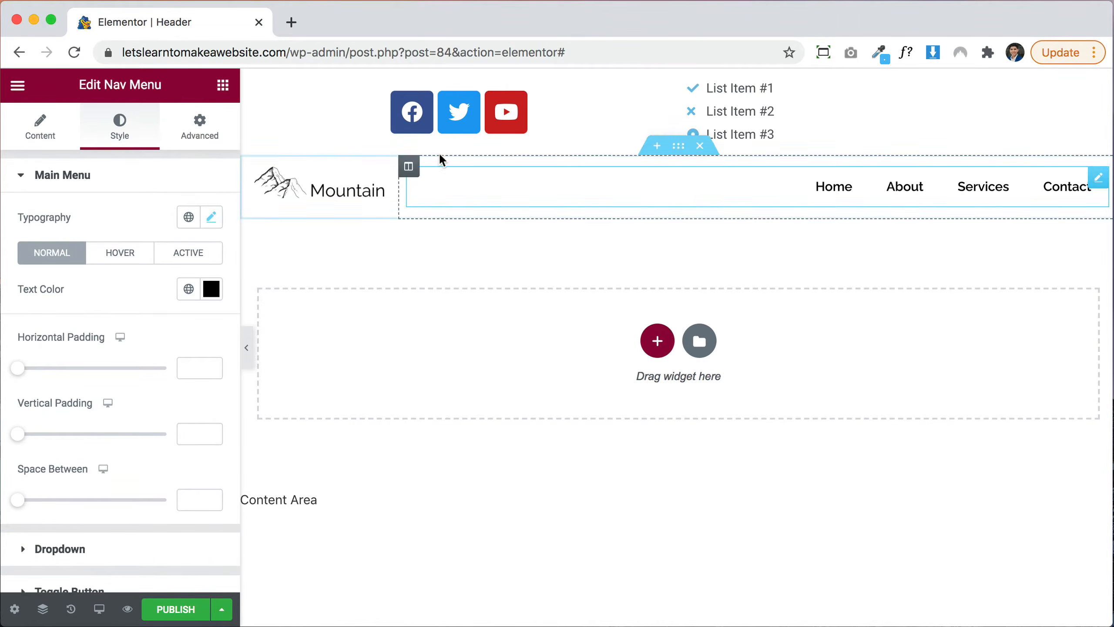
Give the section containing the logo and navigation menu a classic white background color
mouse_move(712, 214)
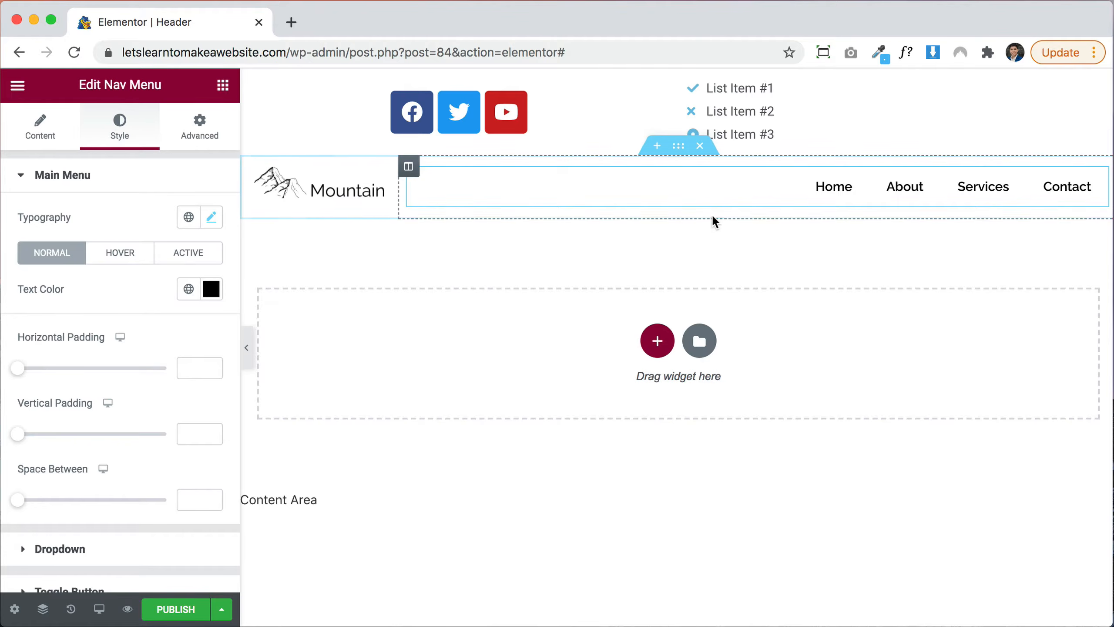
click(679, 152)
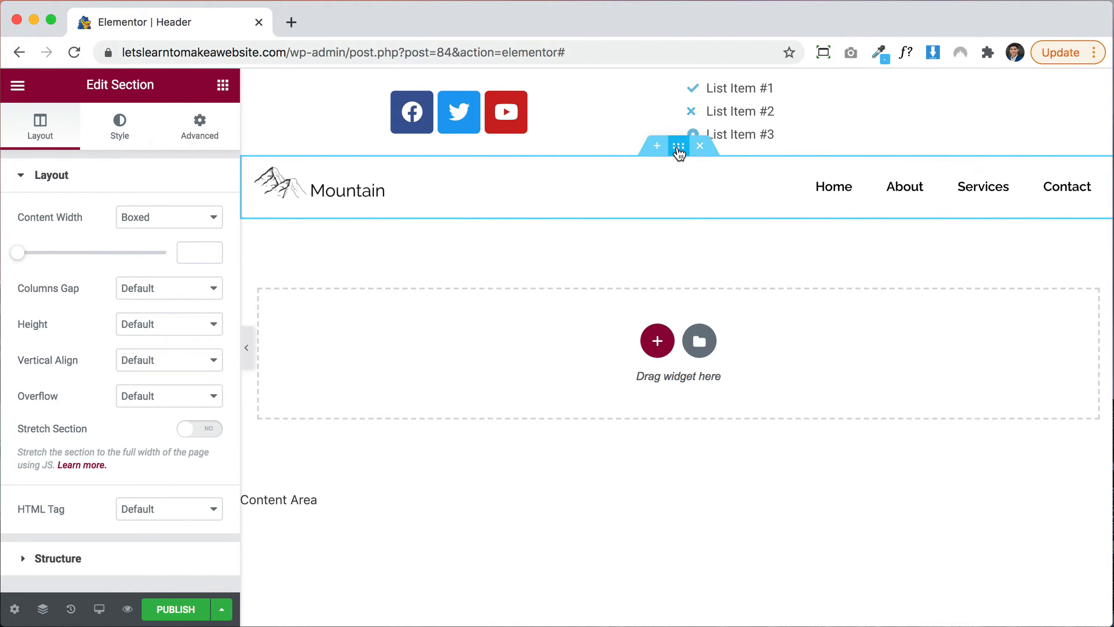
click(111, 137)
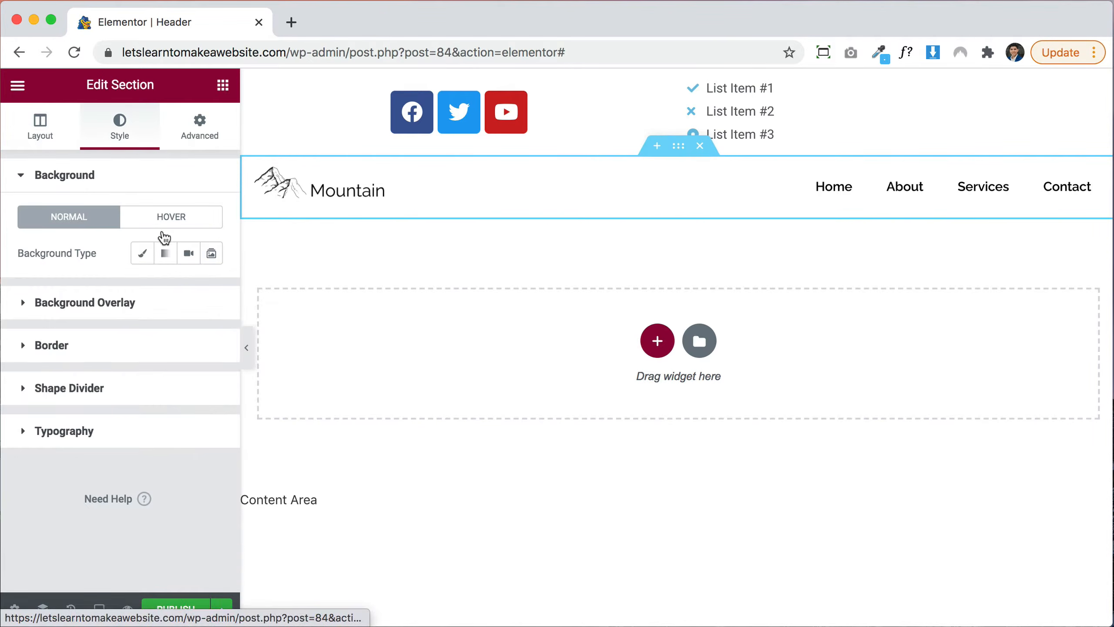
click(140, 255)
click(211, 290)
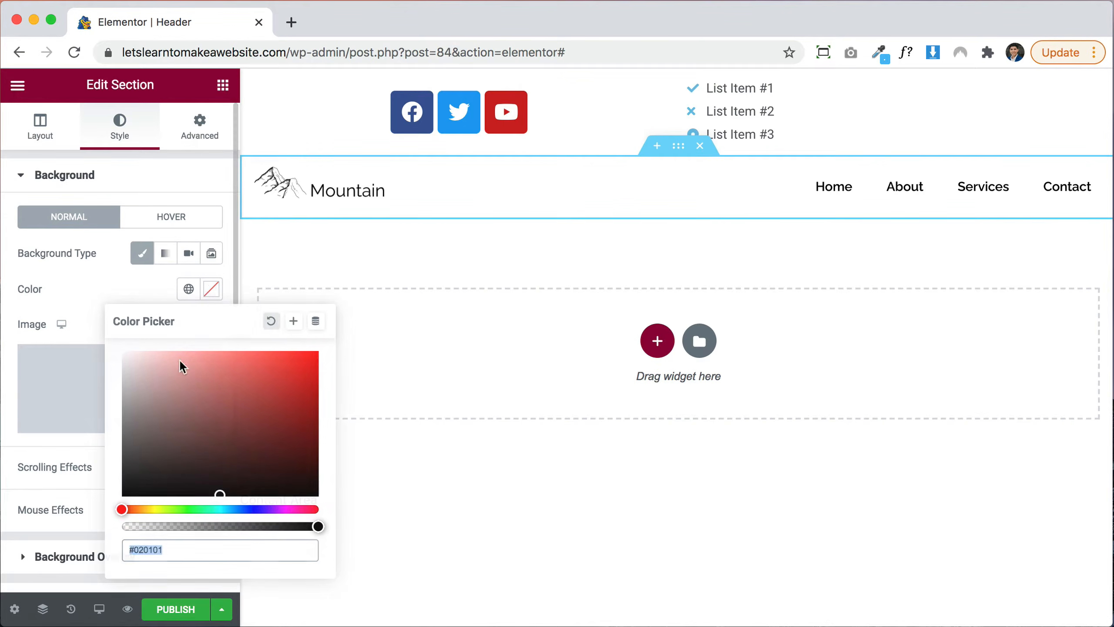
drag(182, 365, 113, 321)
click(66, 274)
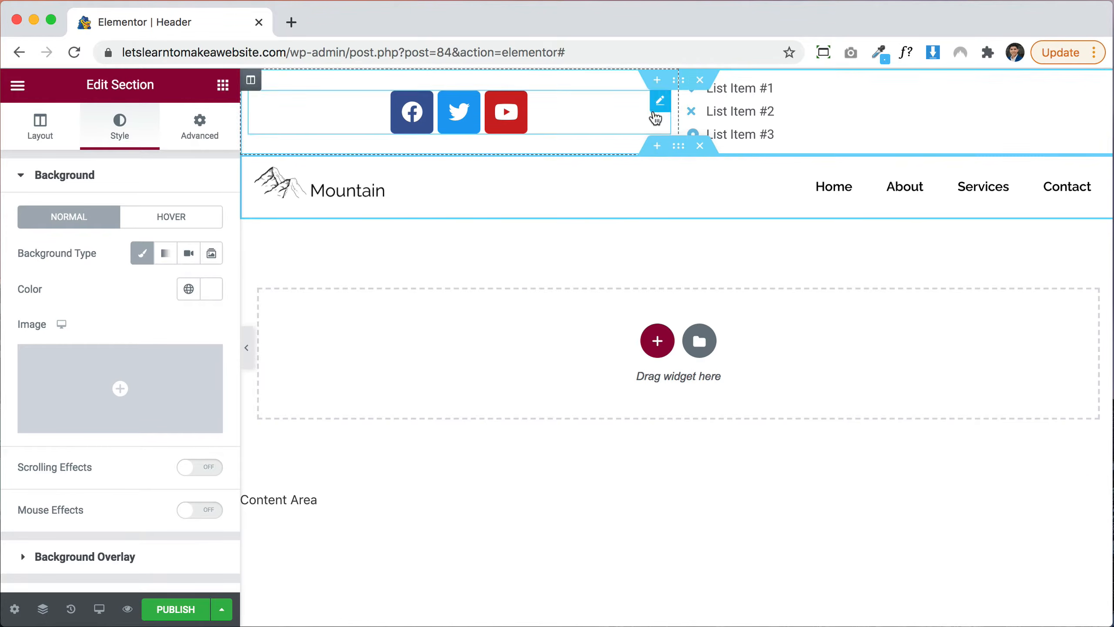
Give the section containing the social icons and icon list a classic black background (#000000)
click(678, 81)
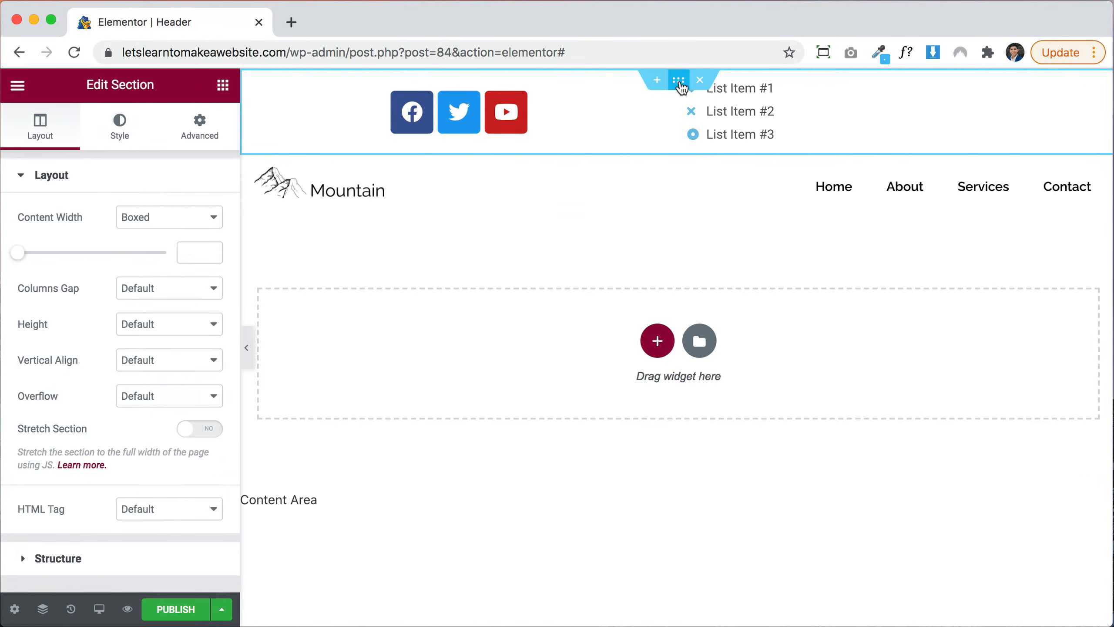
click(116, 139)
click(141, 252)
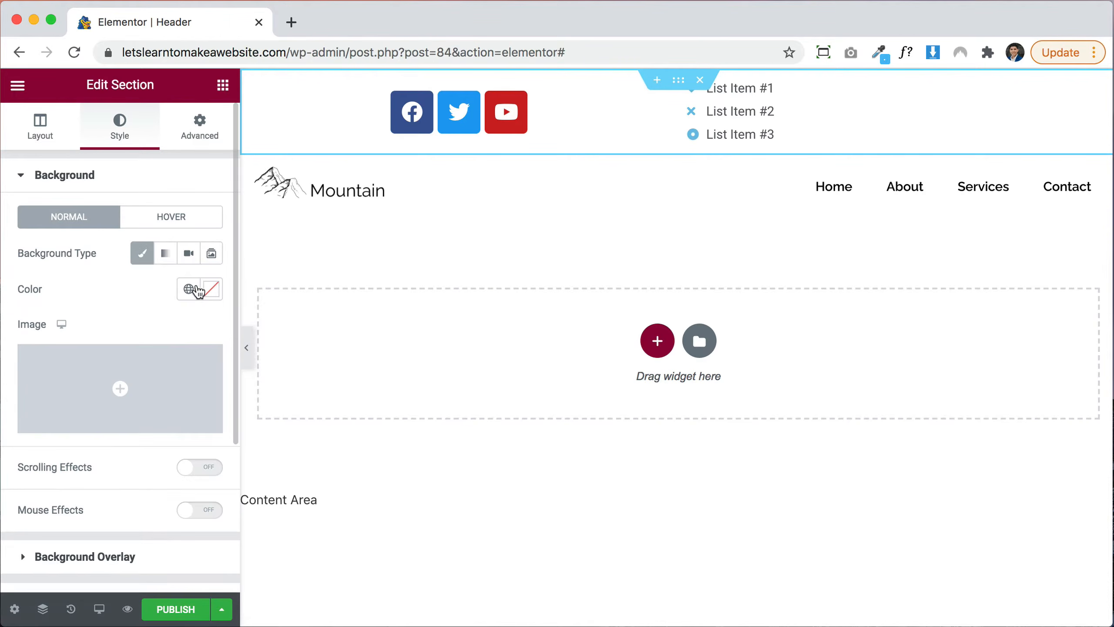
click(211, 289)
drag(193, 397, 165, 495)
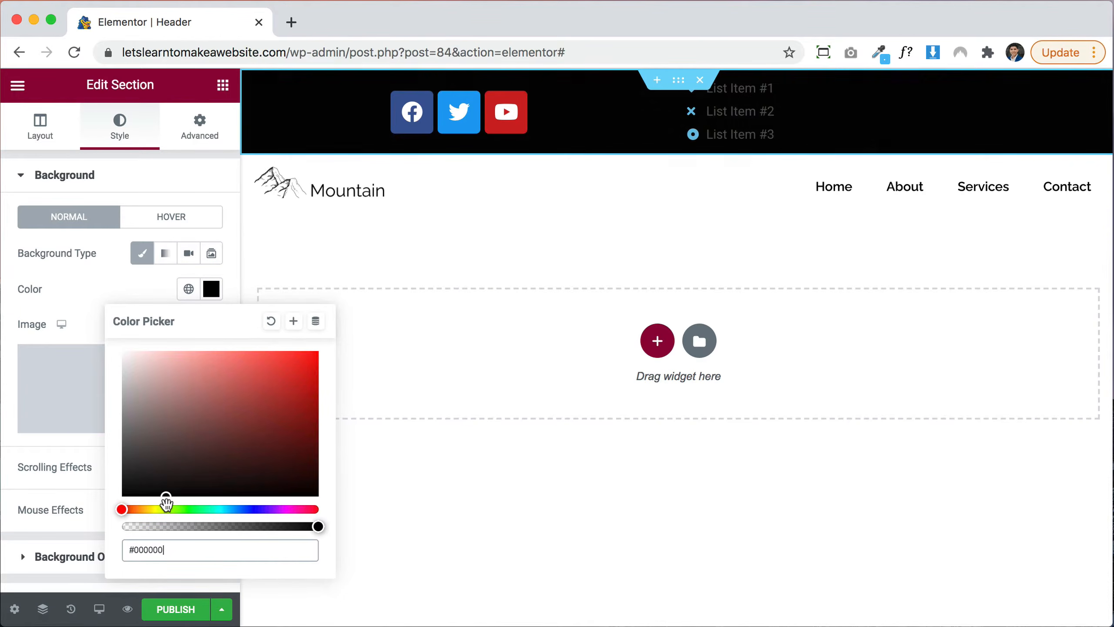
click(61, 299)
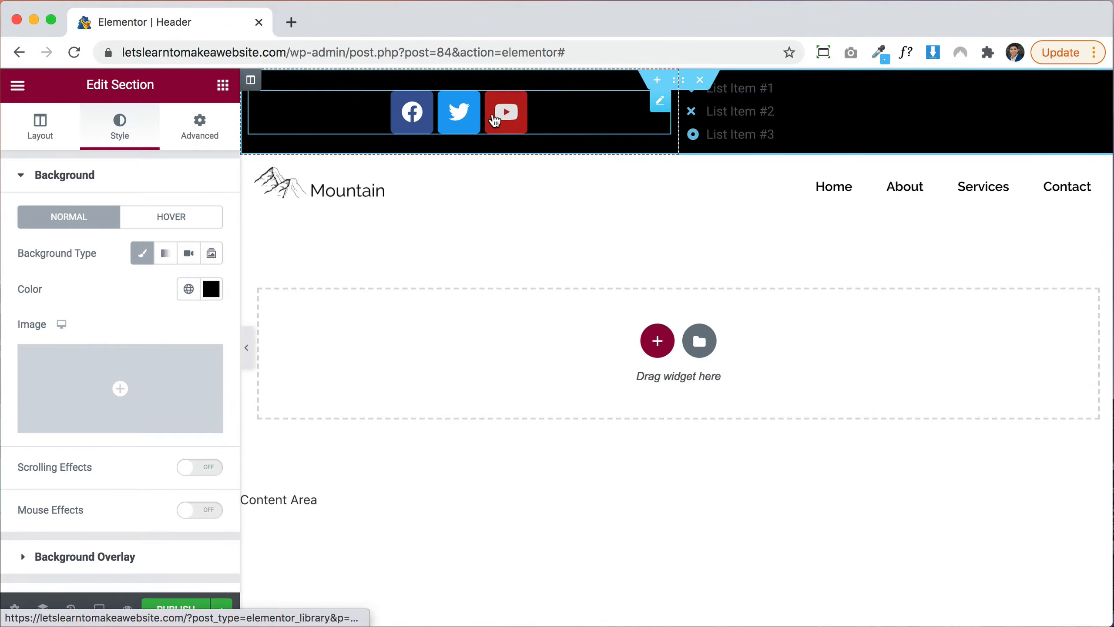
Align the social icons to the left and change their shape to Circle
click(661, 101)
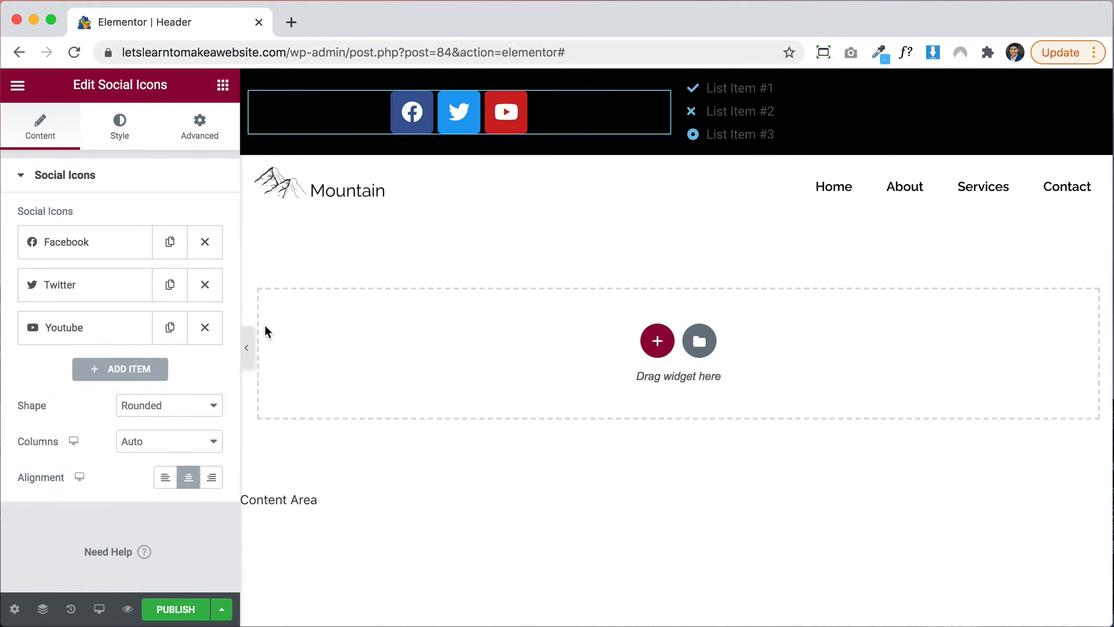
click(165, 477)
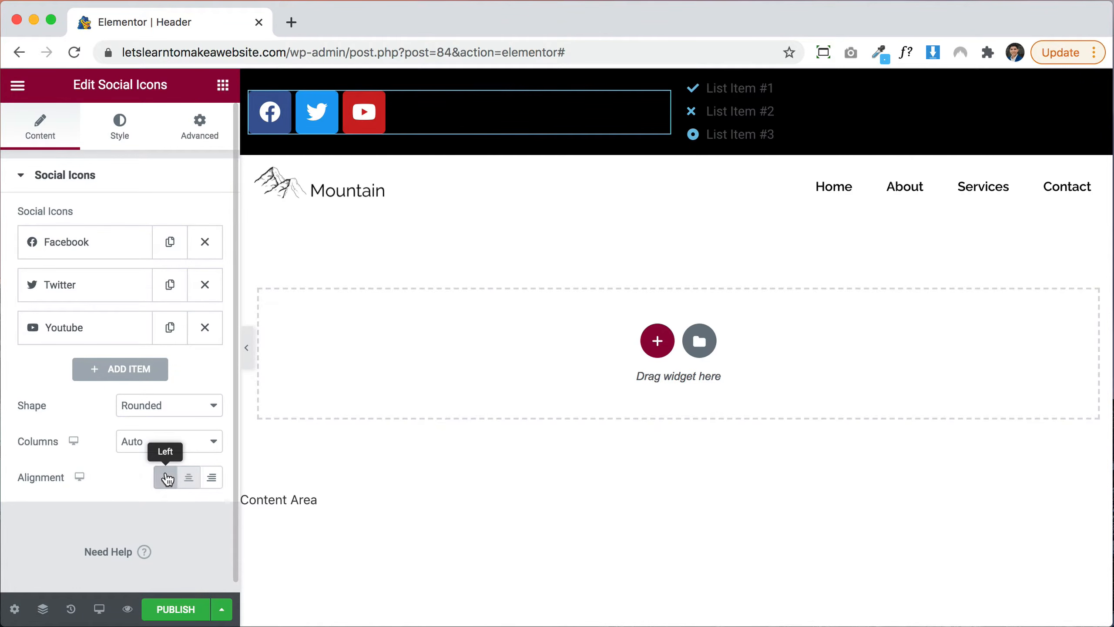
click(146, 406)
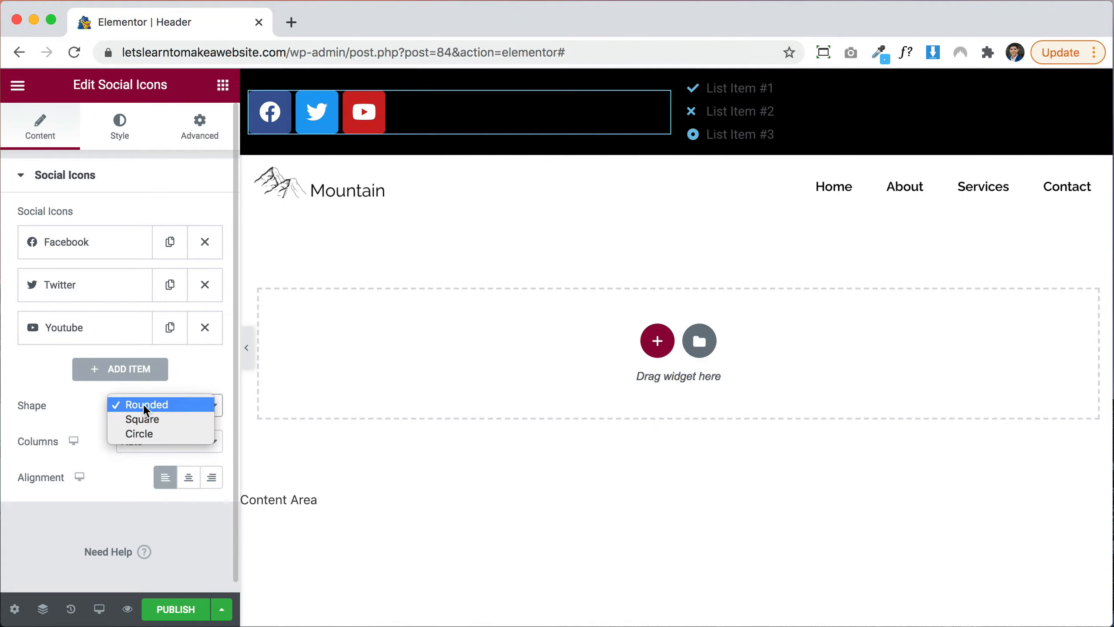
click(145, 433)
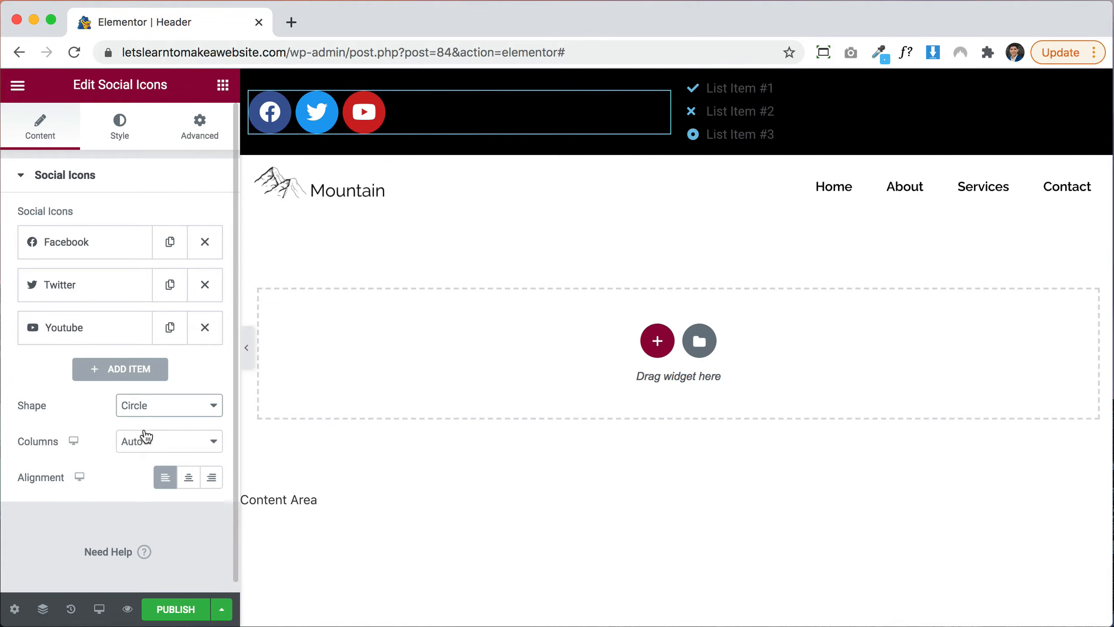
Switch the social icons to custom colors, try black as the primary color, and set it to white (#FFFFFF)
click(127, 147)
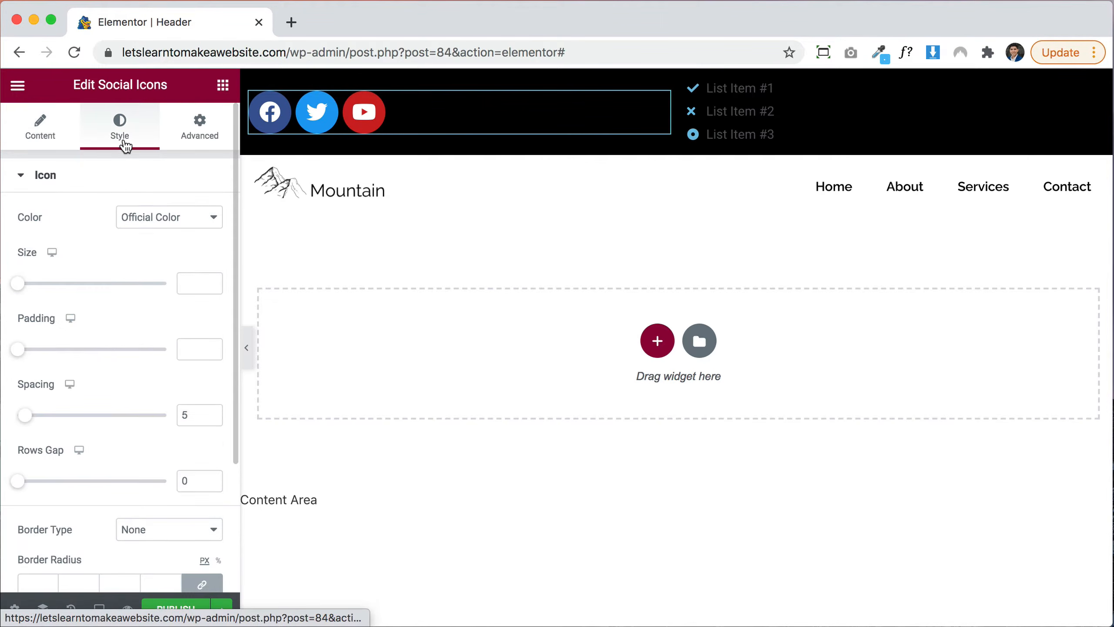
click(154, 216)
click(156, 231)
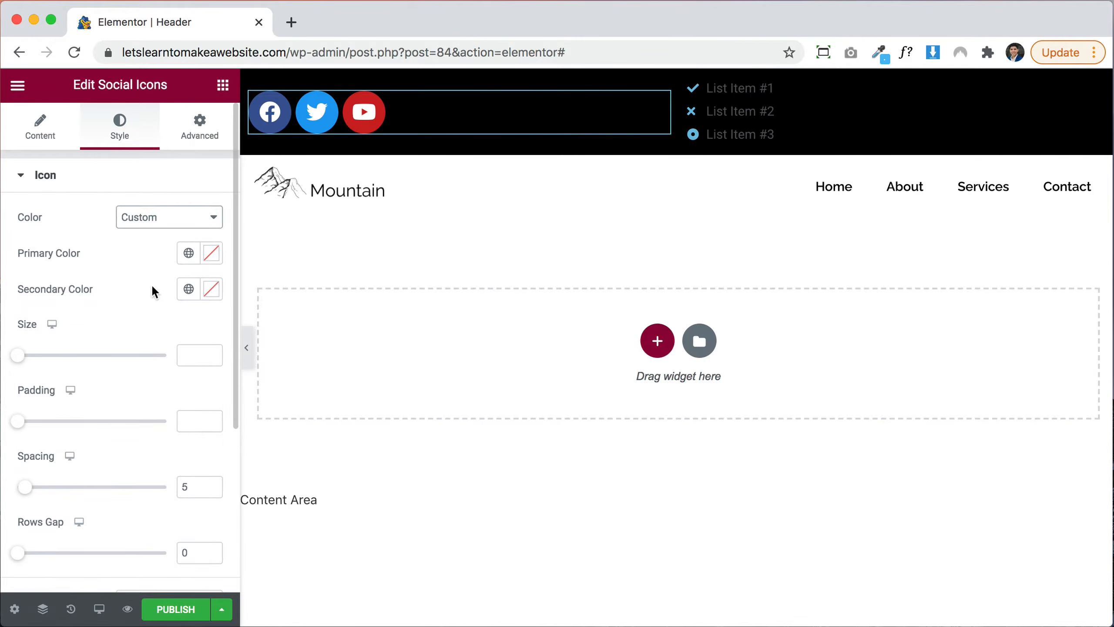
click(212, 252)
drag(219, 373, 216, 459)
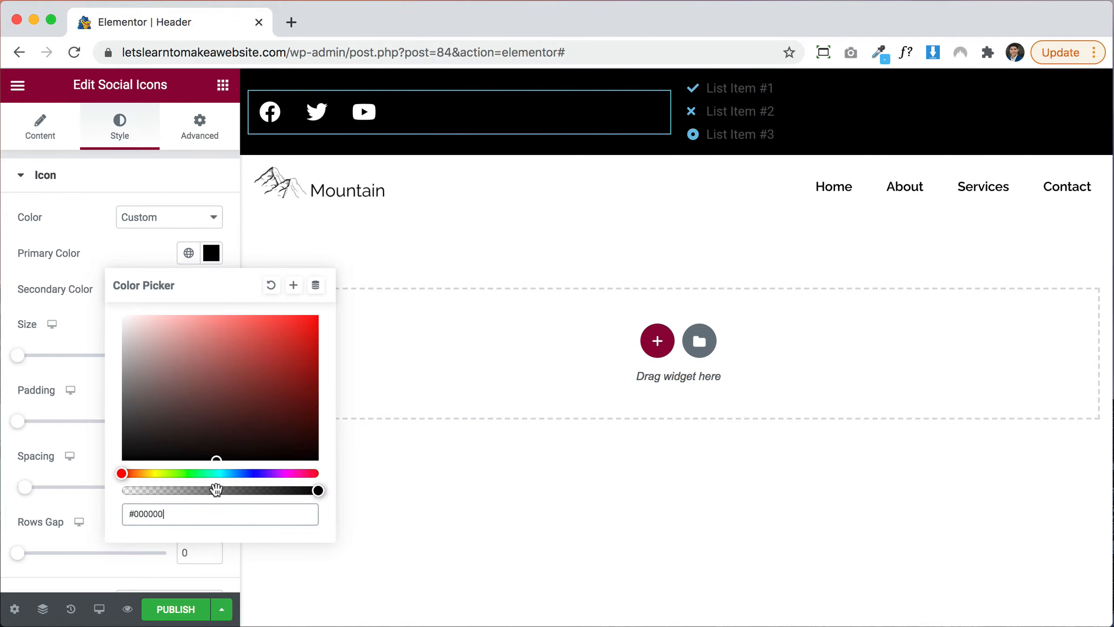
drag(179, 378, 101, 310)
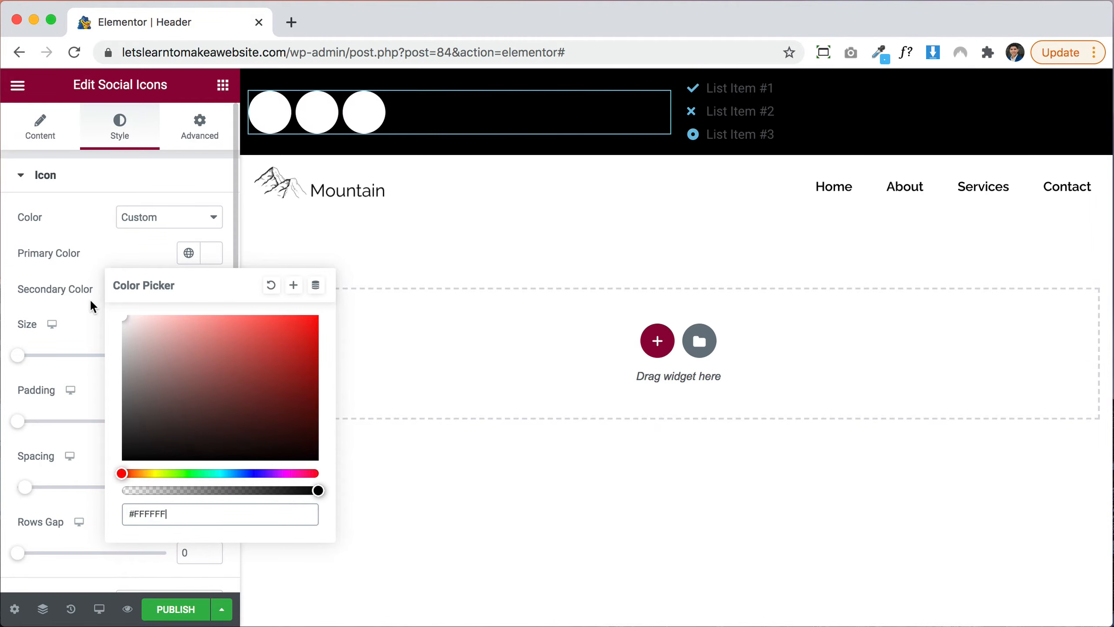
click(82, 249)
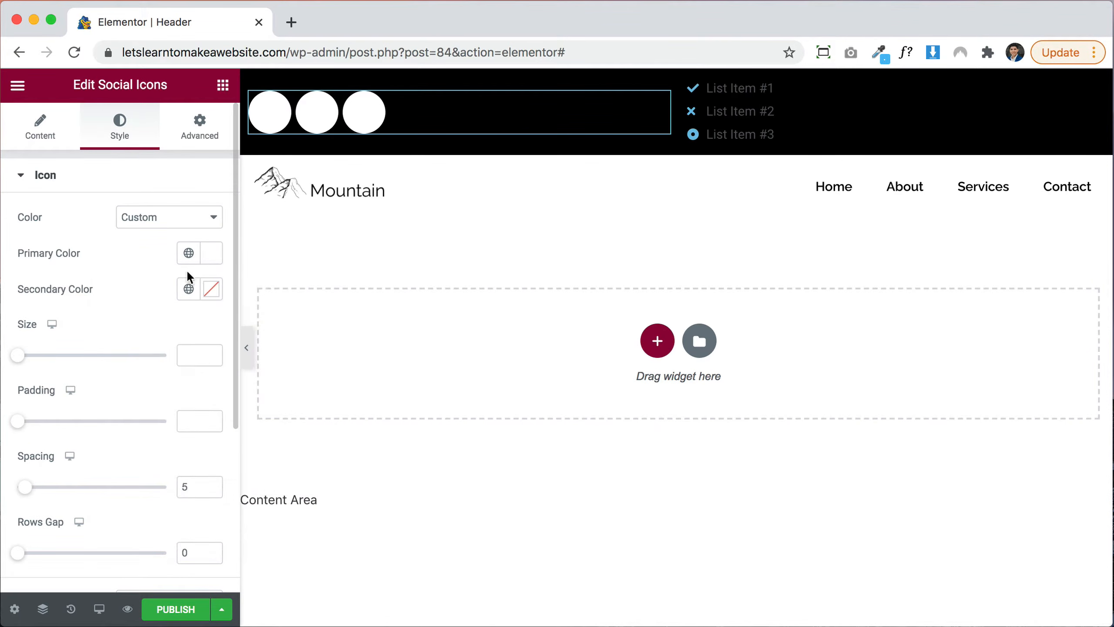
Set the social icons' secondary color to black (#000000)
click(205, 288)
drag(199, 411, 176, 496)
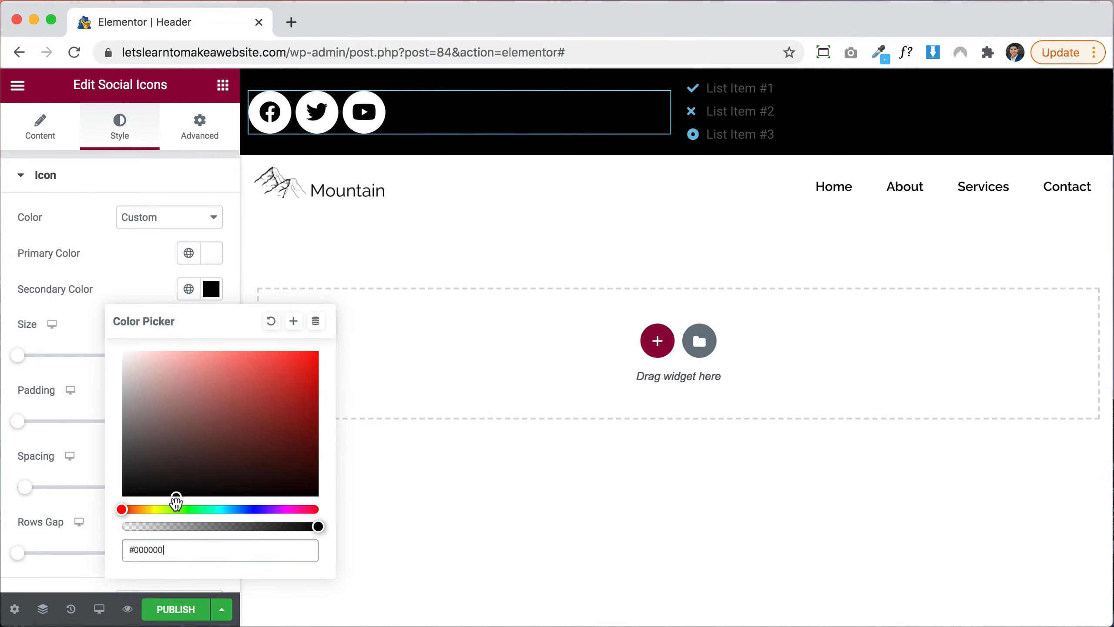
click(94, 288)
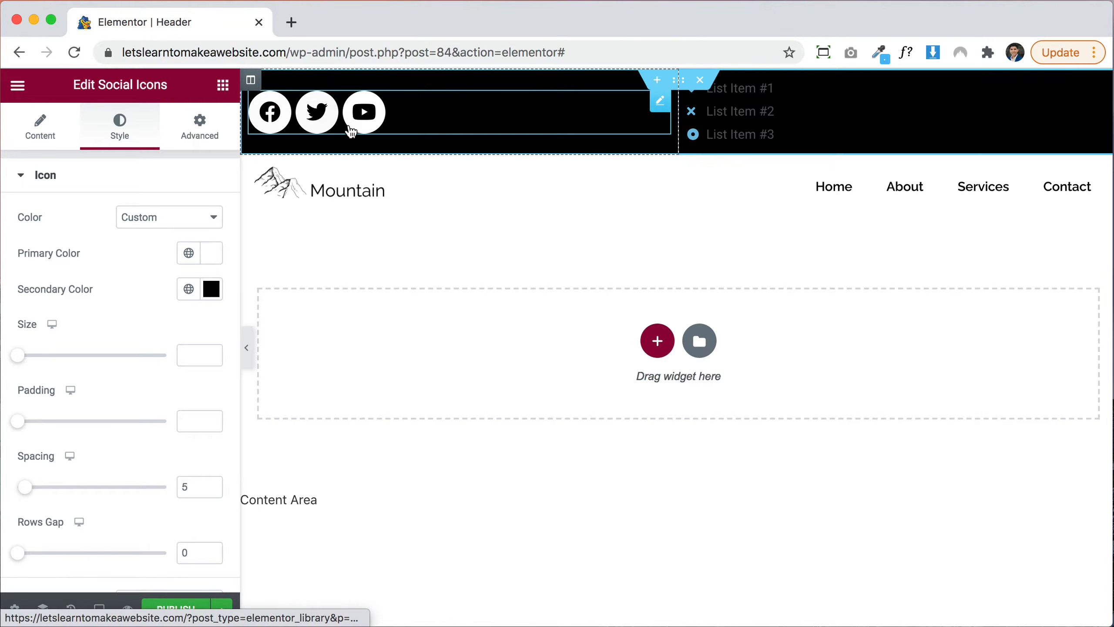
Swap the social icons' custom colors, making the secondary color white and the primary color black
click(212, 291)
drag(186, 397, 72, 314)
click(73, 314)
click(212, 254)
click(205, 387)
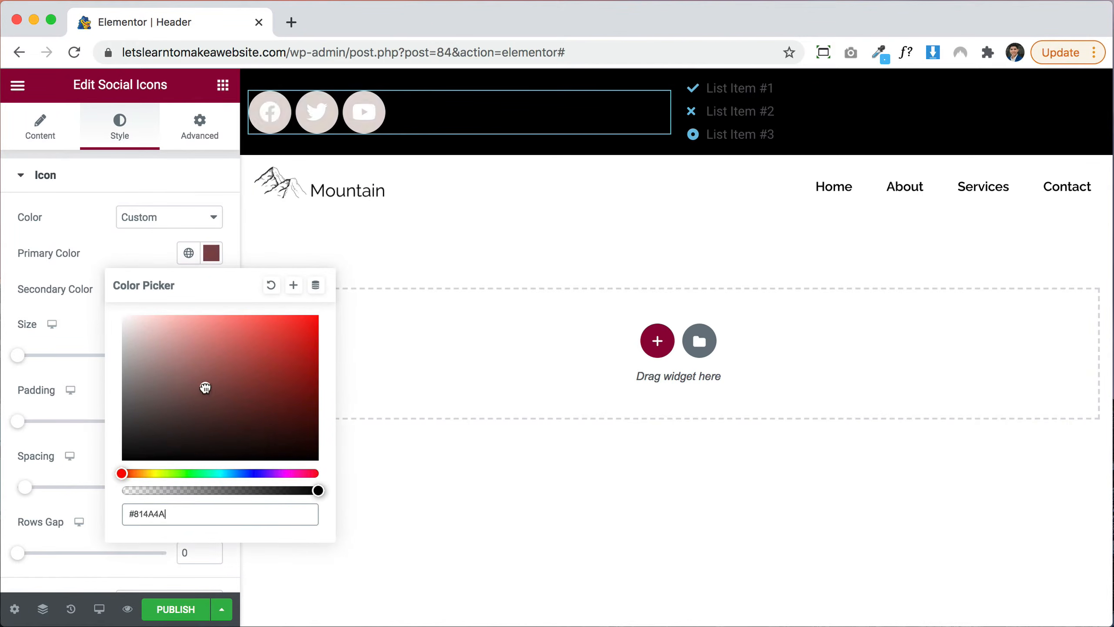
drag(205, 388, 197, 505)
click(115, 258)
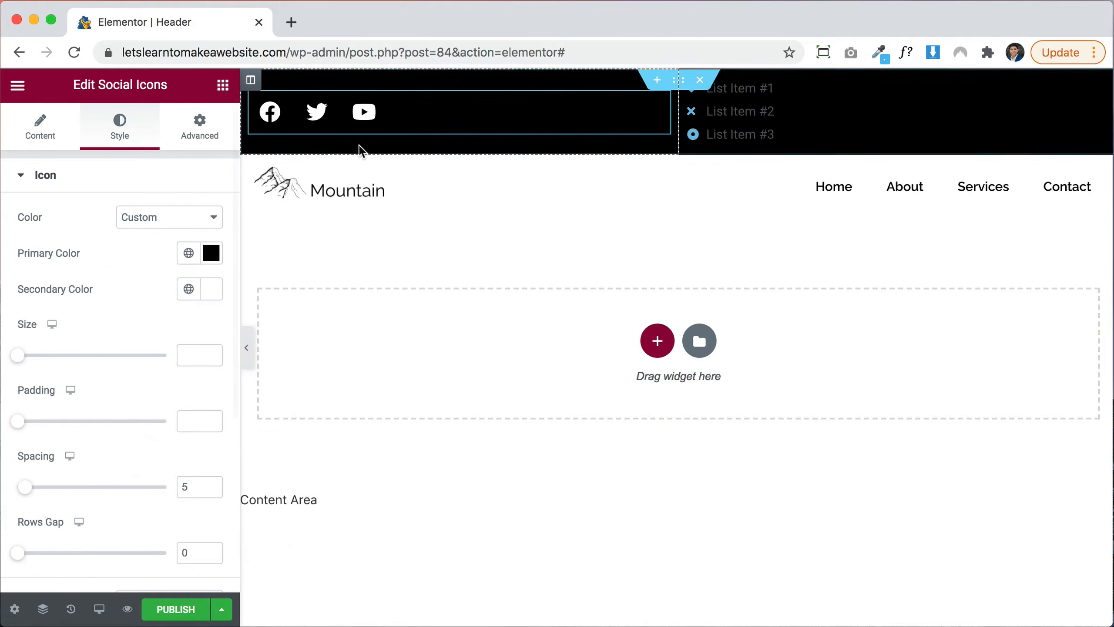
Set the social icons' spacing to 0 and their size to 20
scroll(177, 323, down, 3)
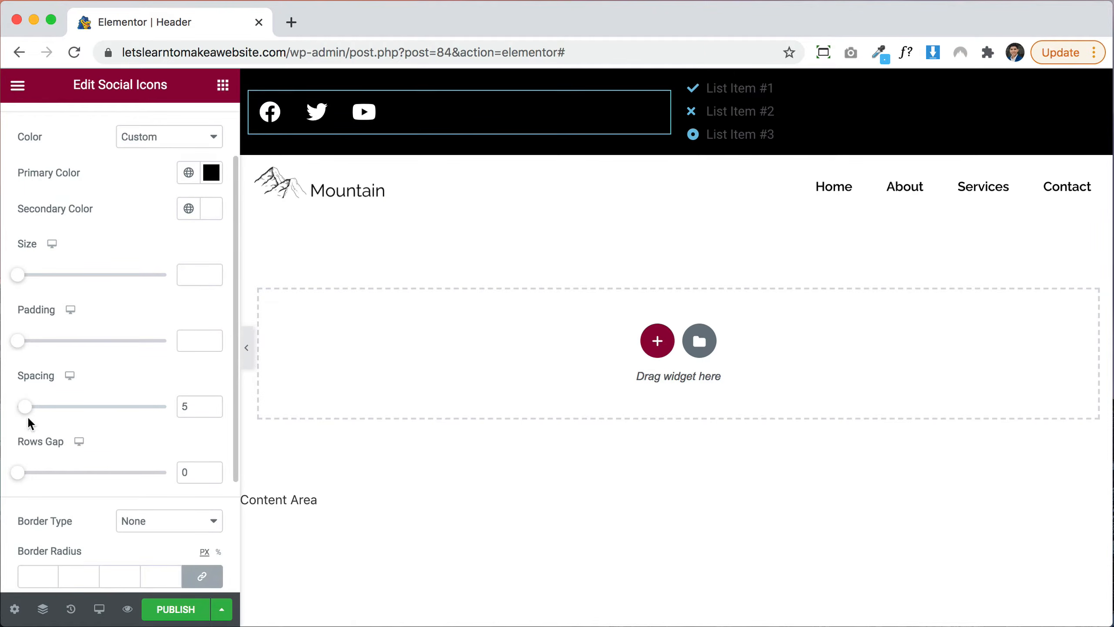
drag(27, 416, 16, 416)
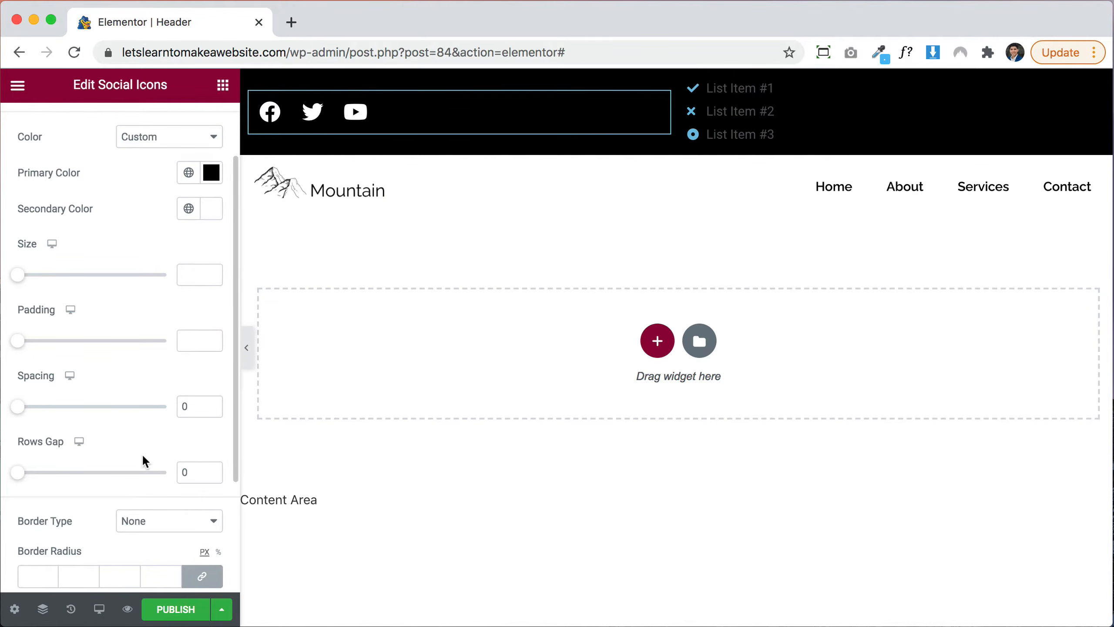
scroll(143, 457, down, 4)
scroll(143, 457, up, 6)
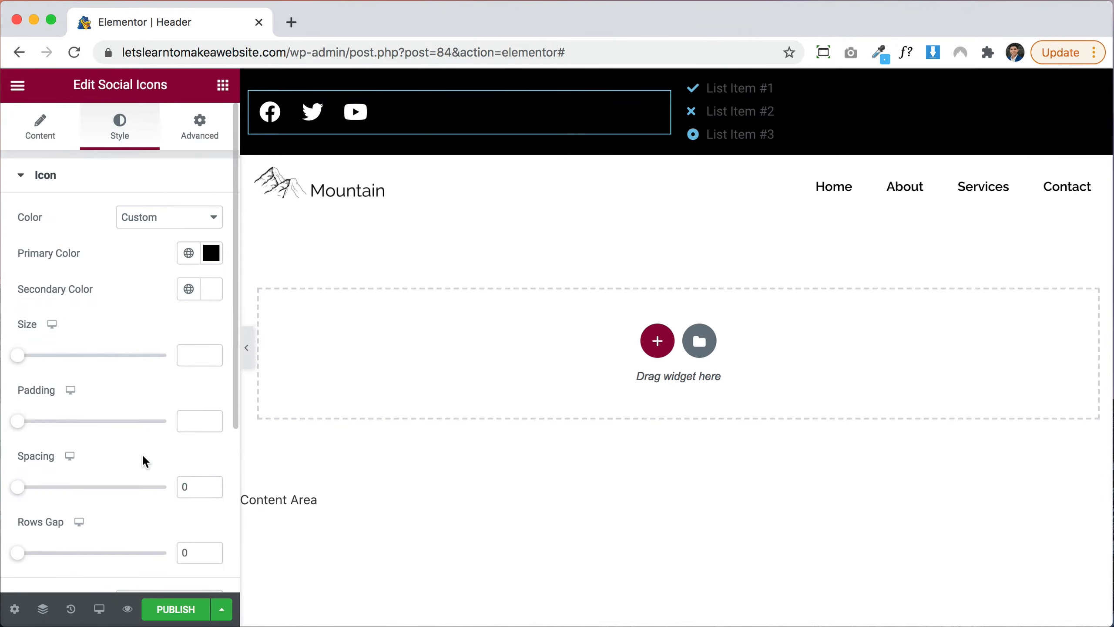
scroll(133, 362, down, 2)
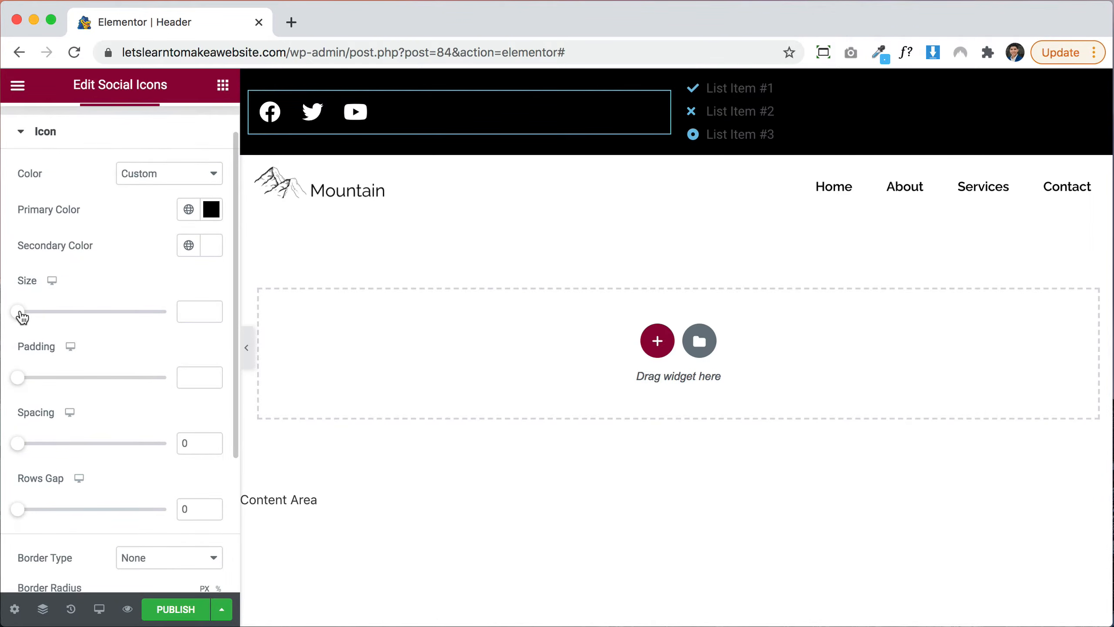
drag(21, 316, 29, 316)
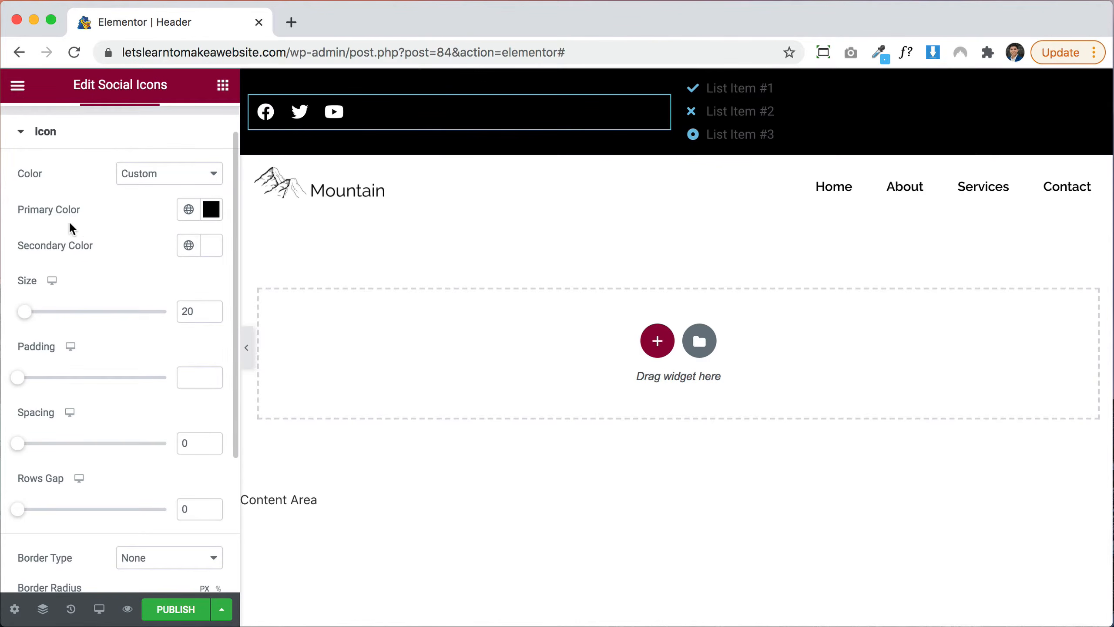
Remove the Youtube item from the social icons
scroll(31, 232, up, 2)
click(42, 135)
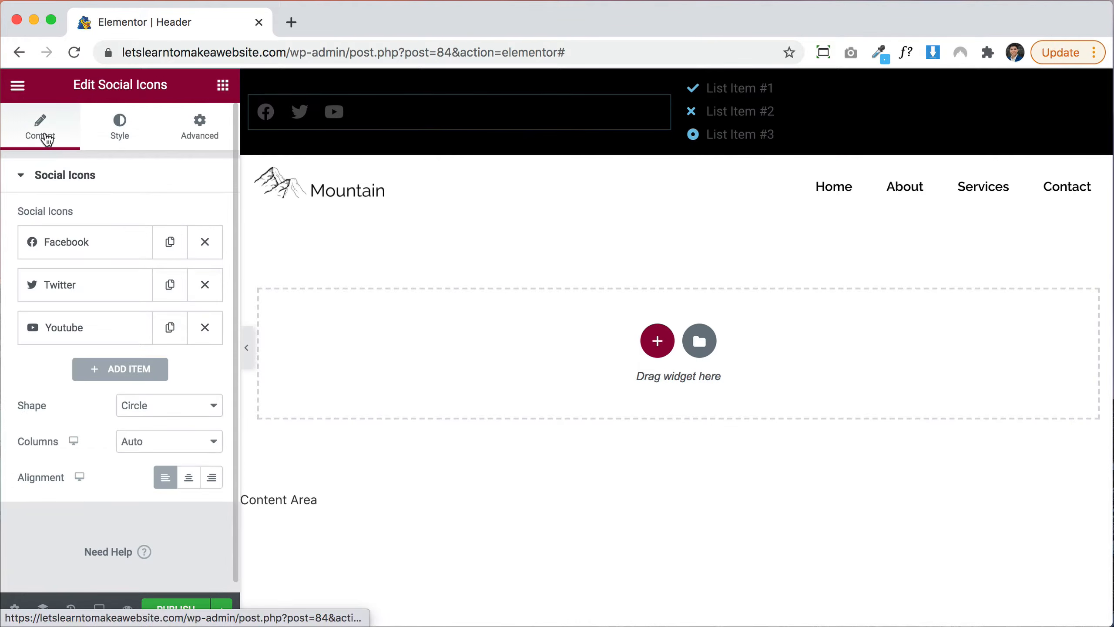
click(93, 254)
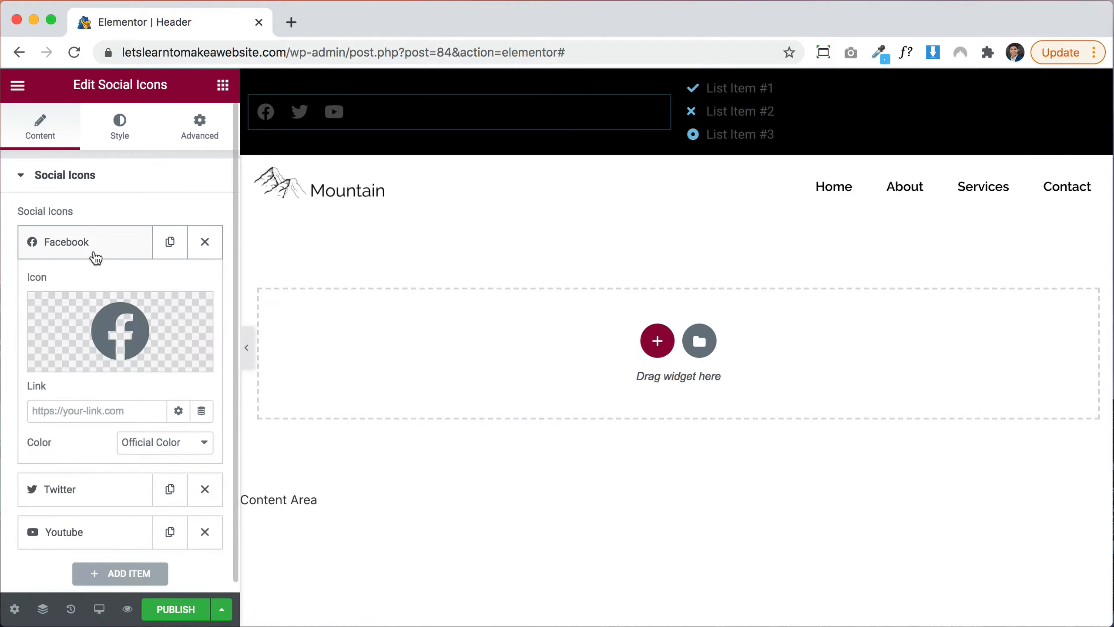
click(79, 488)
click(79, 531)
scroll(79, 531, down, 4)
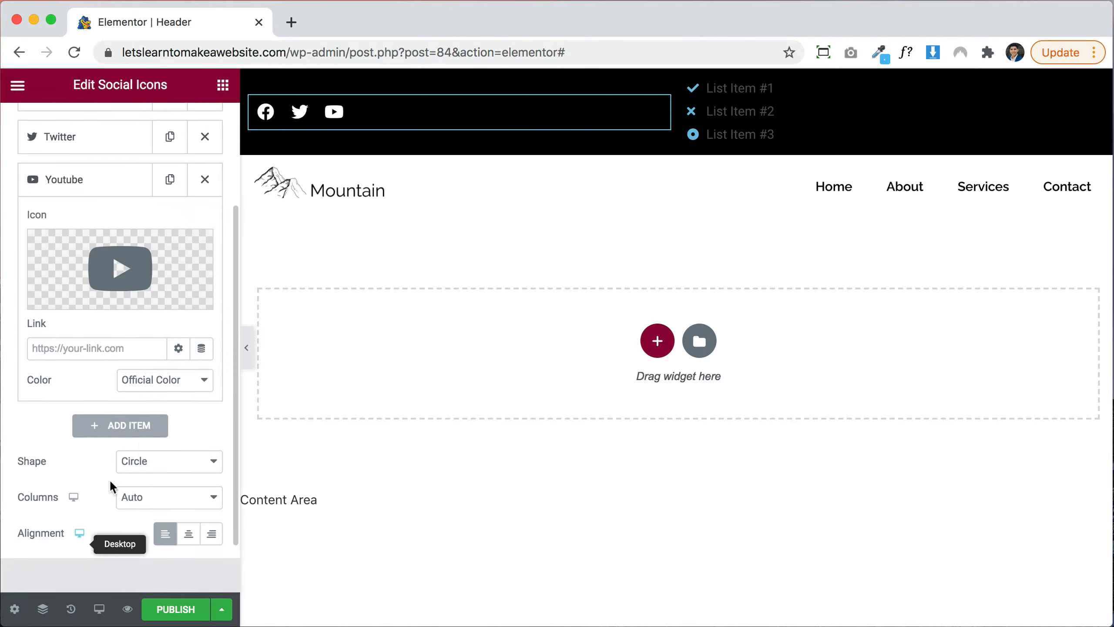
click(204, 179)
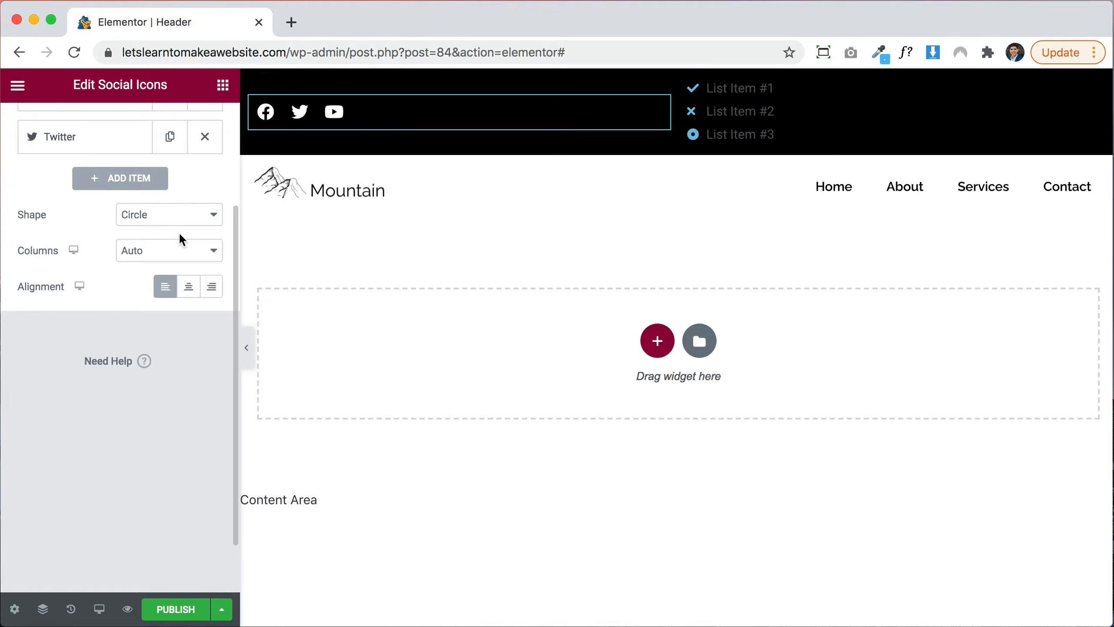
Add a new social icon item and give it the Pinterest icon from the icon library
click(112, 178)
click(112, 439)
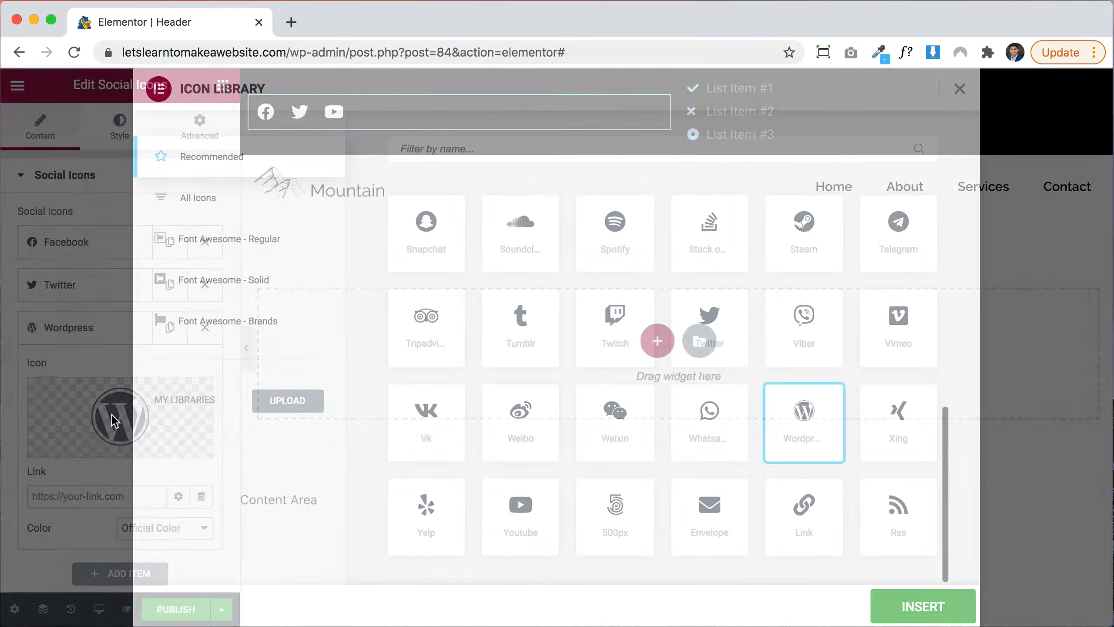
click(446, 150)
text(pin)
click(451, 276)
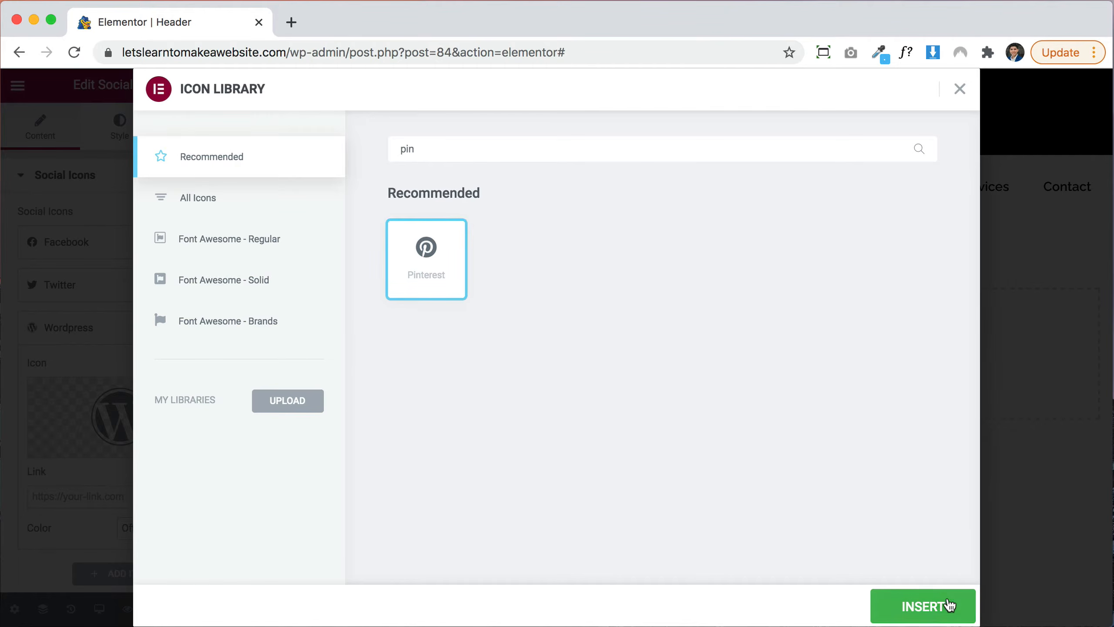
click(947, 606)
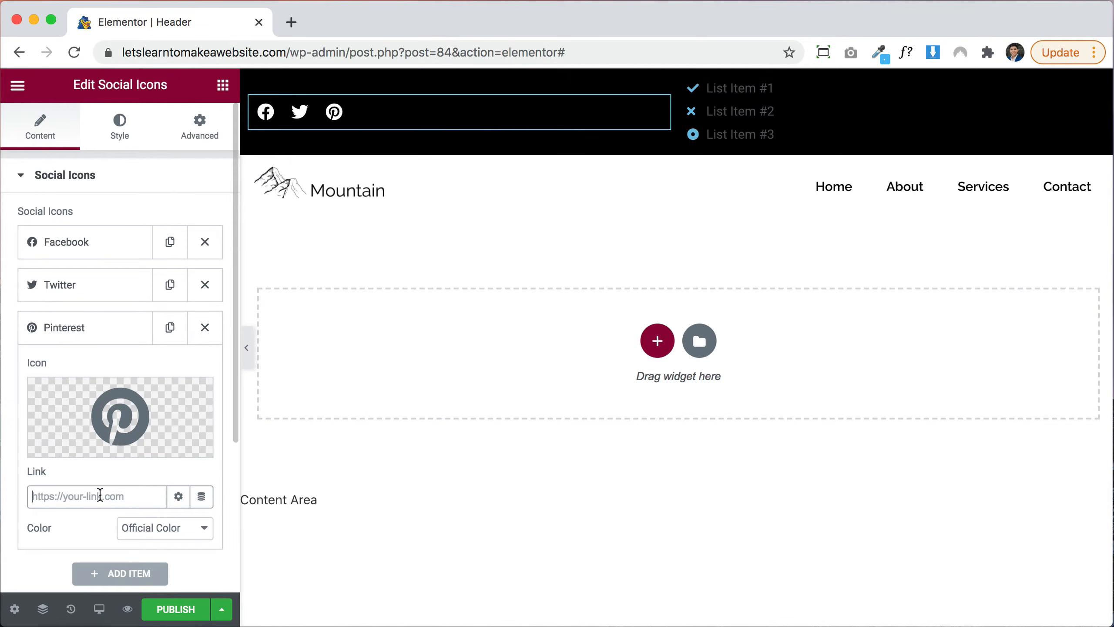
click(93, 326)
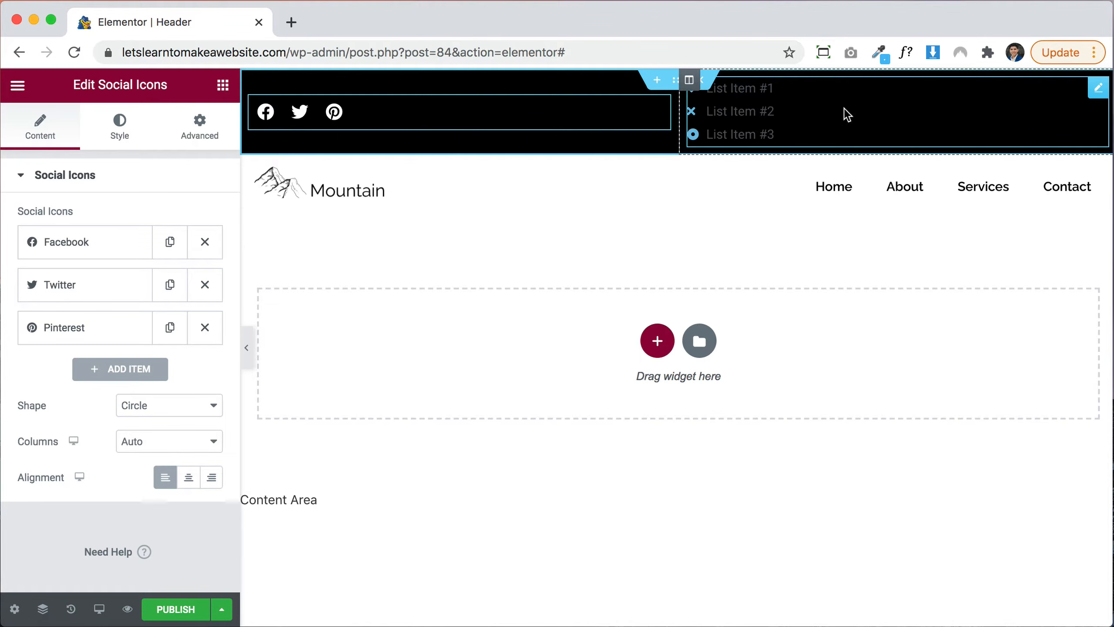
Delete List Item #3 from the icon list and switch the list to the inline layout
click(1096, 94)
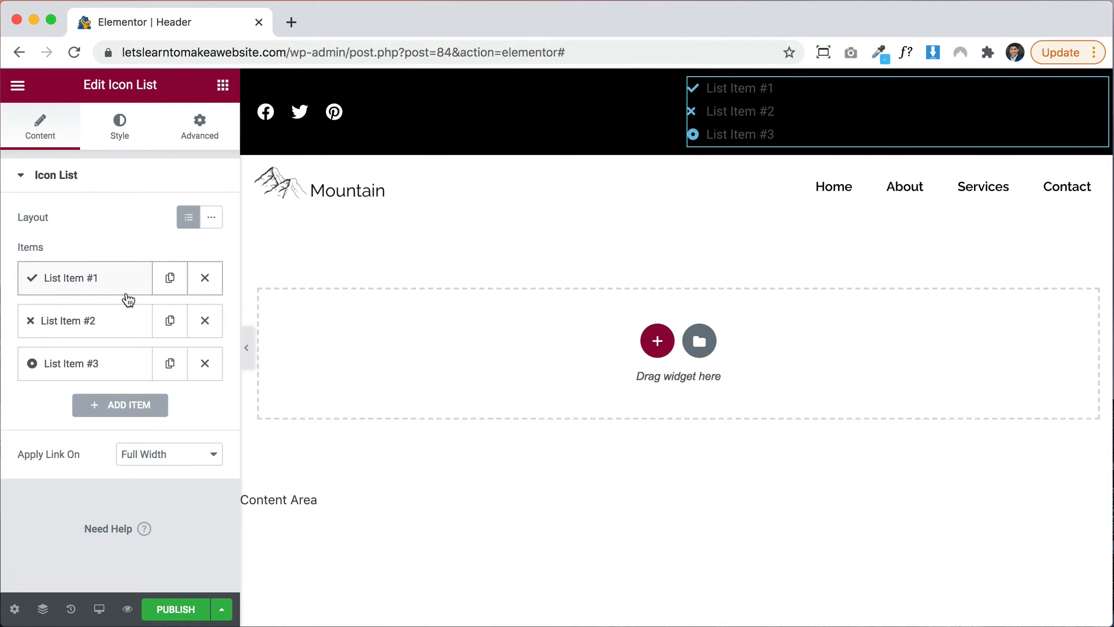
click(205, 363)
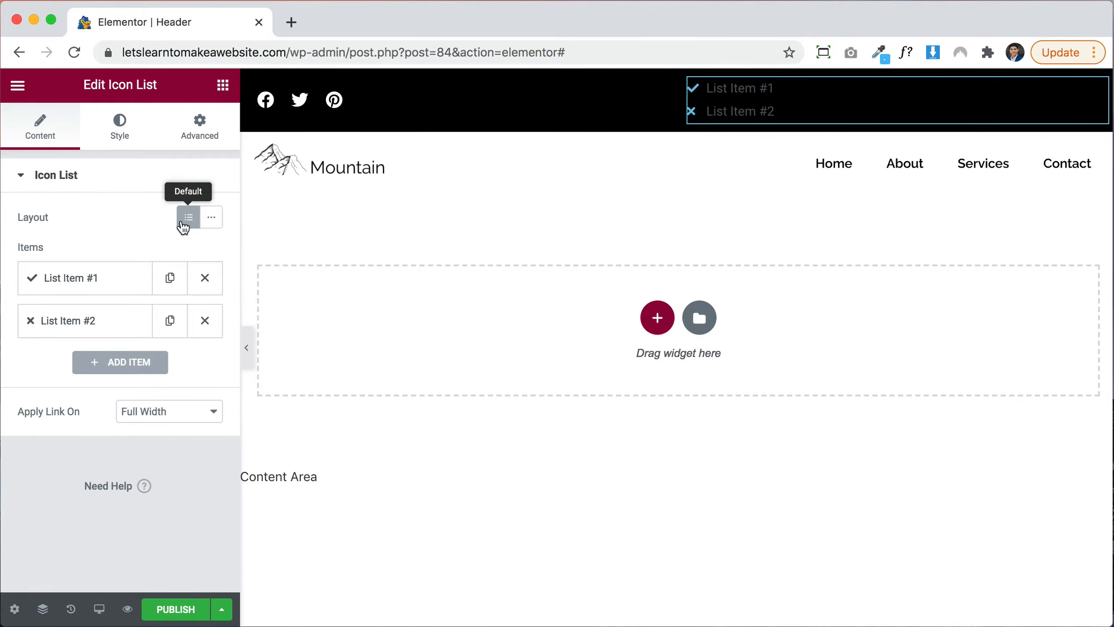
click(213, 227)
Change the text of the first icon list item to 9AM-5PM
click(87, 278)
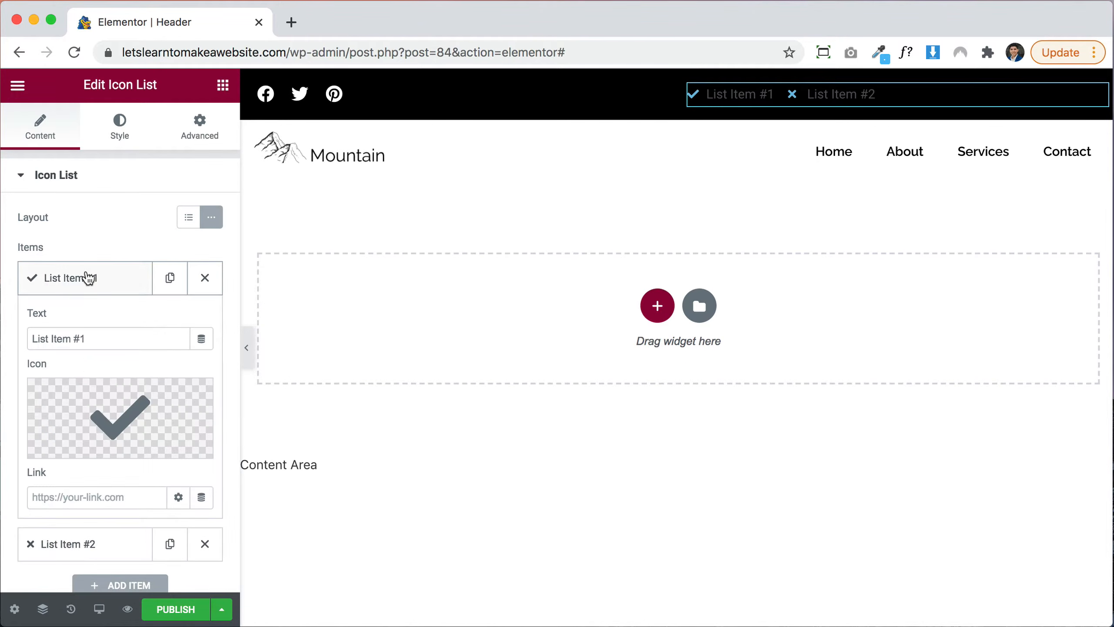
triple_click(105, 342)
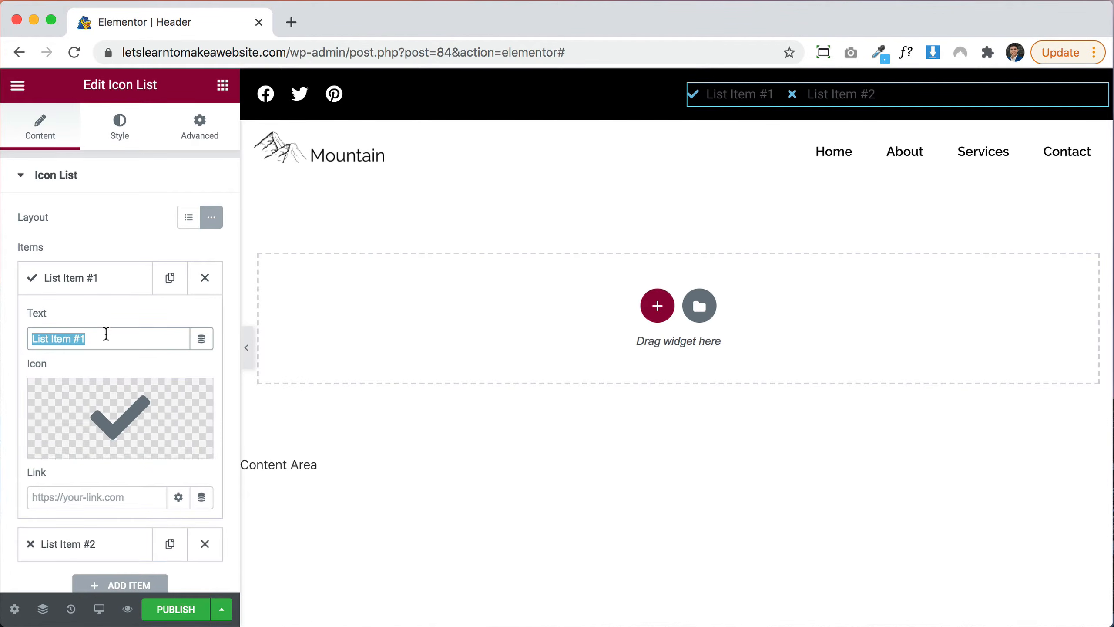
text(9AM)
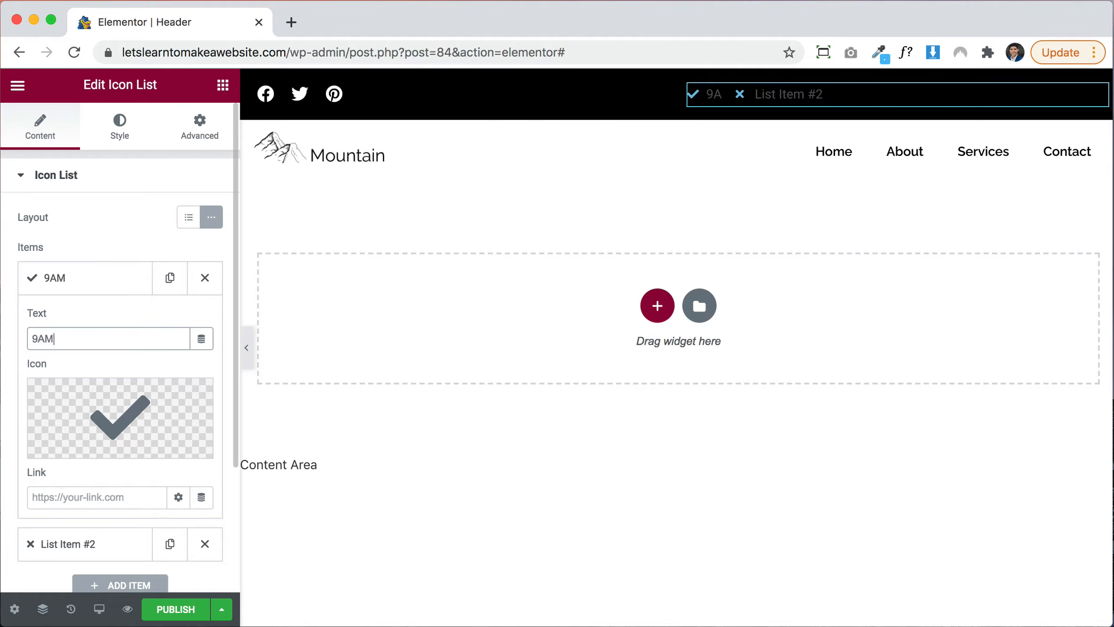
text(-)
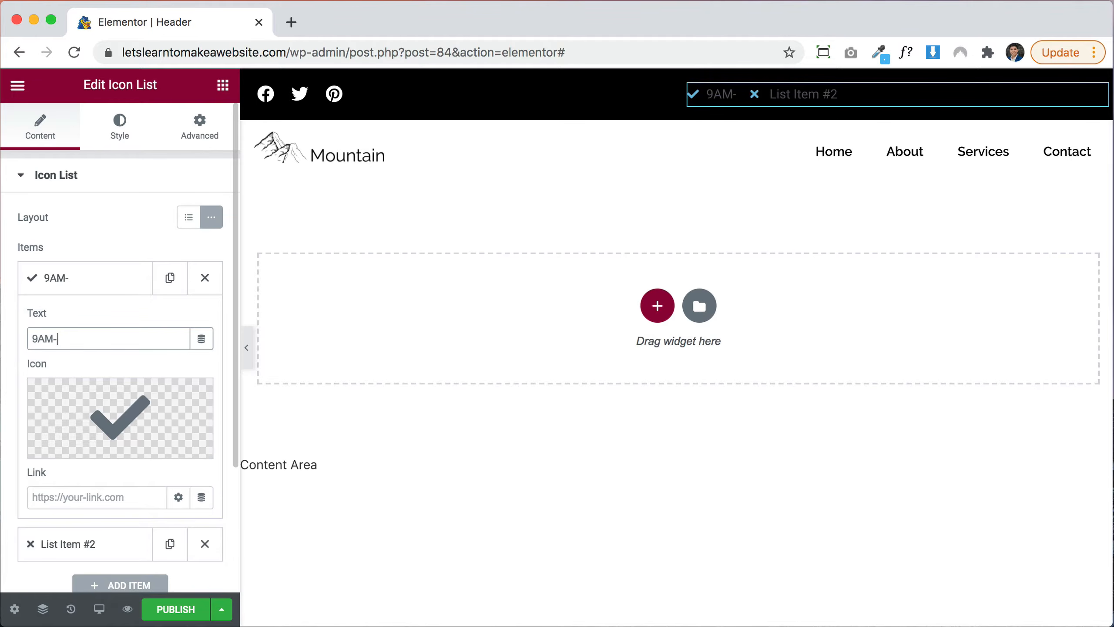
text(5PM)
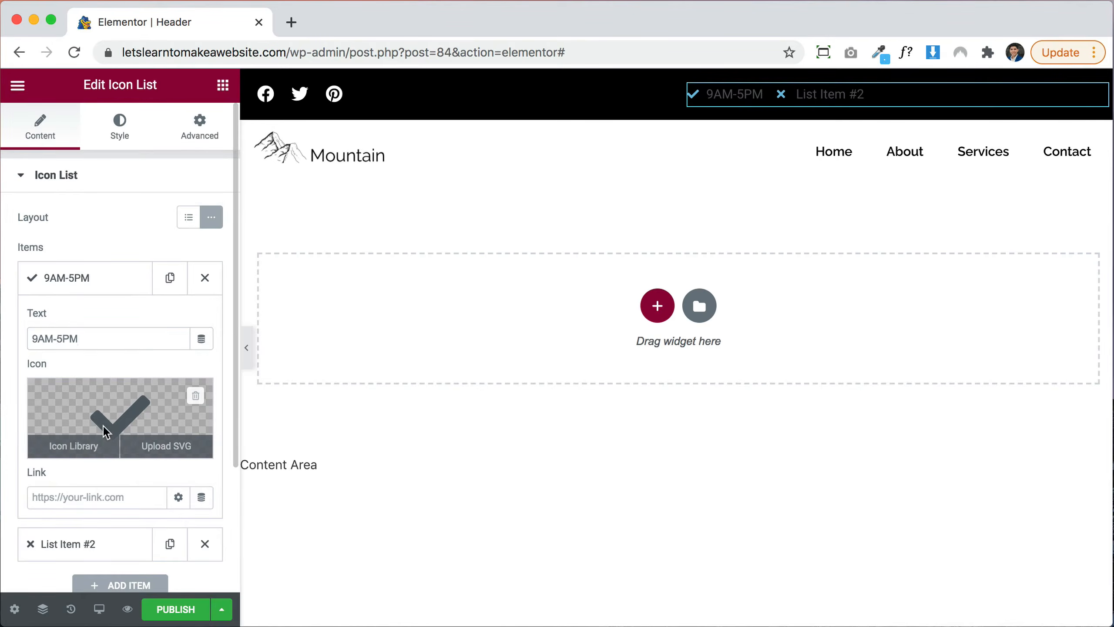
Replace the check icon of the 9AM-5PM item with the solid Clock icon from the icon library
click(105, 432)
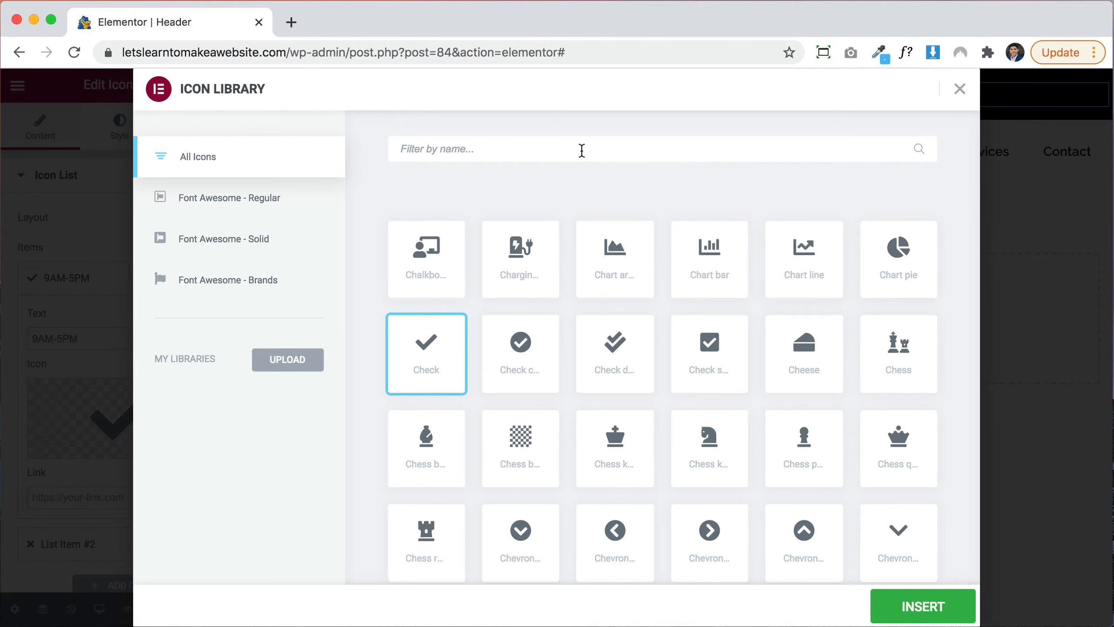
text(co)
key(BackSpace)
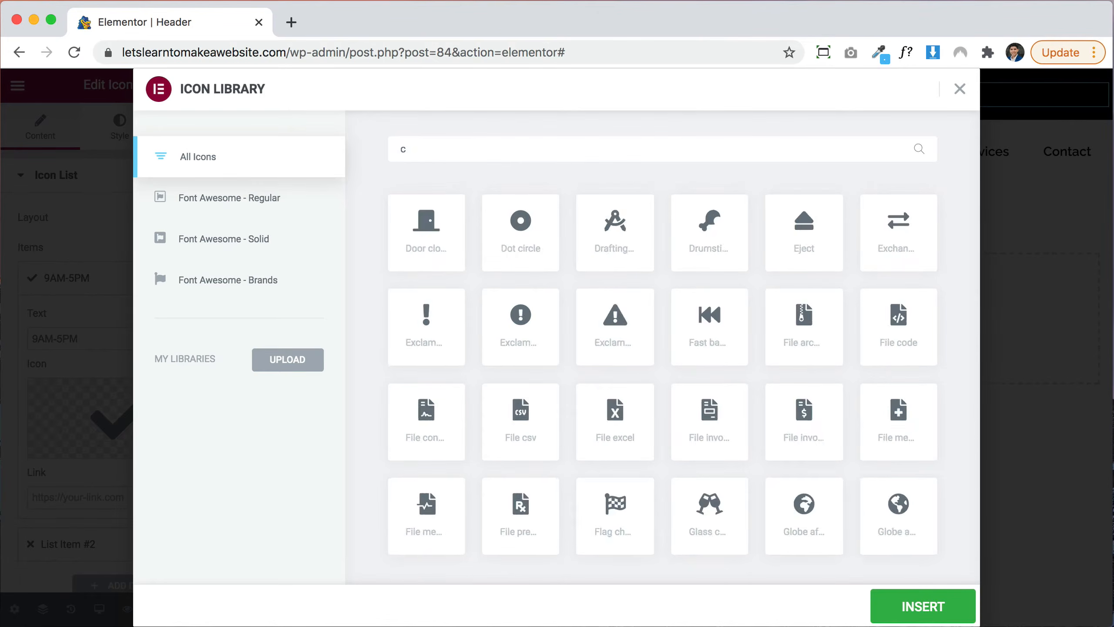
text(lo)
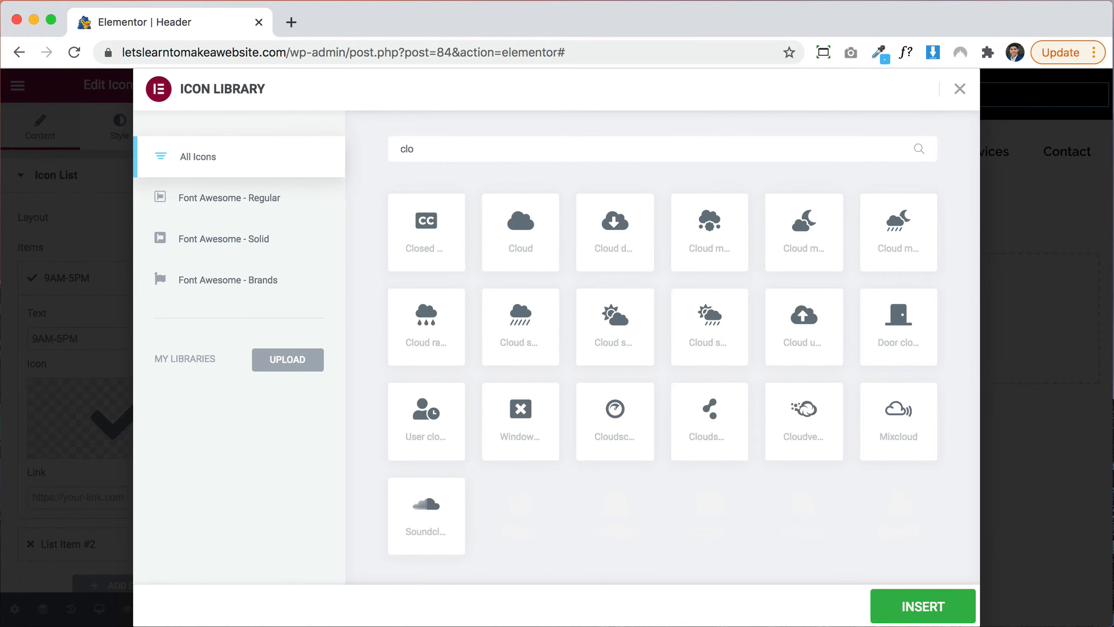
text(c)
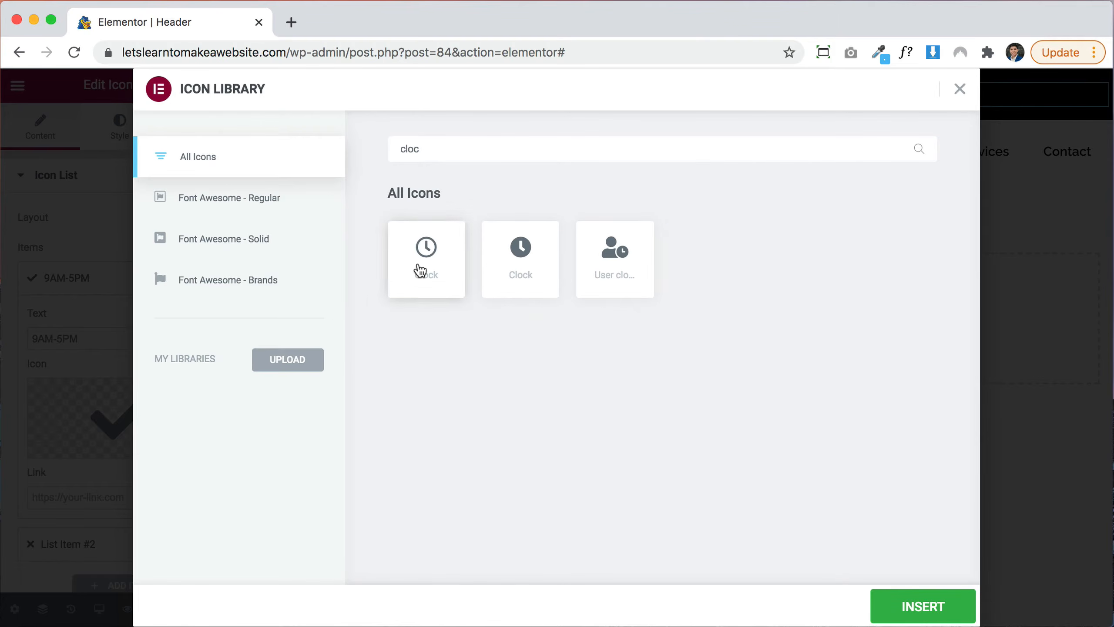
click(421, 269)
click(505, 262)
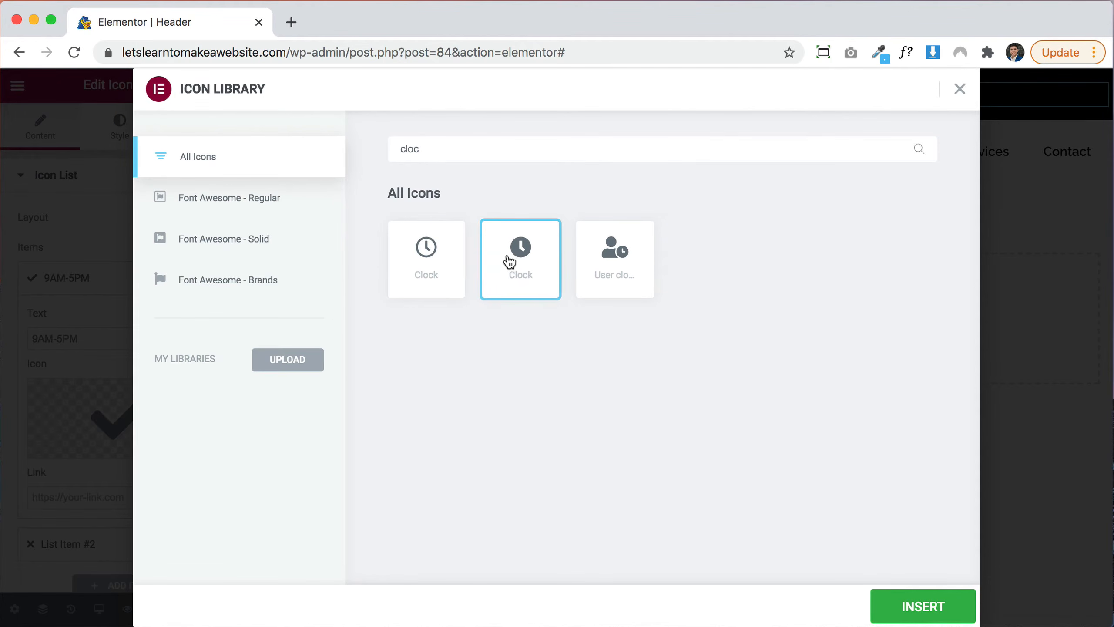
click(895, 605)
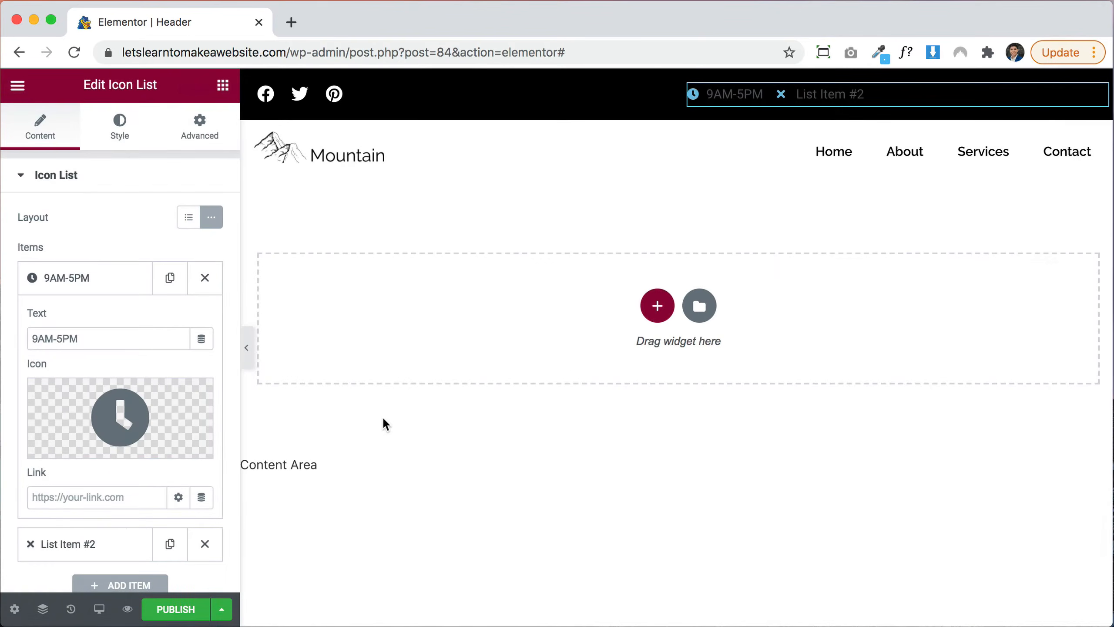
click(110, 285)
Replace the text of the second icon list item with the business's phone number
click(107, 326)
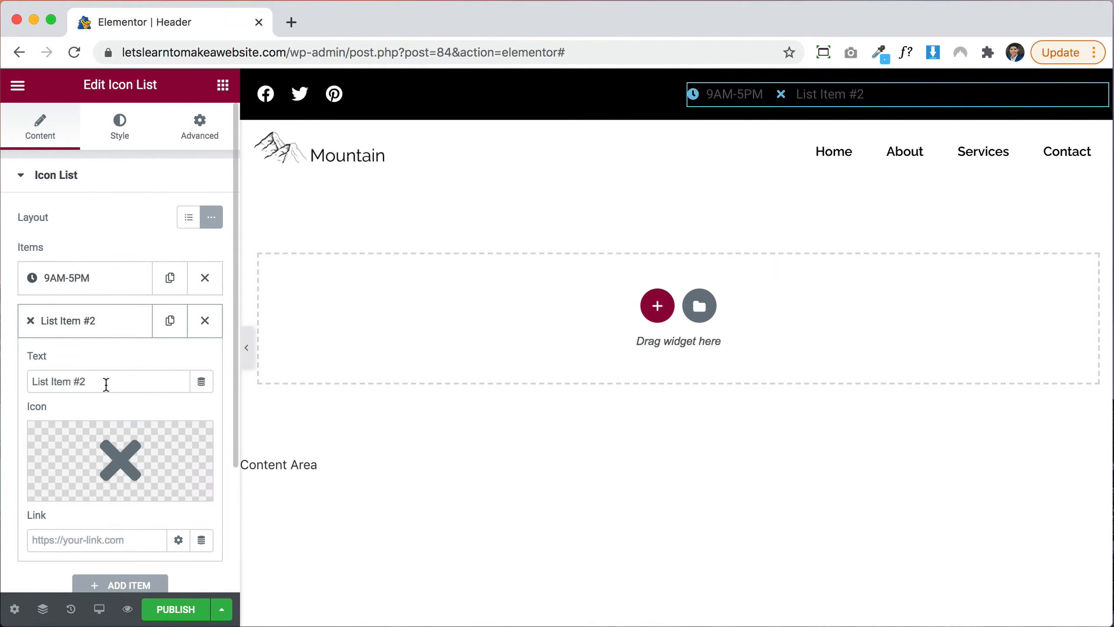
click(108, 380)
key(super+a)
text(7)
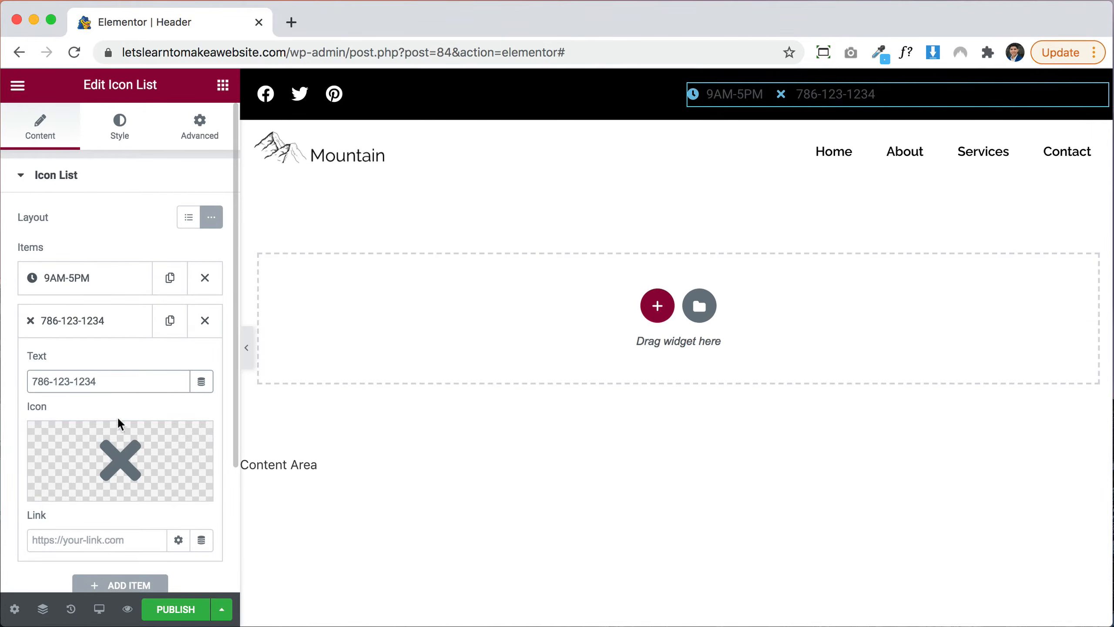
Change the phone number item's icon to Phone alt from the icon library
click(81, 487)
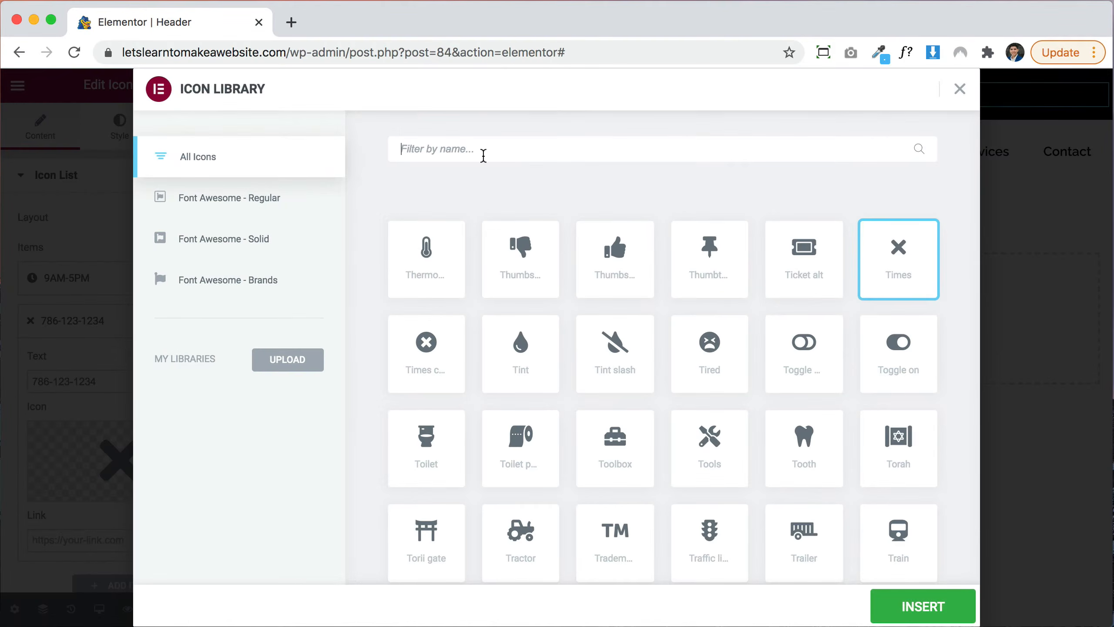
text(phone)
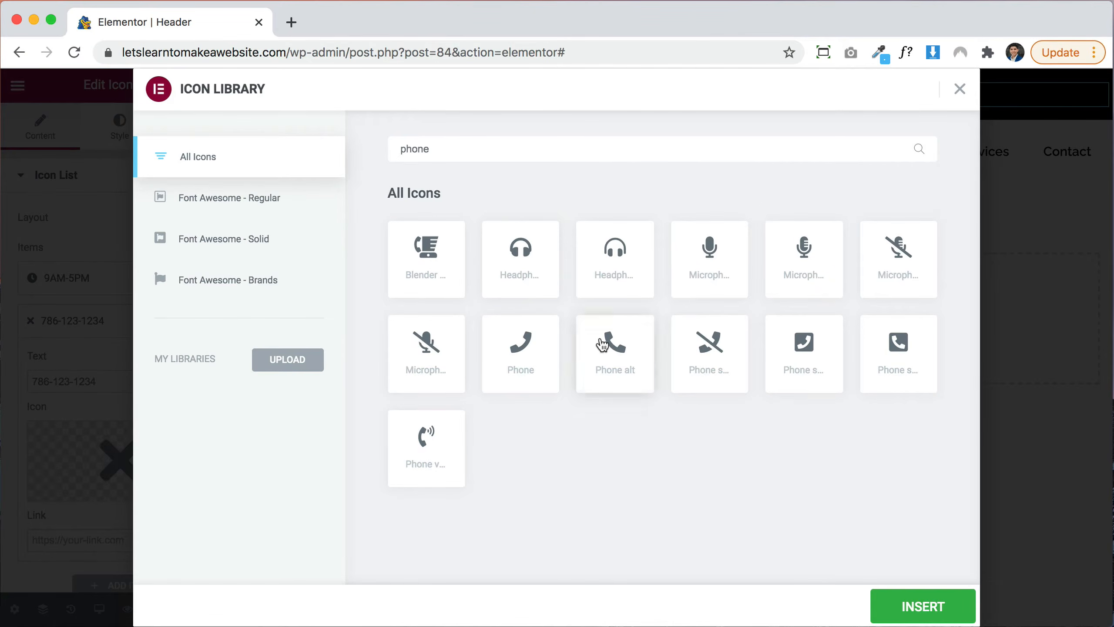
click(603, 346)
click(887, 607)
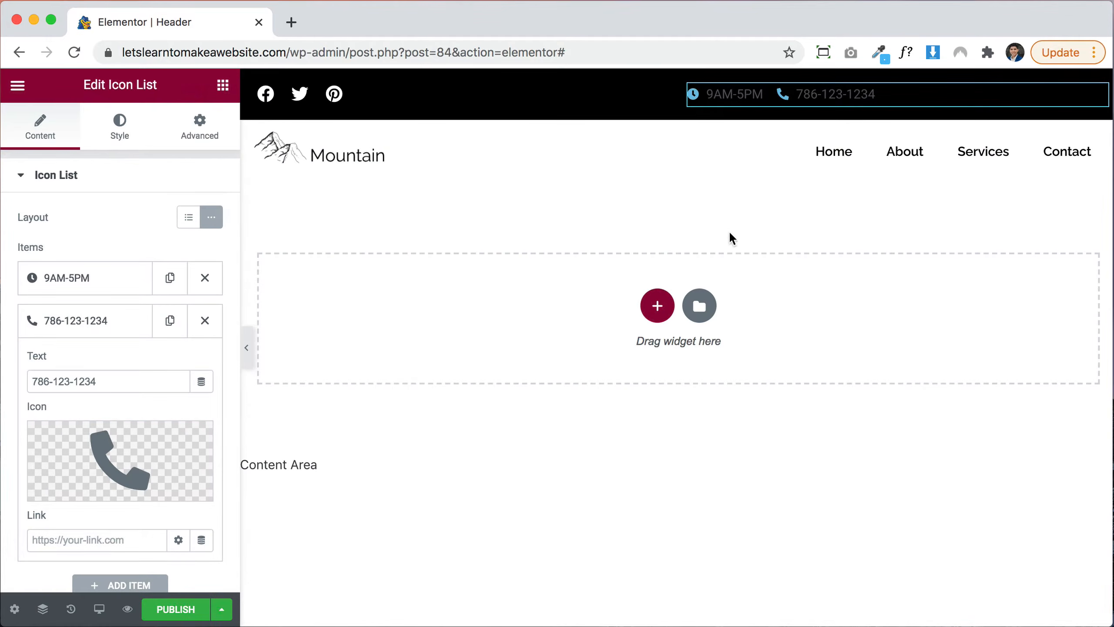
click(106, 321)
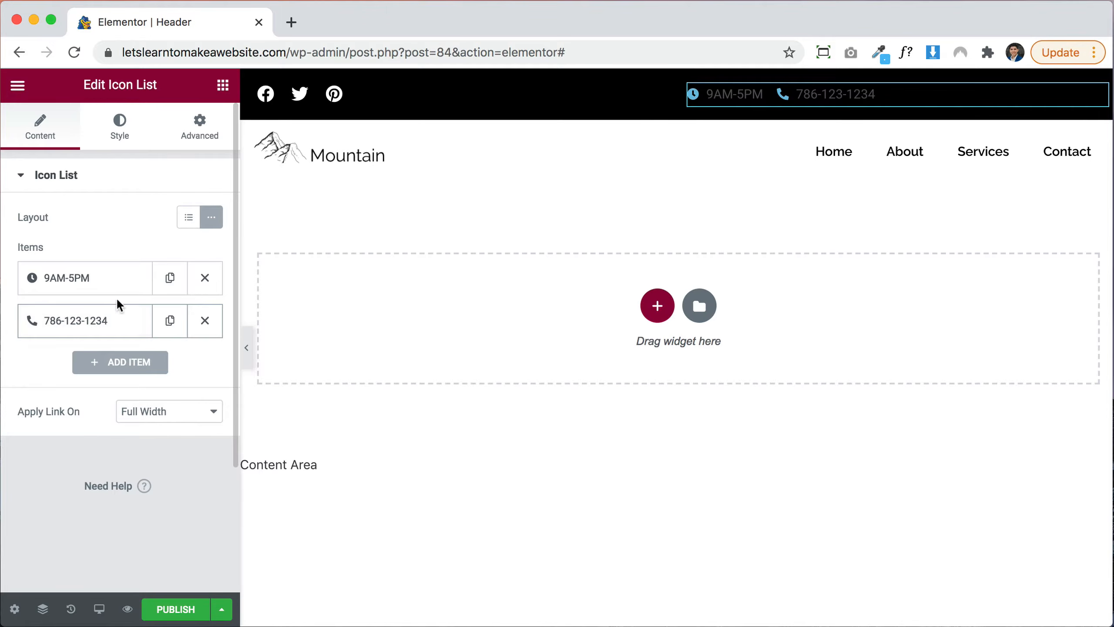
Set the icon color of the hours-and-phone icon list to white
click(121, 132)
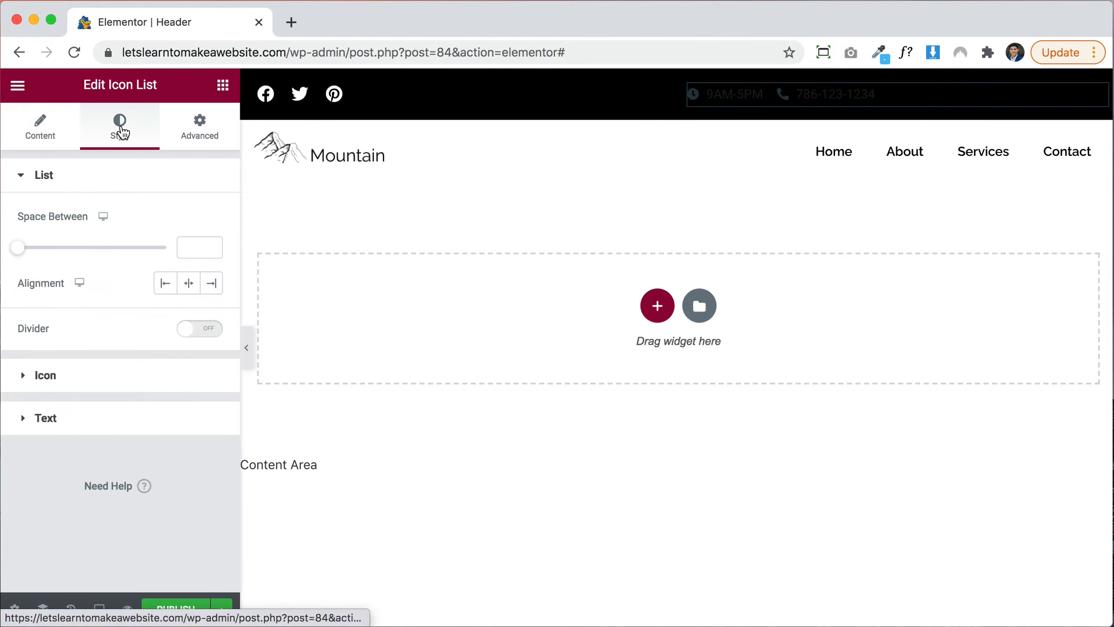
click(116, 376)
click(212, 259)
click(171, 419)
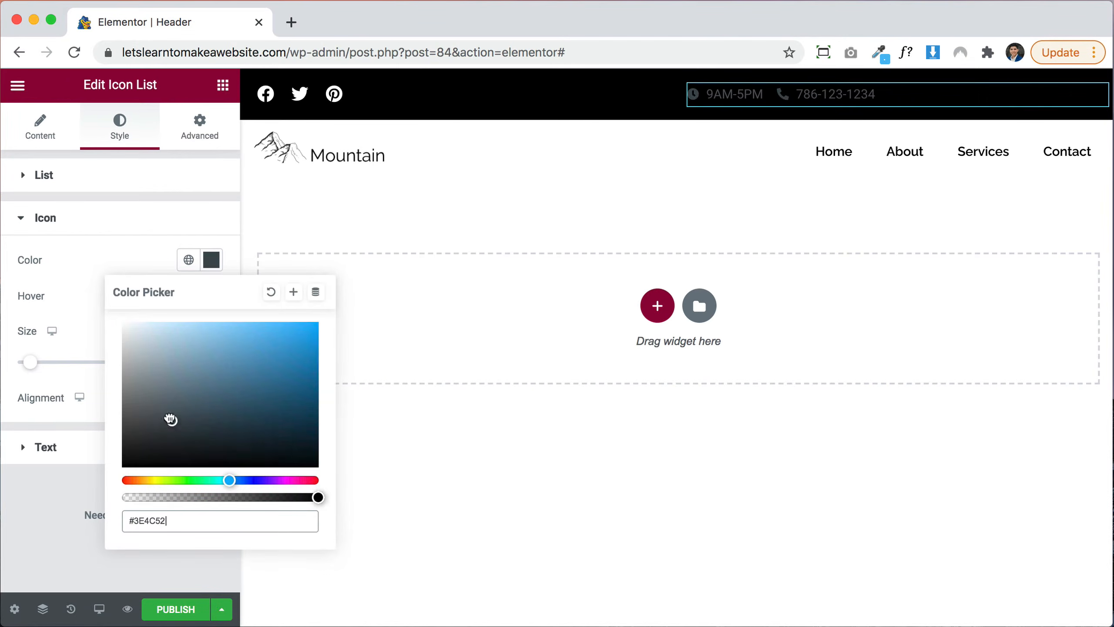
drag(171, 419, 105, 314)
click(77, 287)
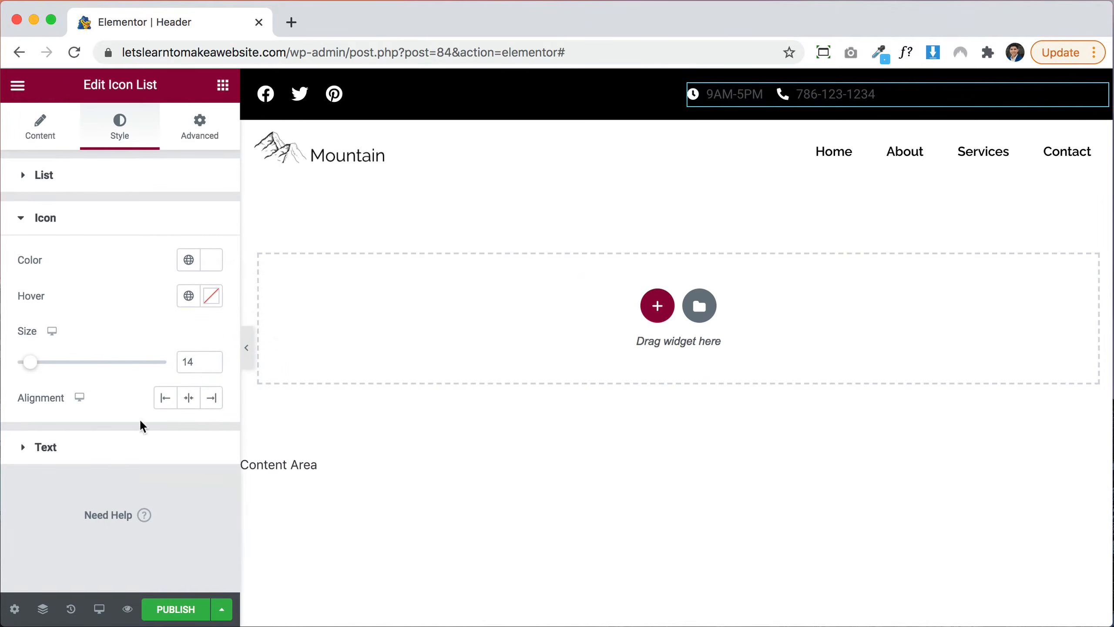
Set the text color of the icon list items to white
click(129, 456)
click(211, 302)
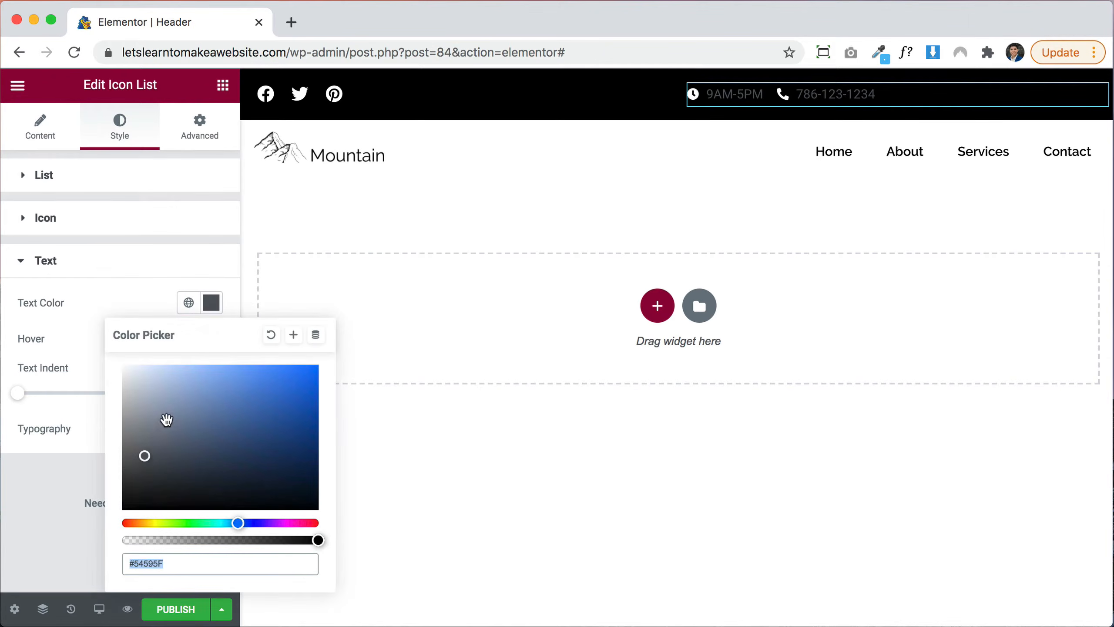
drag(166, 420, 110, 355)
click(85, 272)
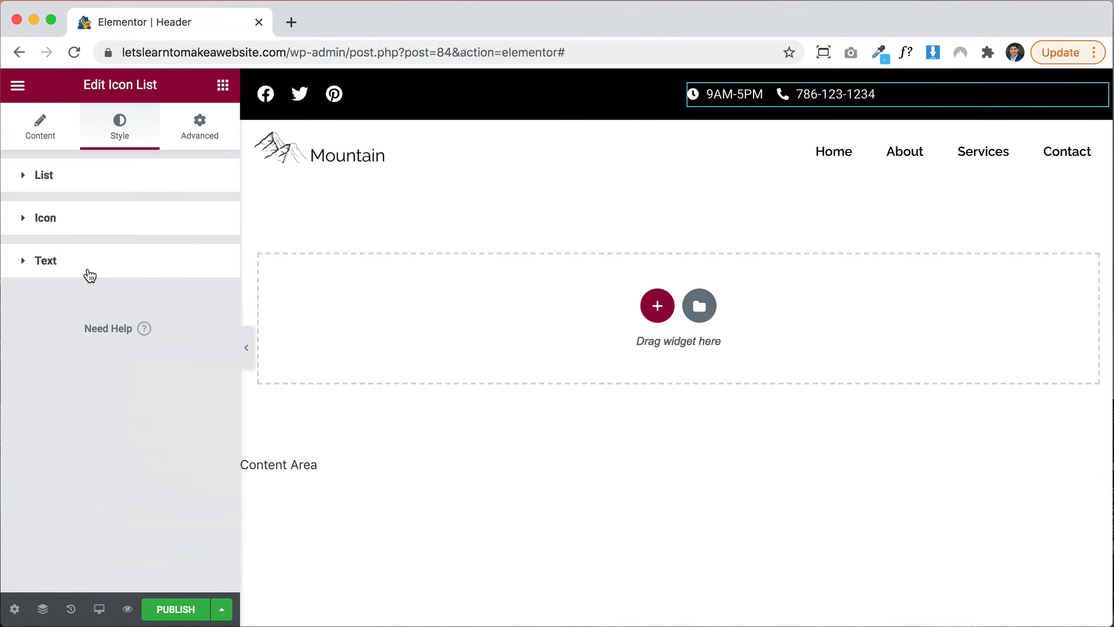
Try to set the font family of the icon list text to Raleway in its typography settings
click(137, 262)
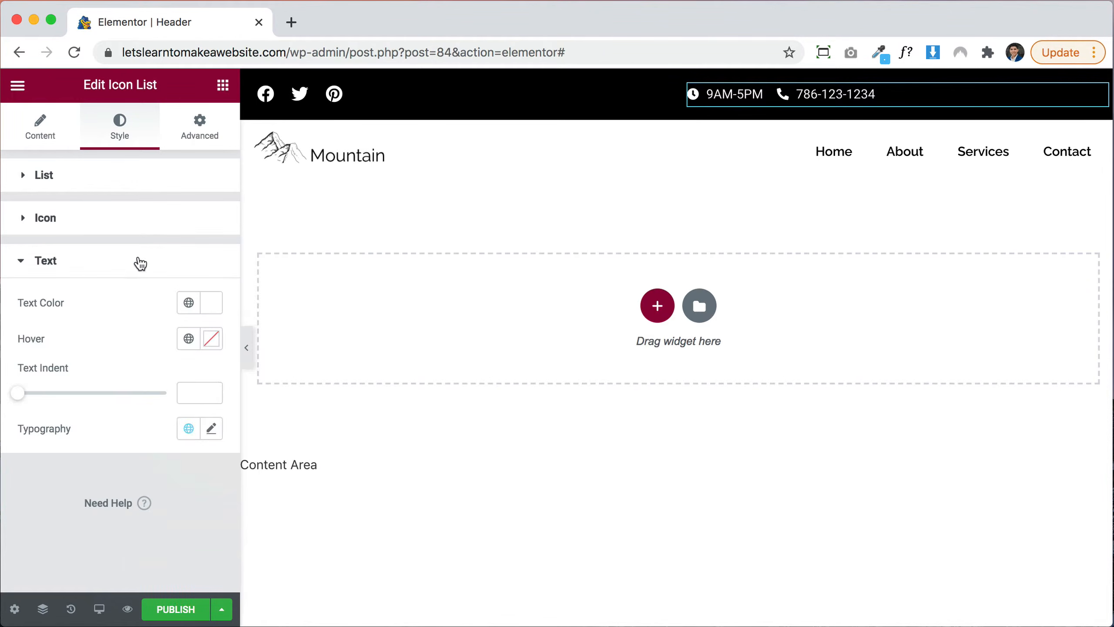
click(215, 426)
scroll(167, 448, down, 4)
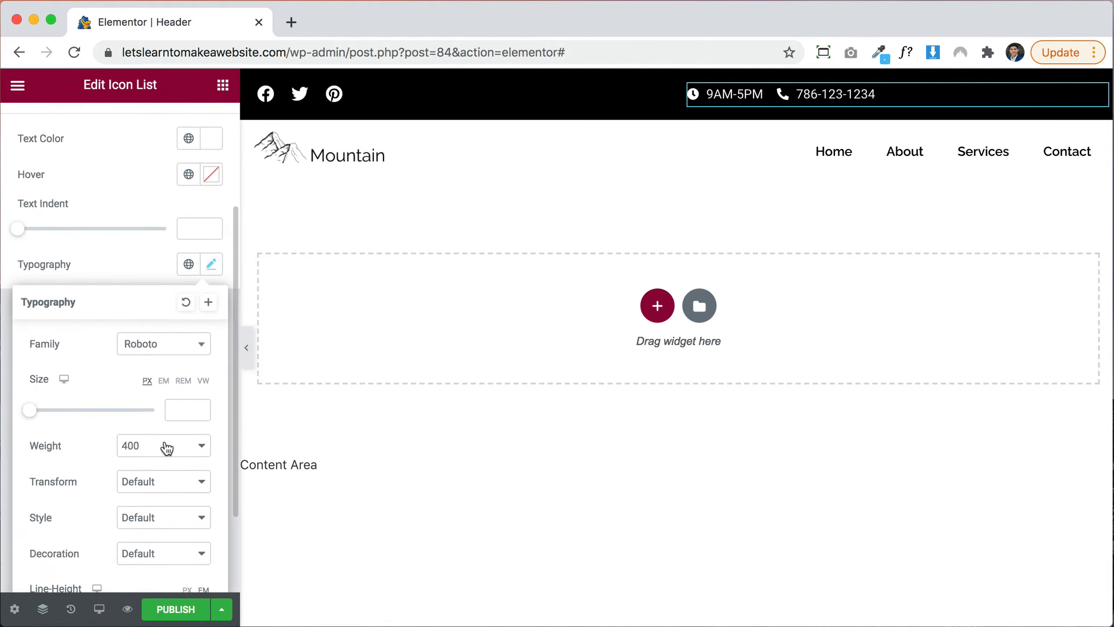
click(146, 349)
text(rale)
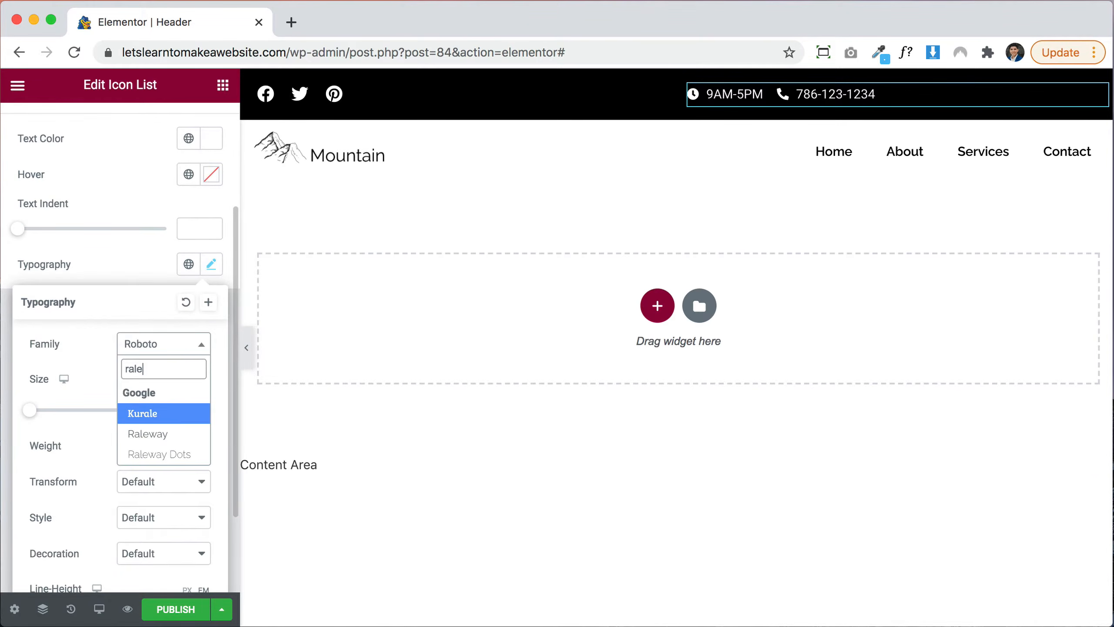
click(141, 434)
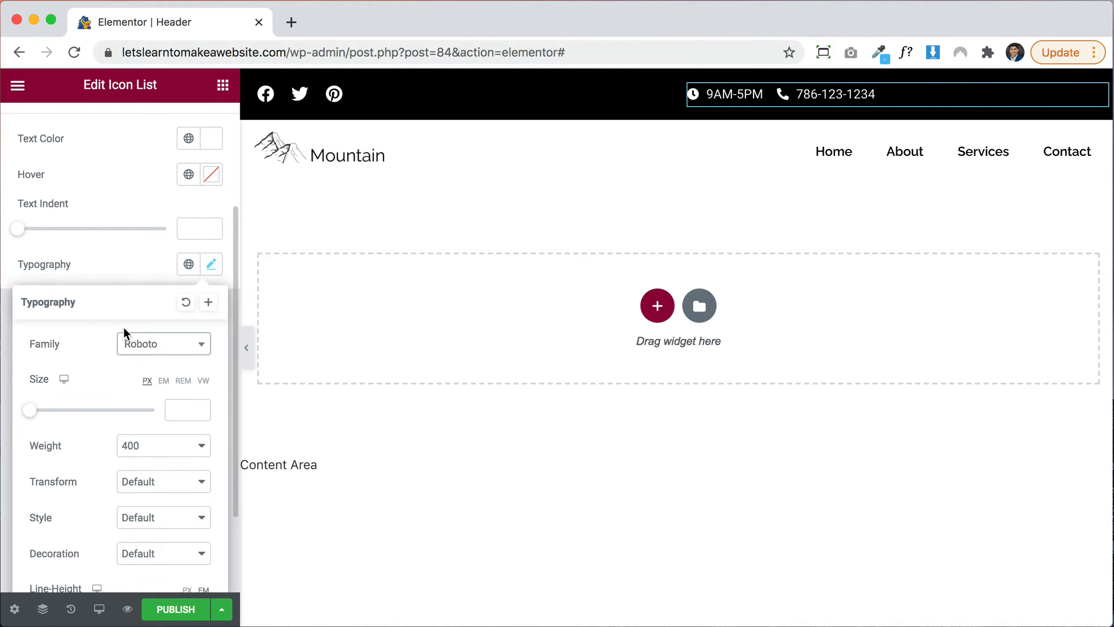
click(104, 268)
click(211, 264)
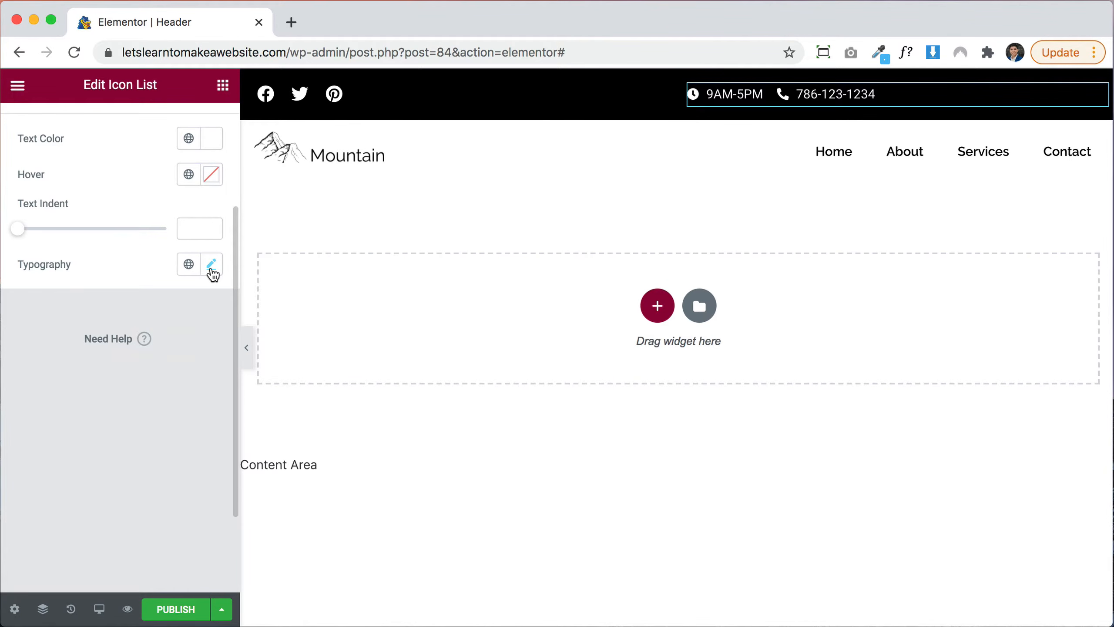
click(144, 269)
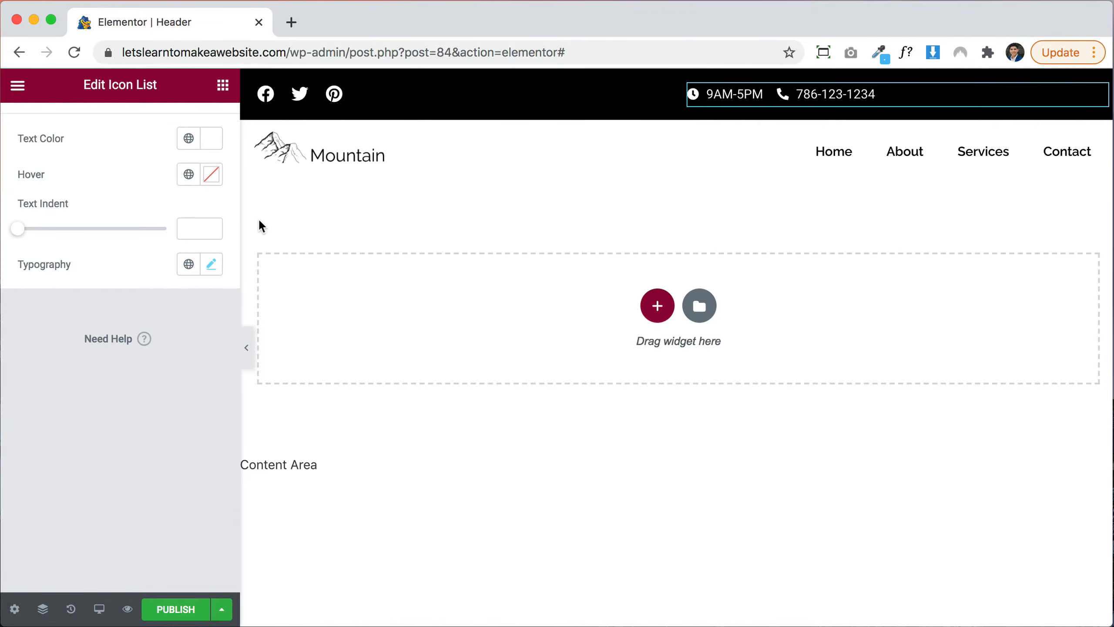
Align the icon list items to the right of their column in the black bar
scroll(81, 277, up, 3)
scroll(81, 274, up, 2)
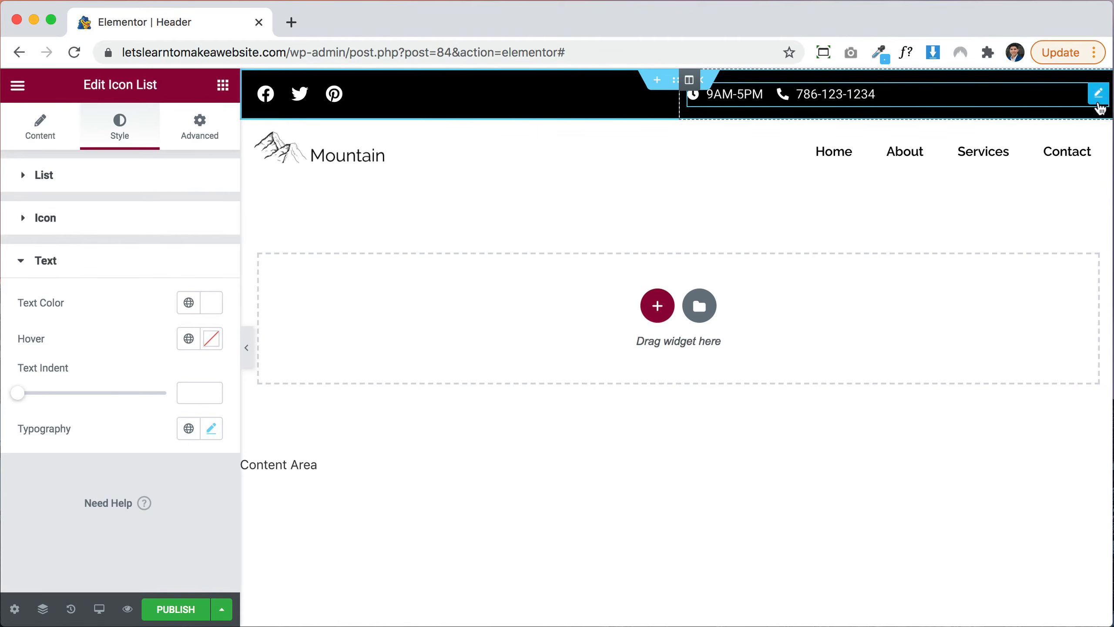
click(50, 187)
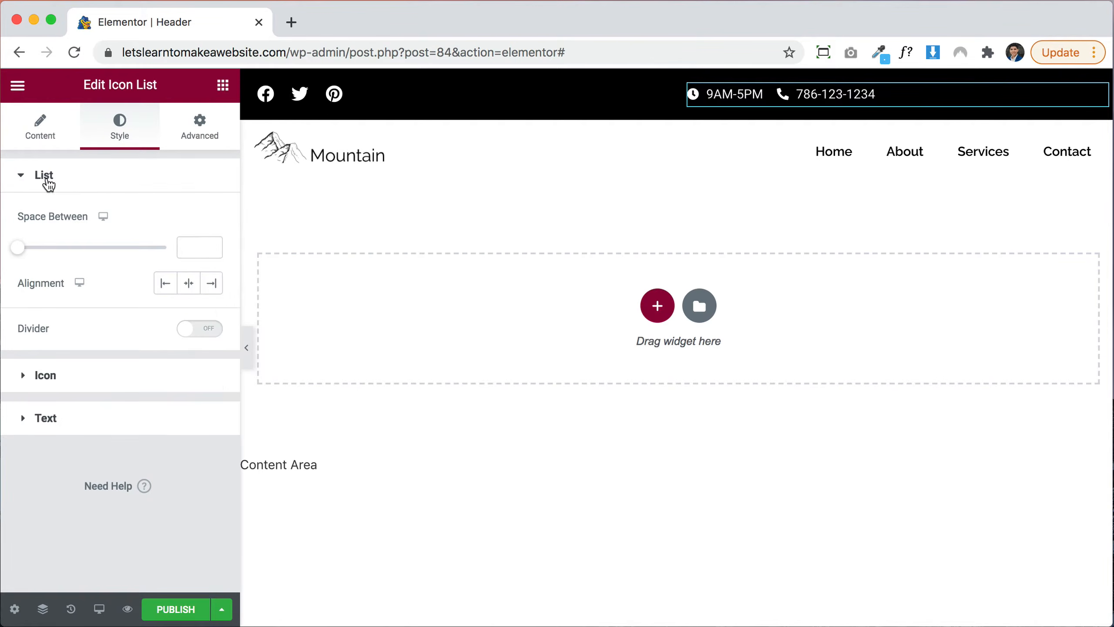
click(206, 286)
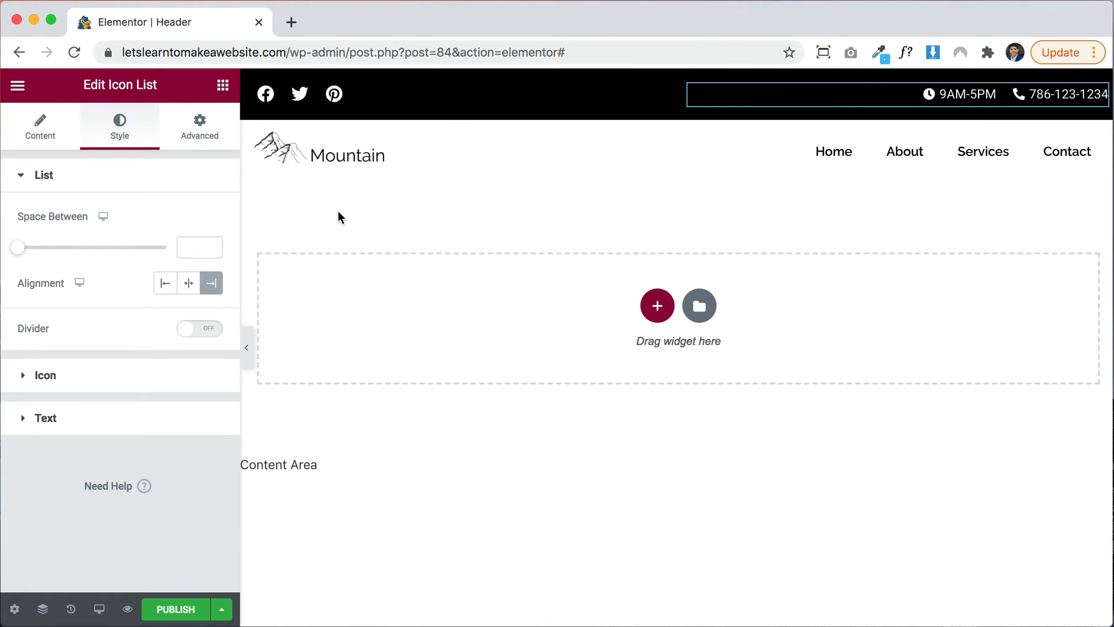
Unlink the icon list's padding values and set only the right padding to 15 px
click(205, 136)
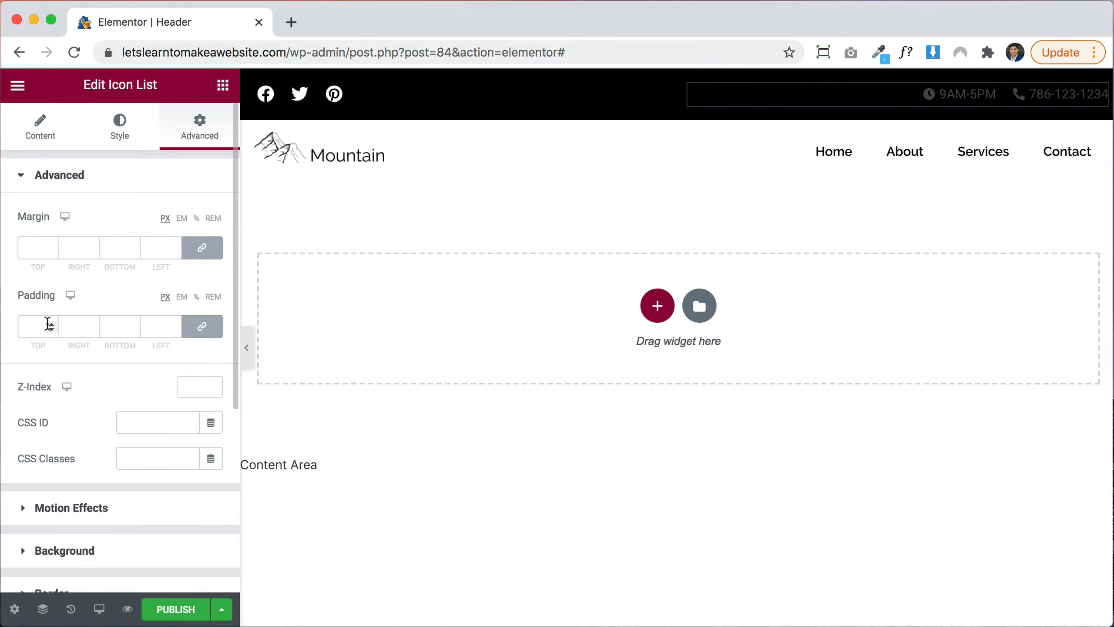
click(202, 326)
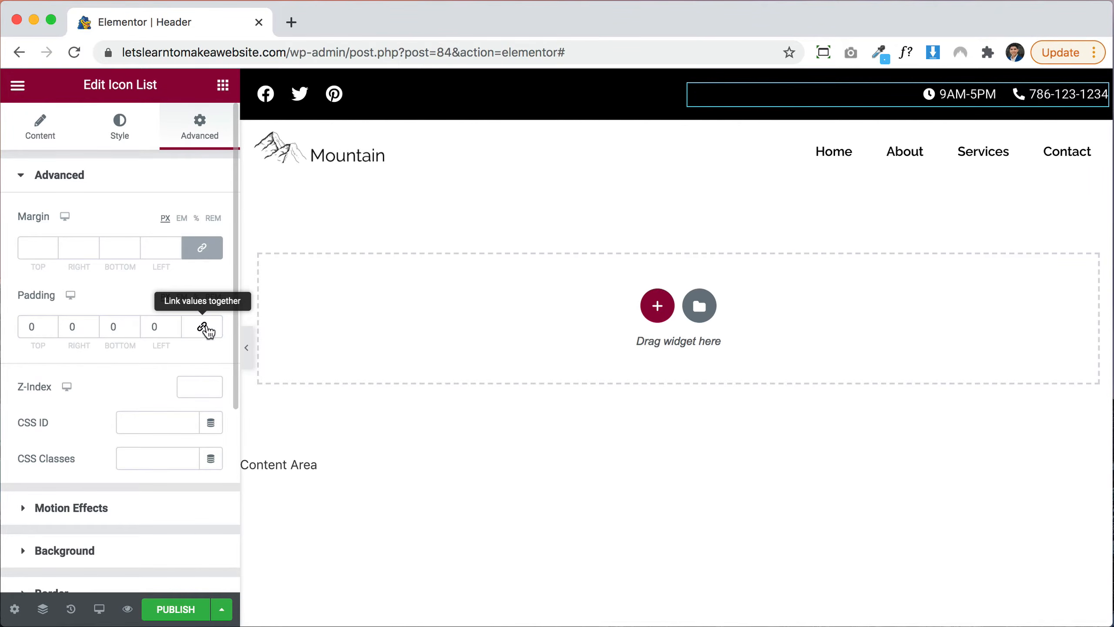
click(92, 324)
click(91, 324)
click(91, 323)
click(91, 324)
click(92, 324)
click(91, 324)
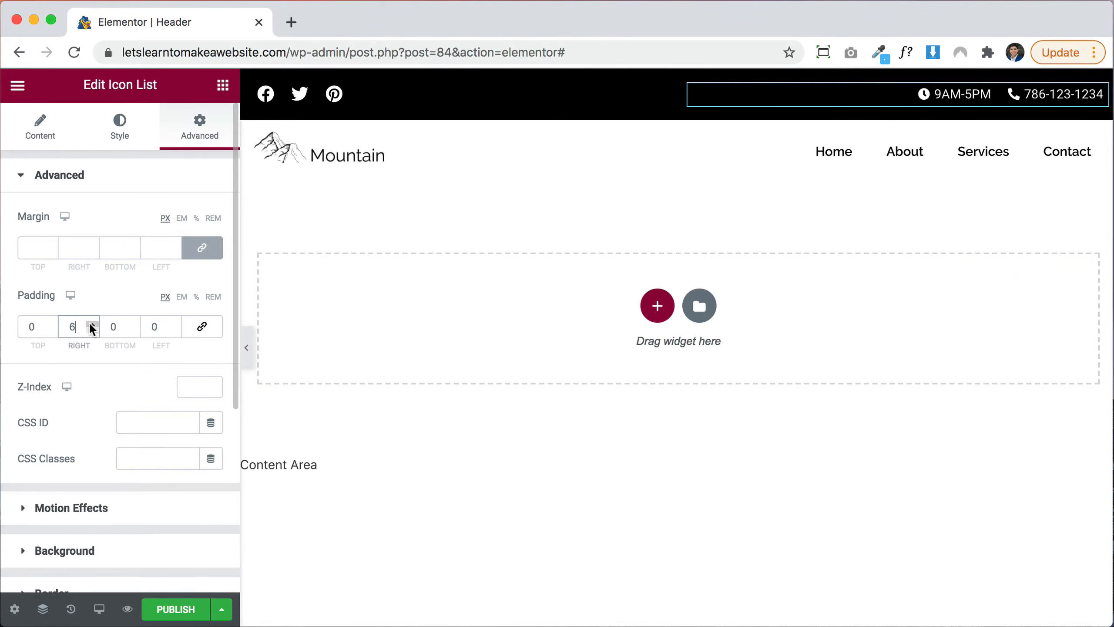
click(92, 324)
click(92, 324)
click(91, 324)
click(92, 324)
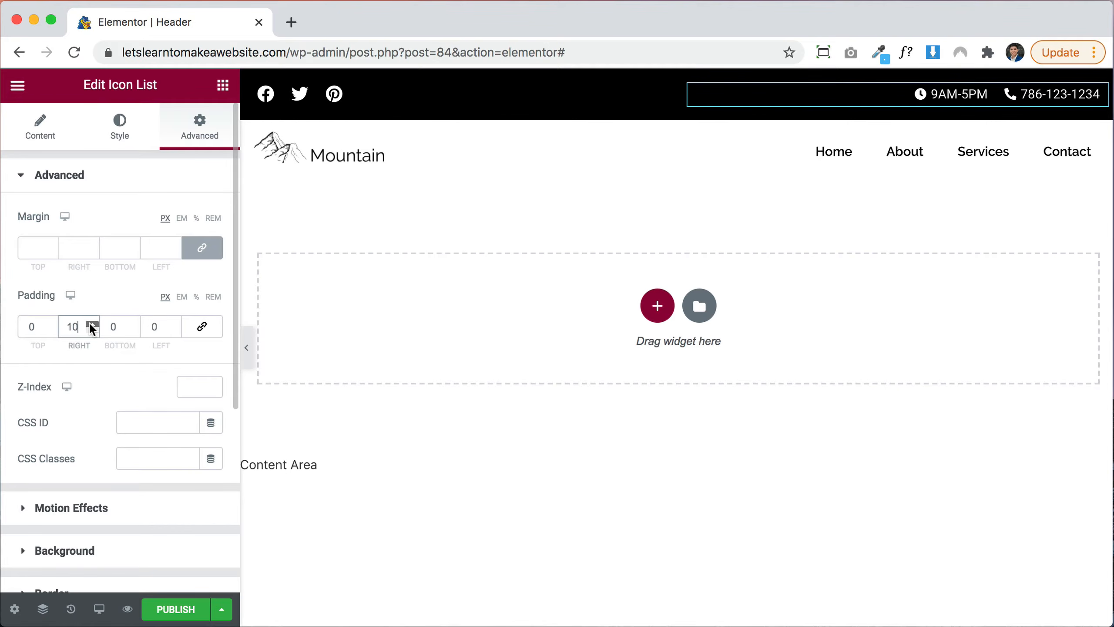
click(92, 324)
click(92, 324)
click(91, 324)
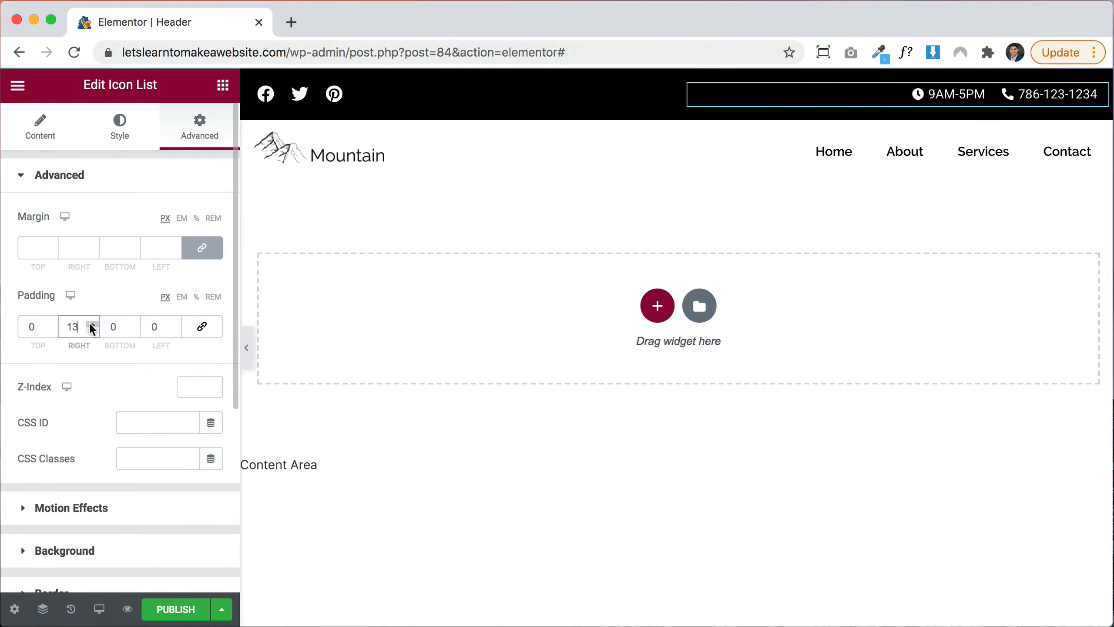
click(92, 324)
click(91, 323)
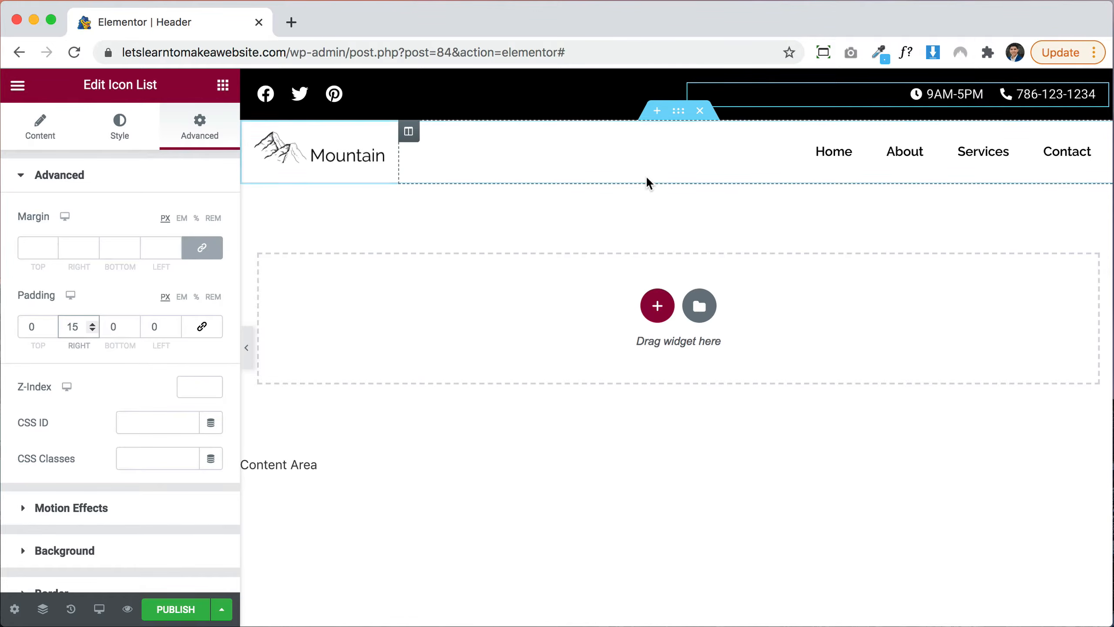
Start publishing the header template and add a display condition that includes the Entire Site
click(176, 610)
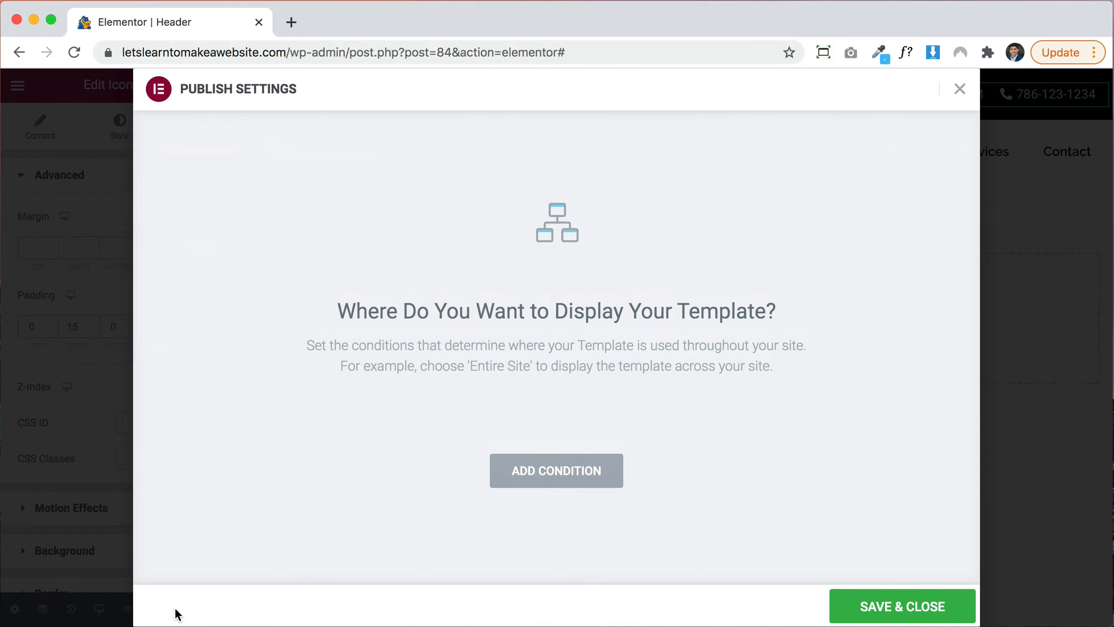
click(571, 482)
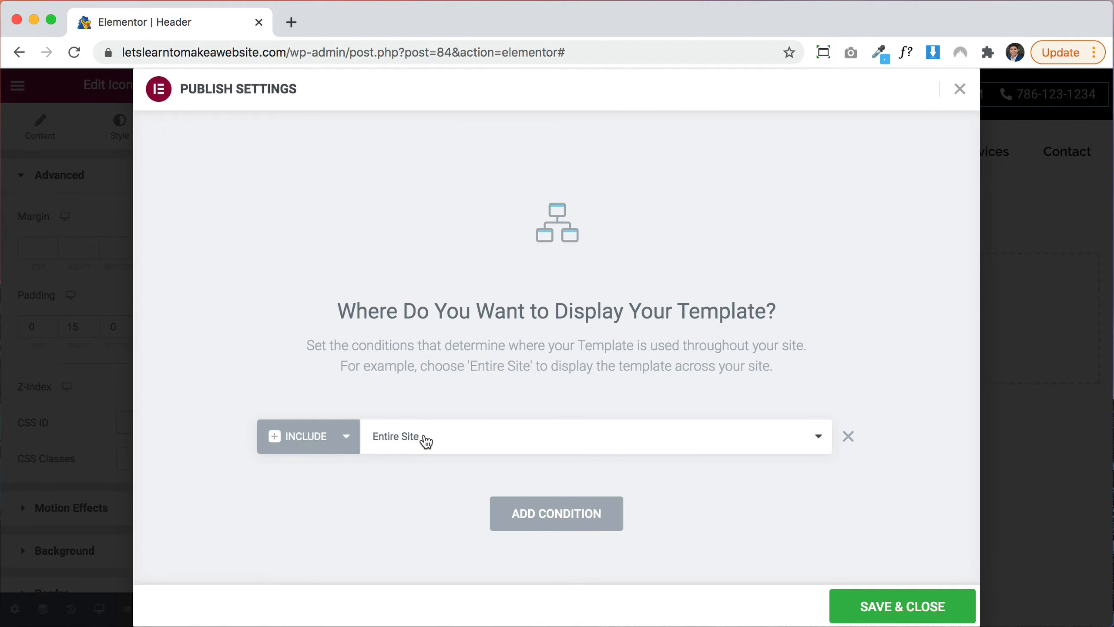
Try limiting the condition to Singular Pages with a search for the Contact page, and return it to Entire Site
click(458, 437)
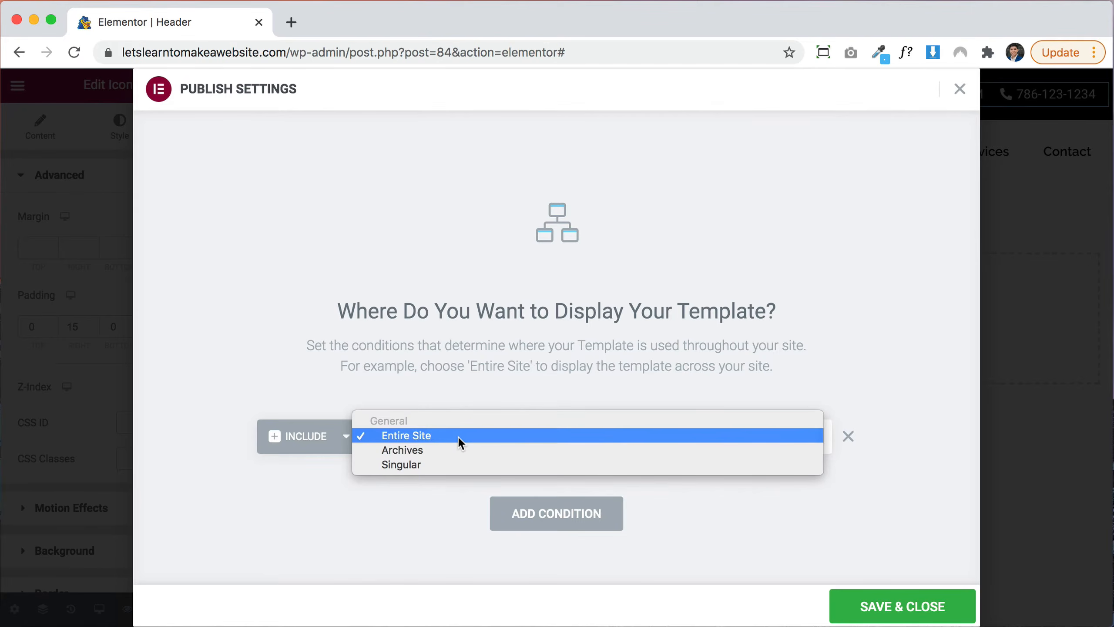
click(417, 464)
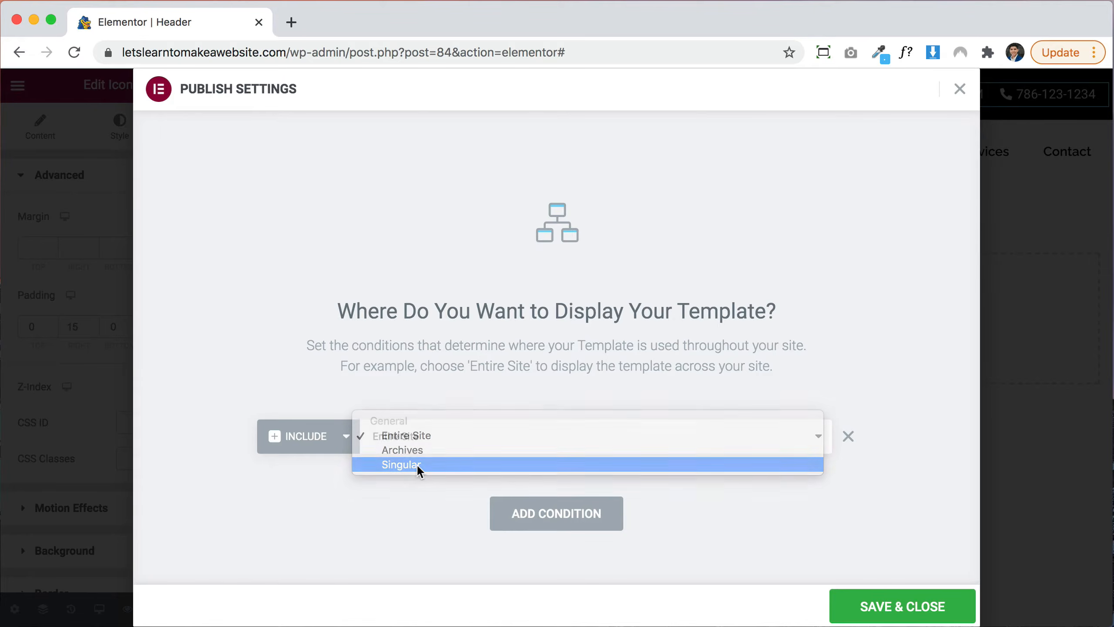
click(766, 435)
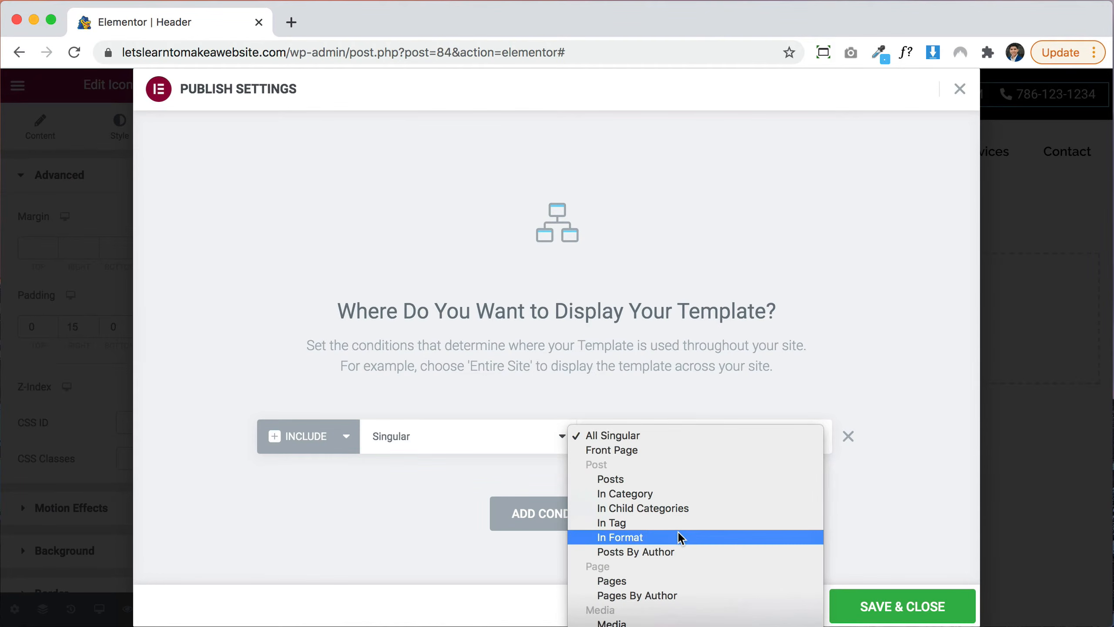
click(649, 578)
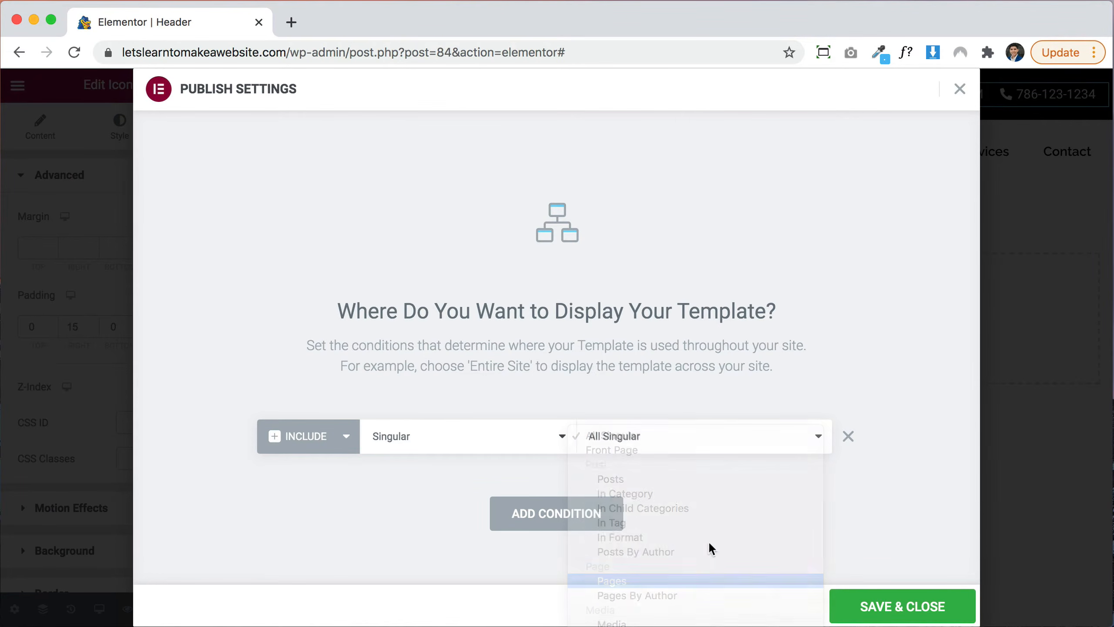
click(780, 448)
text(con)
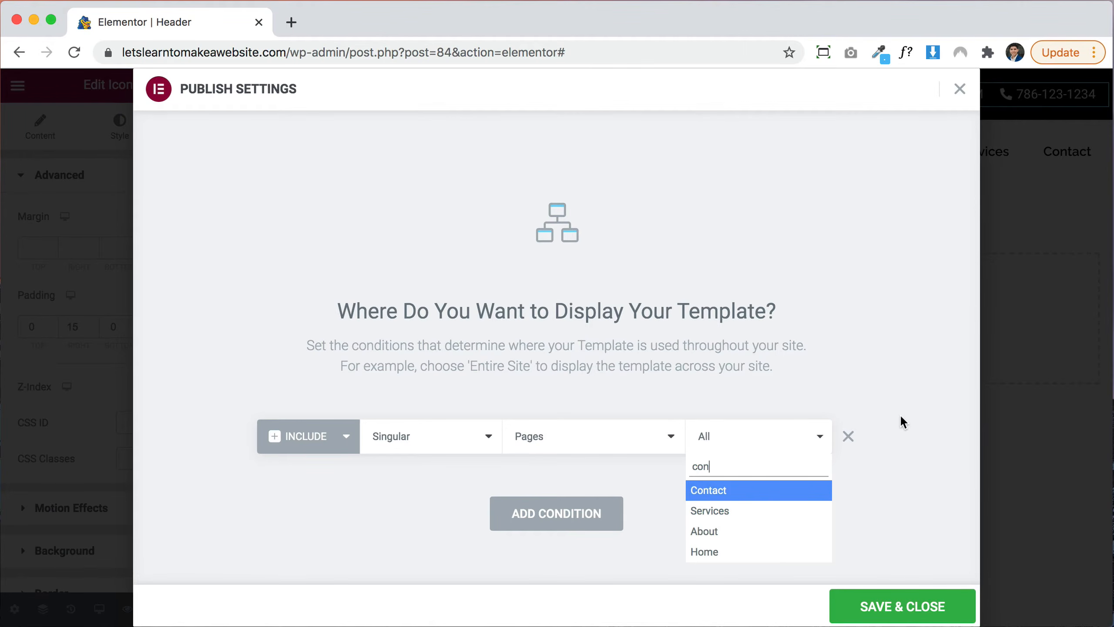
click(441, 443)
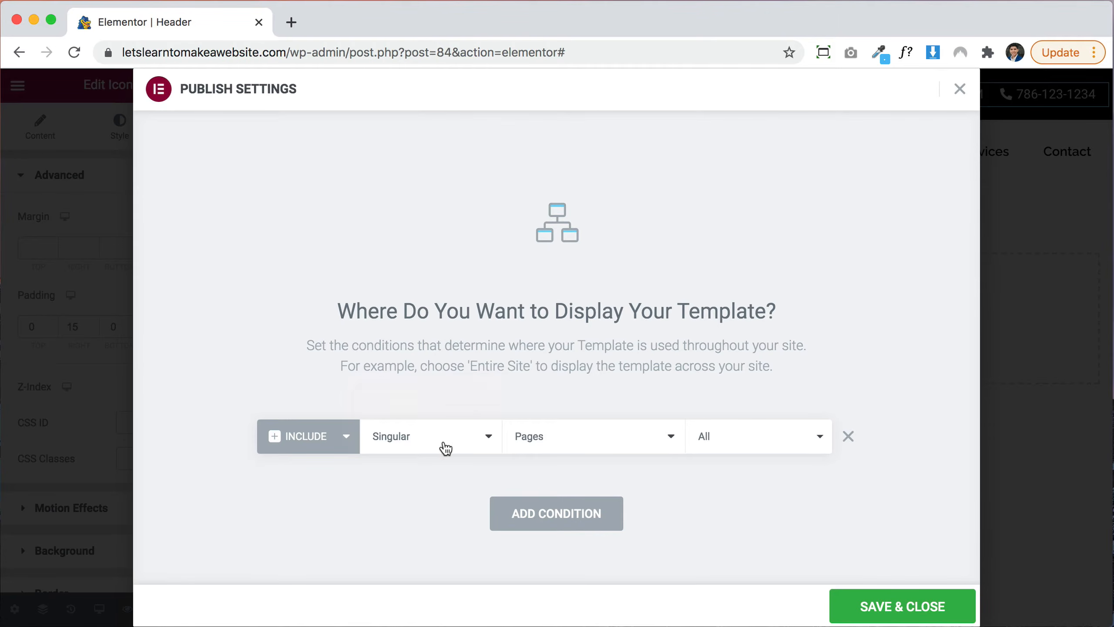
click(431, 439)
click(418, 406)
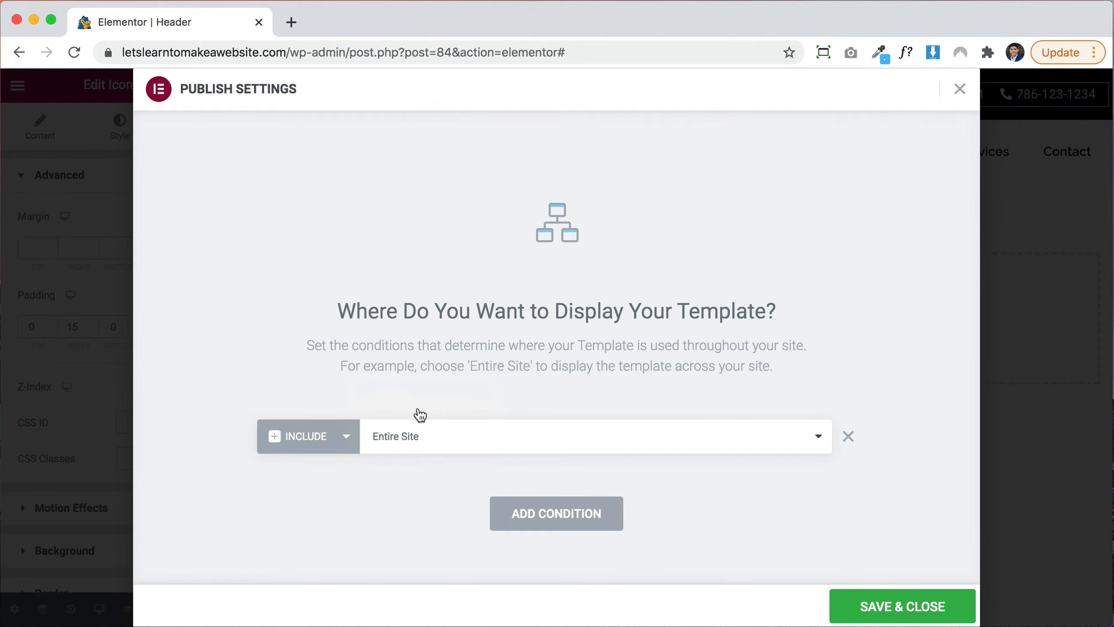
Add a second display condition, switch it to Exclude, and remove that condition again
click(595, 517)
scroll(430, 499, down, 2)
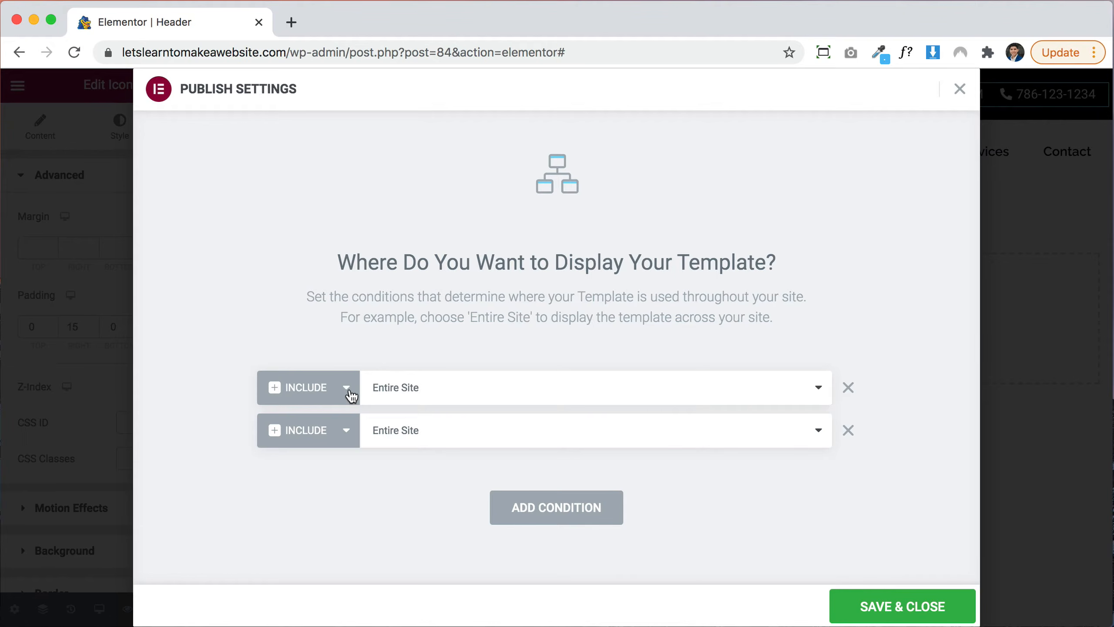
click(318, 435)
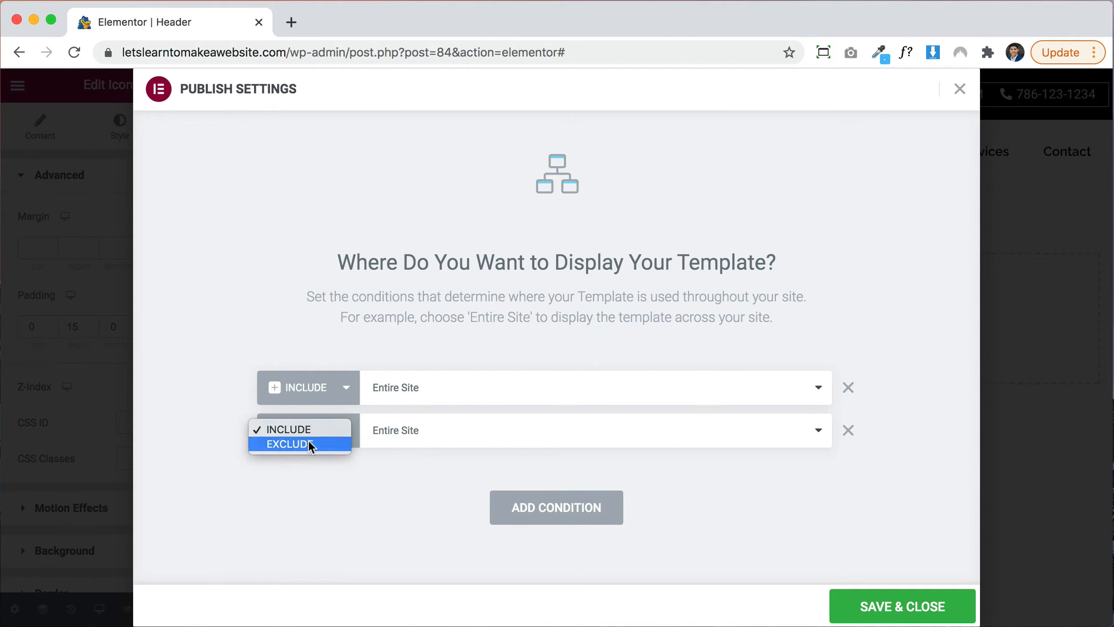
click(309, 445)
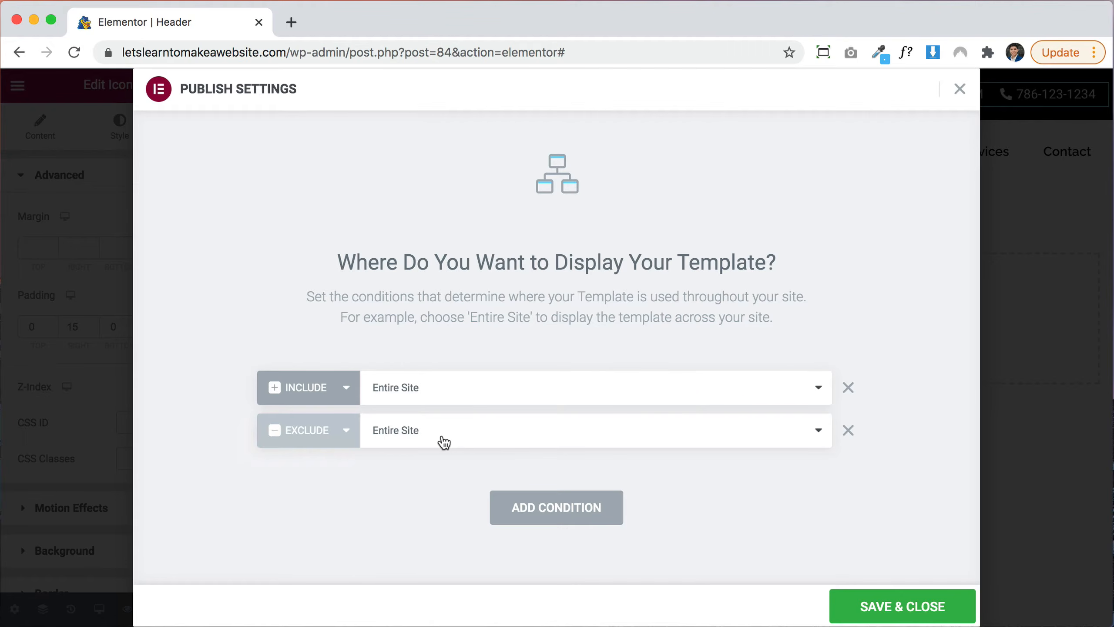
click(849, 431)
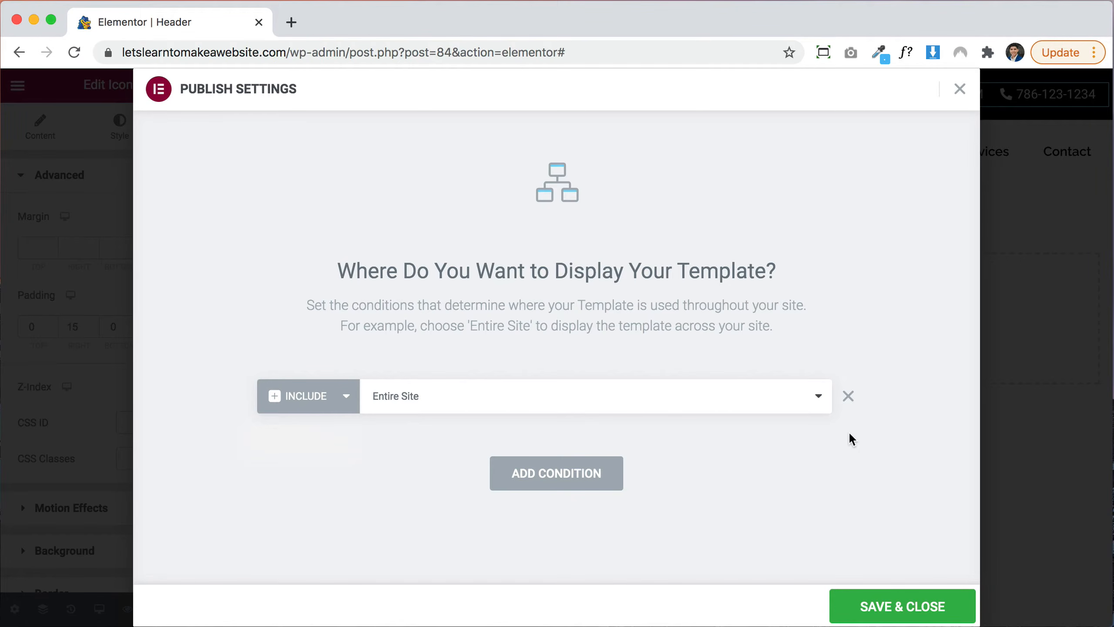
Save the Entire Site display condition and publish the header template
click(895, 619)
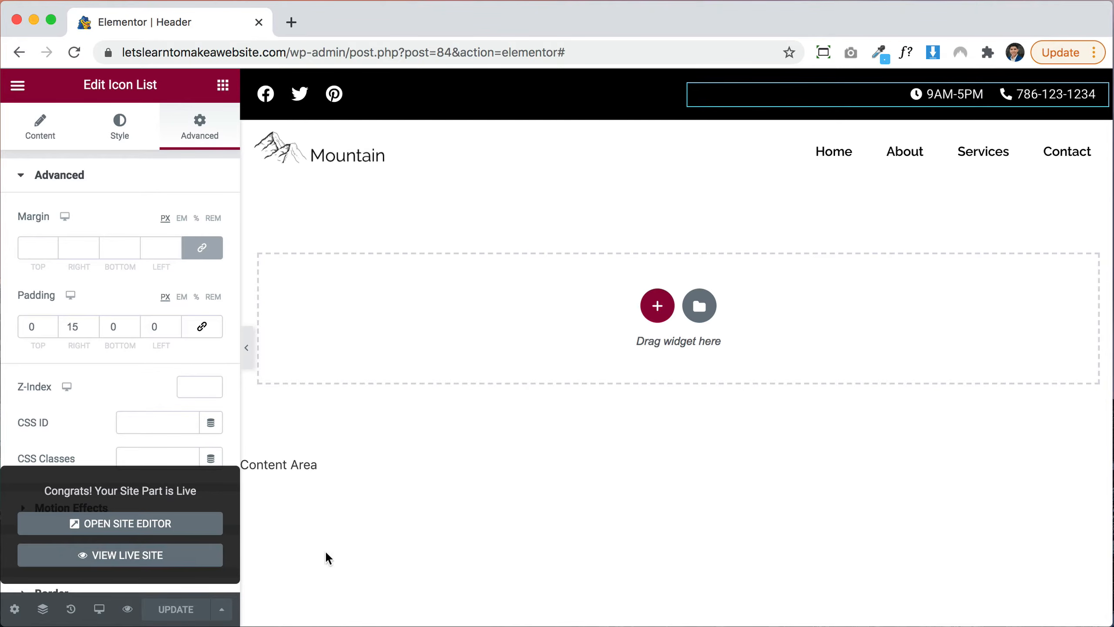
mouse_move(128, 611)
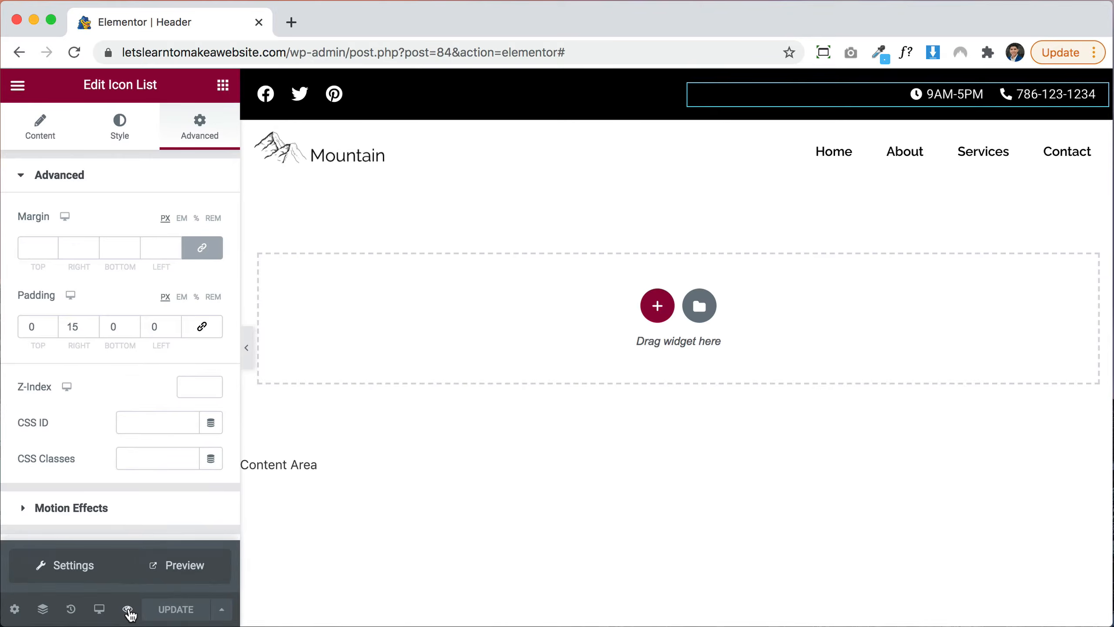
Preview the published header, view it on the live Home page, and return to the header editor
click(196, 567)
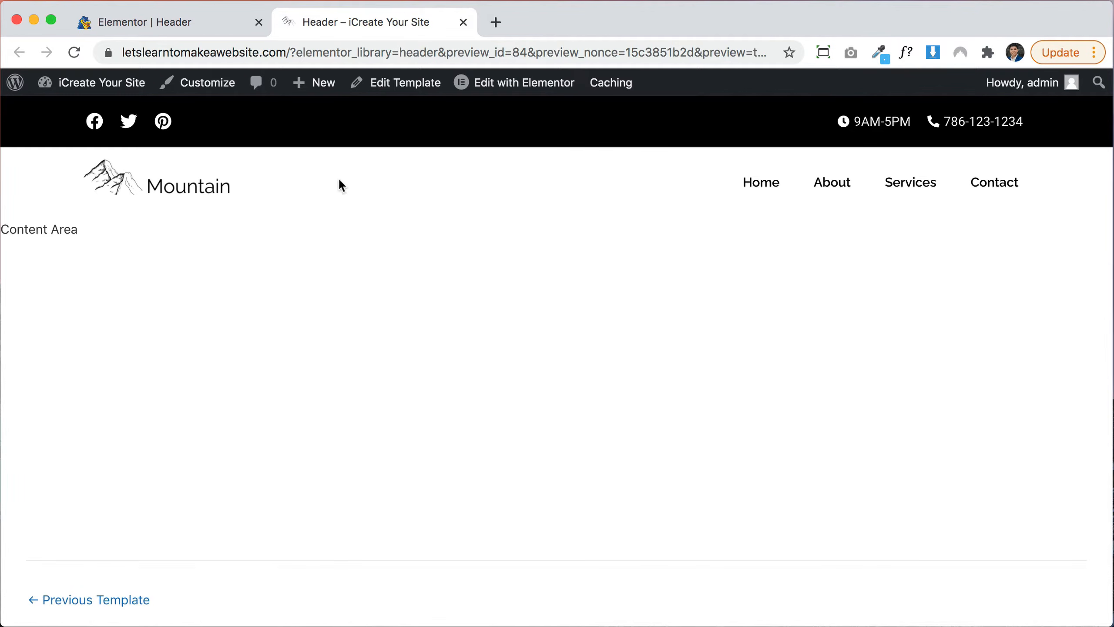
click(766, 187)
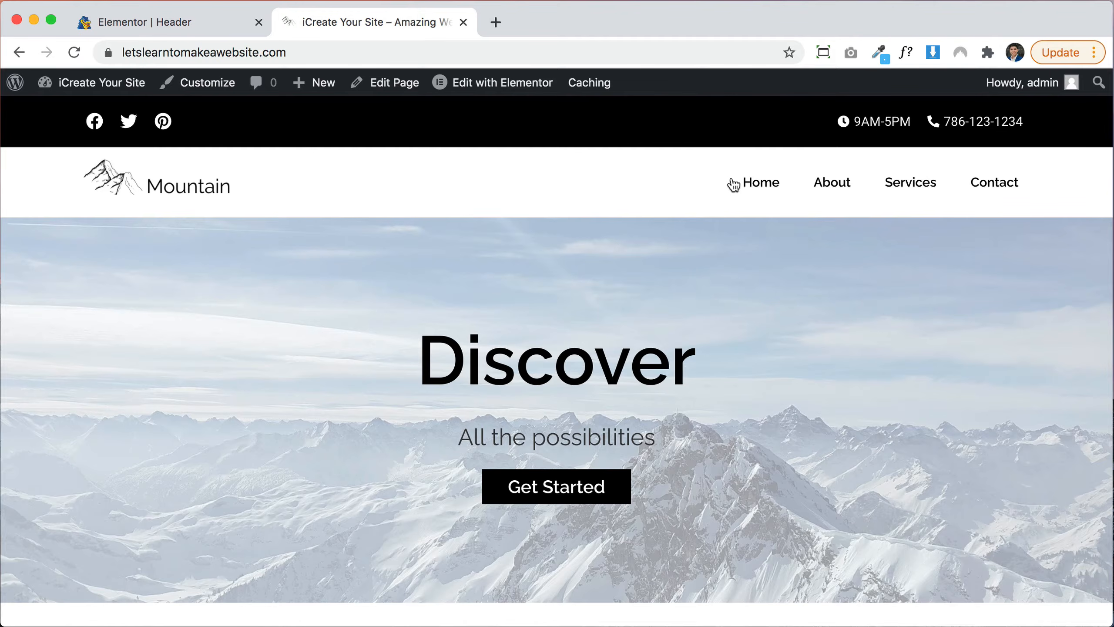
click(213, 24)
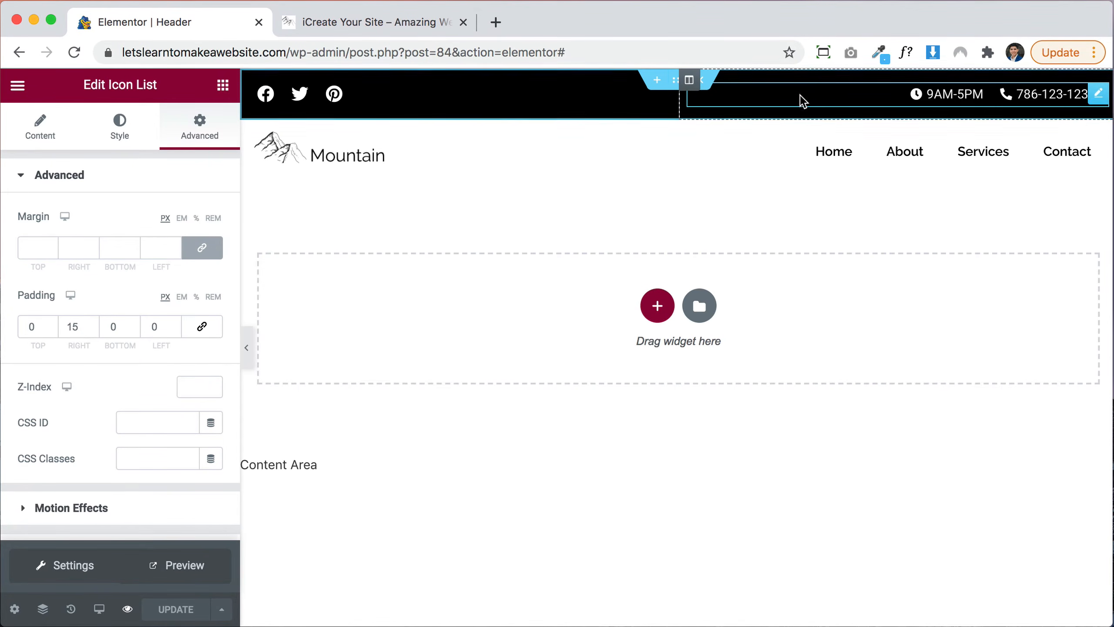
Set the columns gap of the black top bar section to No Gap
click(678, 87)
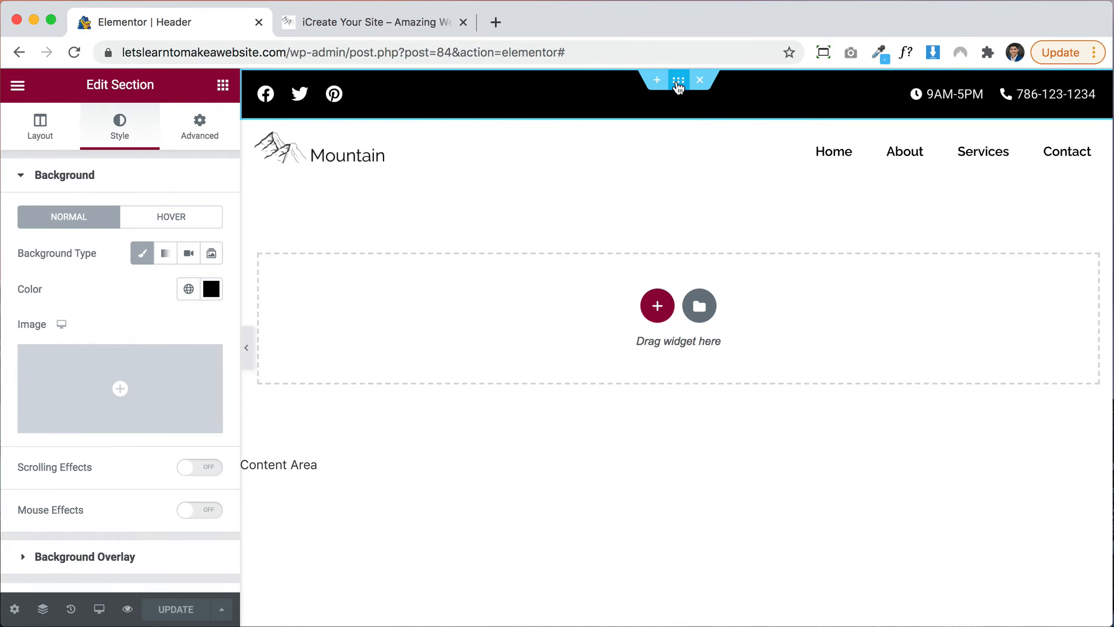
click(37, 132)
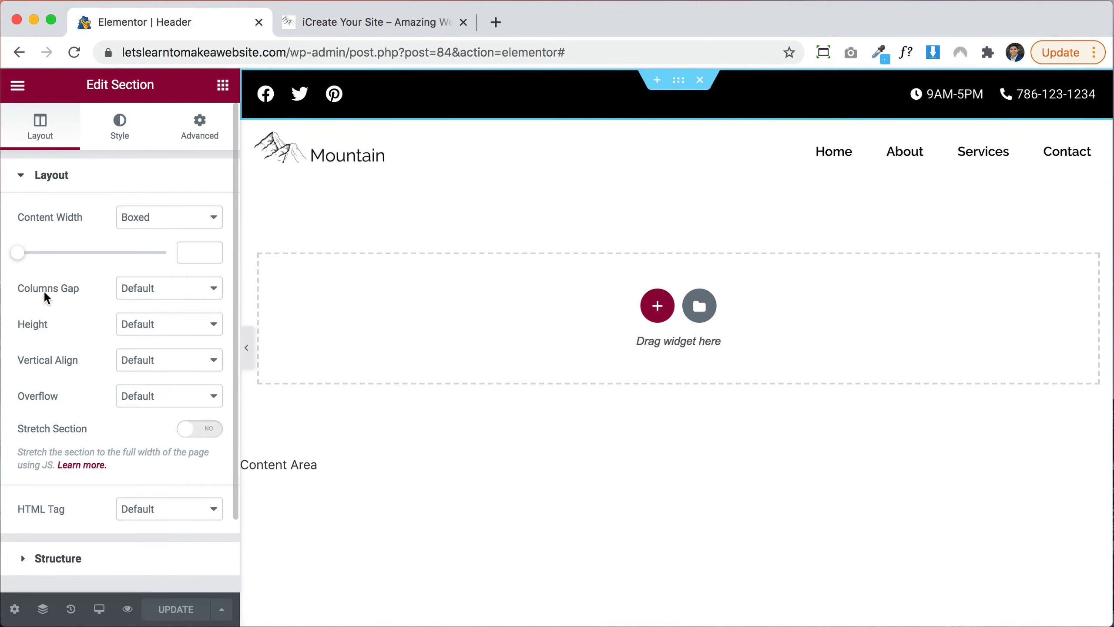
click(147, 288)
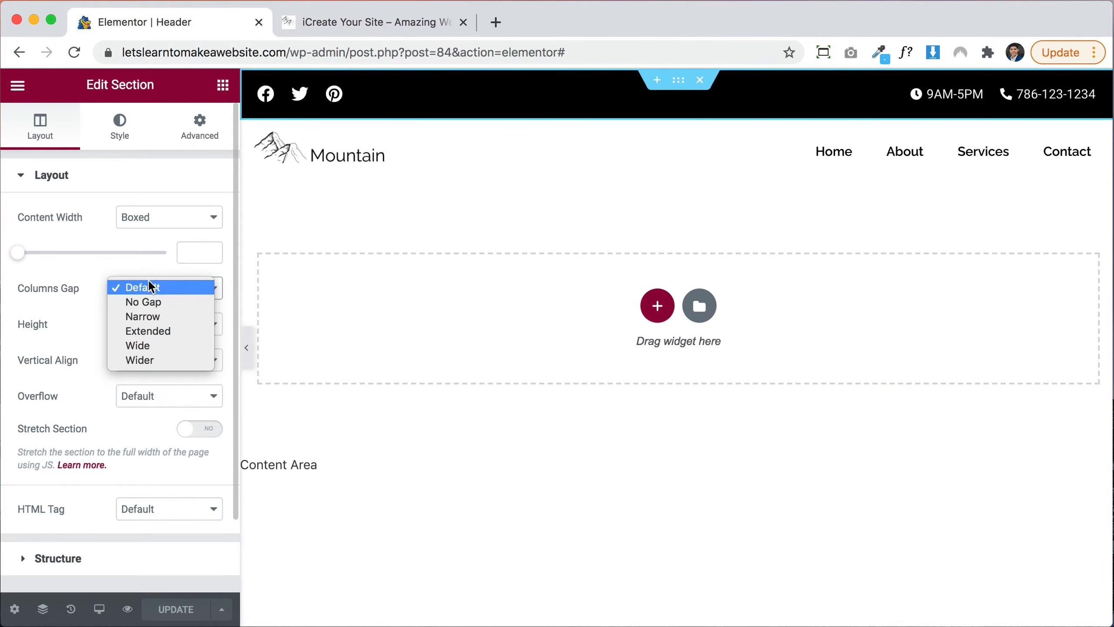
click(155, 302)
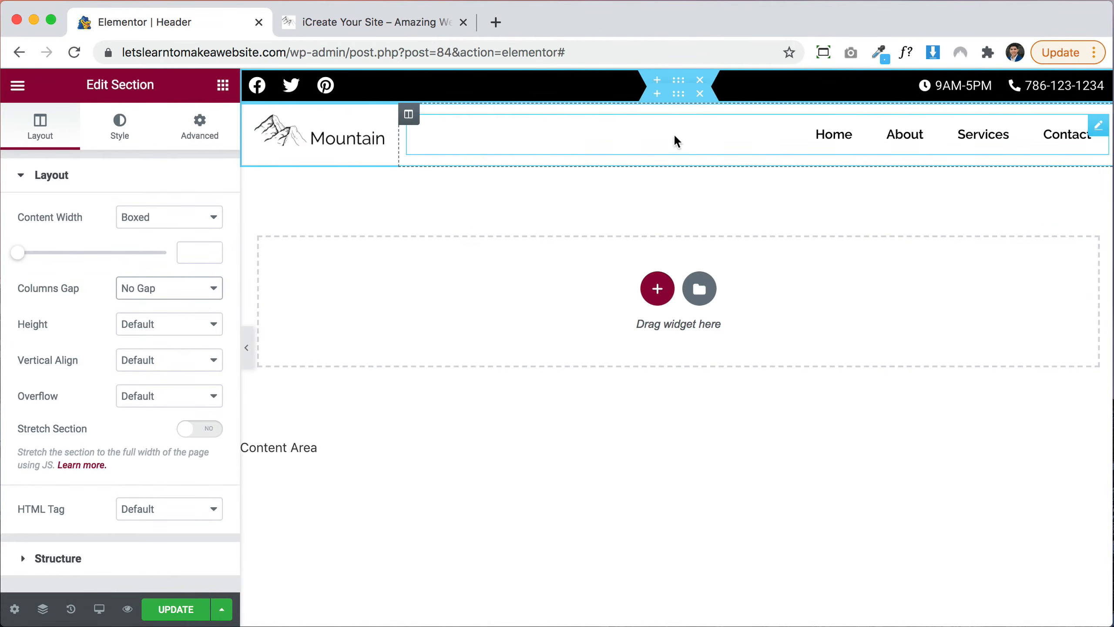
Set the columns gap of the logo and menu section to No Gap
click(678, 100)
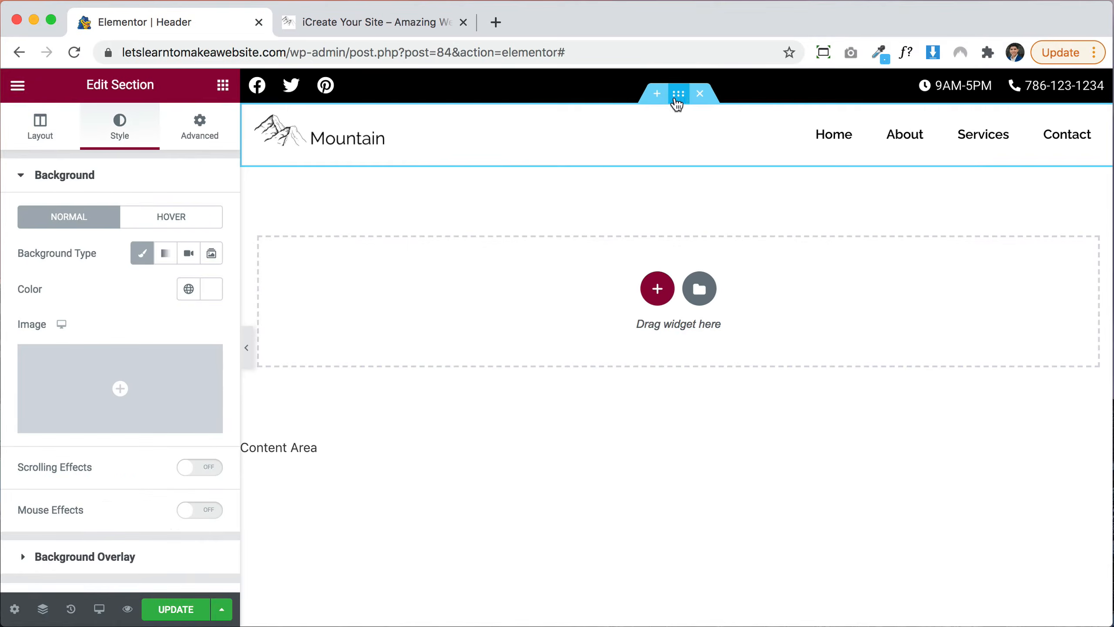
click(40, 127)
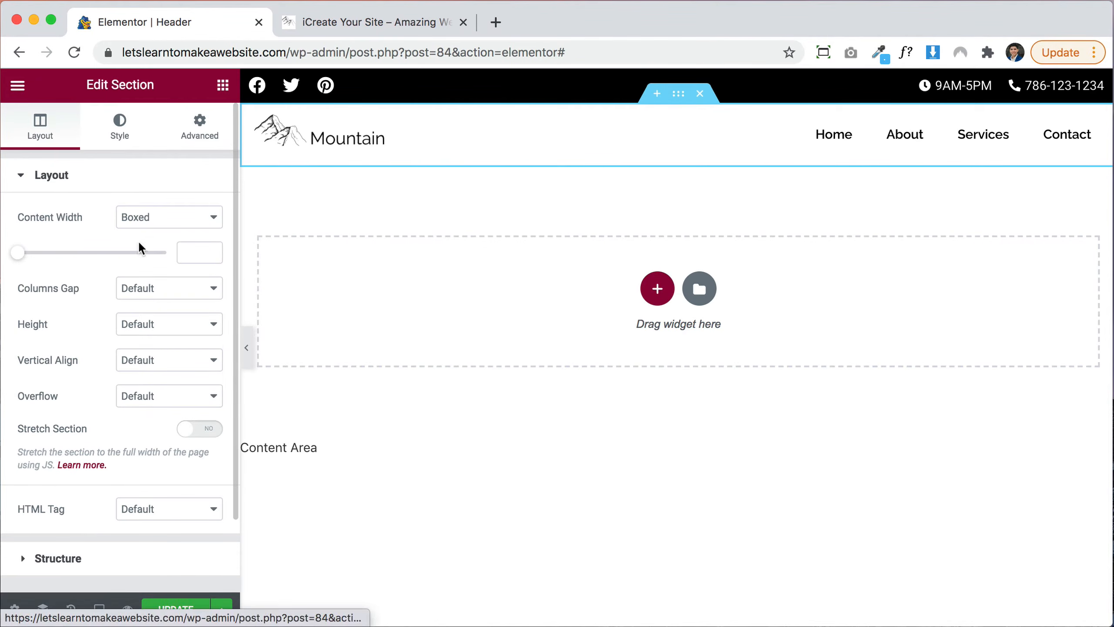
click(152, 285)
click(152, 299)
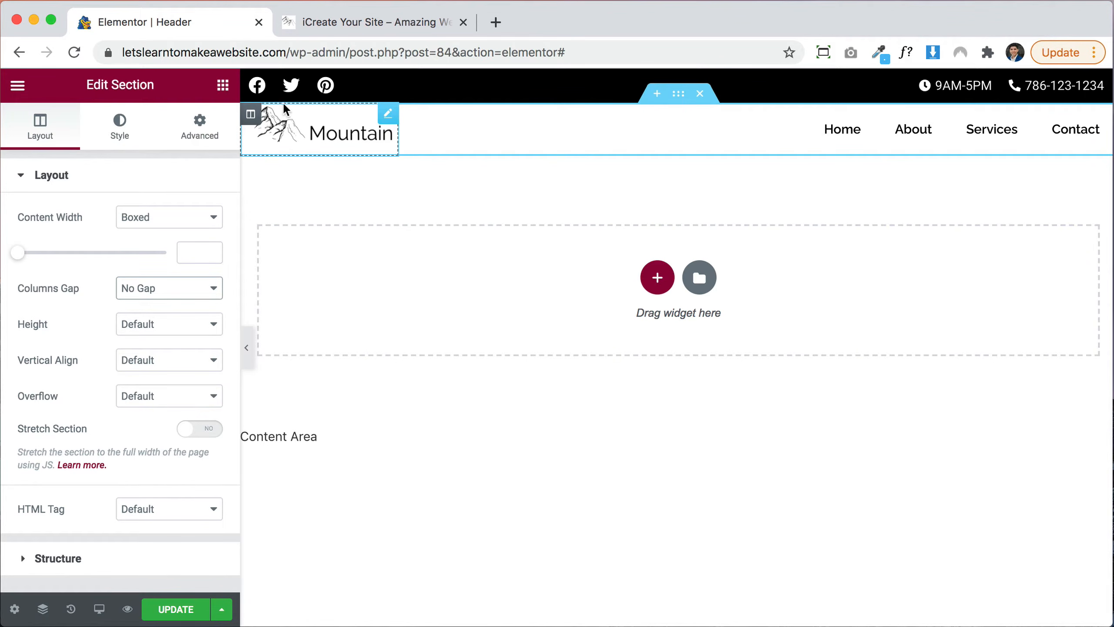
Give the Mountain logo image 10 px of padding on all four sides
click(388, 115)
click(201, 139)
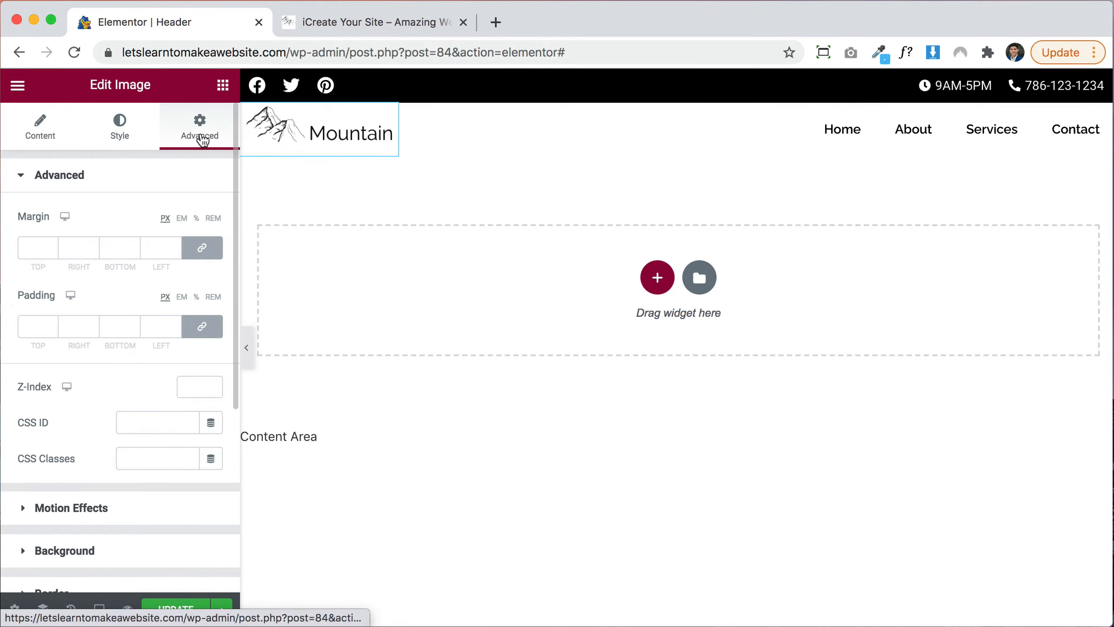
click(33, 326)
text(10)
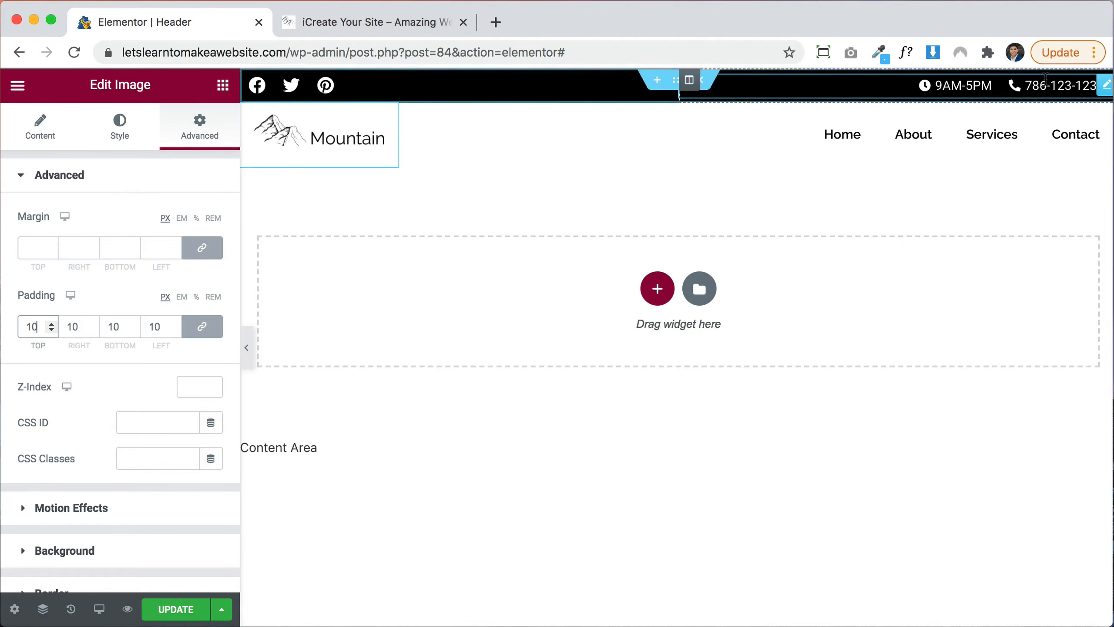
Add a new column to the black top bar after the hours-and-phone list and place a Search Form widget in it
right_click(692, 82)
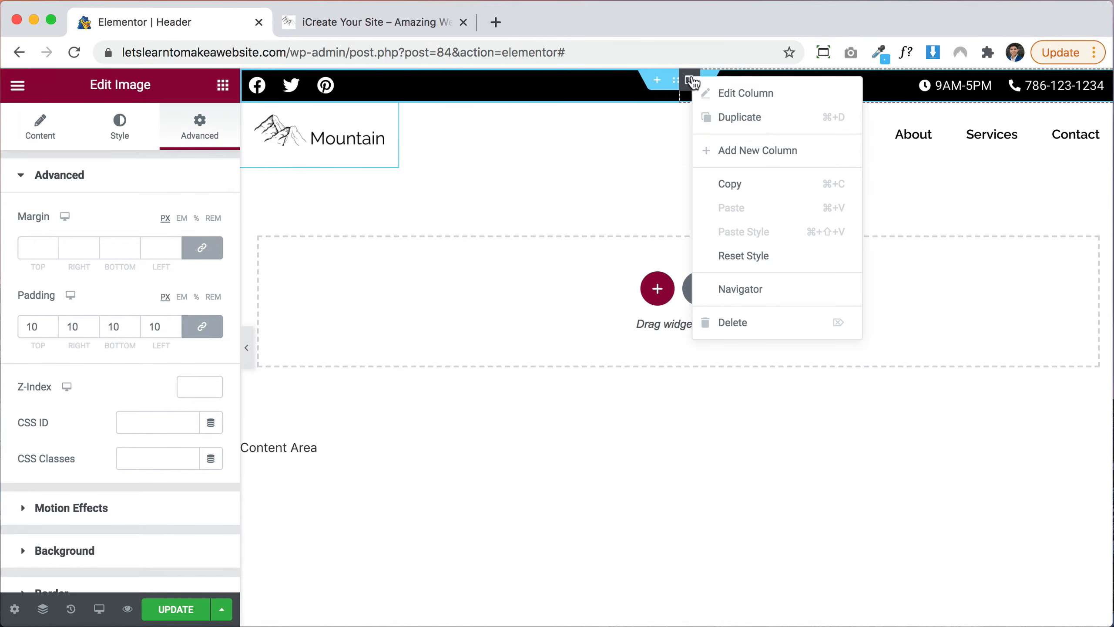
click(760, 150)
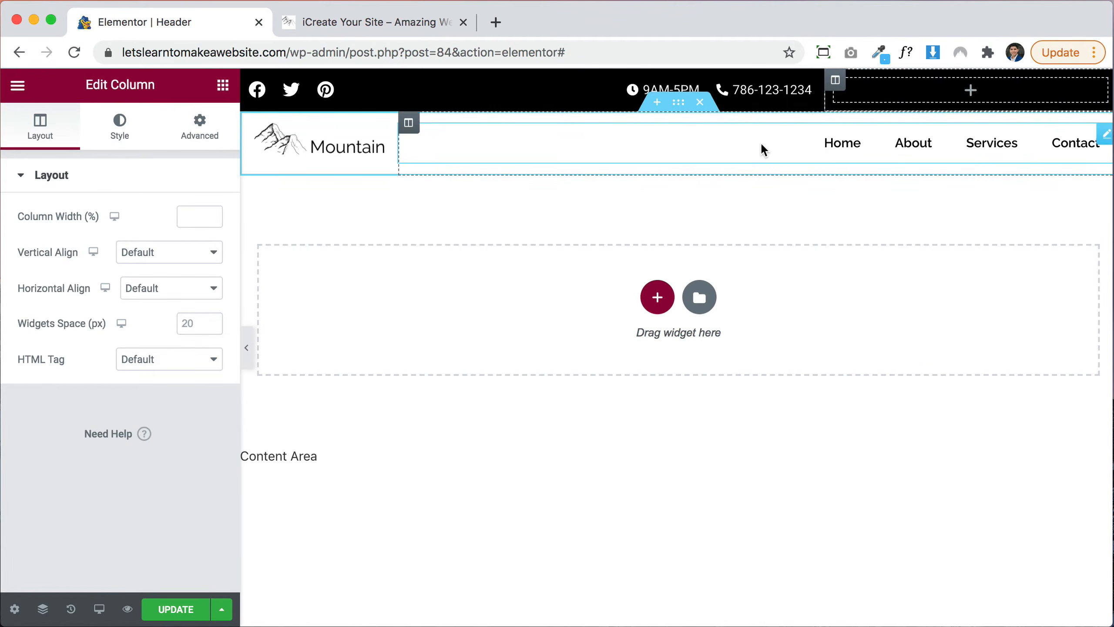
click(223, 86)
text(sea)
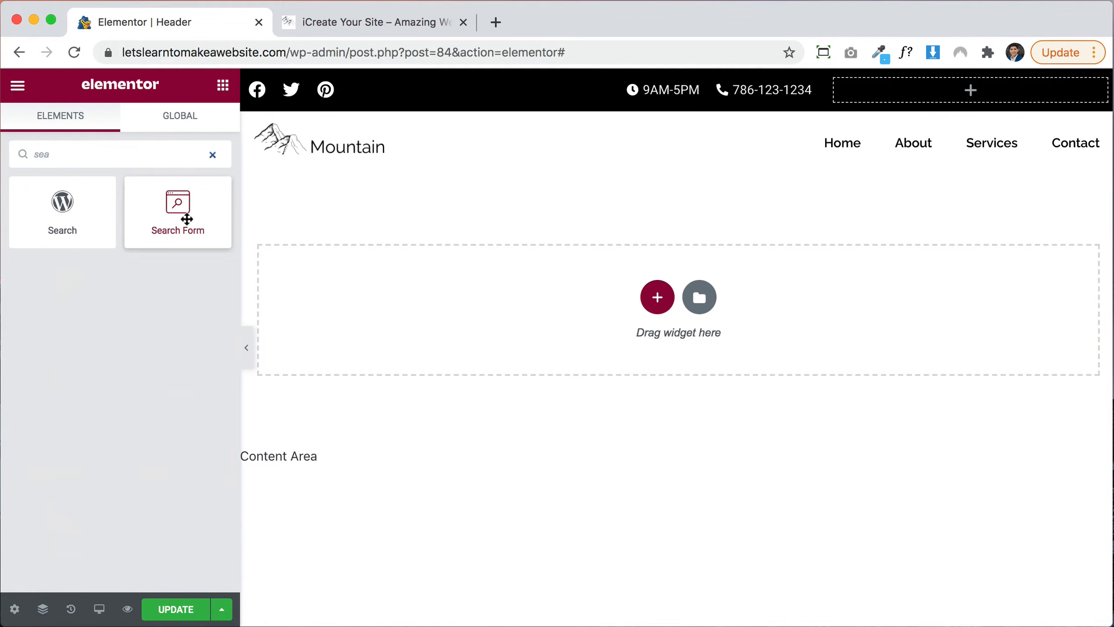
drag(187, 220, 927, 96)
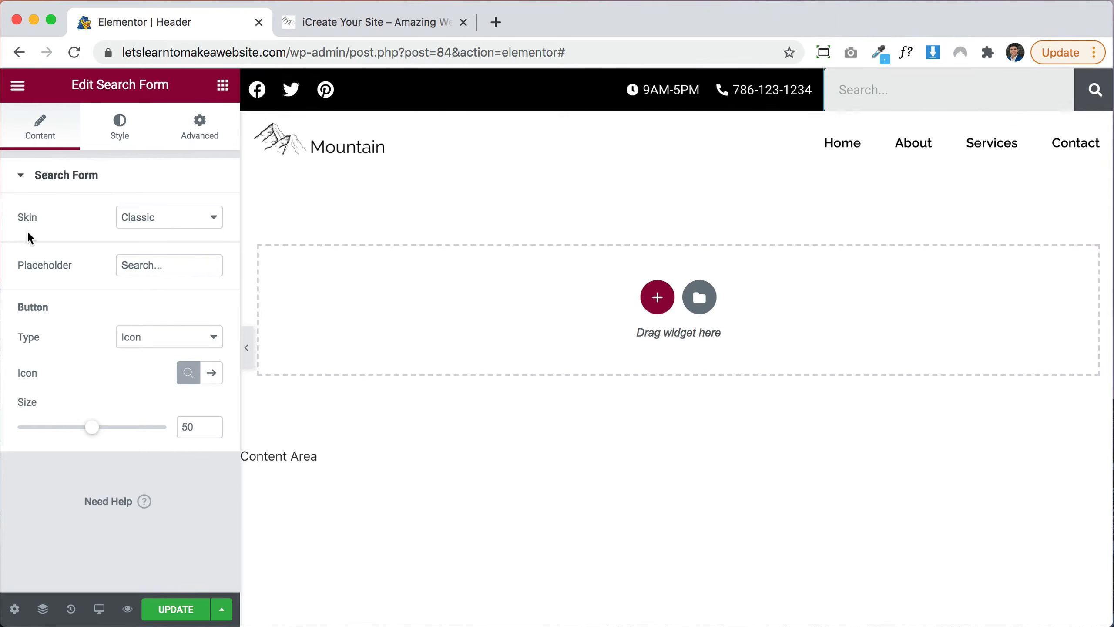
Try the Minimal and Full Screen skins on the search form, opening the full-screen search, and return the skin to Classic
click(153, 216)
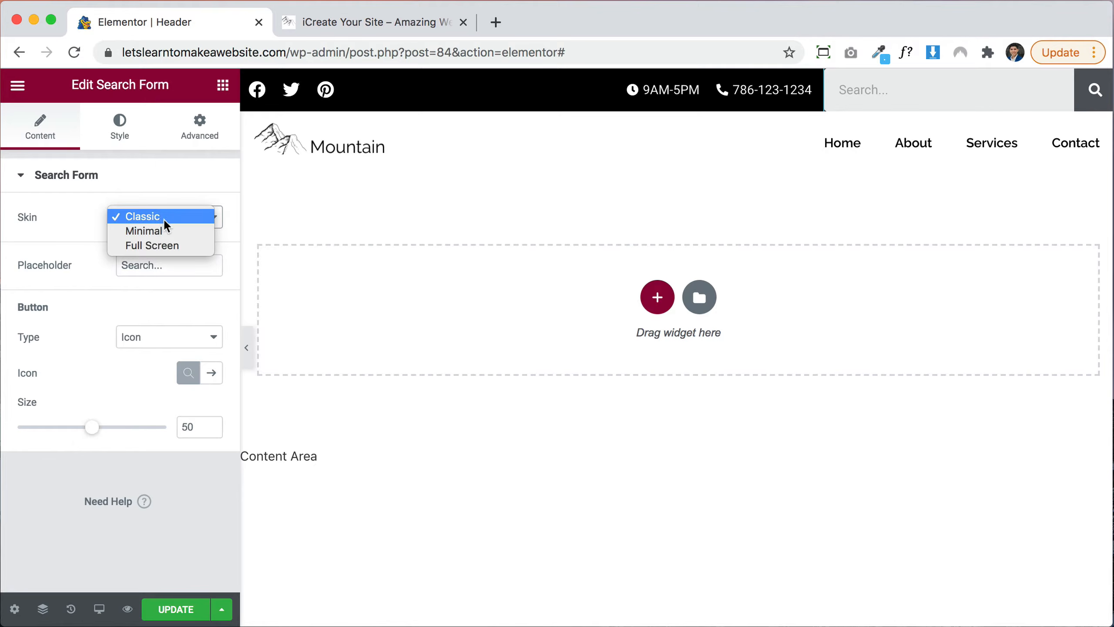
click(165, 228)
click(165, 218)
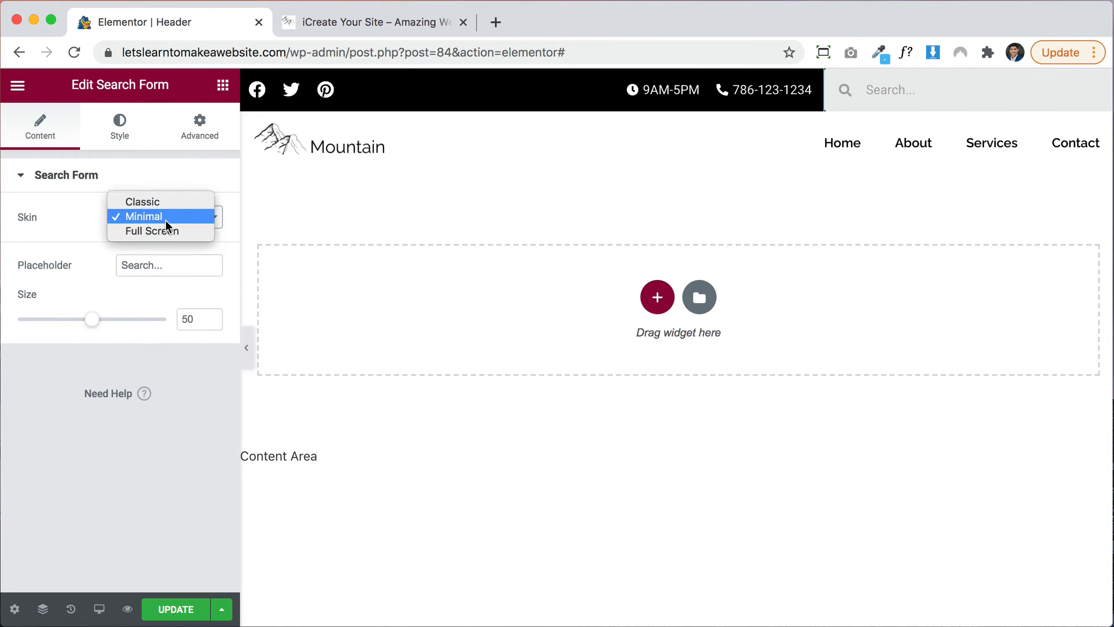
click(168, 231)
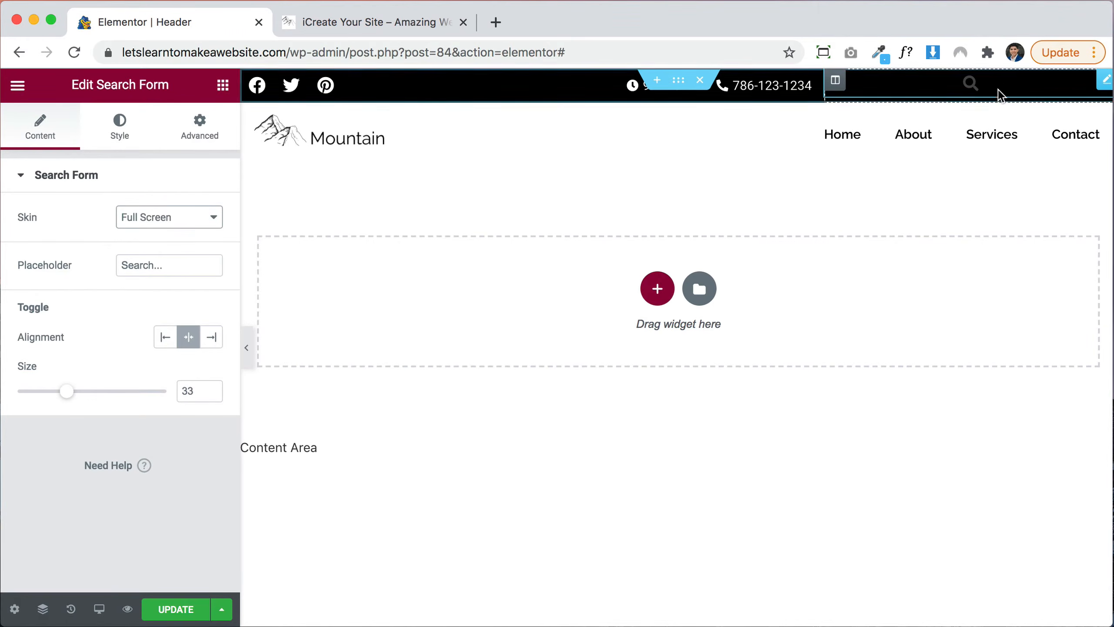
click(971, 86)
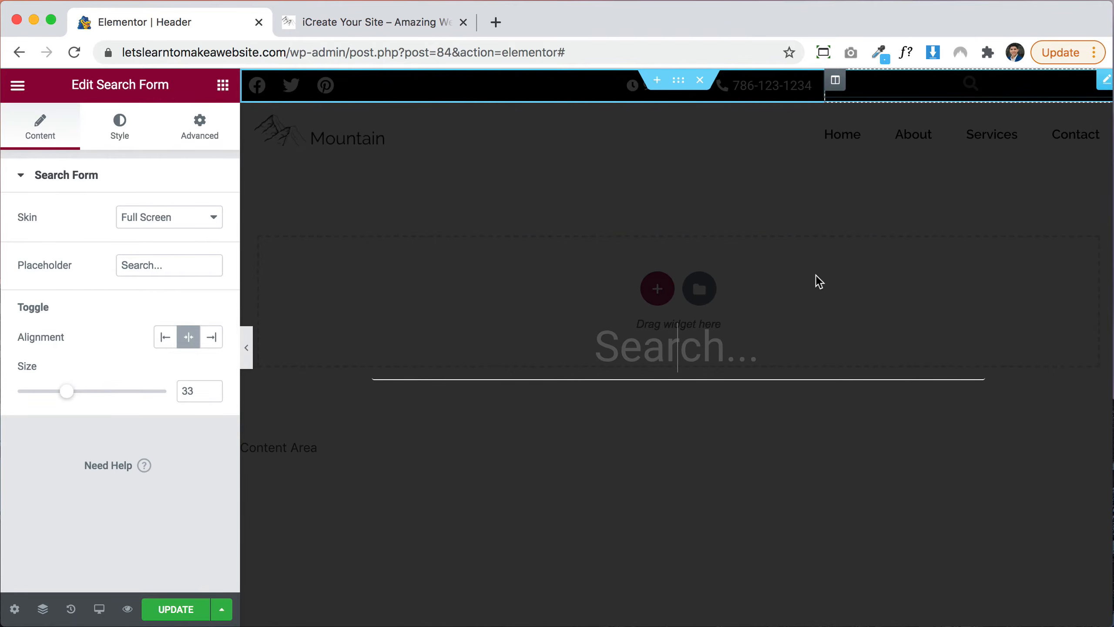
click(142, 222)
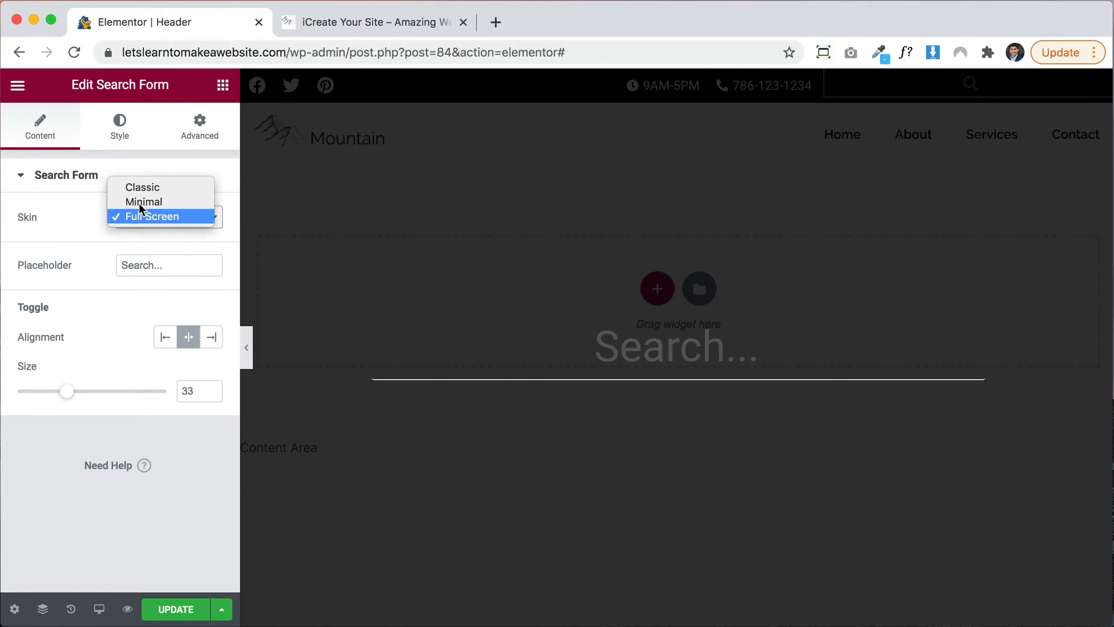
click(143, 187)
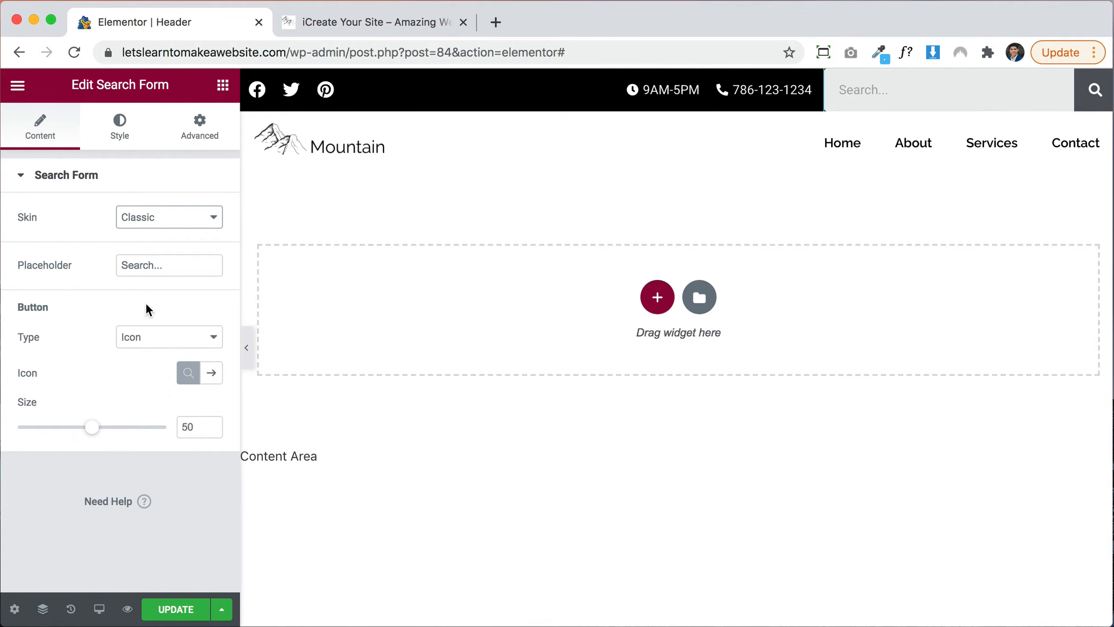
Keep the search button type as Icon, try the arrow icon, and switch back to the magnifying glass
click(165, 351)
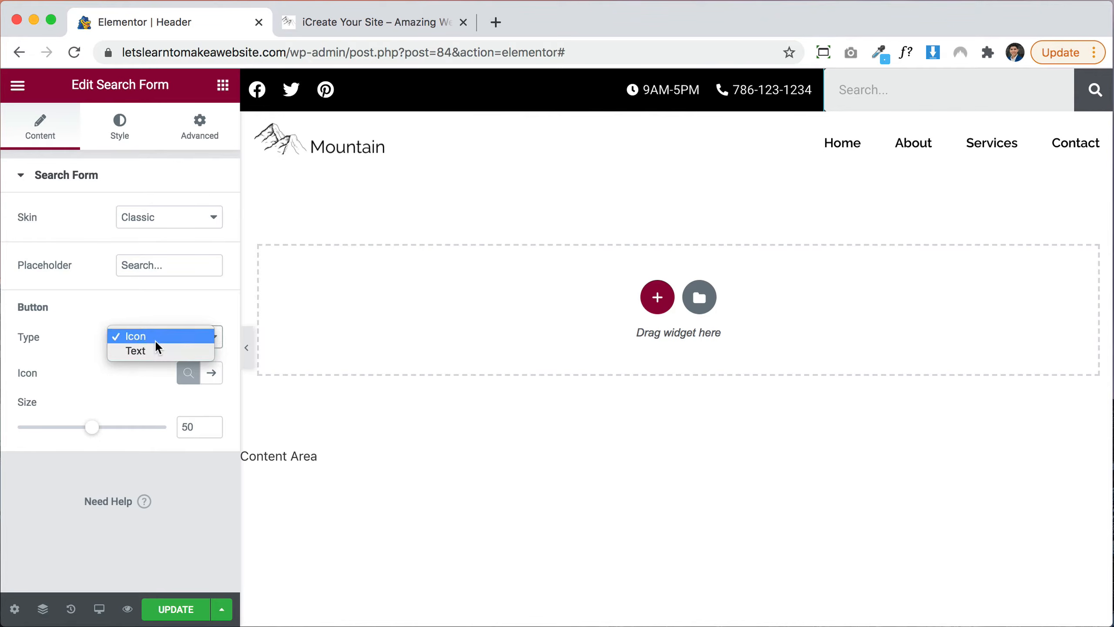
click(155, 340)
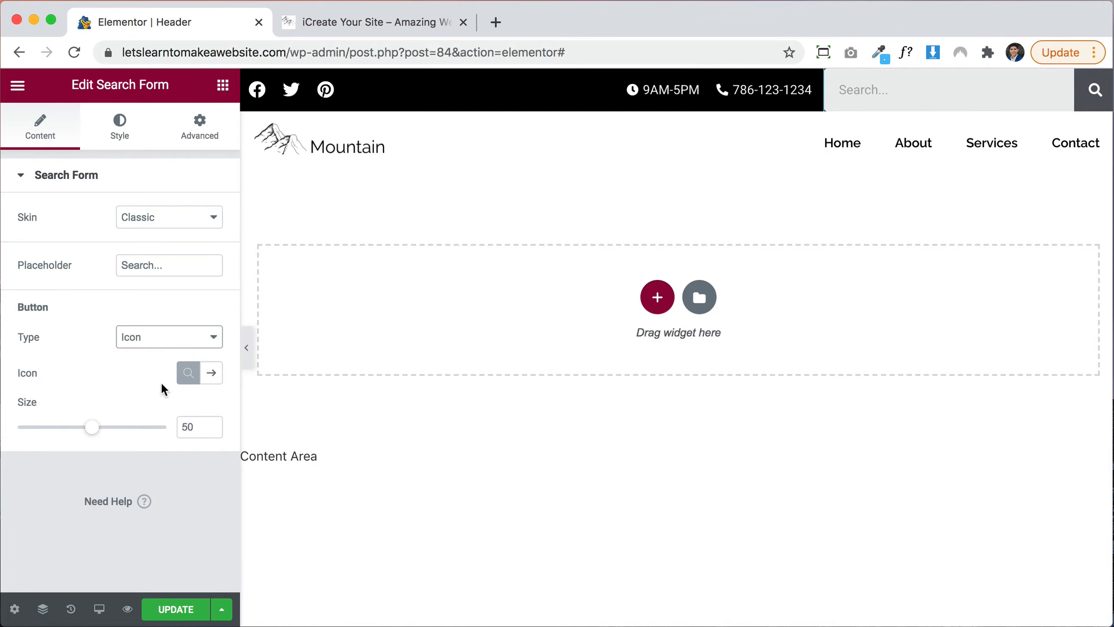
click(212, 374)
click(192, 375)
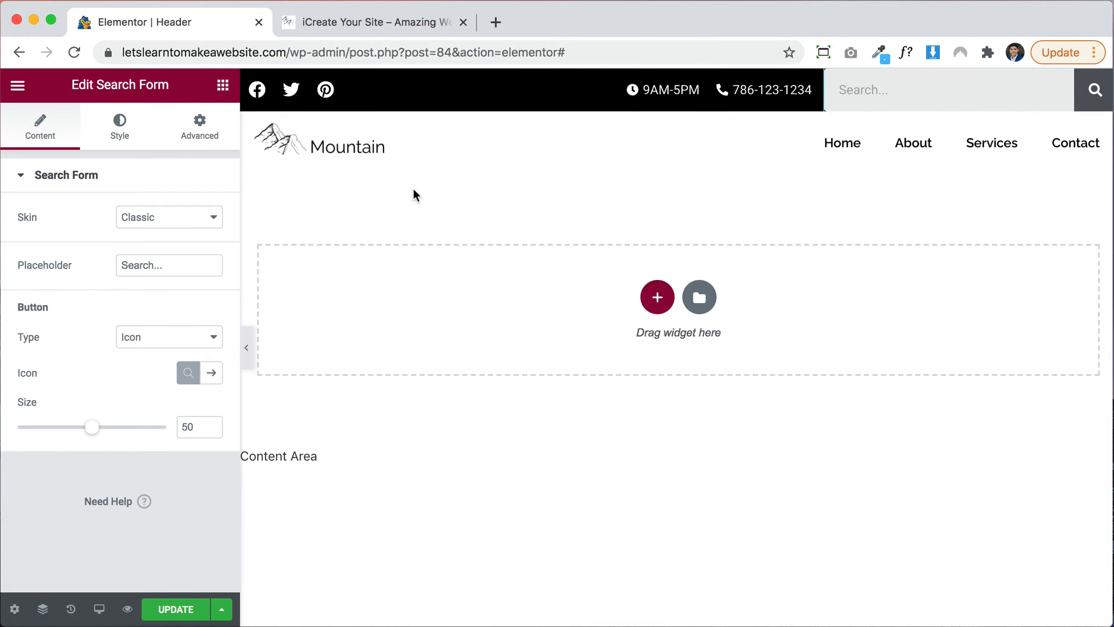
Give the search form 10 px of padding on all four sides
click(199, 132)
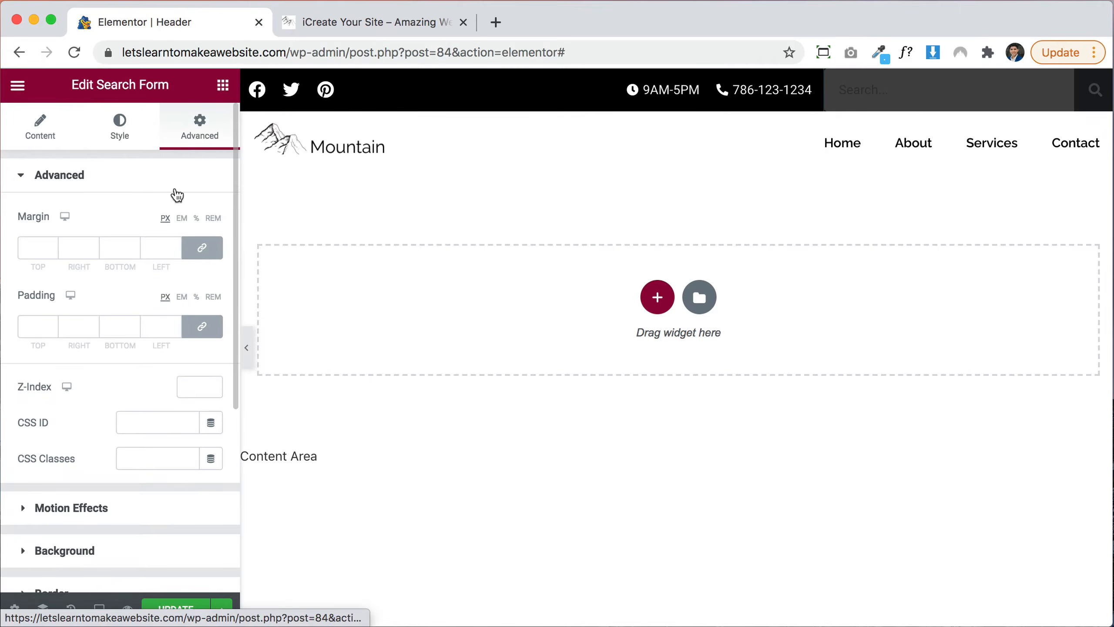
click(27, 324)
text(10)
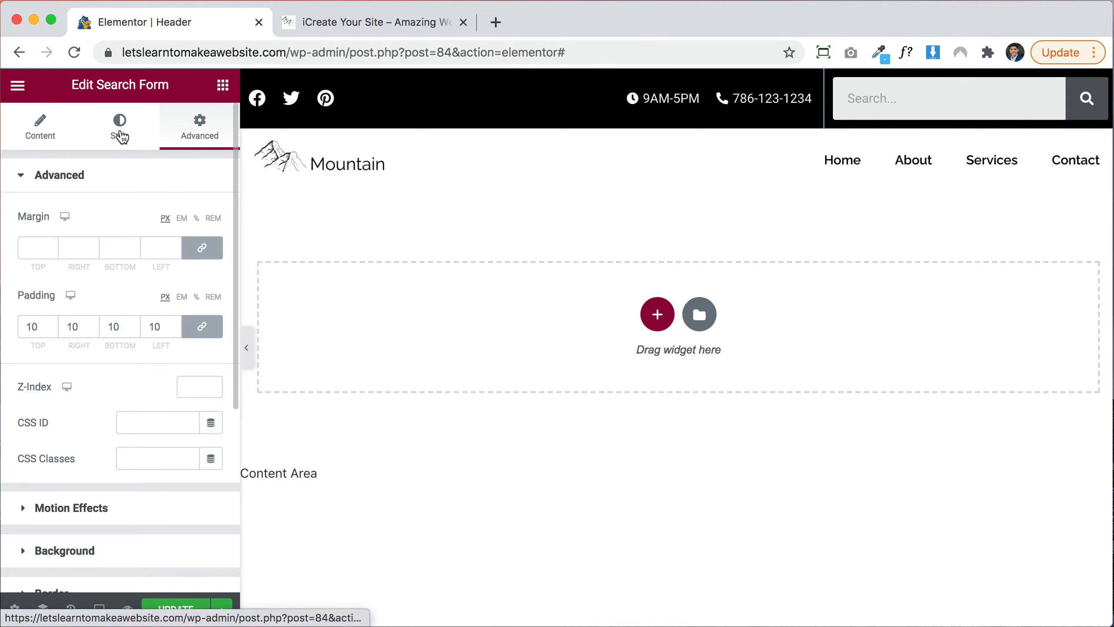
Set the search input's text color to black #000000 and its background color to white #FFFFFF
click(121, 134)
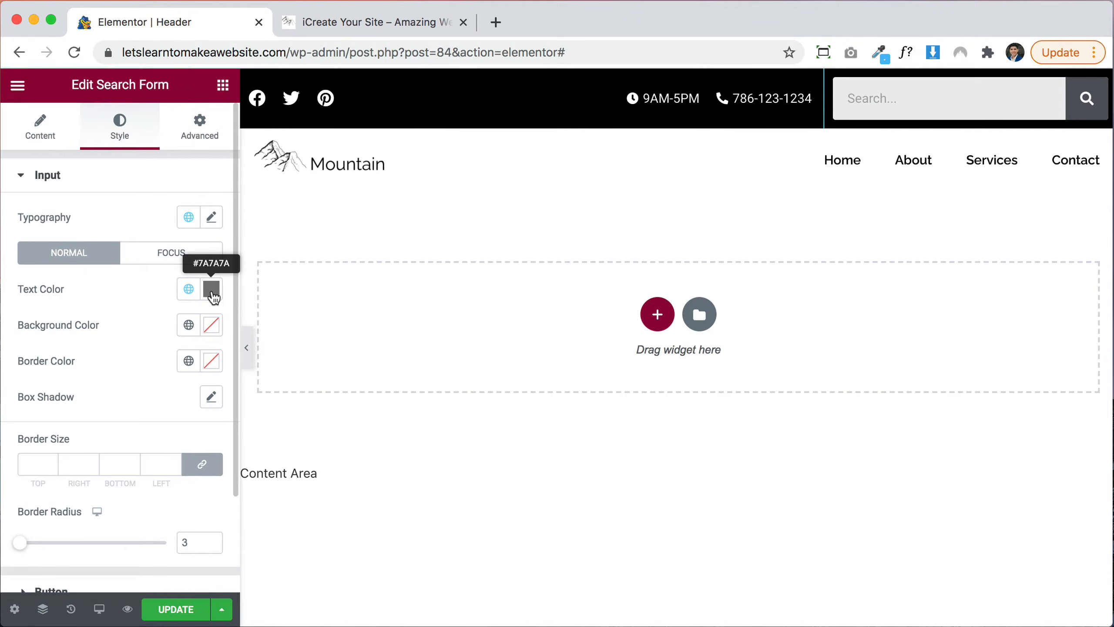
click(212, 289)
drag(177, 384, 182, 523)
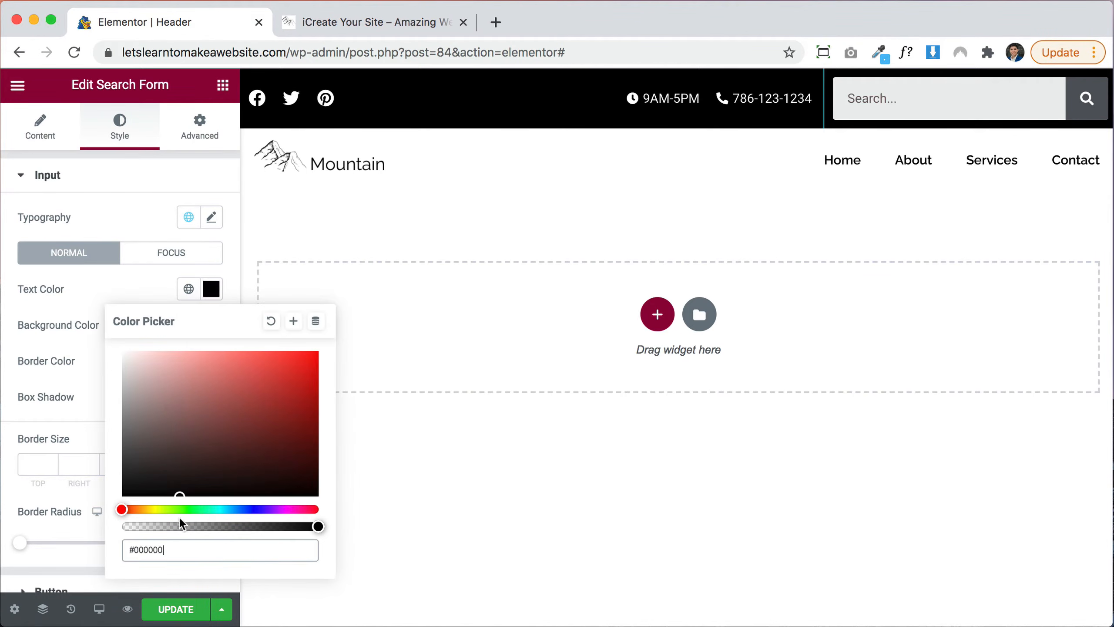
click(116, 301)
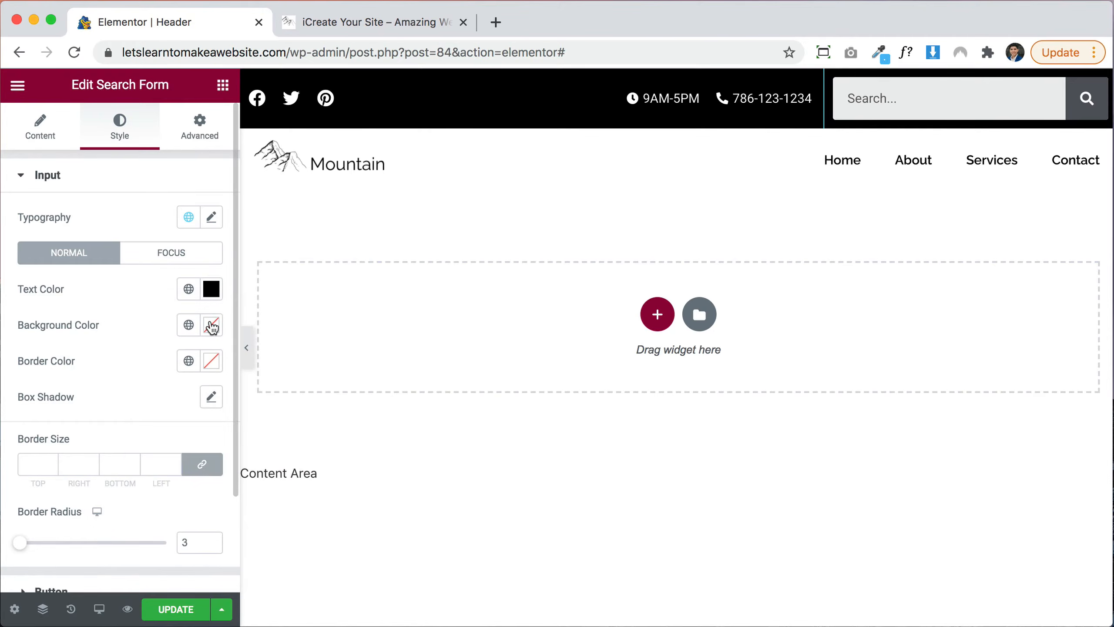
click(212, 327)
drag(179, 406, 107, 376)
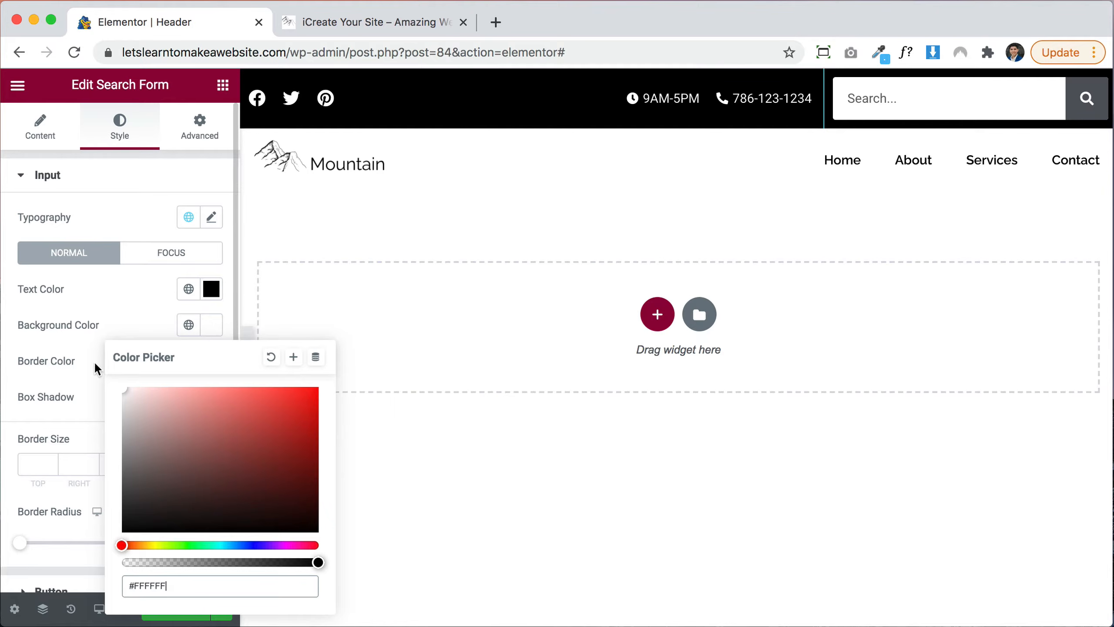
click(85, 293)
Set the search button's background color to dark gray #393939
scroll(113, 382, down, 3)
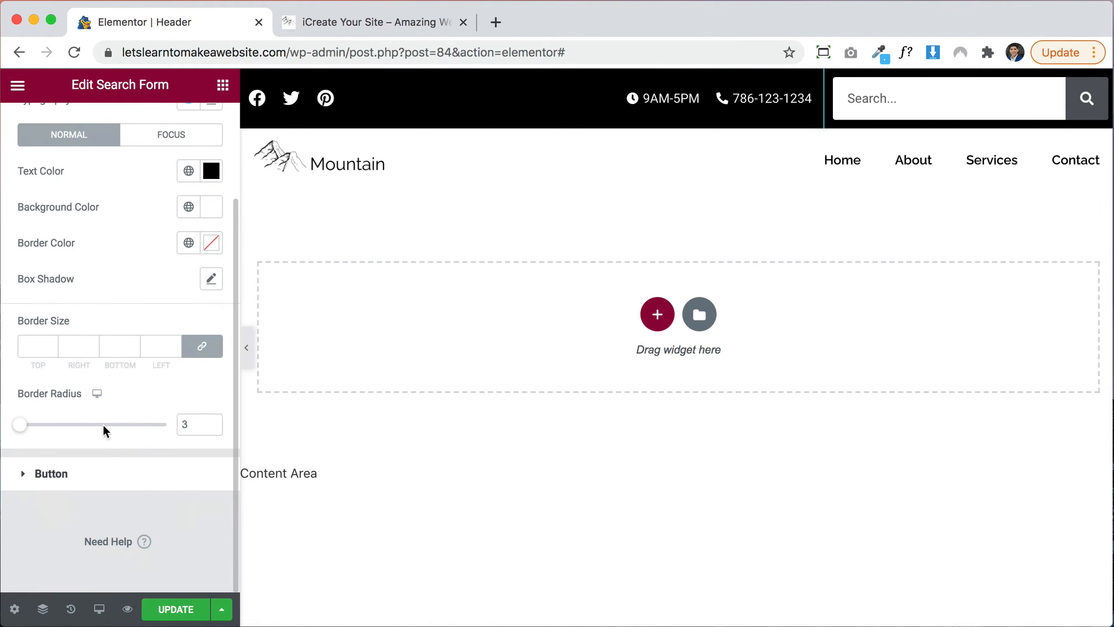
click(96, 476)
click(213, 331)
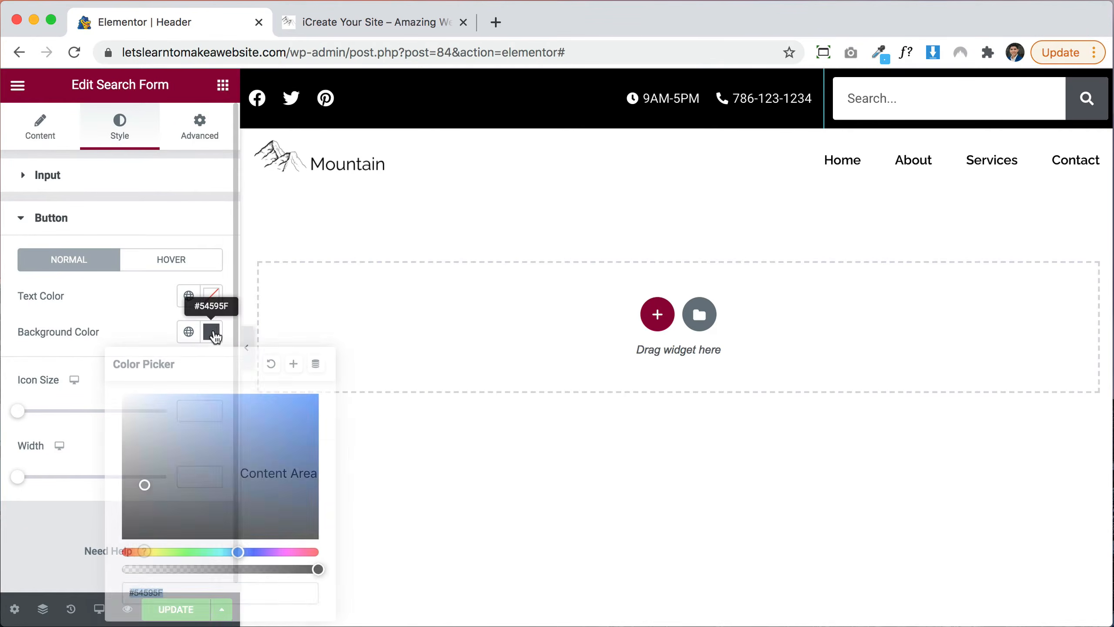
drag(145, 485, 119, 513)
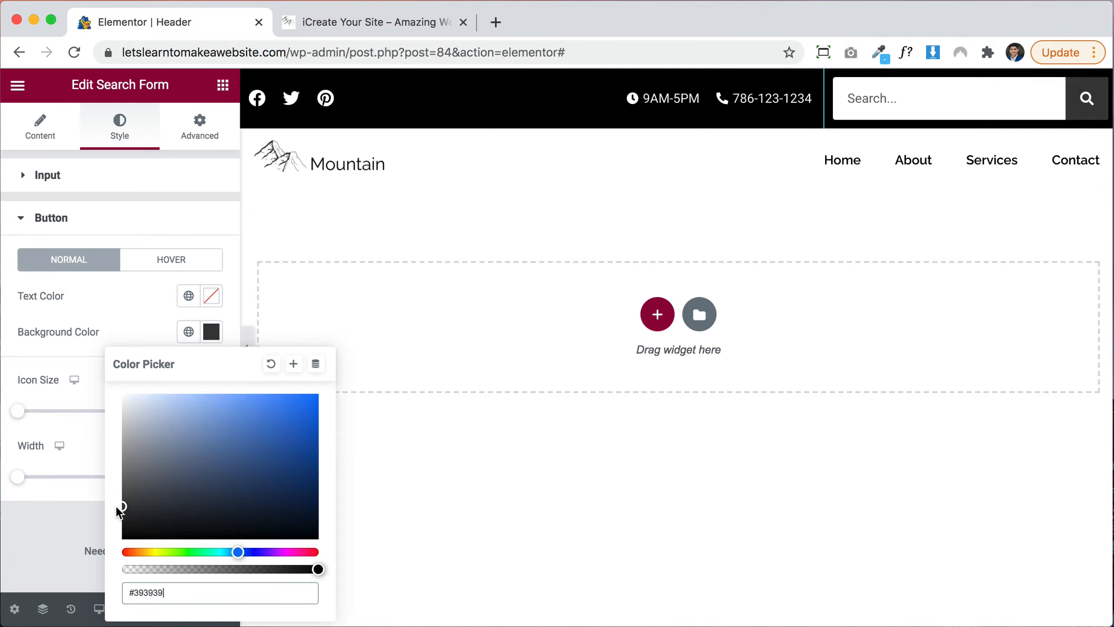
click(79, 304)
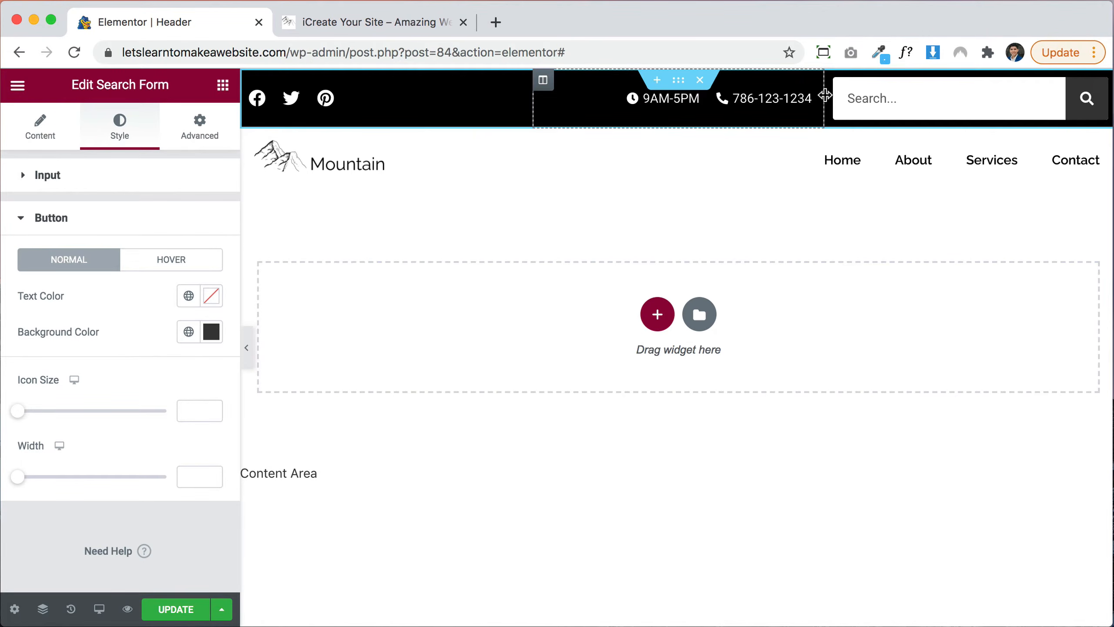
Narrow the search form's column in the black header bar, widening the hours-and-phone column beside it
drag(822, 96, 937, 108)
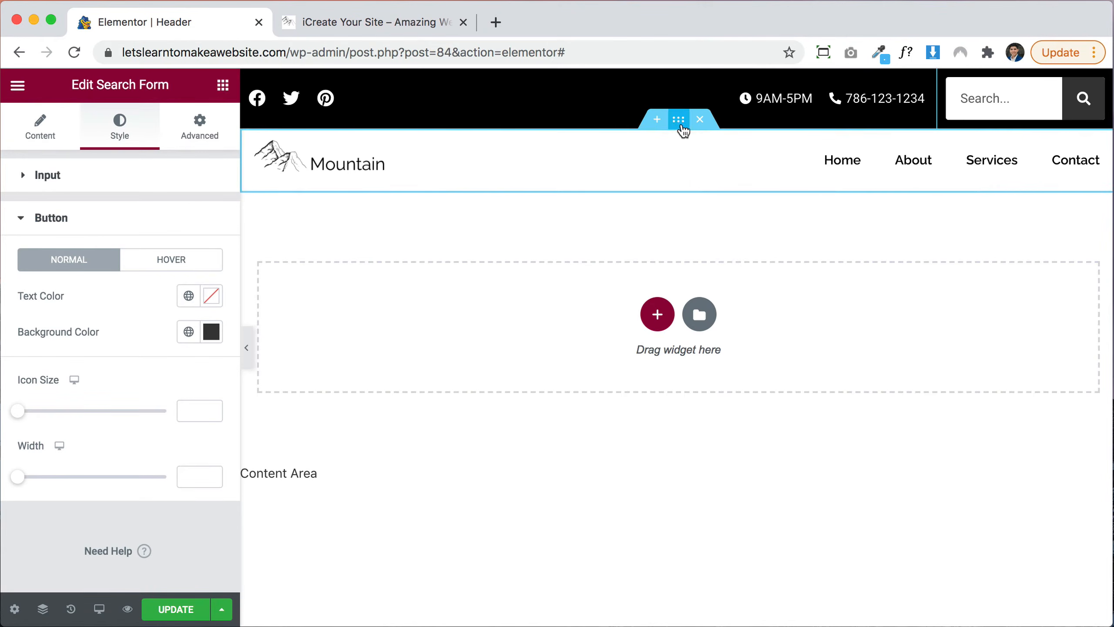
Make the background color of the logo-and-menu section fully transparent
click(679, 120)
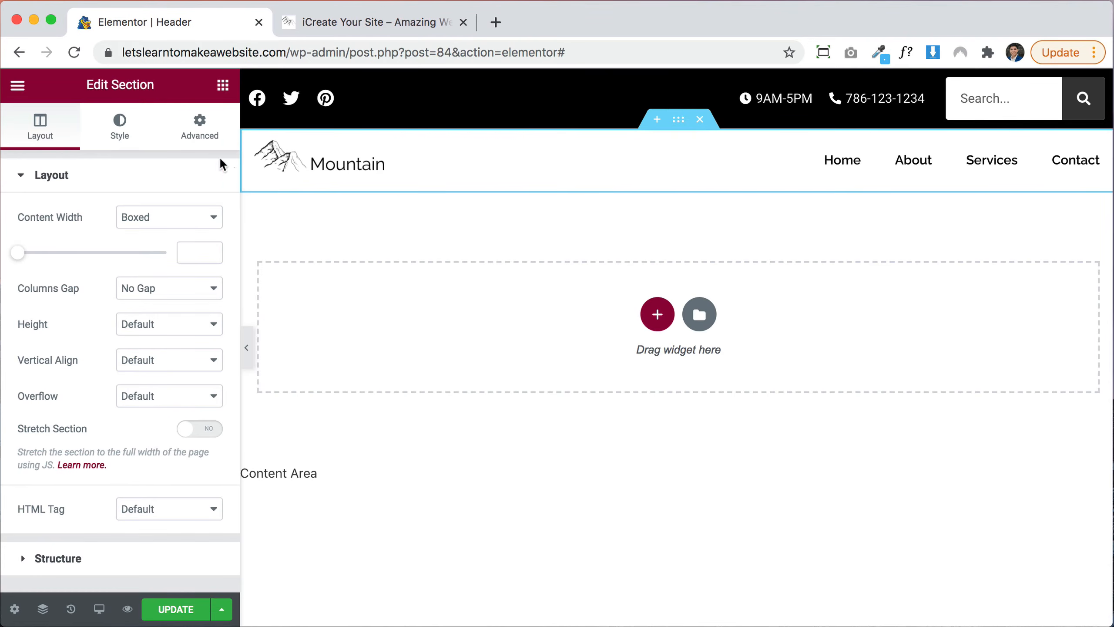
click(131, 139)
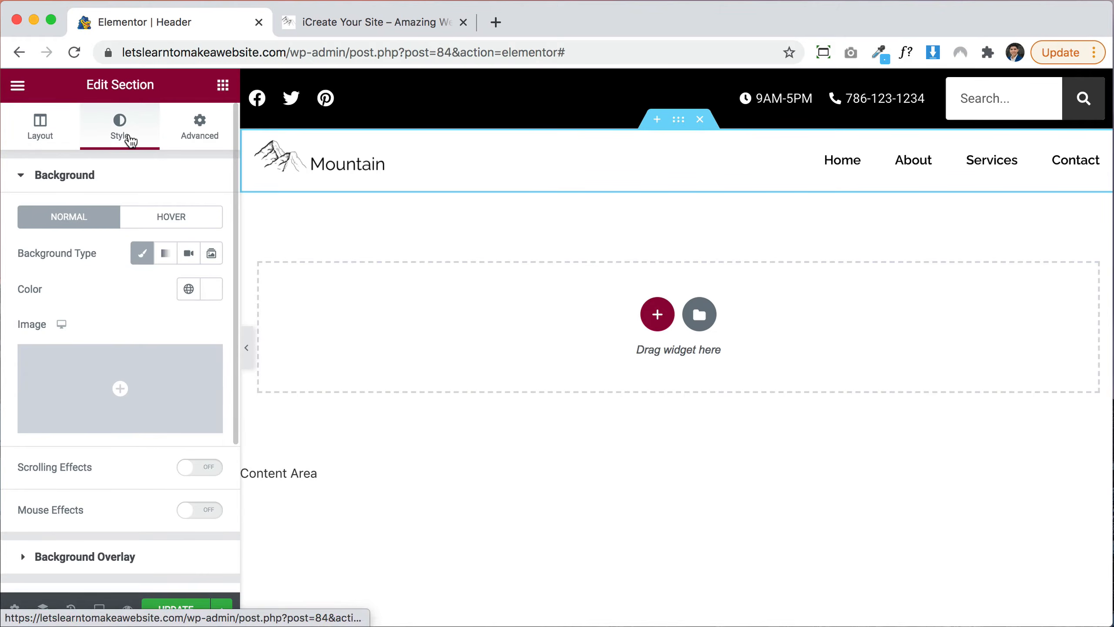
click(212, 290)
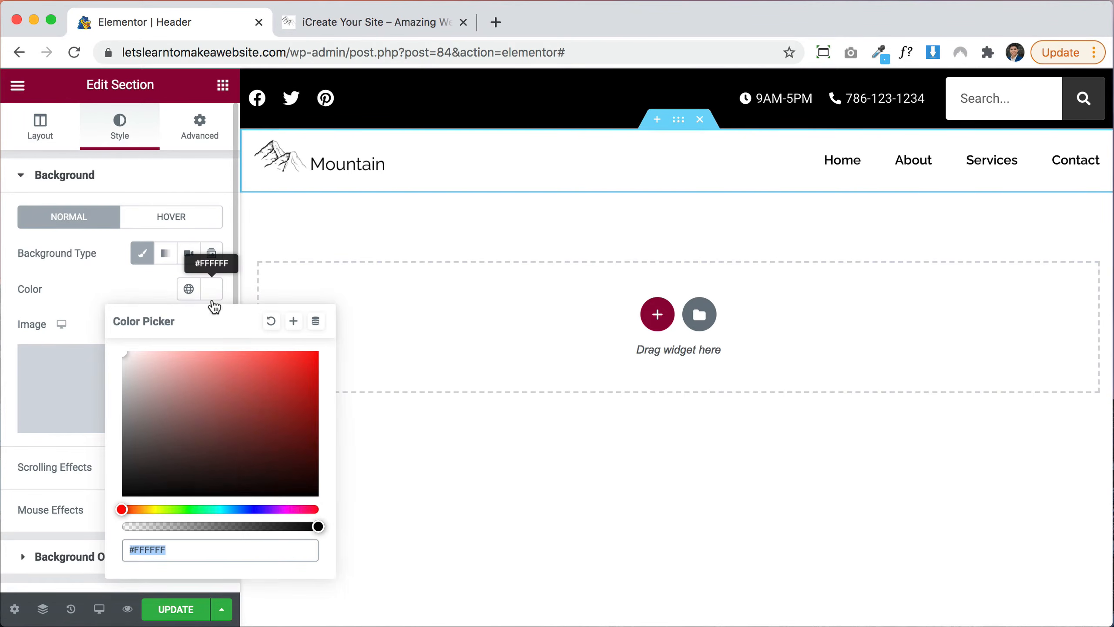
drag(318, 528, 117, 531)
click(70, 281)
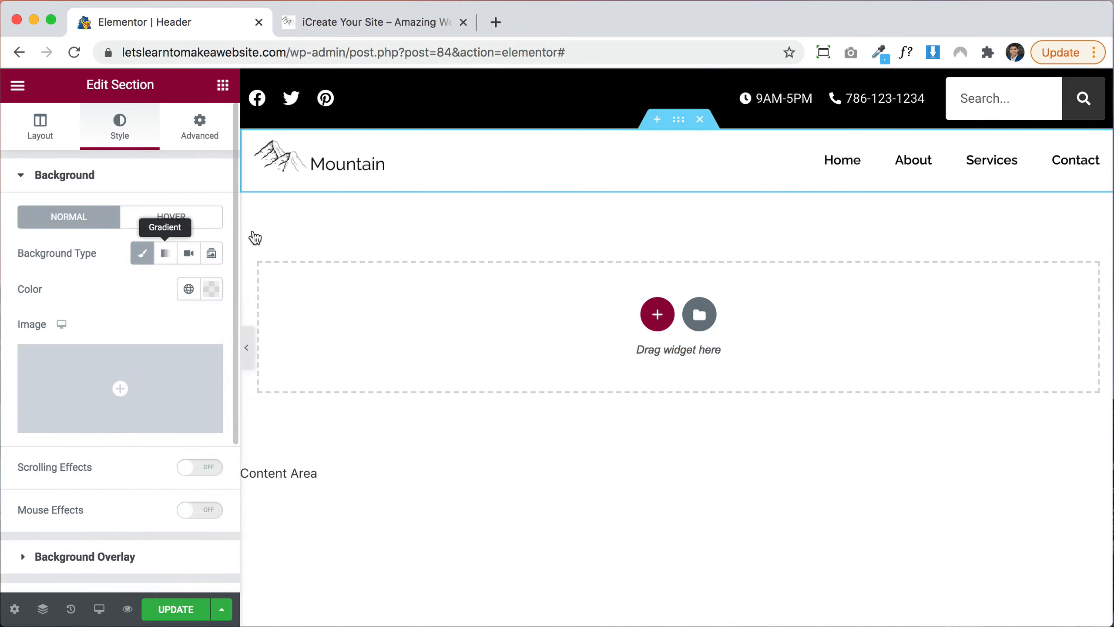
Replace the header logo image with the newly uploaded logo.png
click(346, 169)
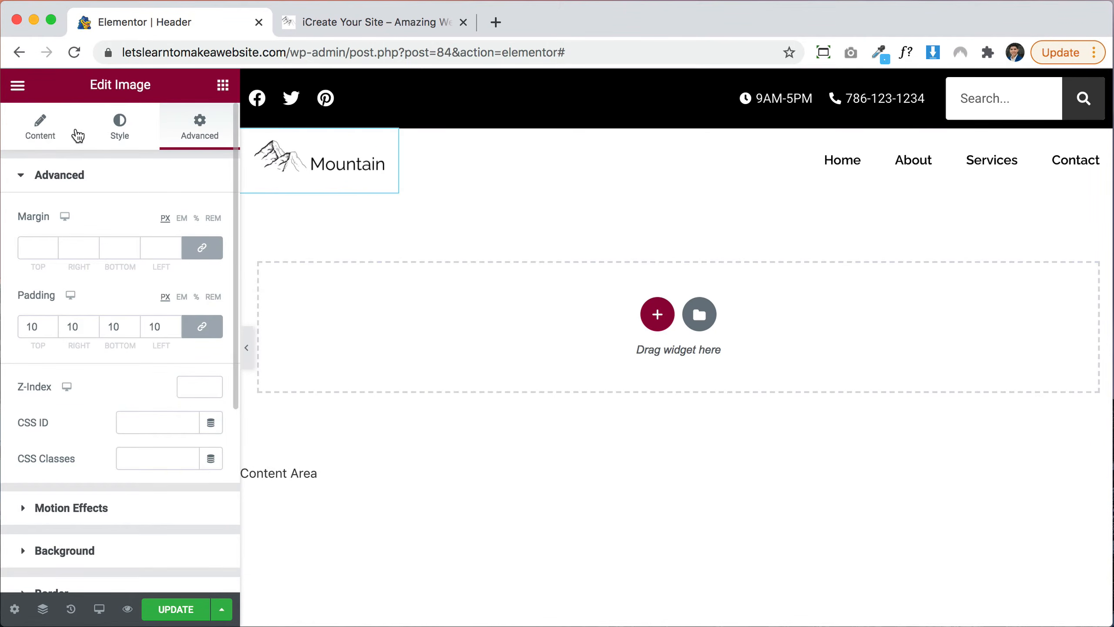
click(41, 129)
click(125, 268)
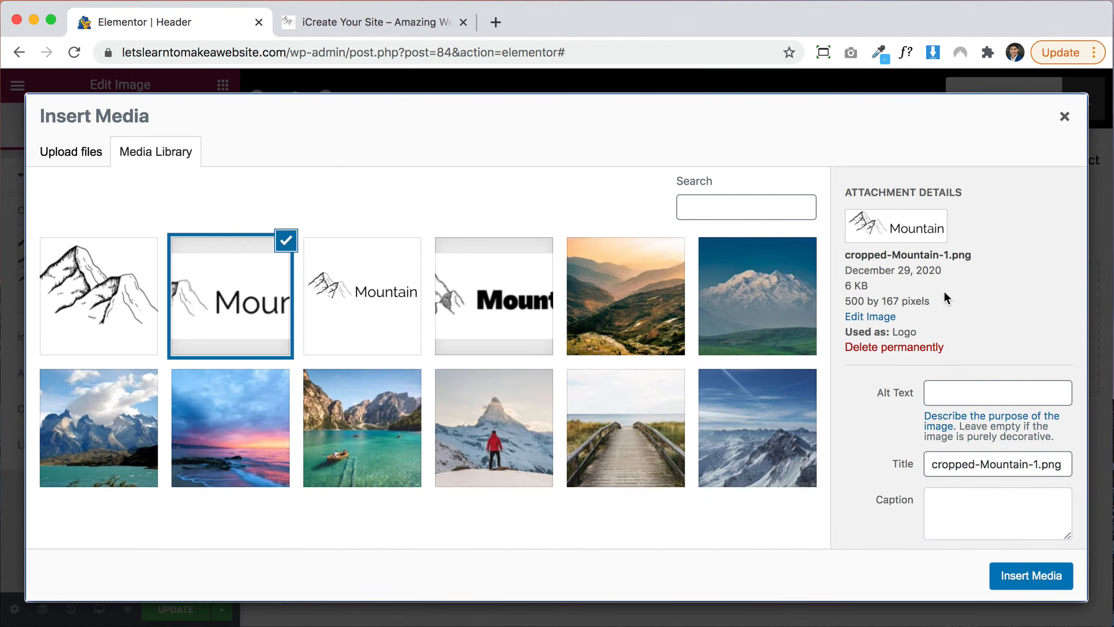
click(1067, 120)
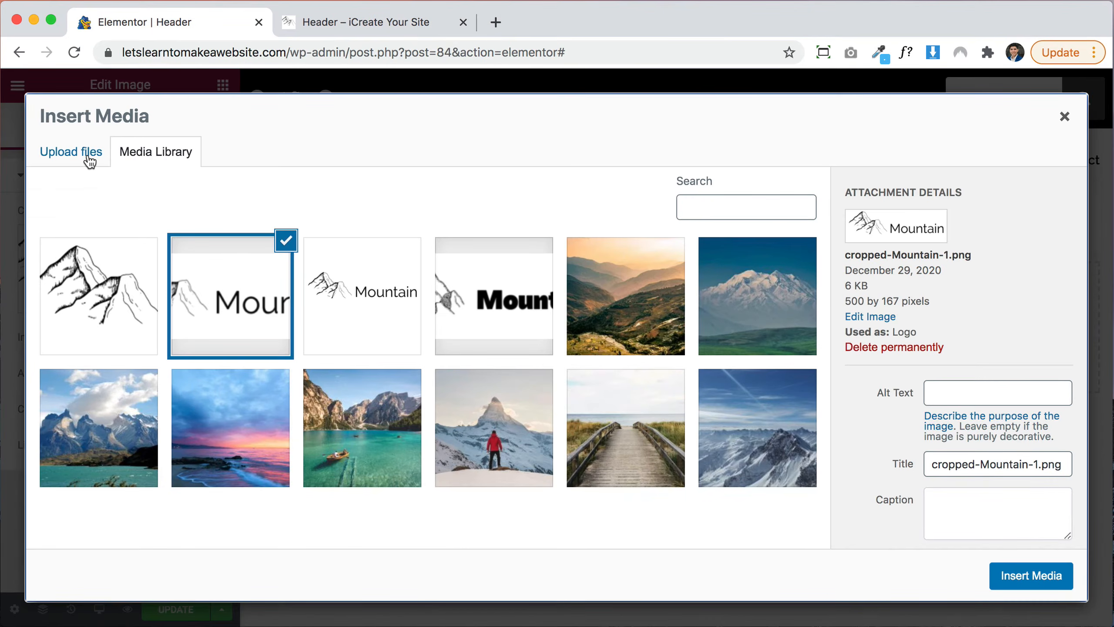
click(87, 158)
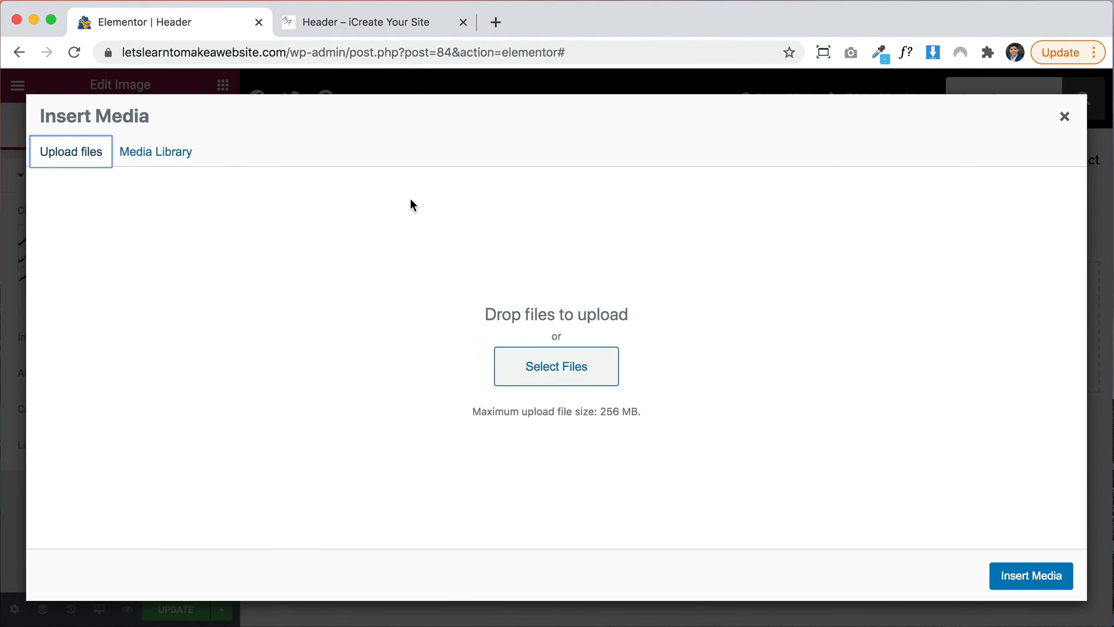
click(556, 366)
click(823, 431)
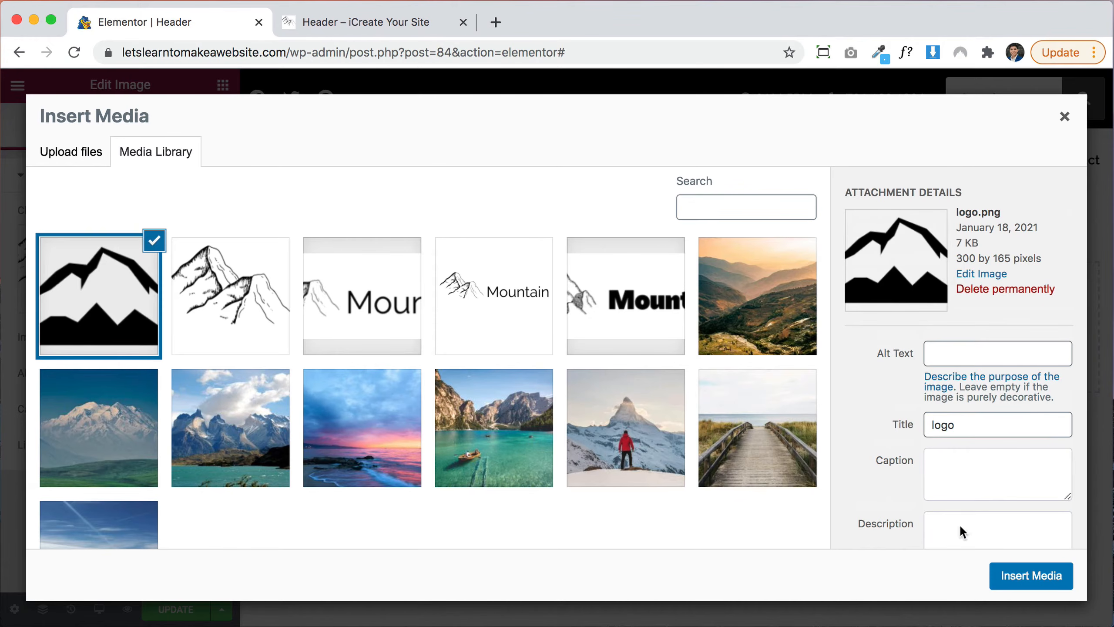
click(1029, 578)
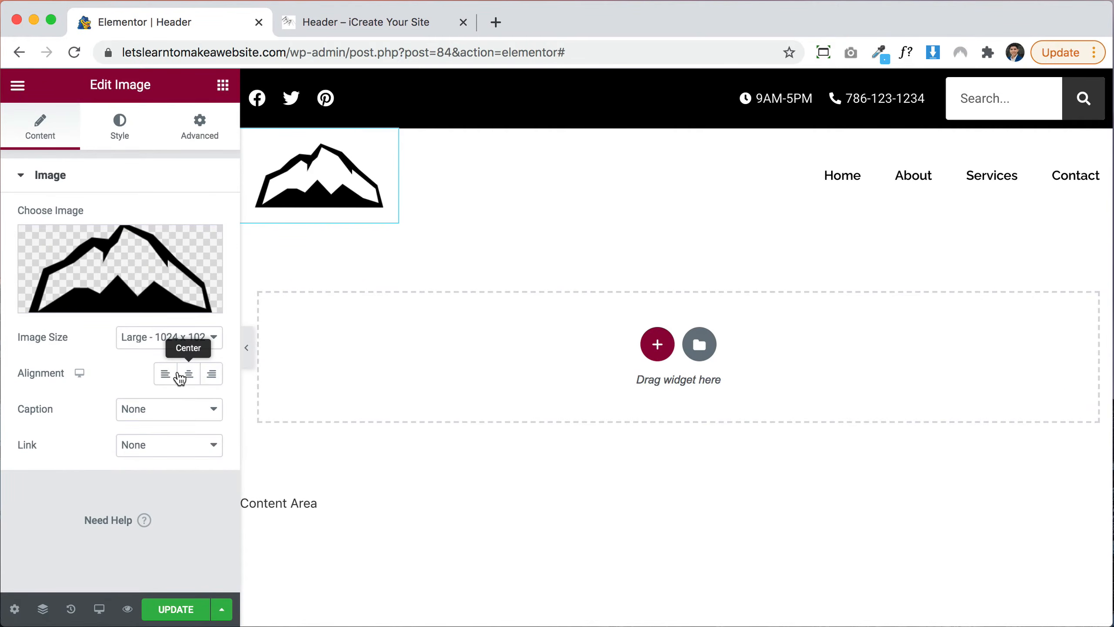
Set the logo image's width to 60%
click(115, 144)
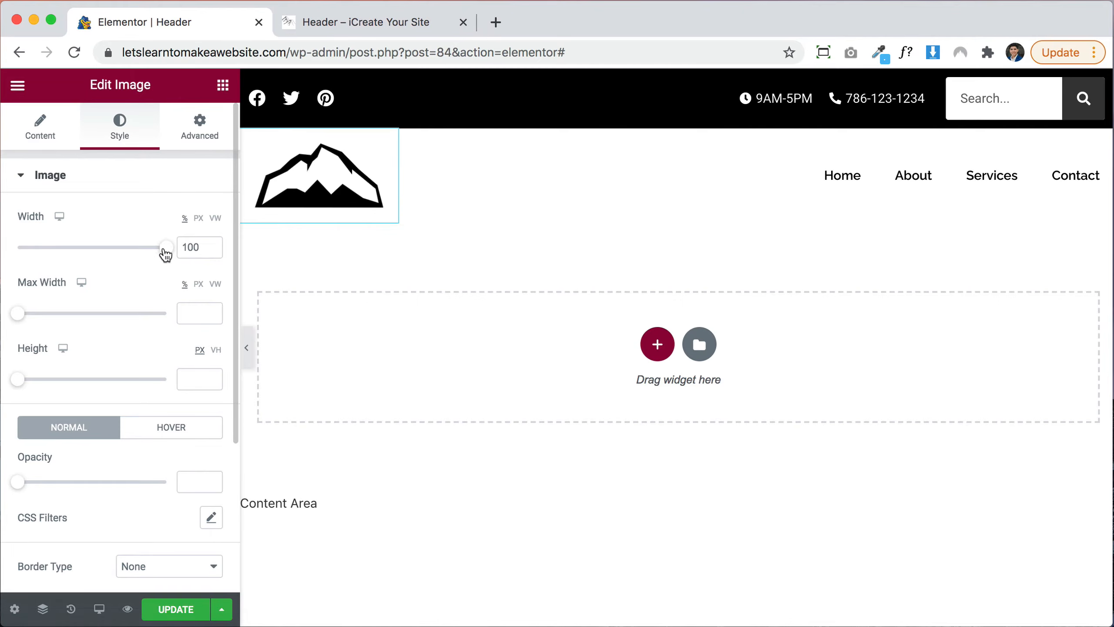
drag(166, 255, 108, 253)
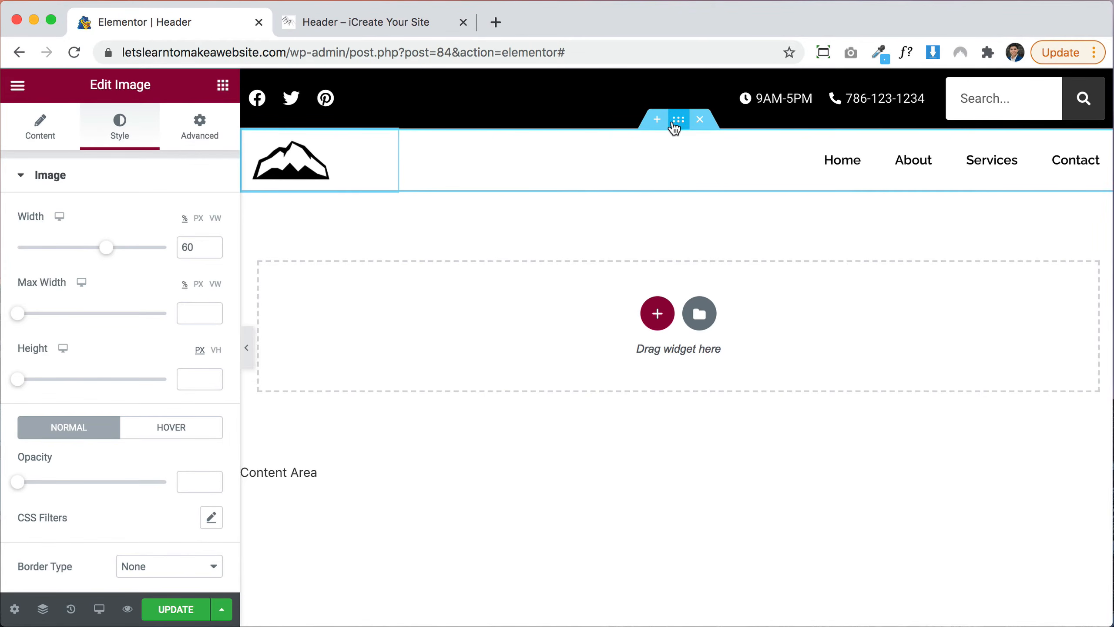
click(678, 120)
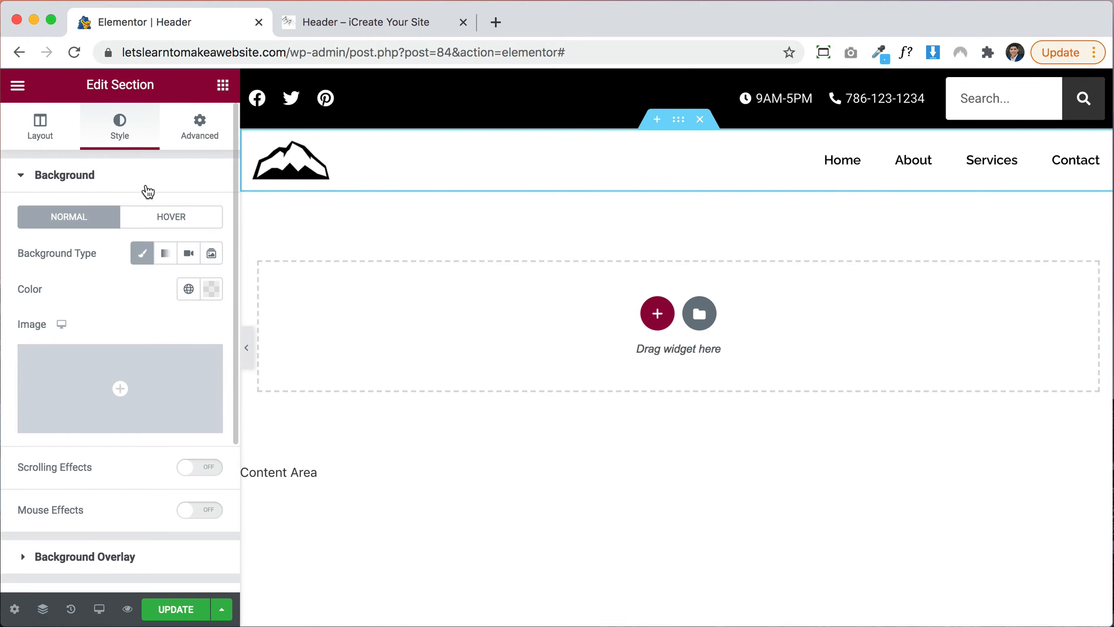
click(215, 297)
click(67, 291)
Save the header template and check the new logo and search form on the live home page
click(175, 610)
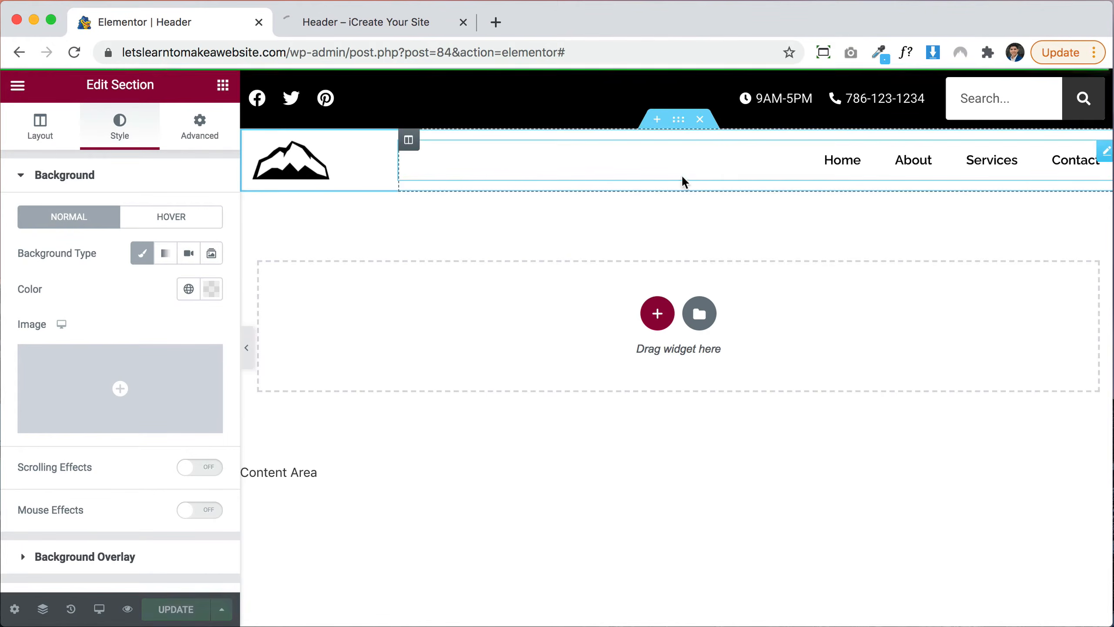
click(387, 23)
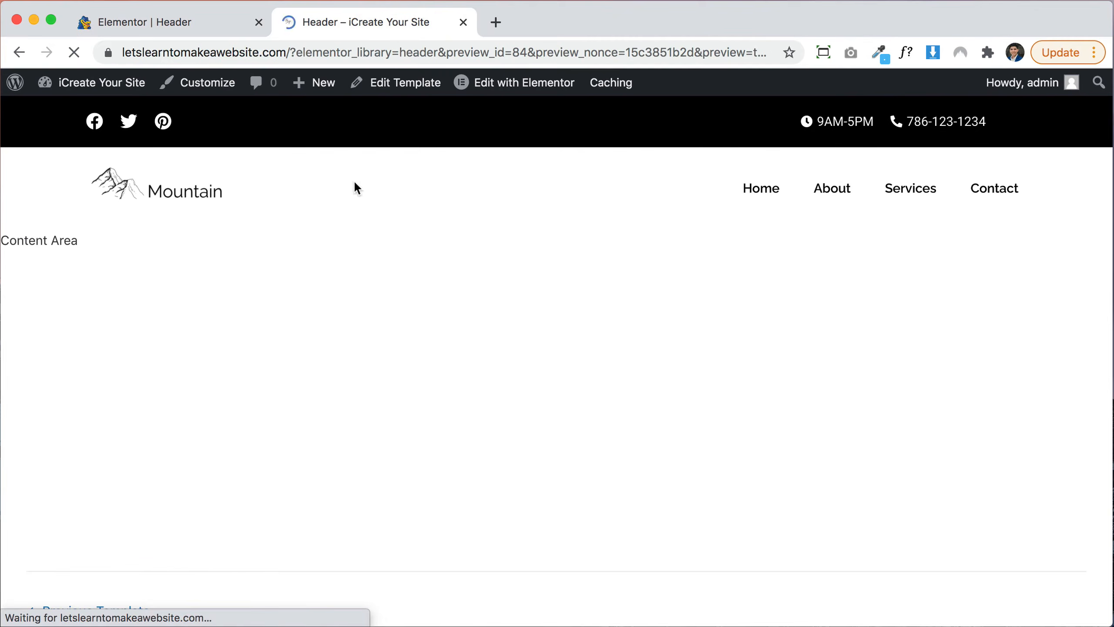
click(762, 198)
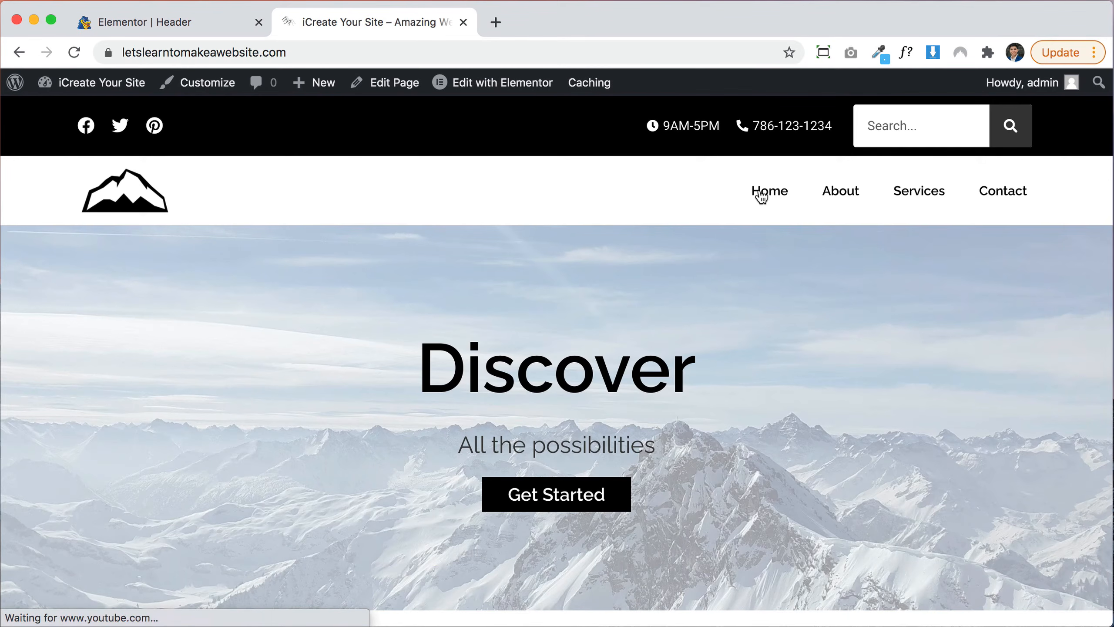
scroll(528, 315, down, 3)
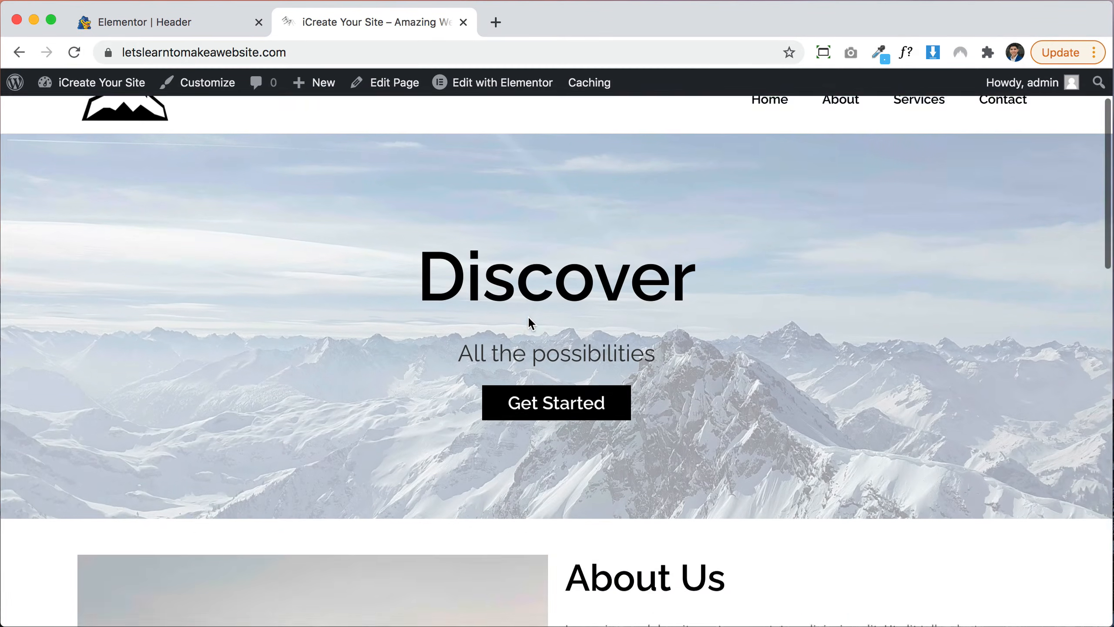
scroll(528, 315, up, 3)
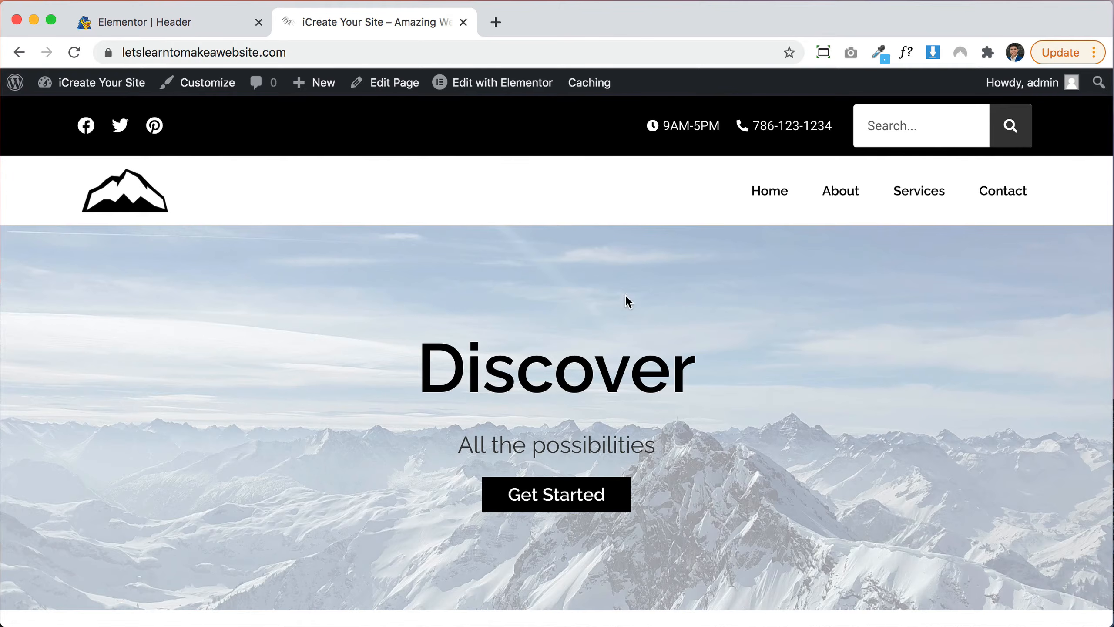
Unlink the margins of the logo-and-menu section and set its bottom margin to -50 px with a top margin of 0
click(213, 25)
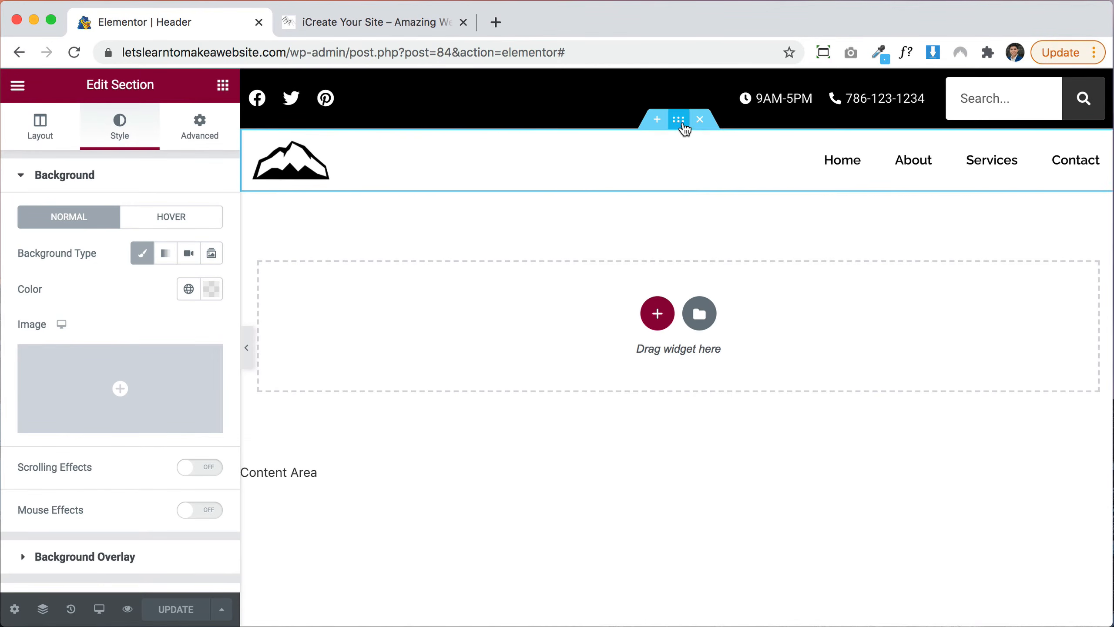
click(193, 121)
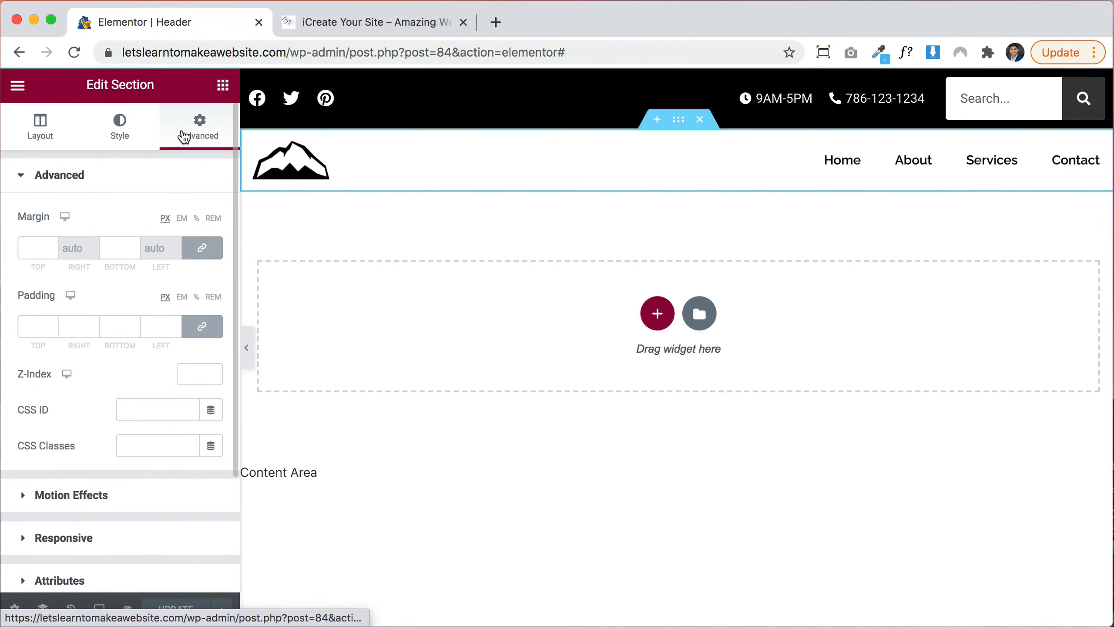
click(204, 249)
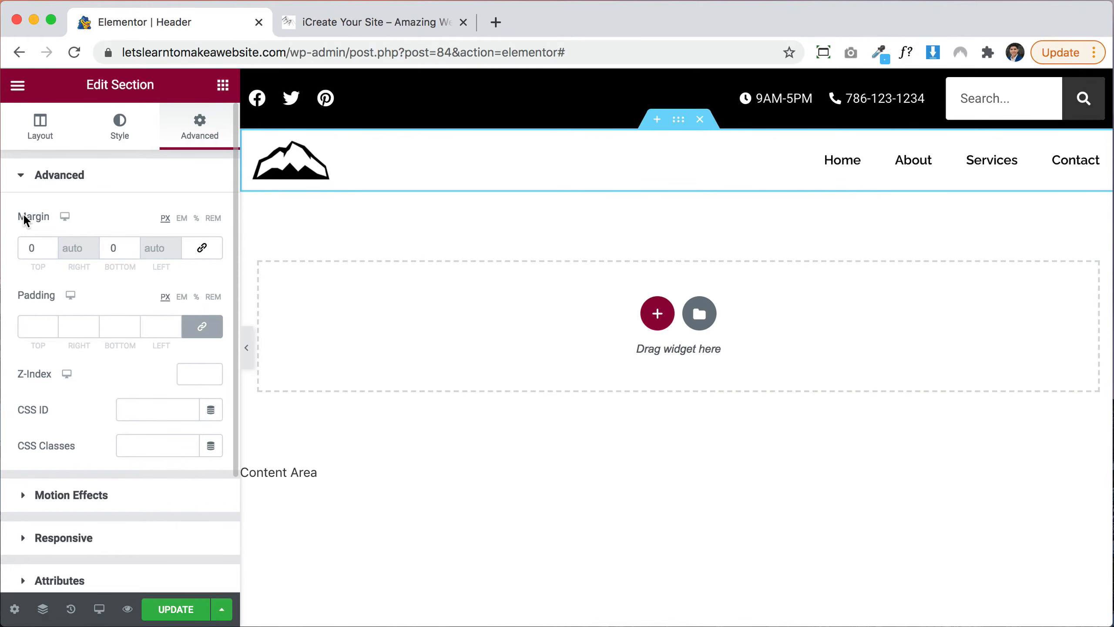
click(134, 251)
click(134, 251)
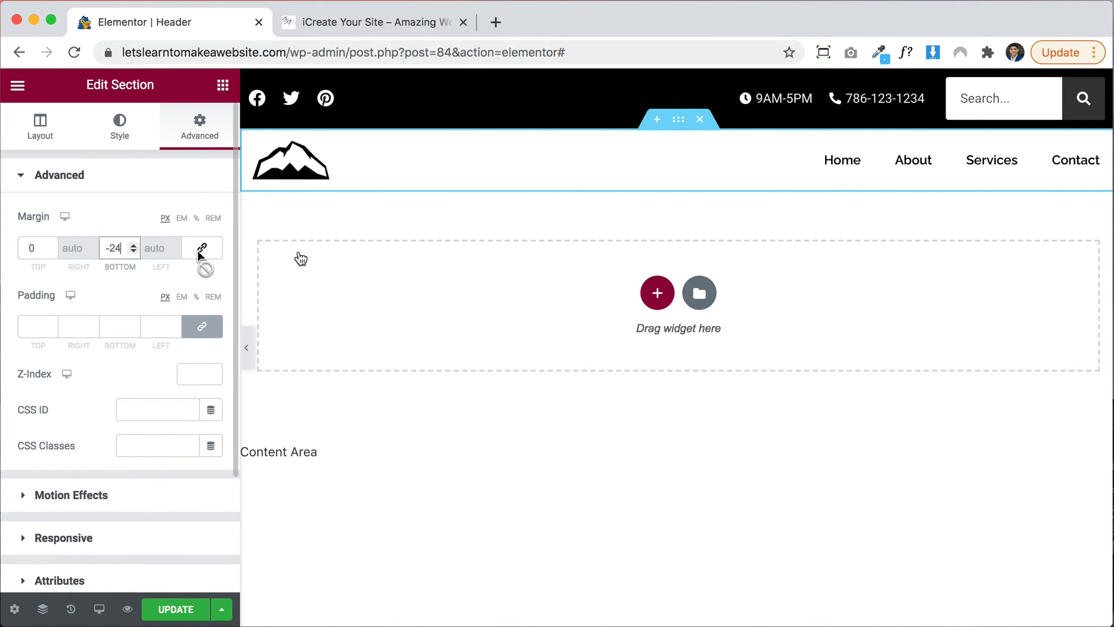
click(133, 251)
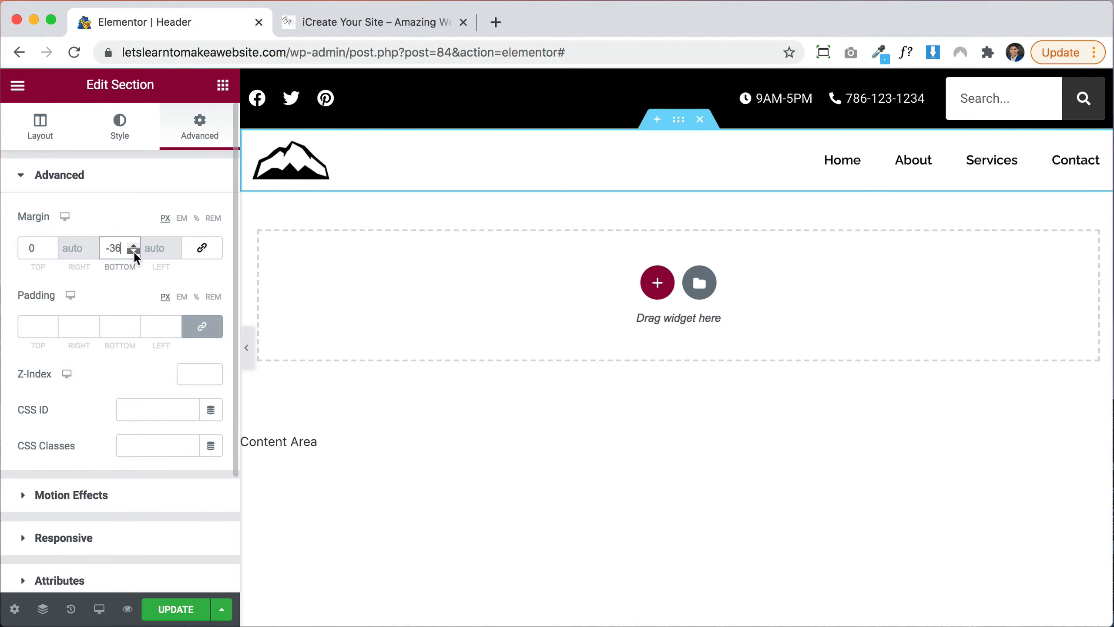
click(133, 252)
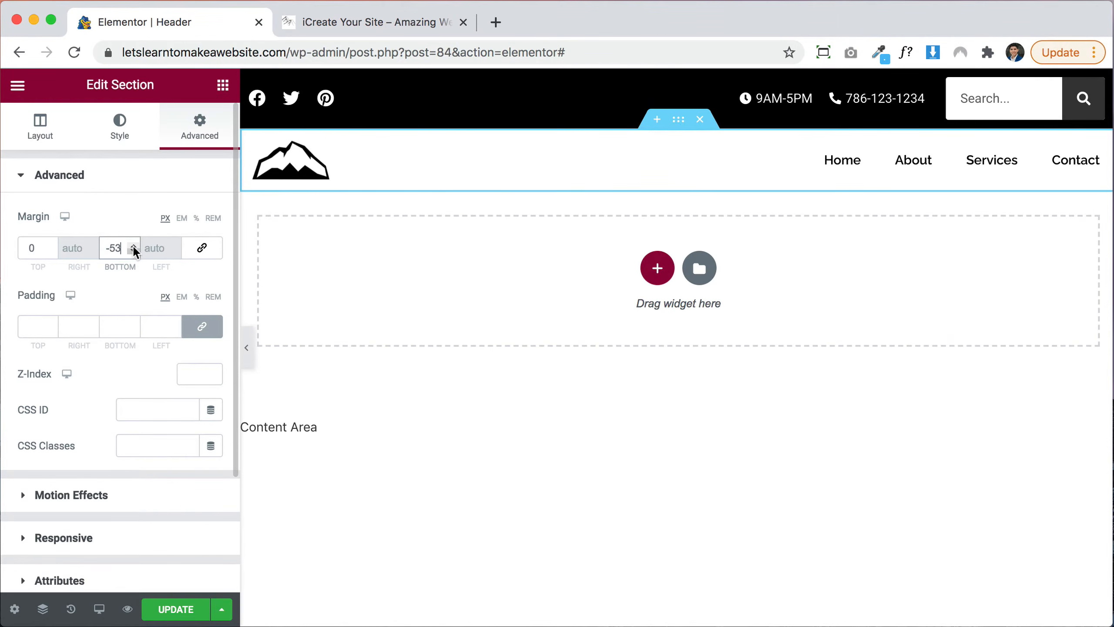
click(134, 245)
click(133, 245)
click(133, 245)
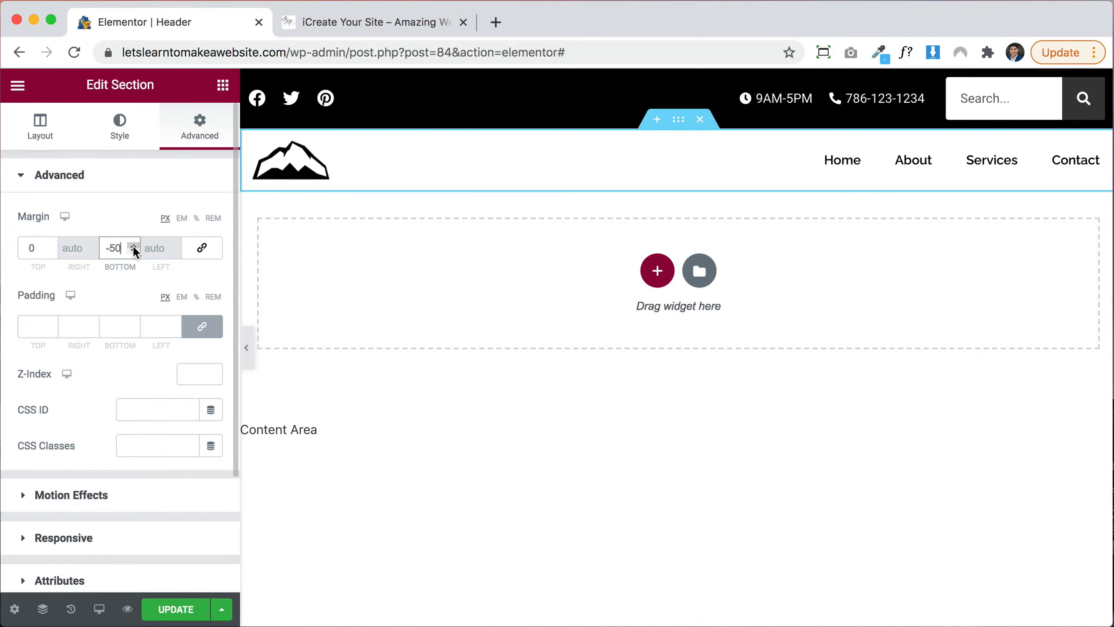
Save the header template and check on the home page how the hero image overlaps the menu section
click(177, 609)
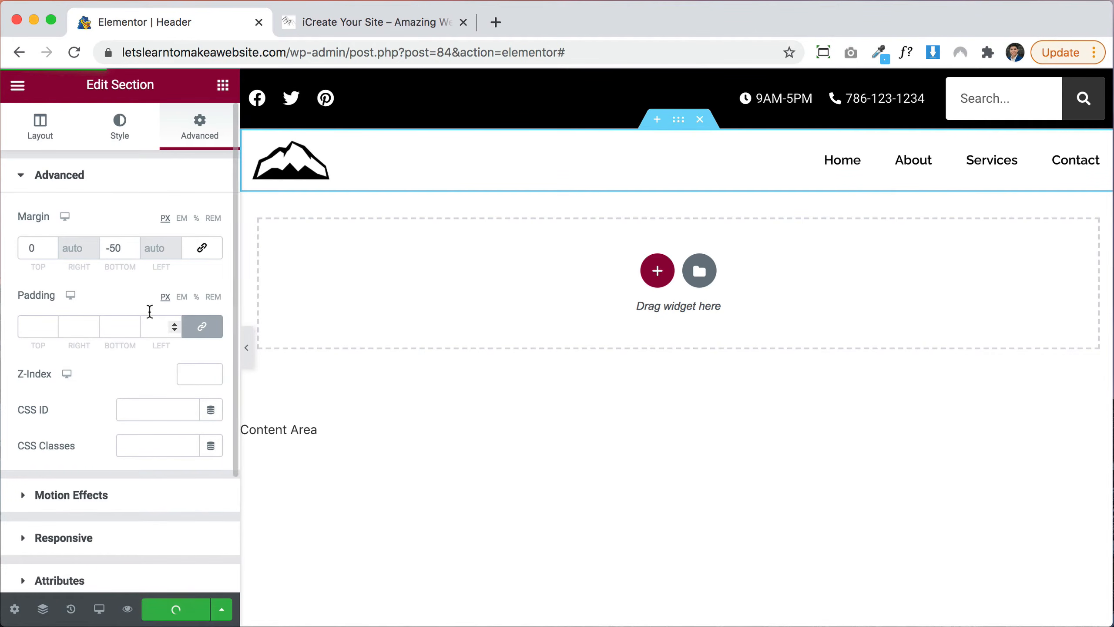
click(330, 23)
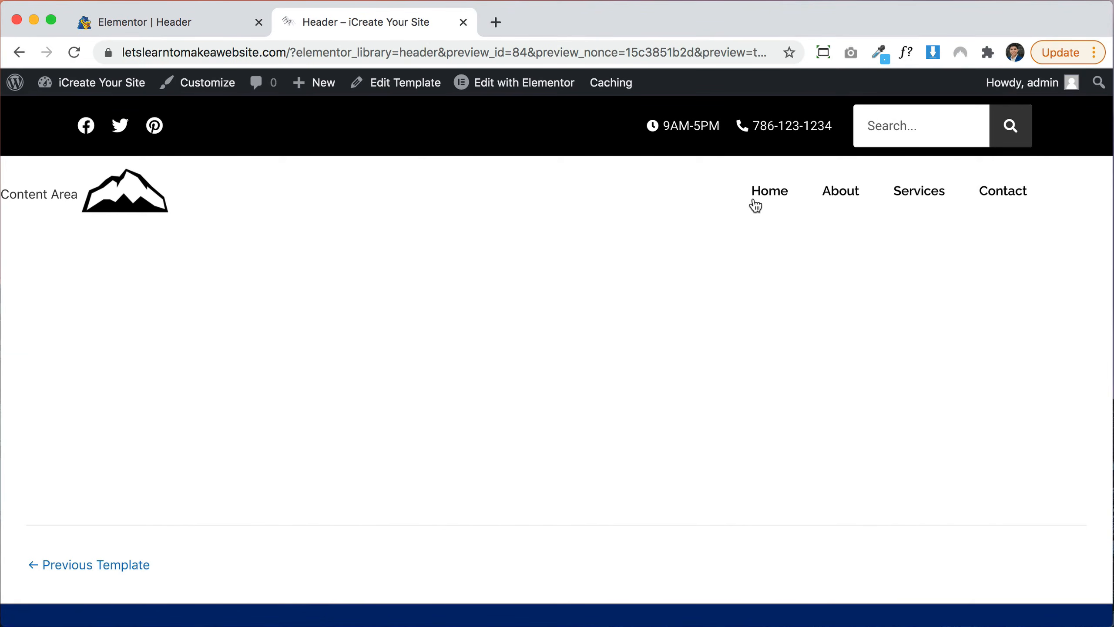
click(768, 197)
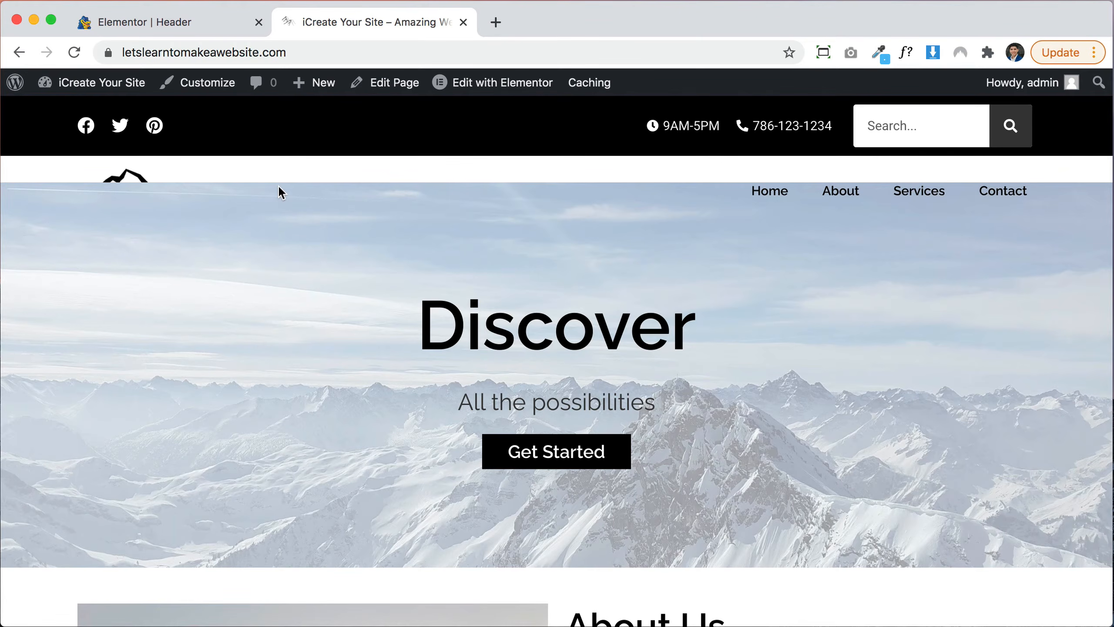
Set the z-index of the logo-and-menu section to 9
click(190, 25)
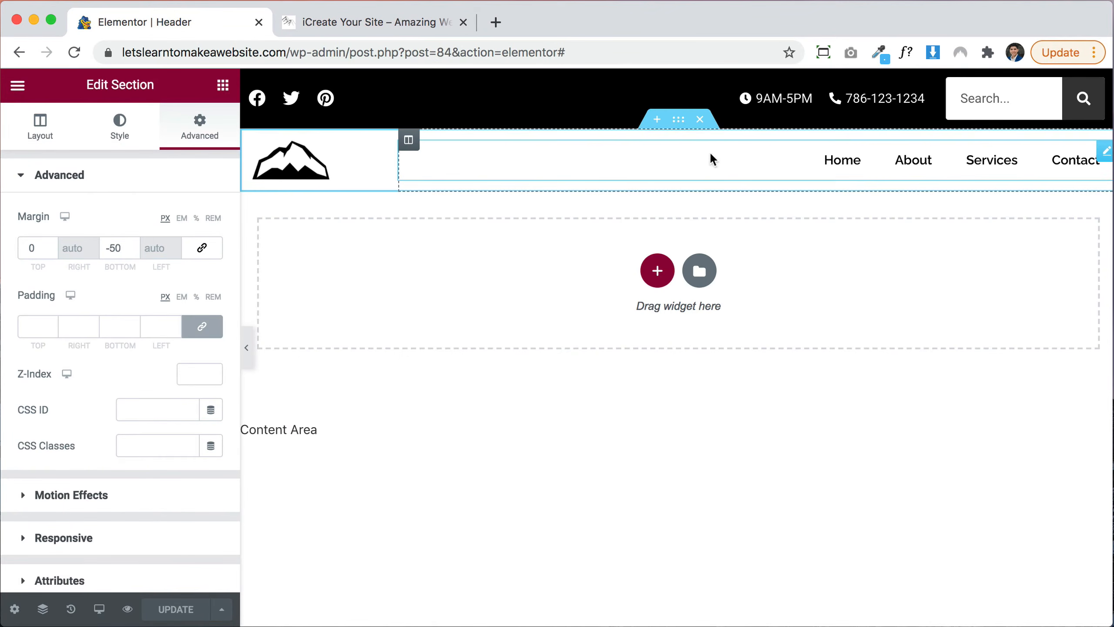
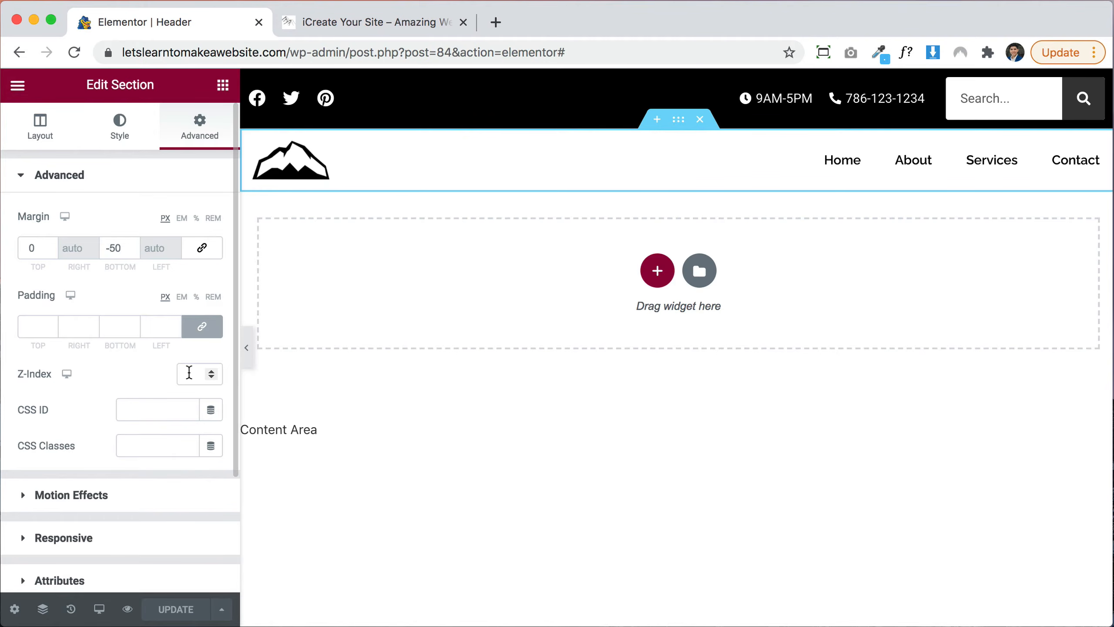
click(189, 372)
text(9)
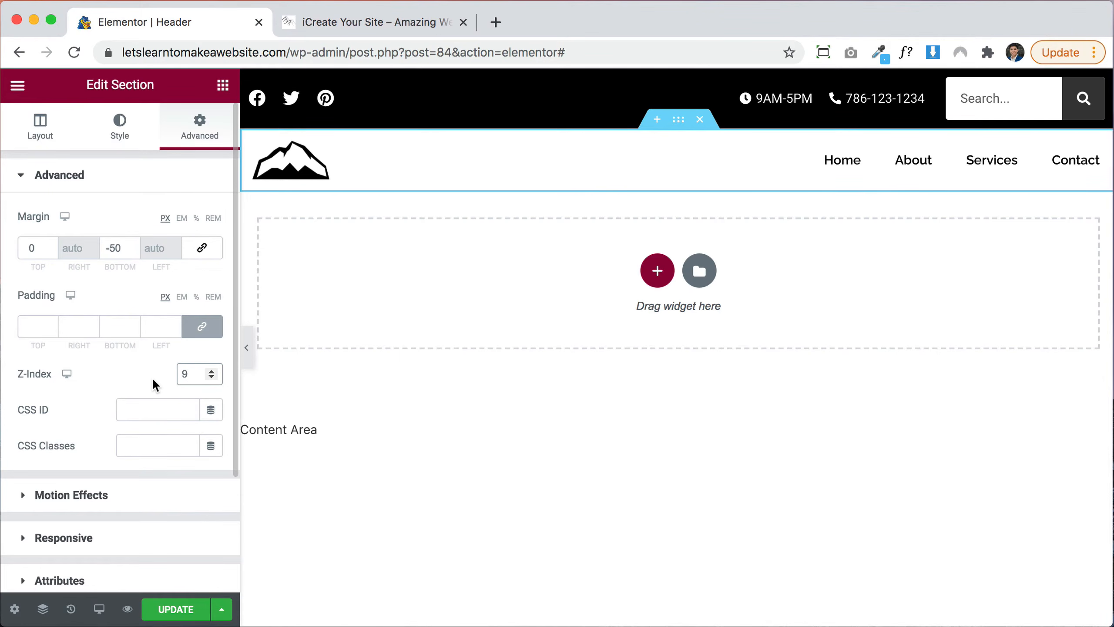
Save the header template, check the logo and menu layering on the home page, and return to the editor
click(178, 608)
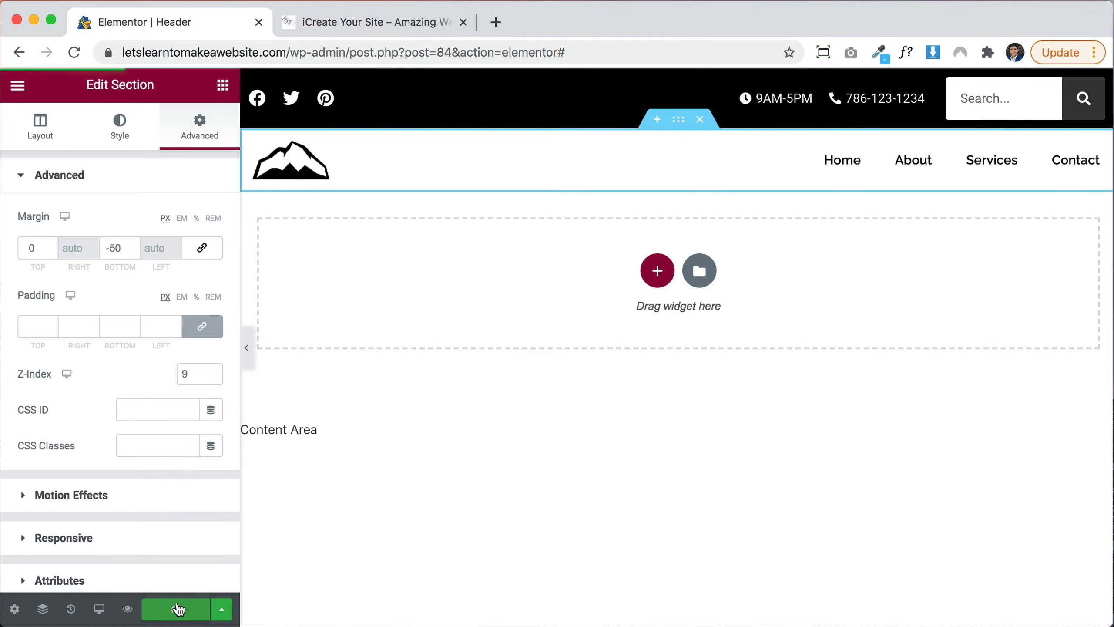
click(335, 20)
click(764, 189)
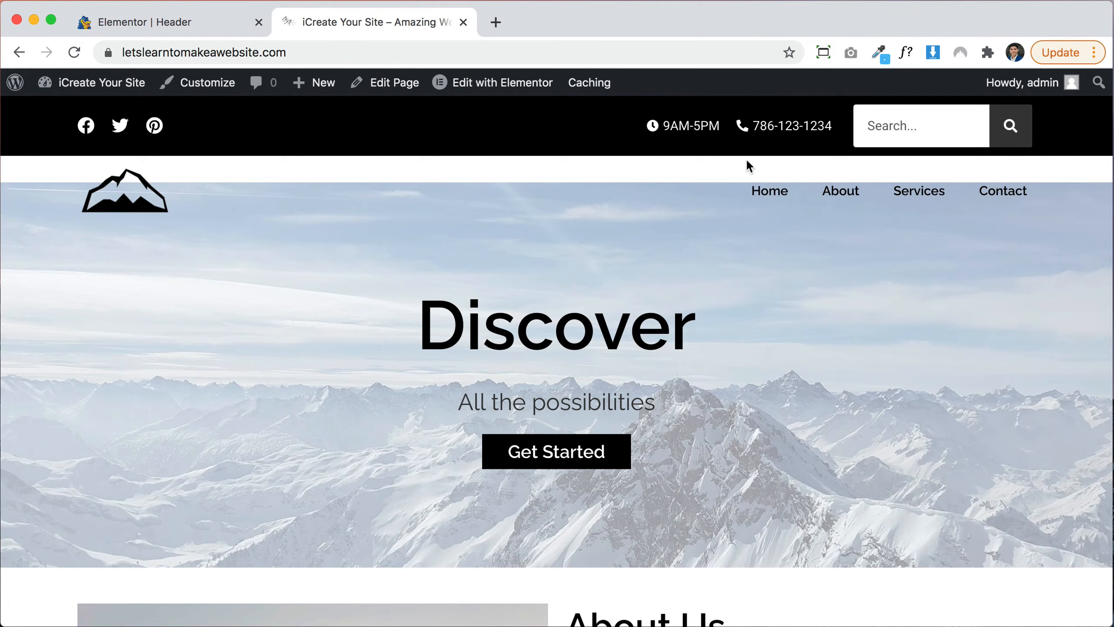
click(221, 26)
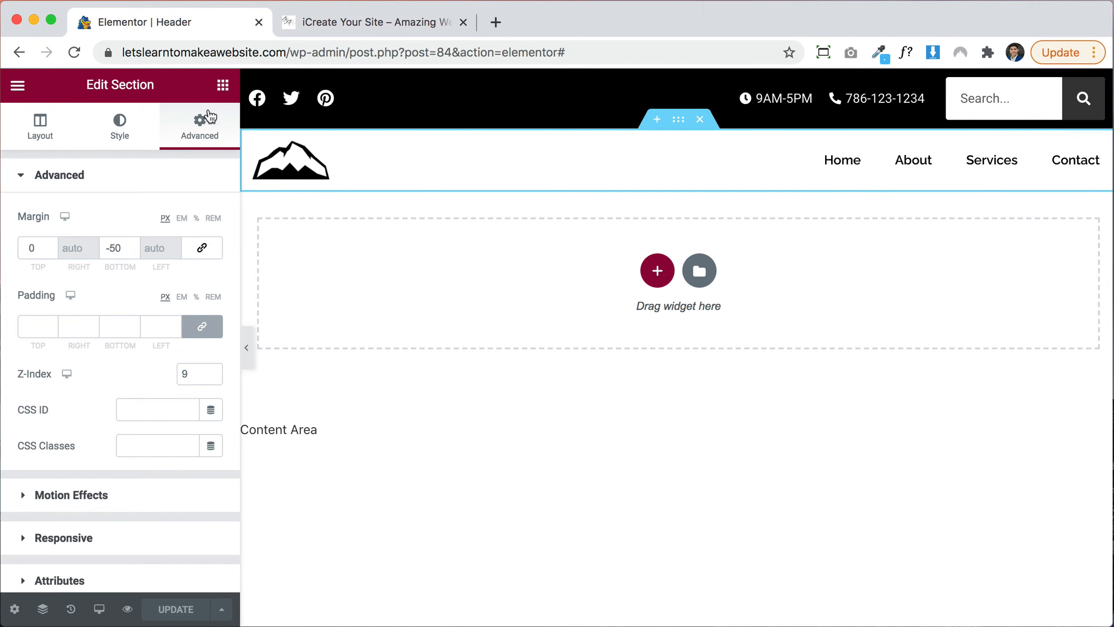
Set the bottom margin of the logo-and-menu section to -100 px and save the header template
click(133, 251)
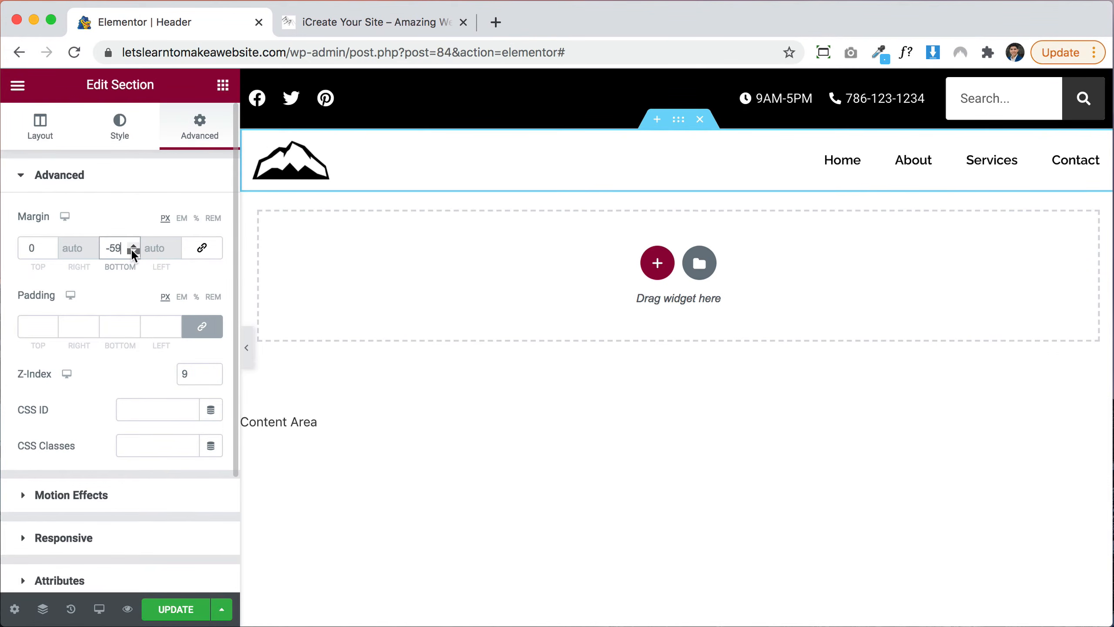
drag(132, 250, 135, 245)
click(173, 609)
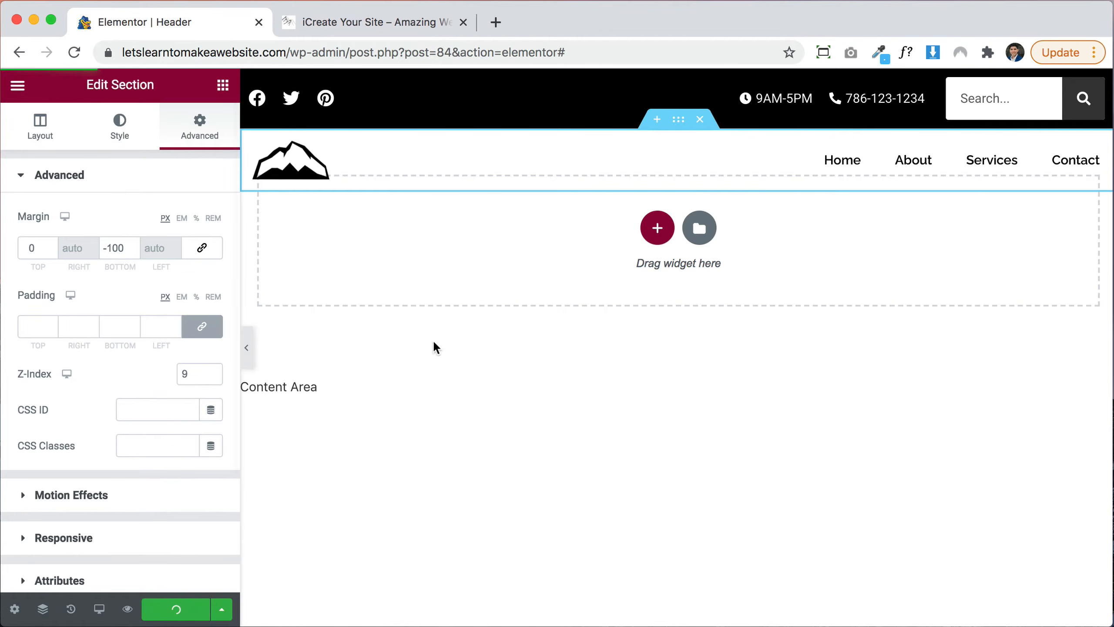
Check on the home page how the hero image overlaps the header sections, and return to the editor
click(380, 25)
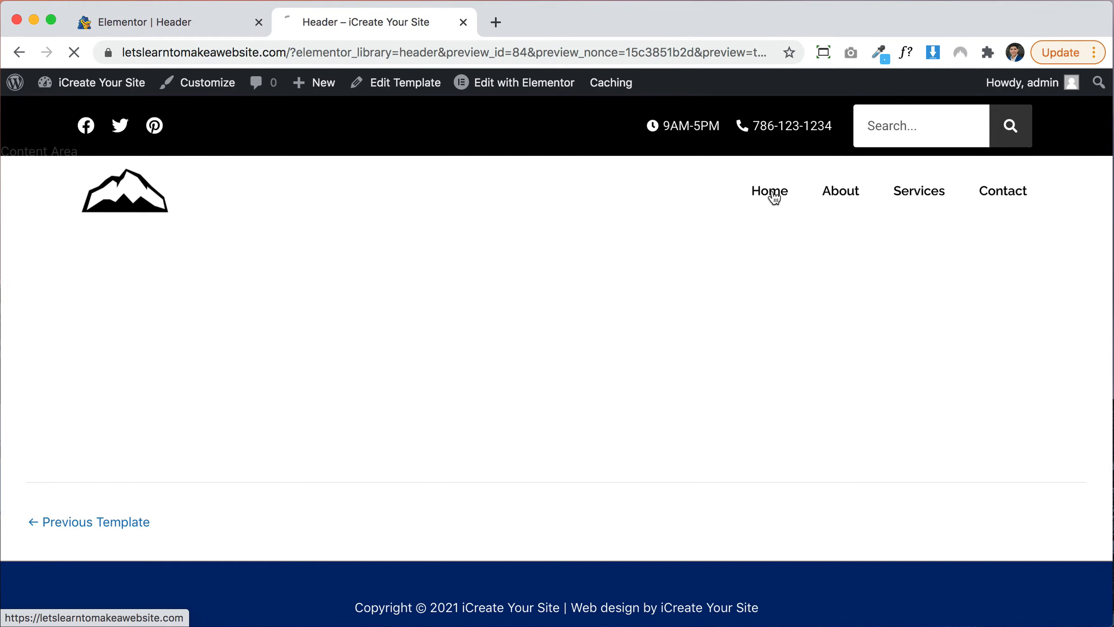
click(774, 198)
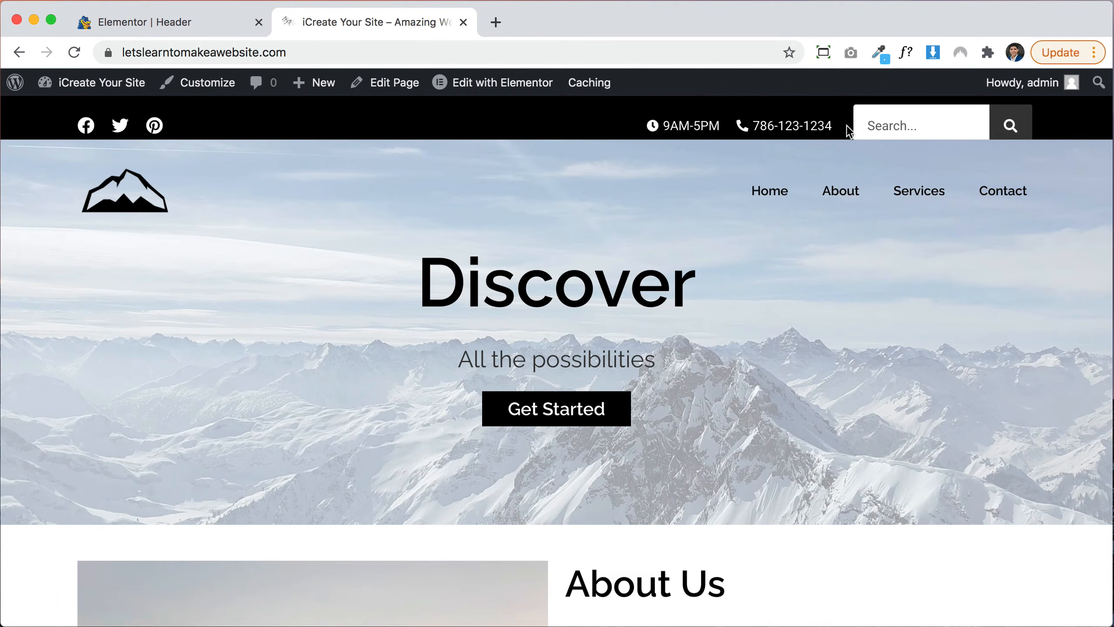
click(184, 24)
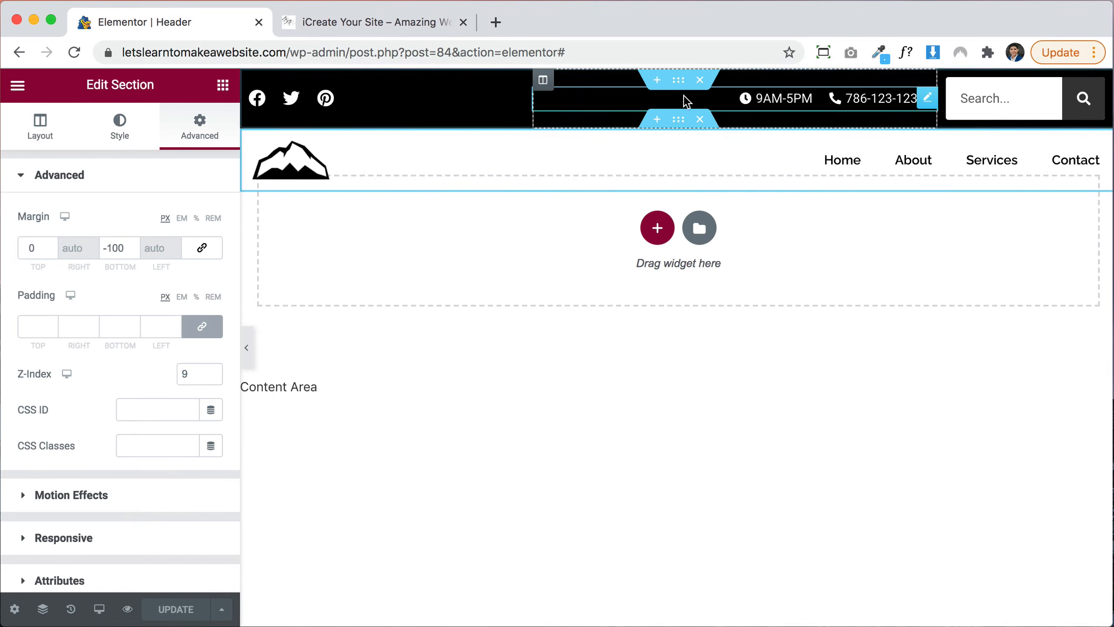
Set the z-index of the black top bar section to 9 and save the header template
click(679, 80)
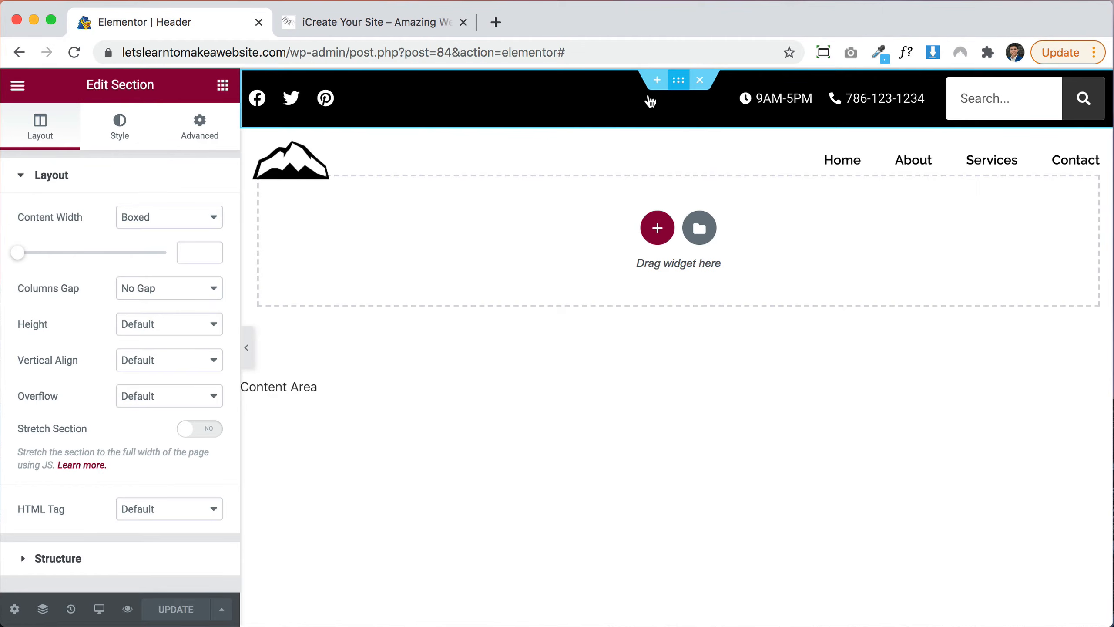
click(195, 142)
click(183, 377)
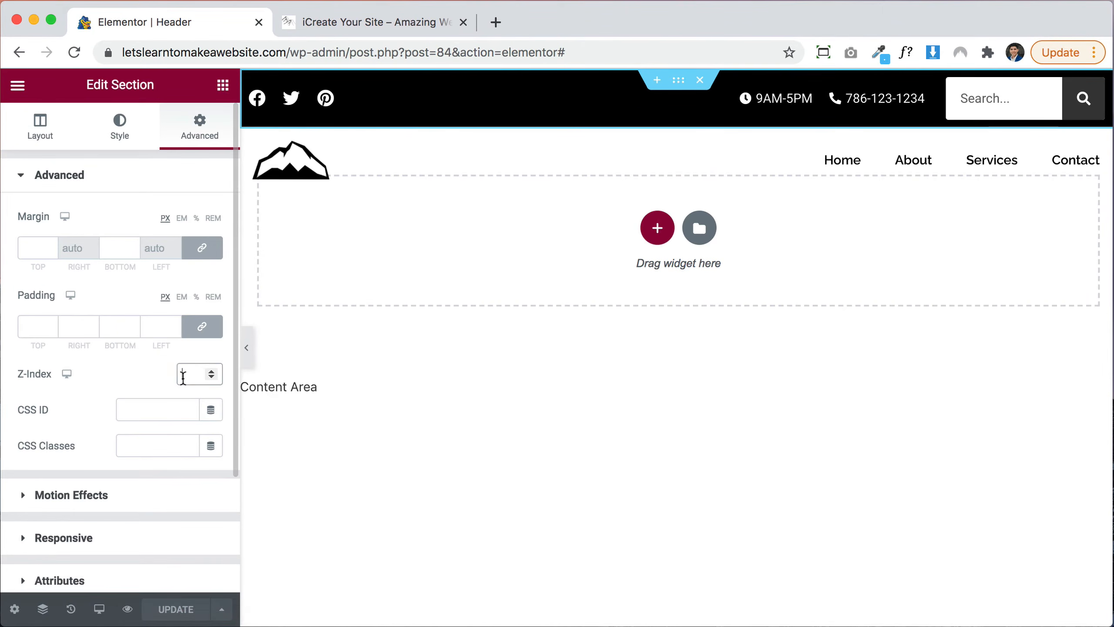
text(9)
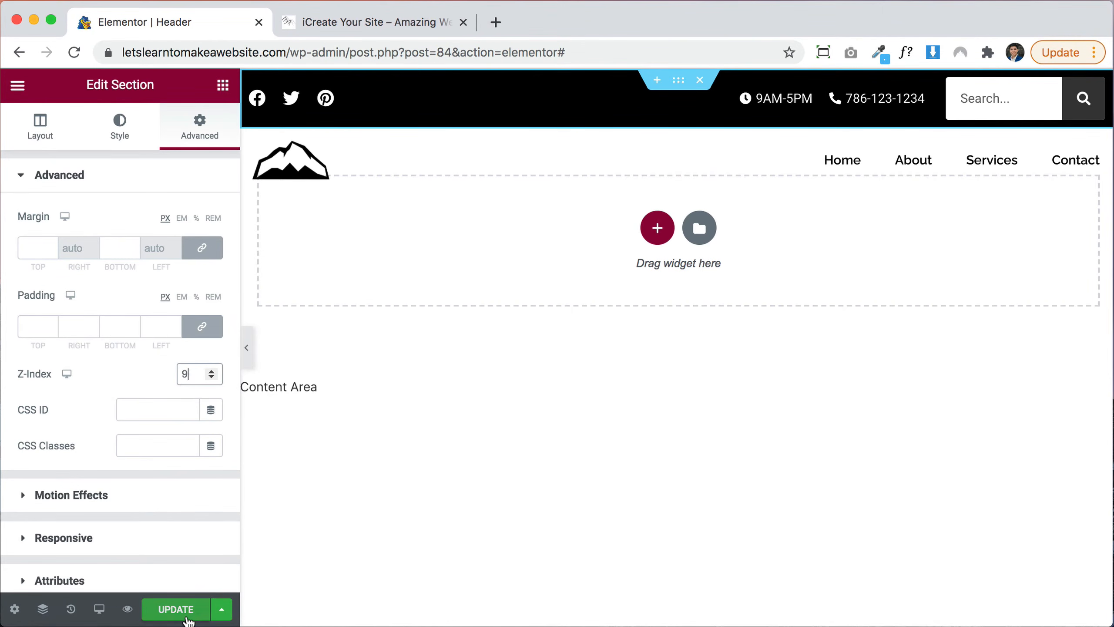
click(181, 610)
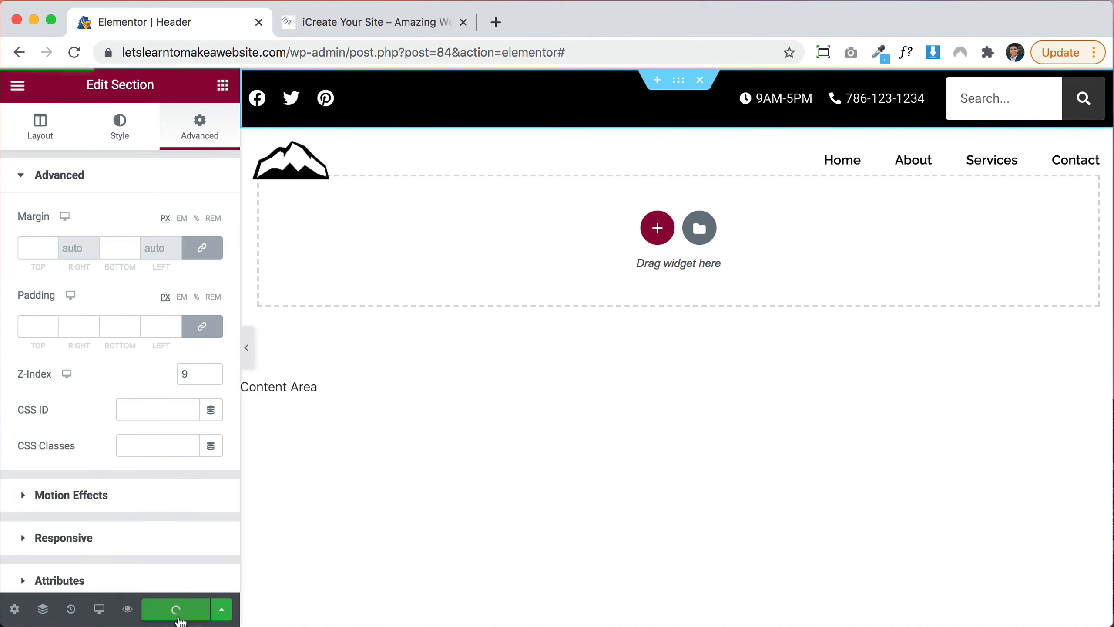
Check the layering of the black top bar over the hero image on the home page, and return to the editor
click(360, 29)
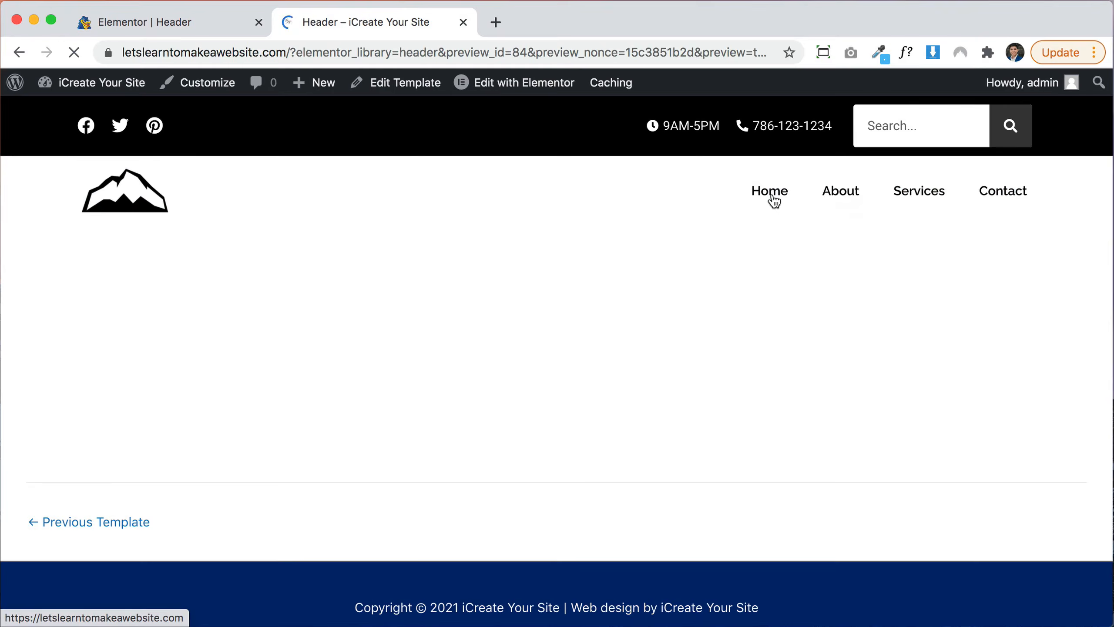
click(773, 198)
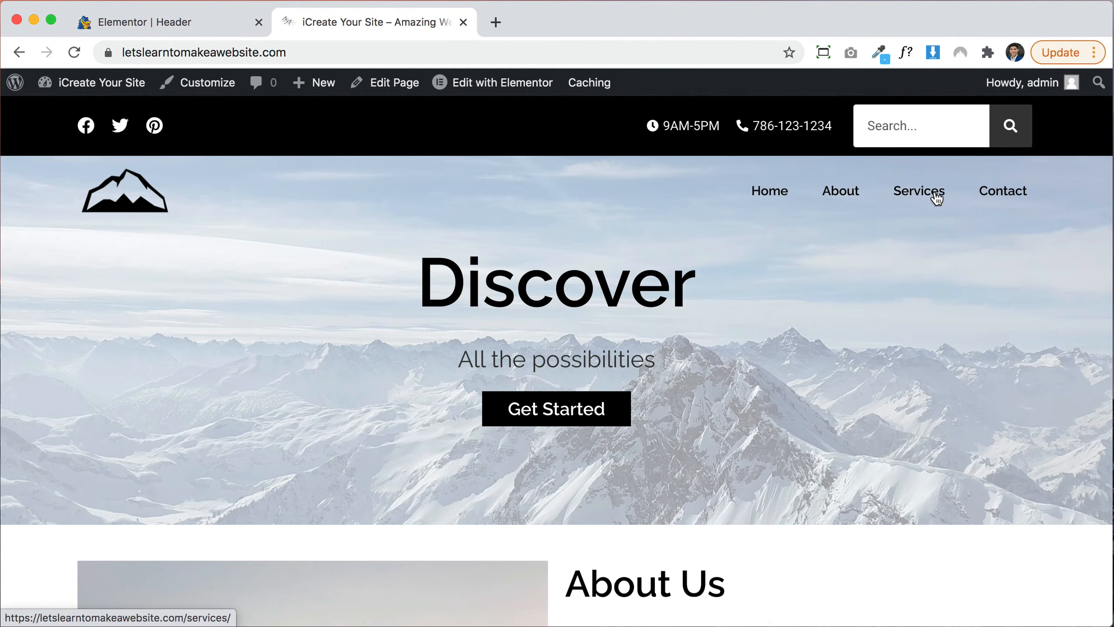
click(211, 22)
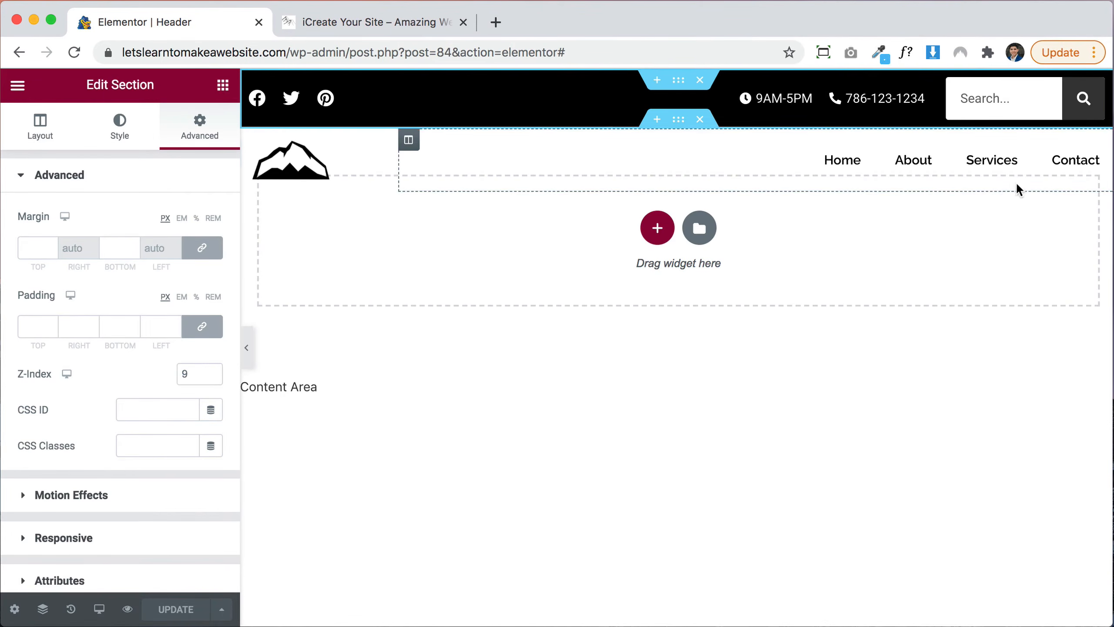
Set the nav menu's hover text color to gray #7B7B7B
click(1092, 163)
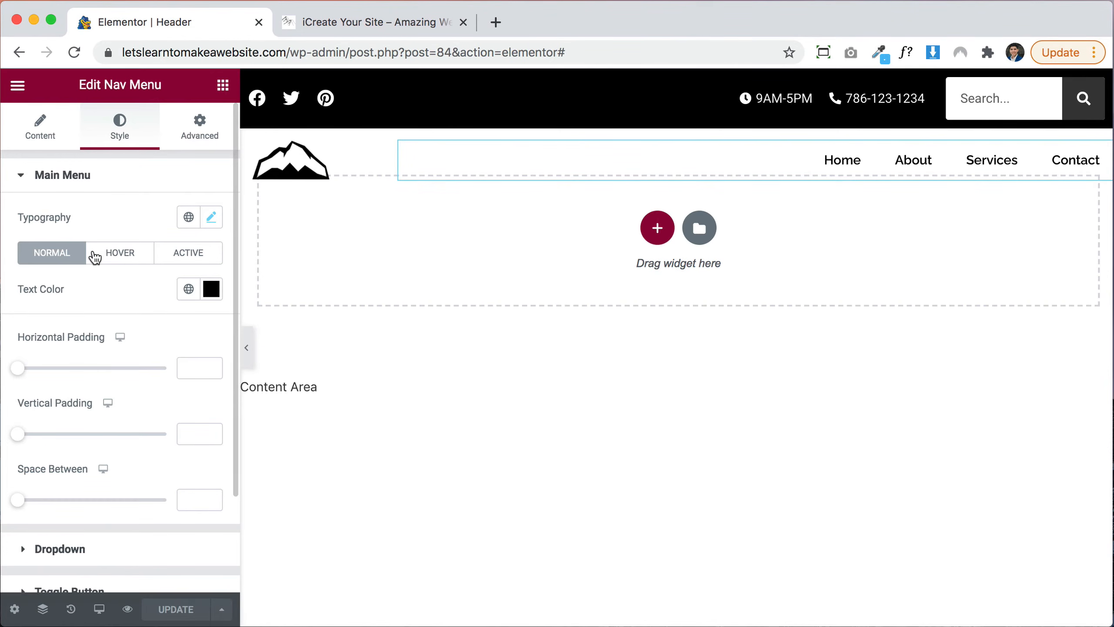
scroll(127, 282, down, 2)
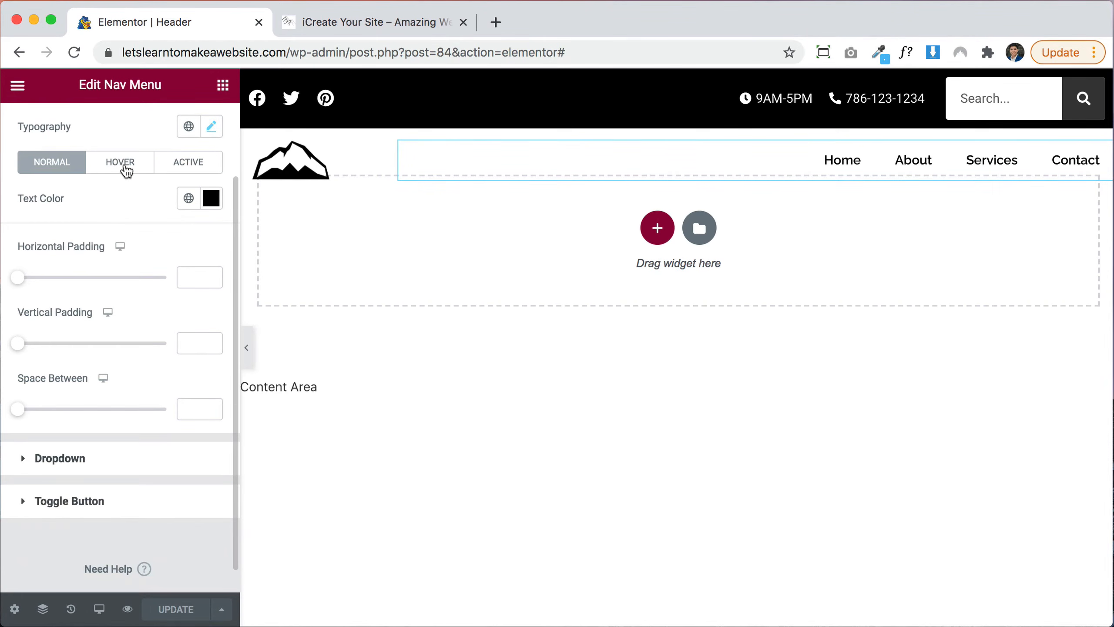
click(127, 167)
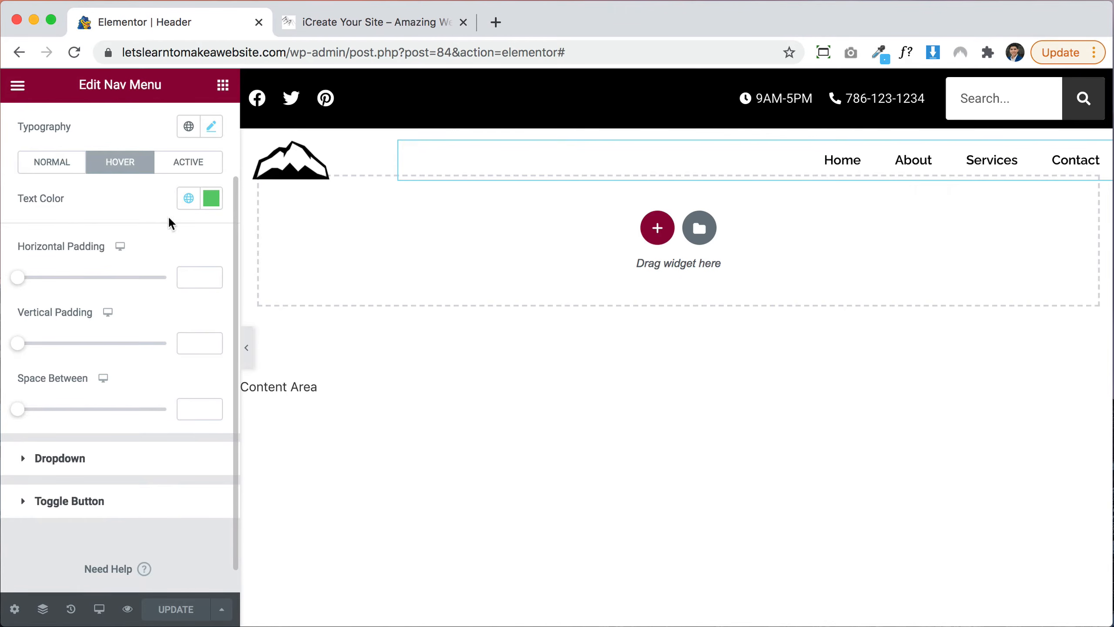
click(212, 200)
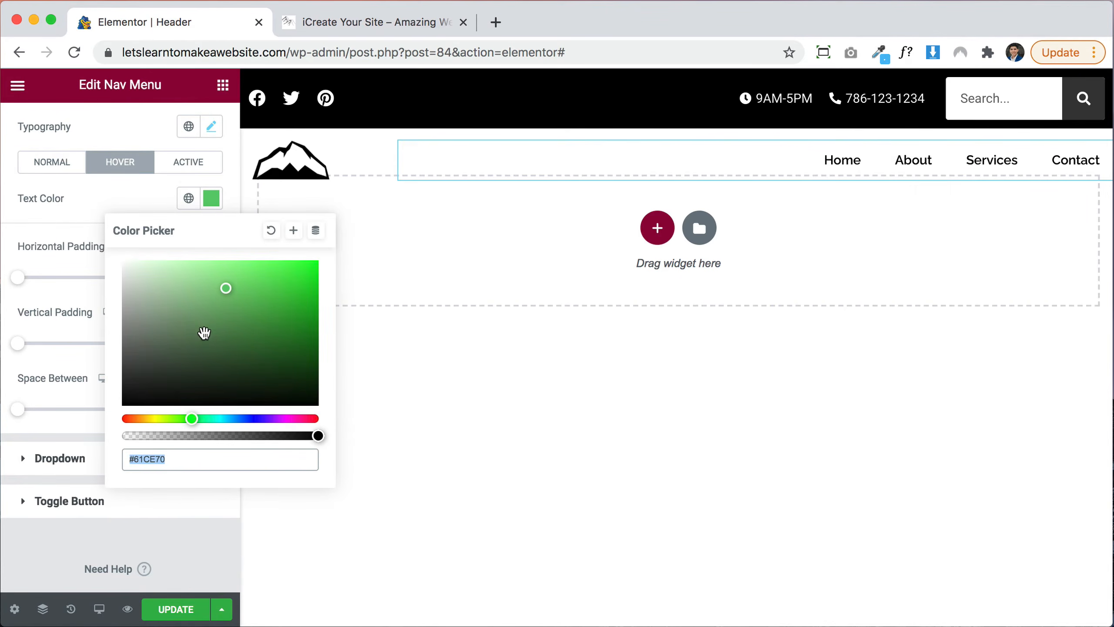
drag(204, 329, 116, 333)
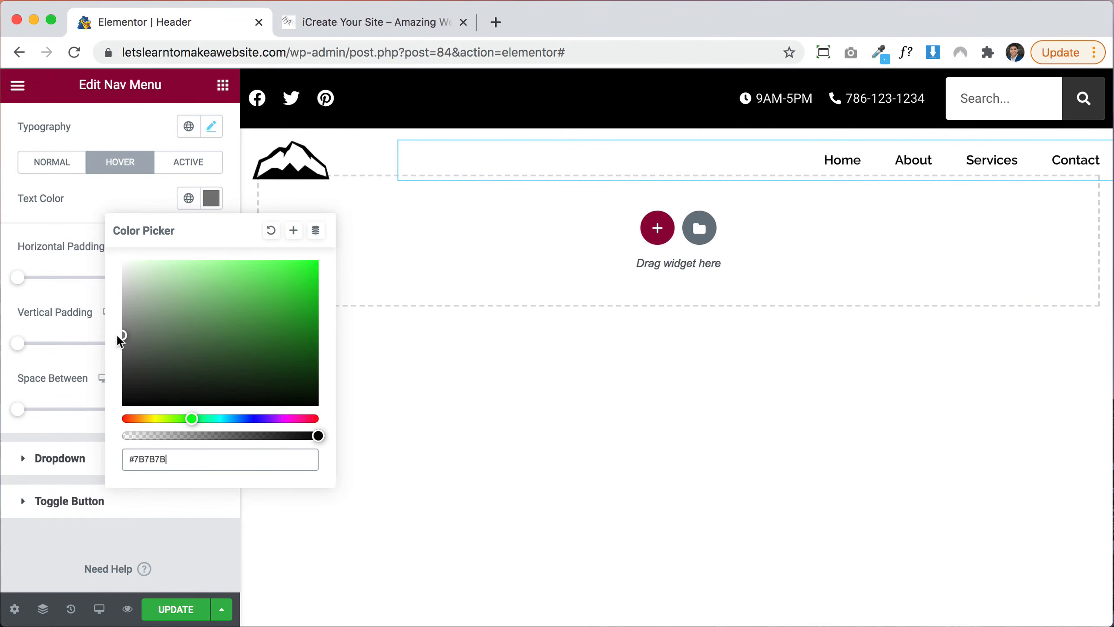
click(56, 215)
click(210, 200)
click(65, 193)
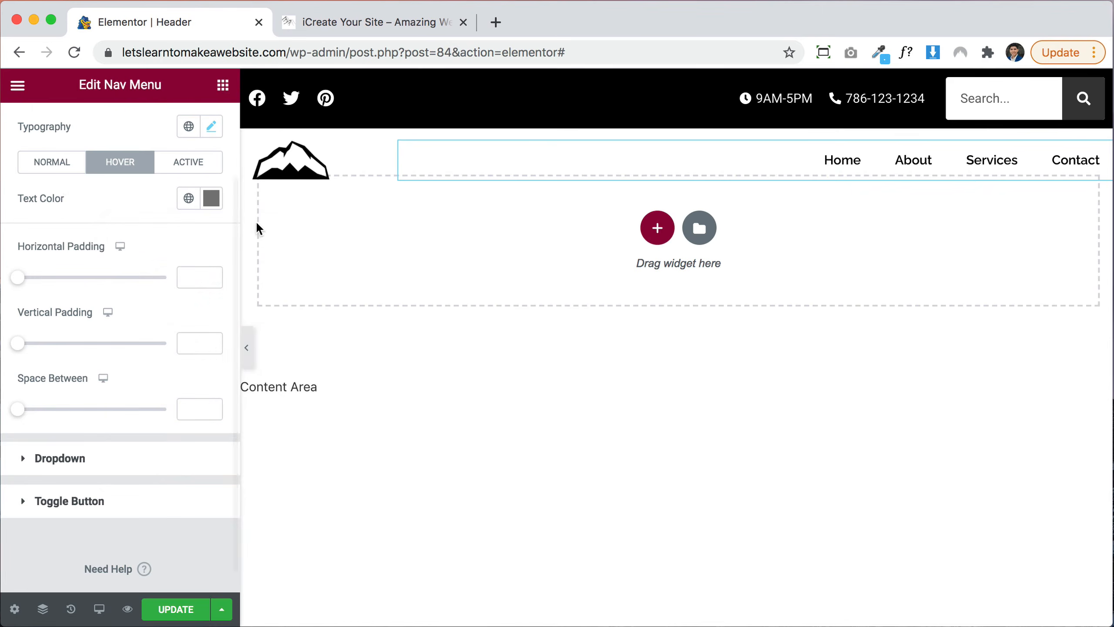
Set the nav menu's active text color to black
click(188, 162)
click(211, 198)
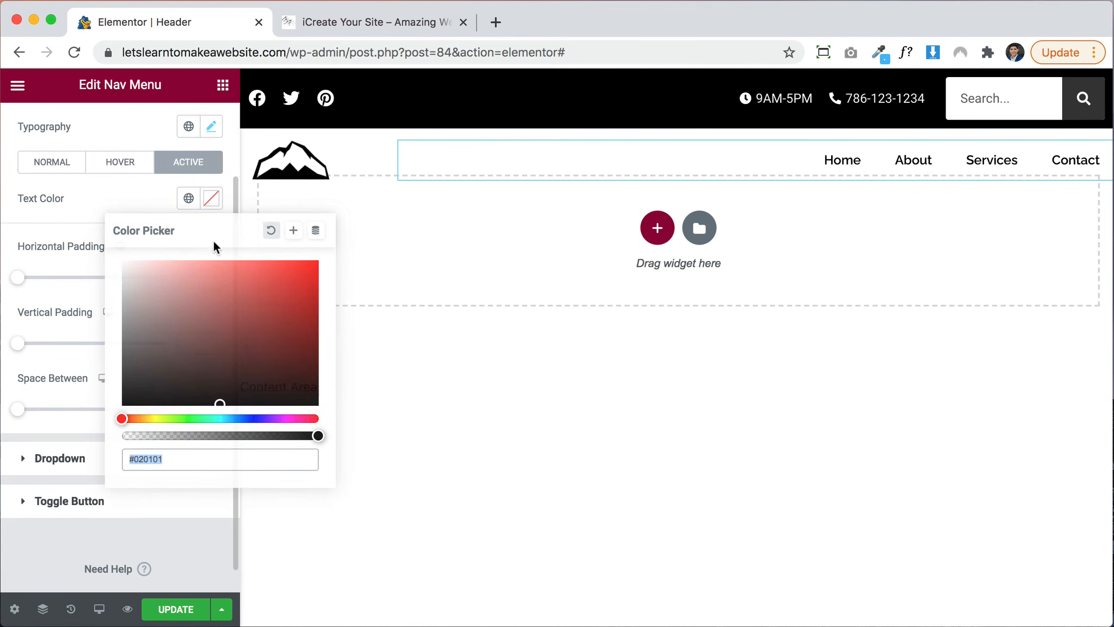
click(185, 374)
drag(180, 382, 164, 406)
click(39, 192)
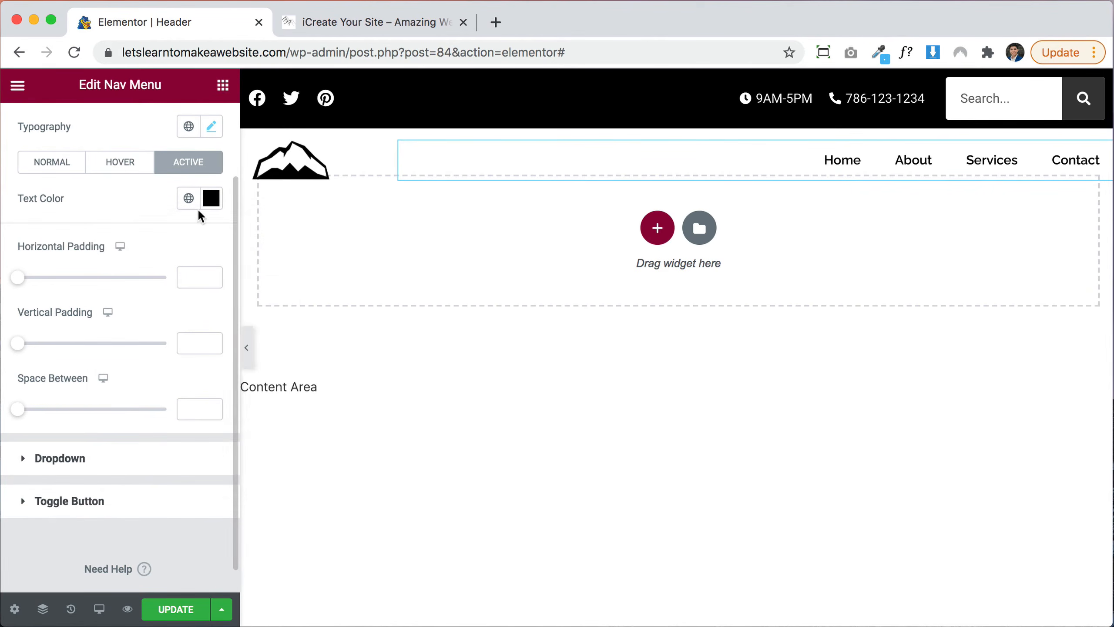
Set the social icons' hover primary color to white #FFFFFF and their hover secondary color to gray #7B7B7B
click(364, 102)
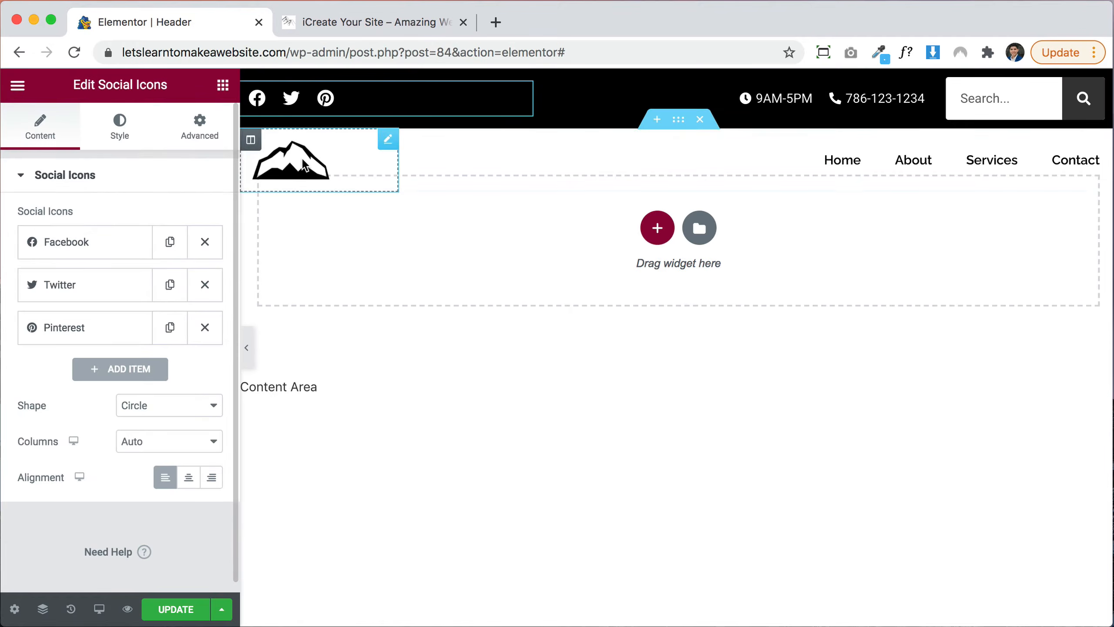
click(127, 136)
scroll(128, 390, down, 6)
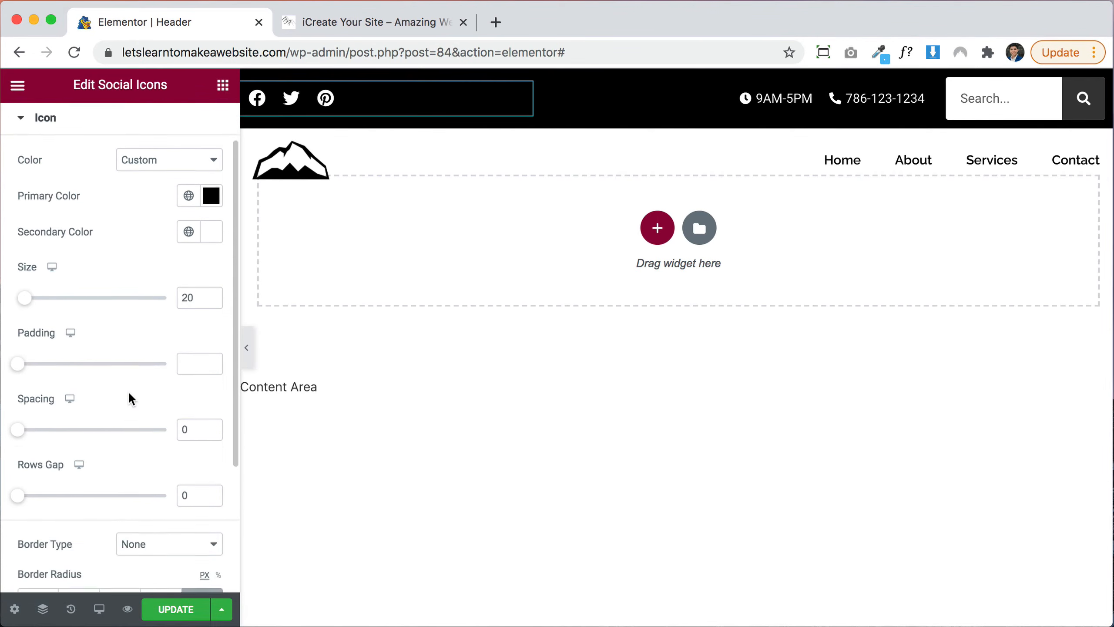
click(44, 473)
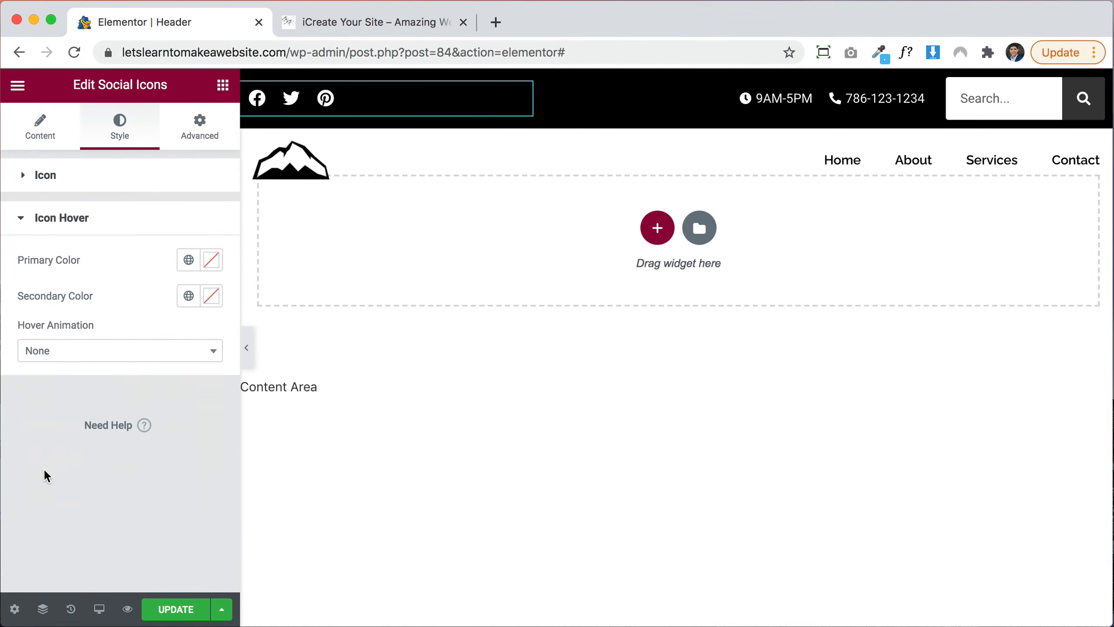
click(211, 260)
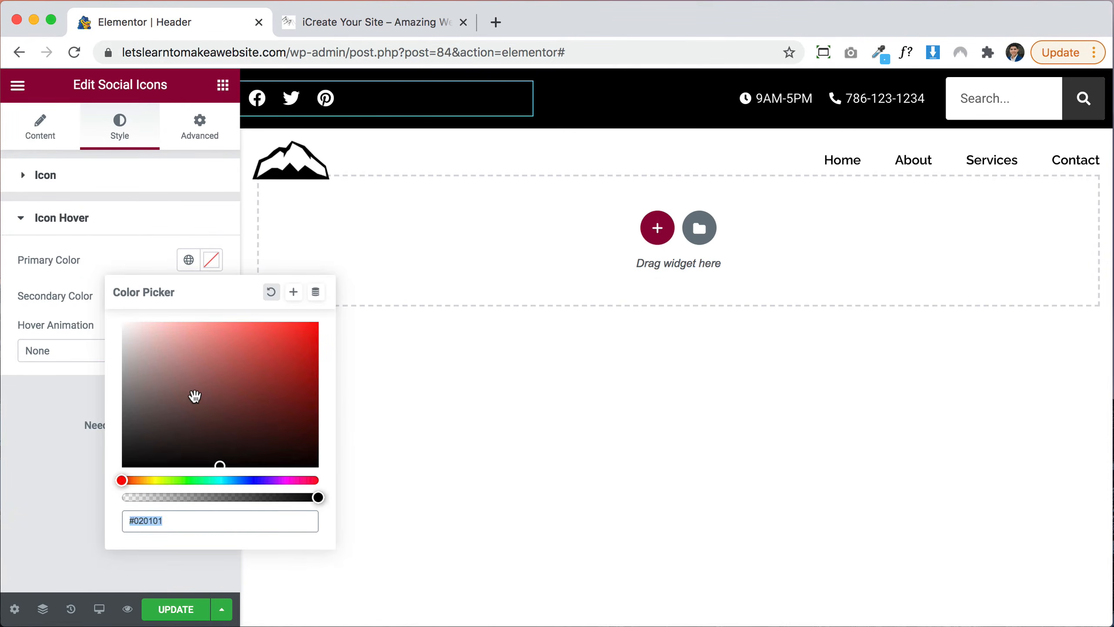
click(186, 222)
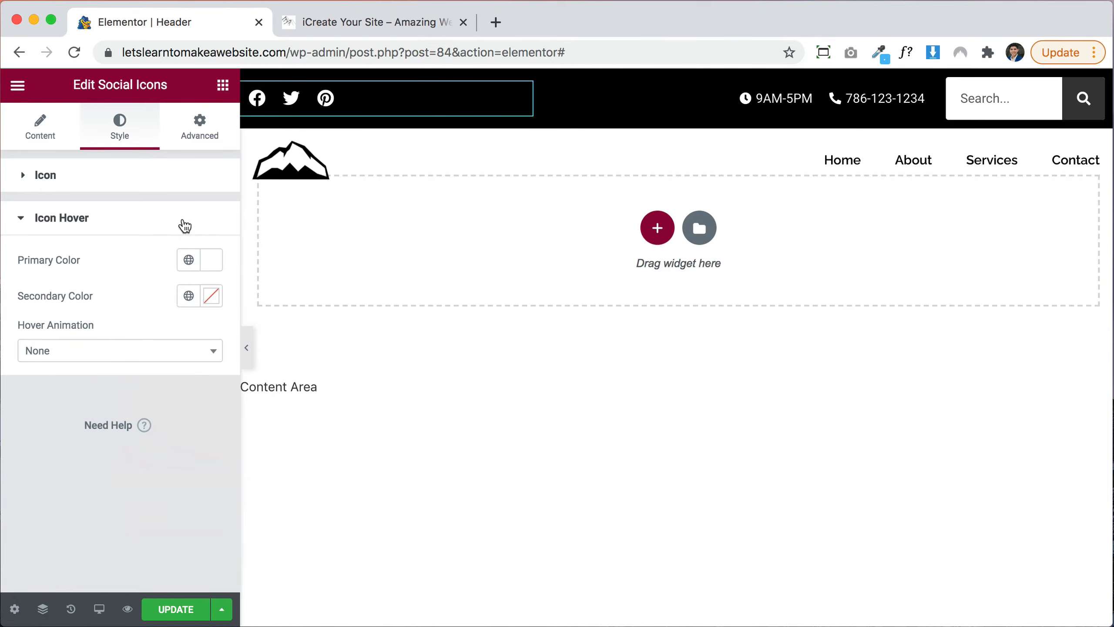
click(212, 296)
text(#7B7B7B)
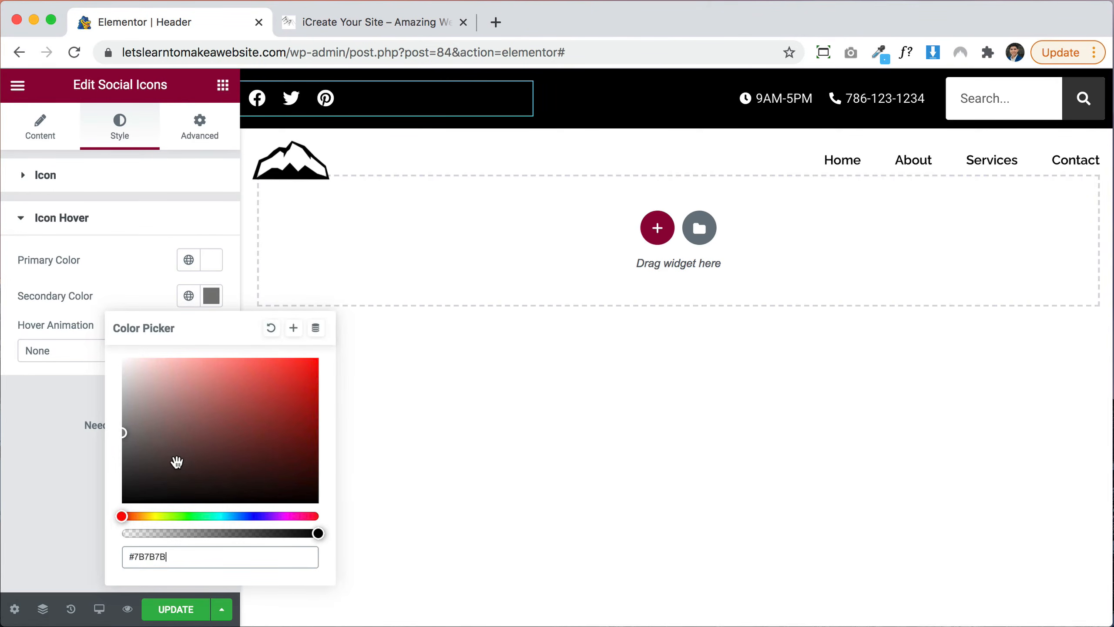
click(15, 513)
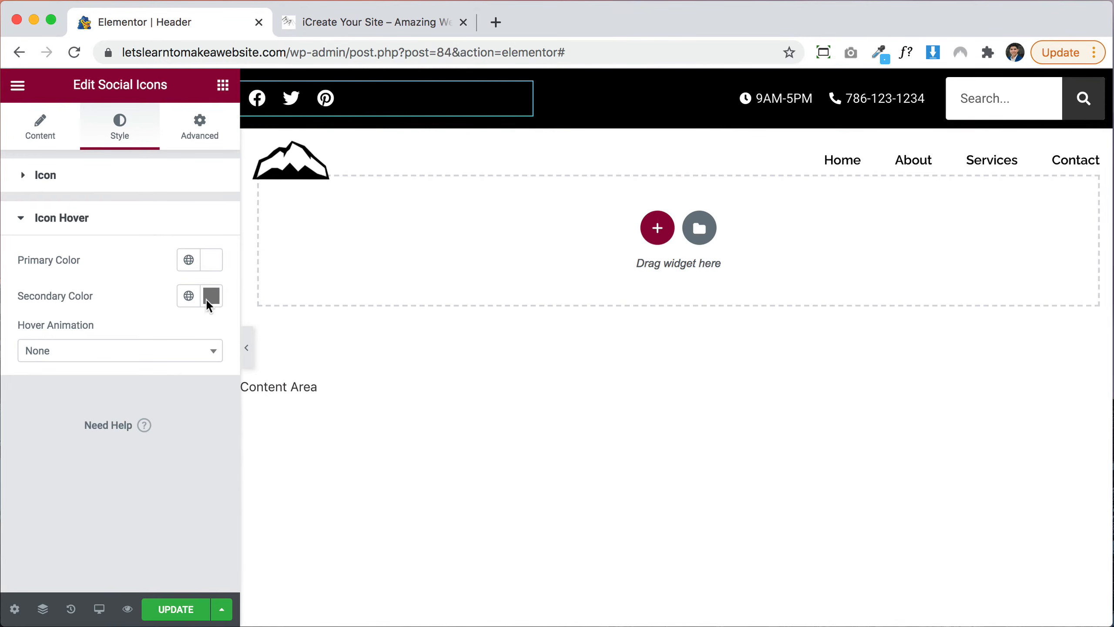
Make the social icons' hover primary color fully transparent with the value #FFFFFF00
click(212, 261)
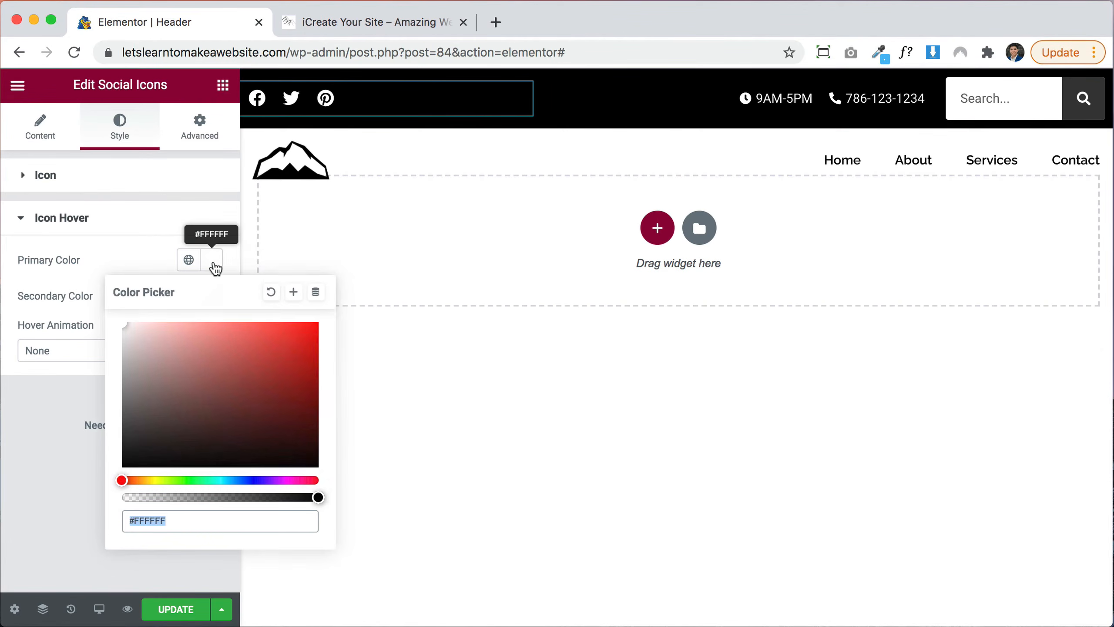
click(95, 232)
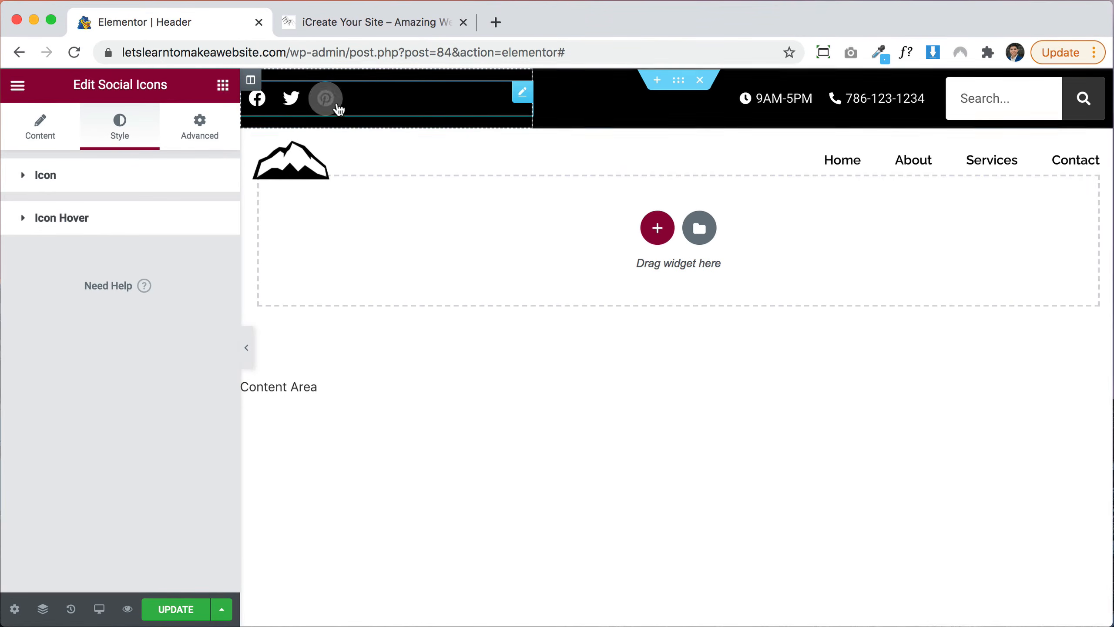
click(156, 215)
click(212, 260)
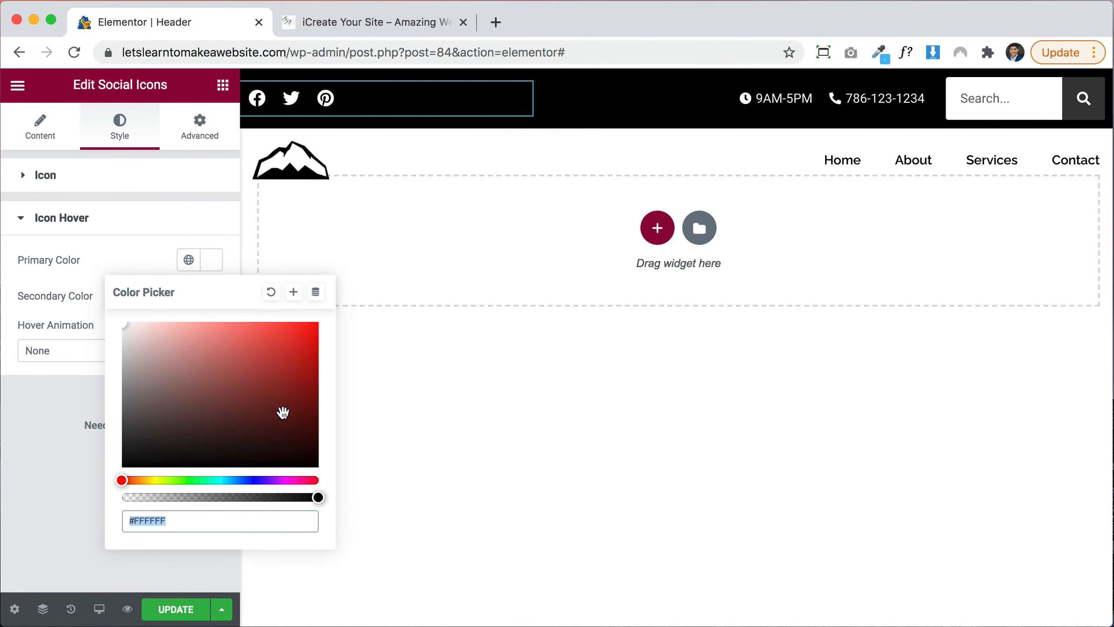
drag(314, 497, 123, 495)
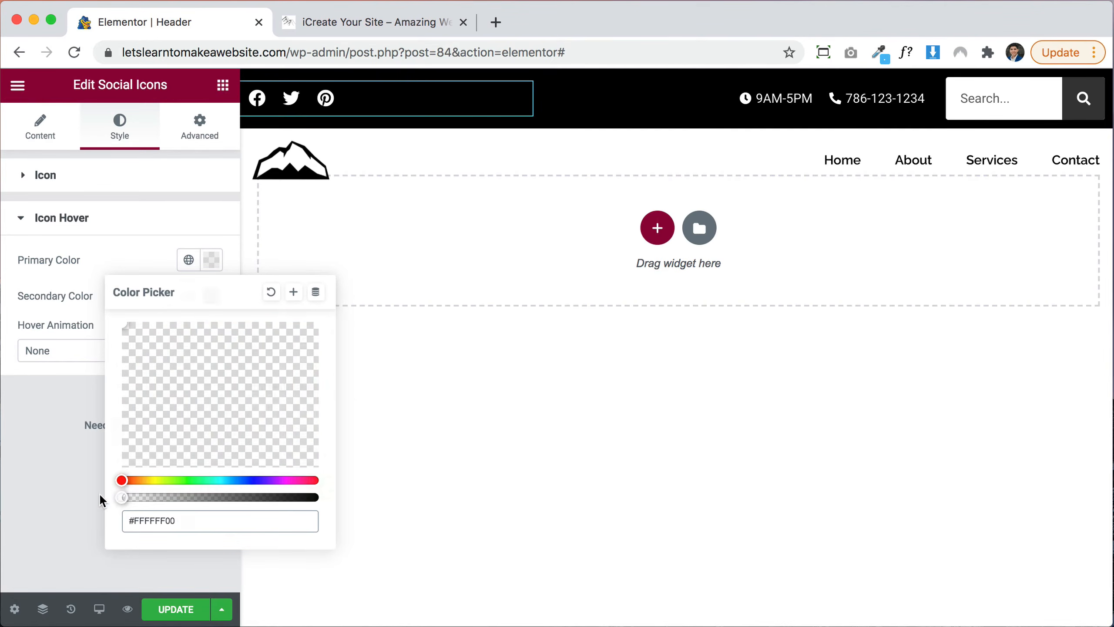
click(99, 493)
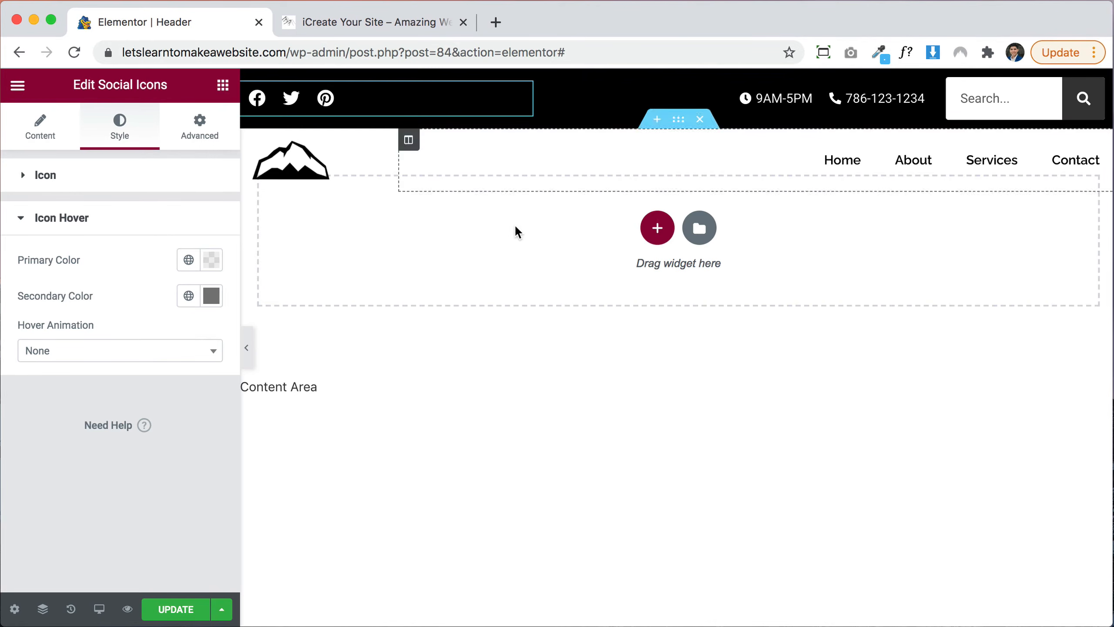
Save the header template and check the finished header on the home page
click(164, 619)
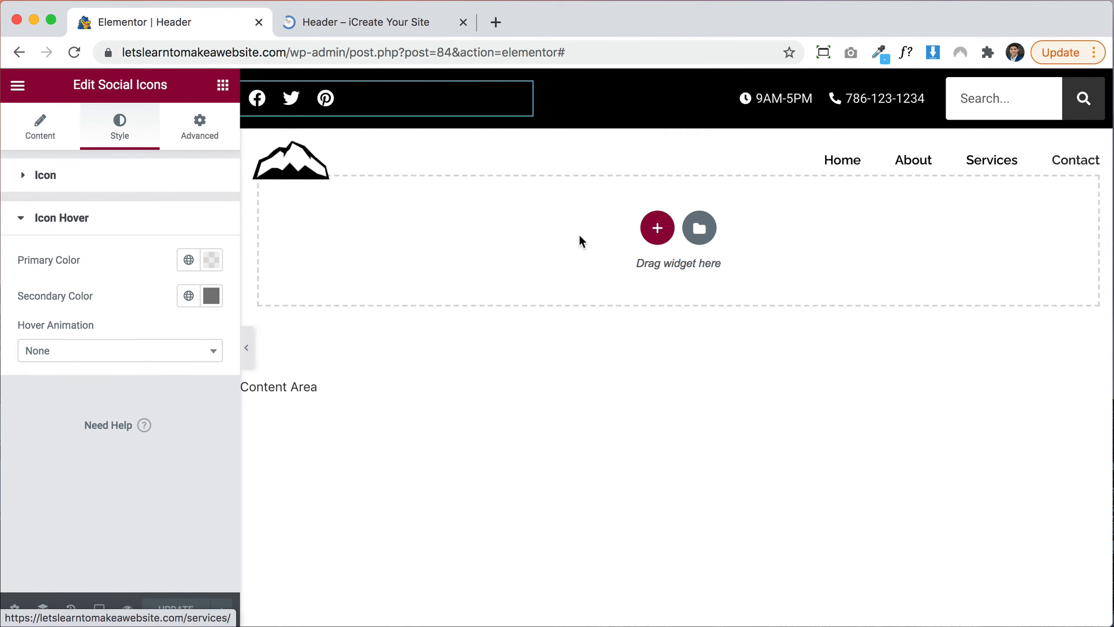
click(370, 22)
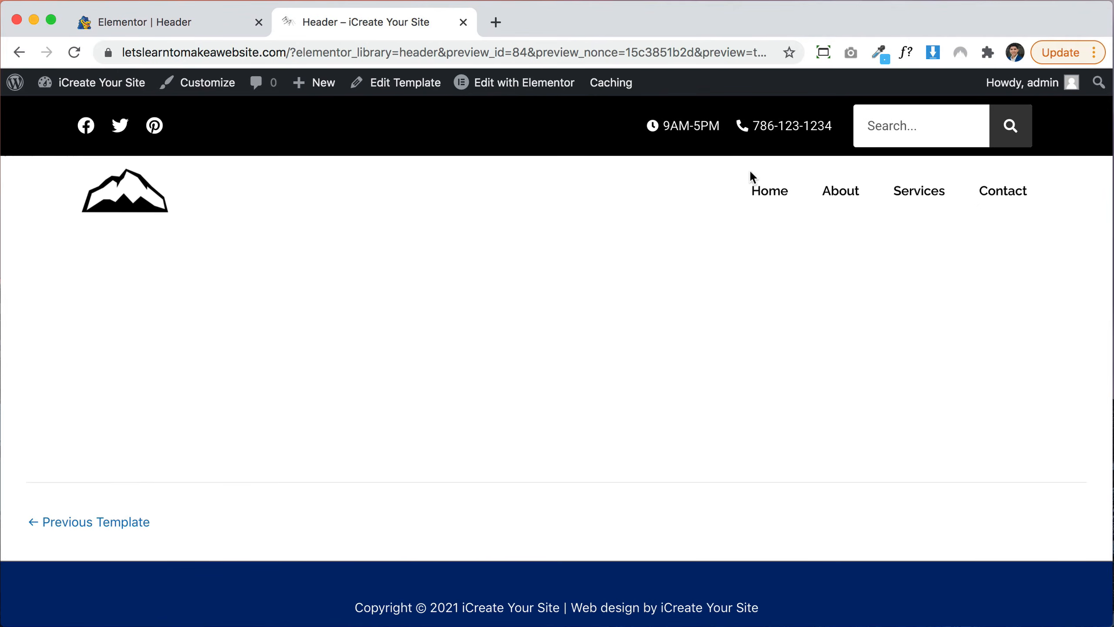
click(758, 203)
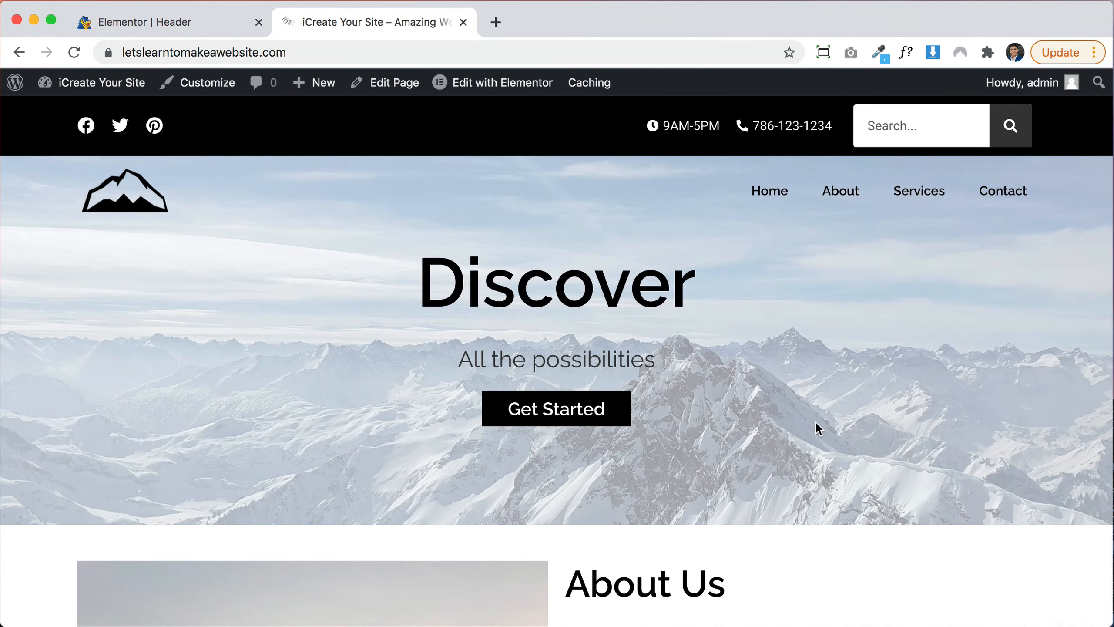
Look over the live home page, return to the header template, and switch the editor to the mobile preview
scroll(814, 420, down, 3)
scroll(815, 421, up, 3)
click(225, 20)
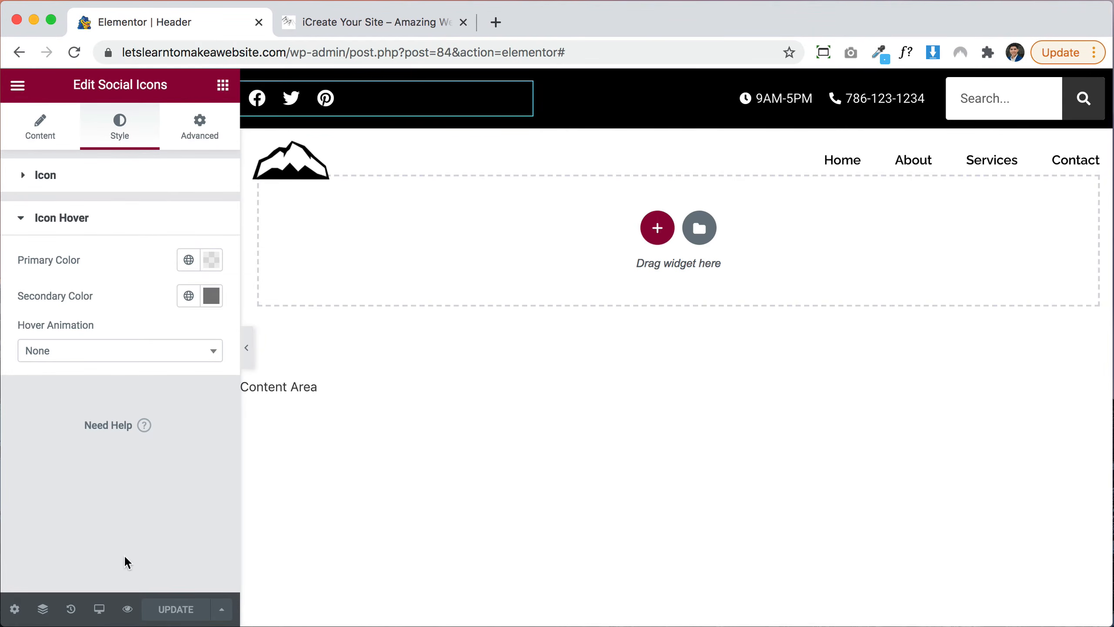
click(99, 610)
click(117, 575)
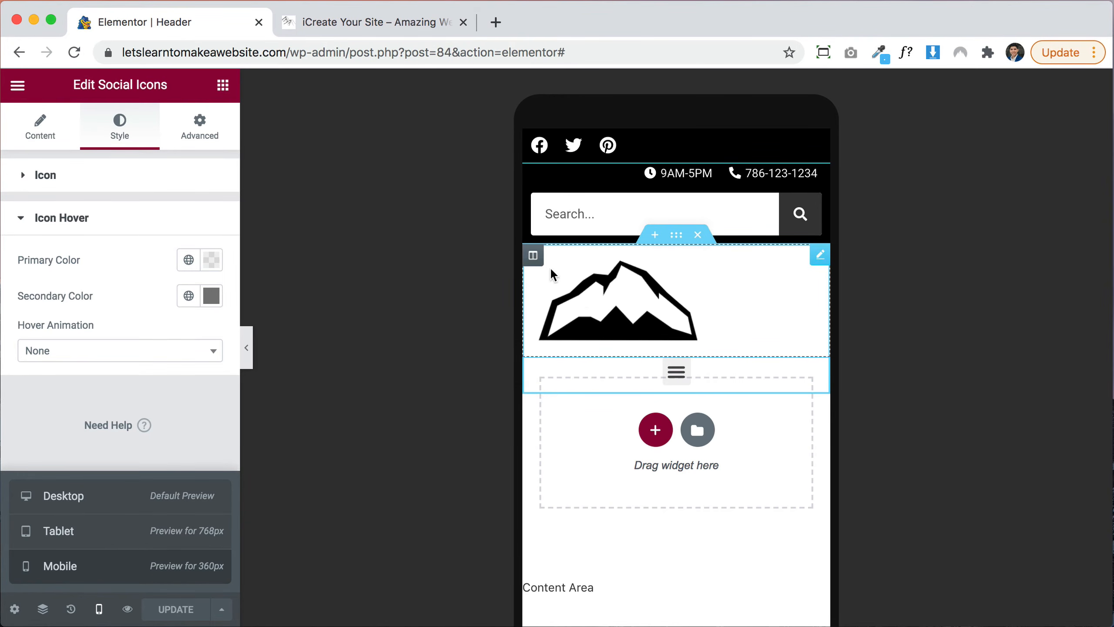
Set the logo column's mobile width to 30% after trying 50% and 20%
click(533, 255)
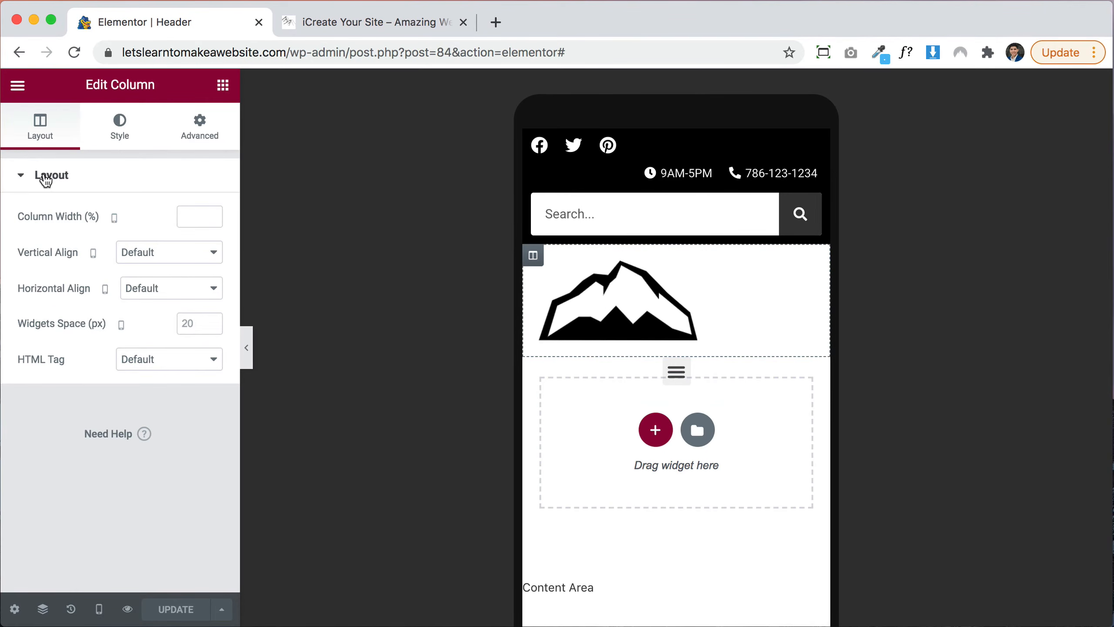
click(212, 215)
text(50)
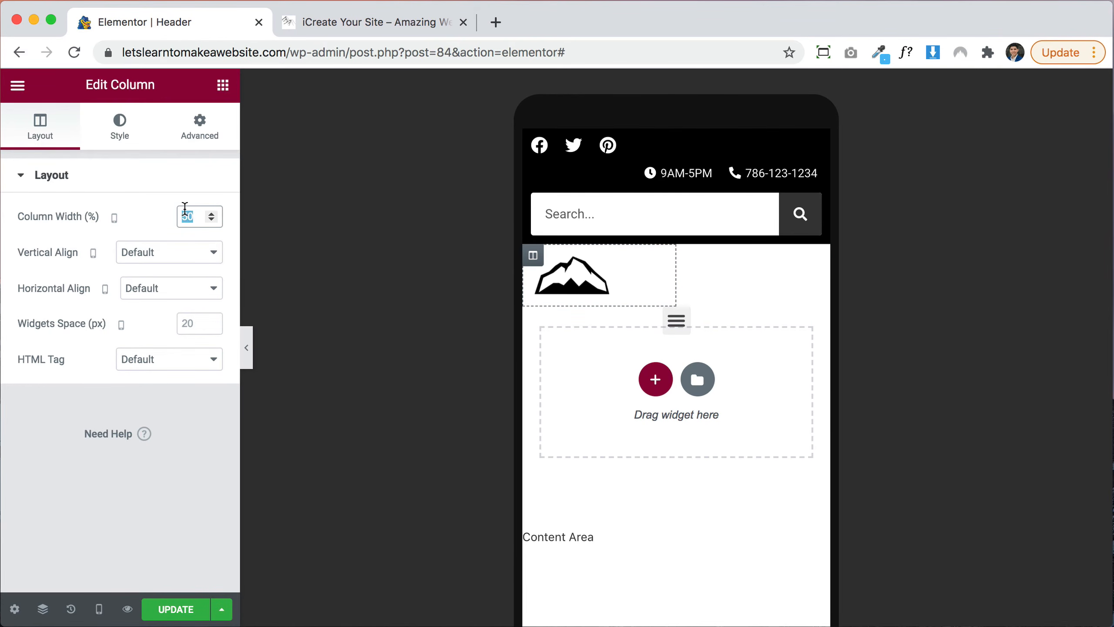
text(20)
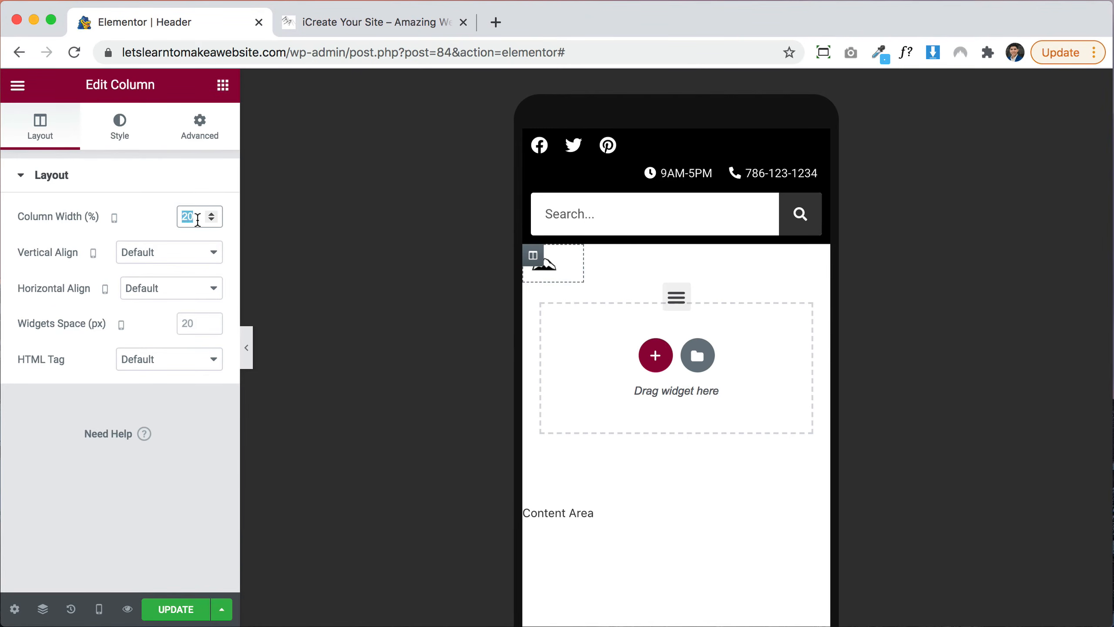
text(30)
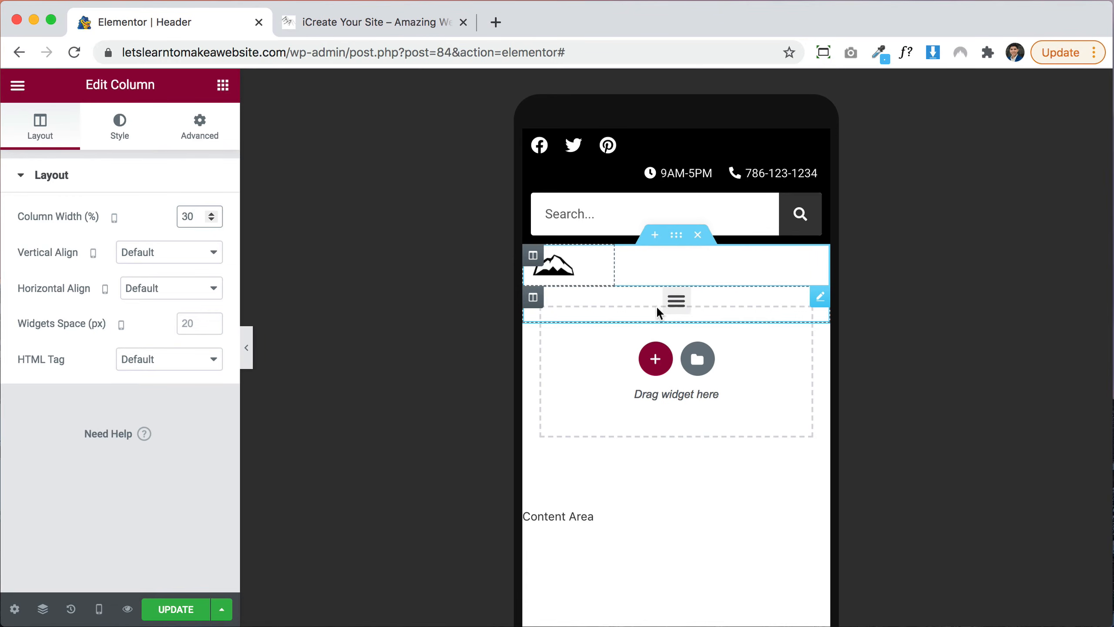
Set the nav menu column's mobile width to 70% and the logo image's mobile width to 80%
click(534, 297)
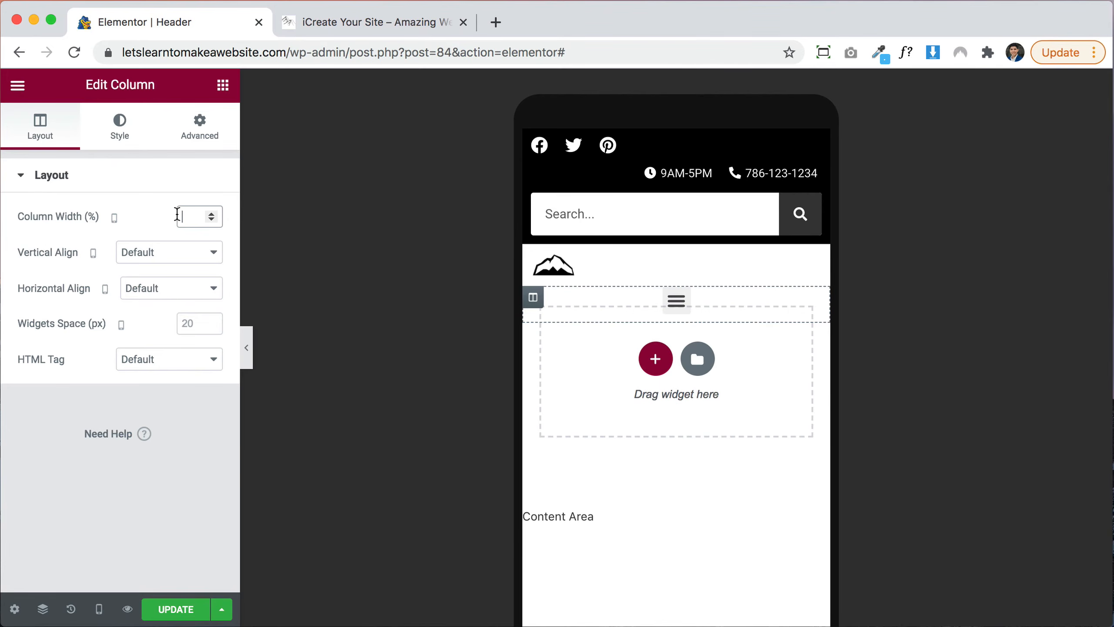
text(70)
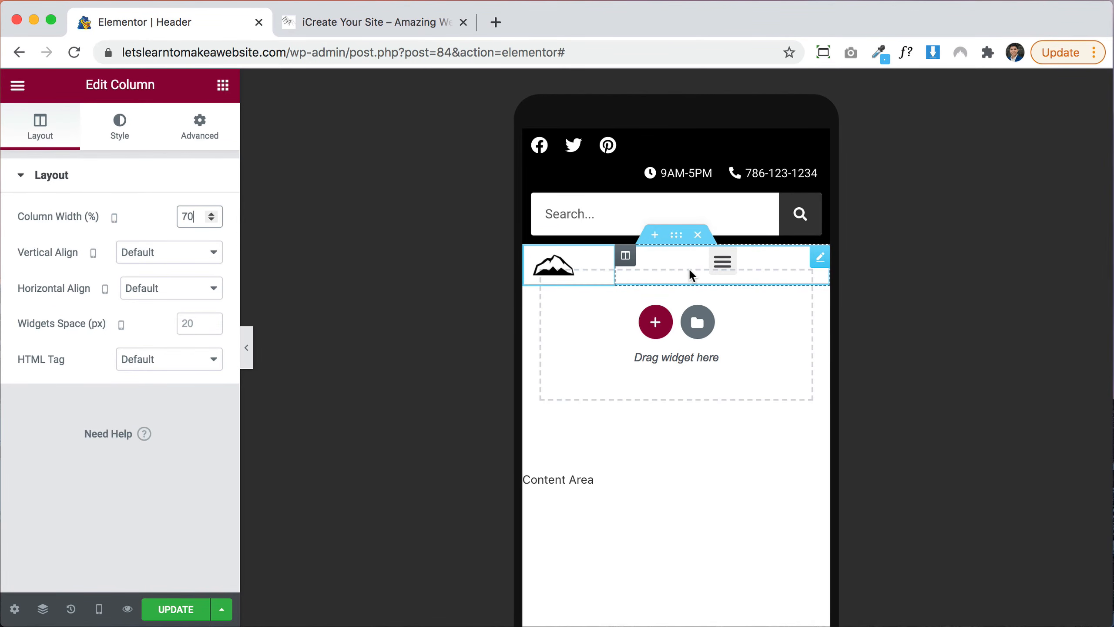
click(562, 272)
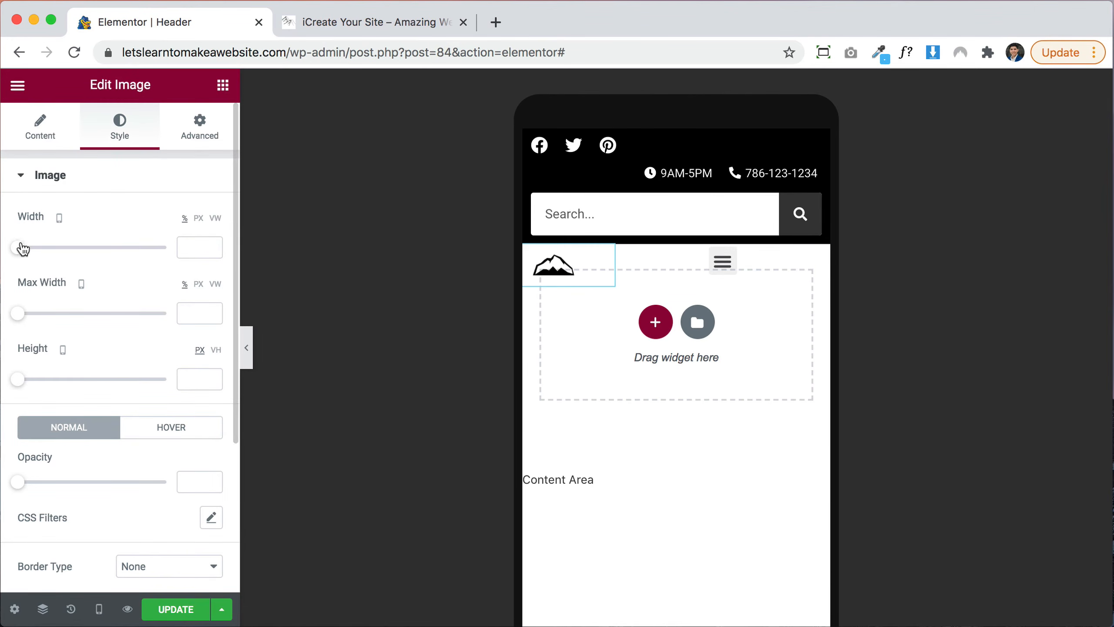
drag(18, 250, 138, 248)
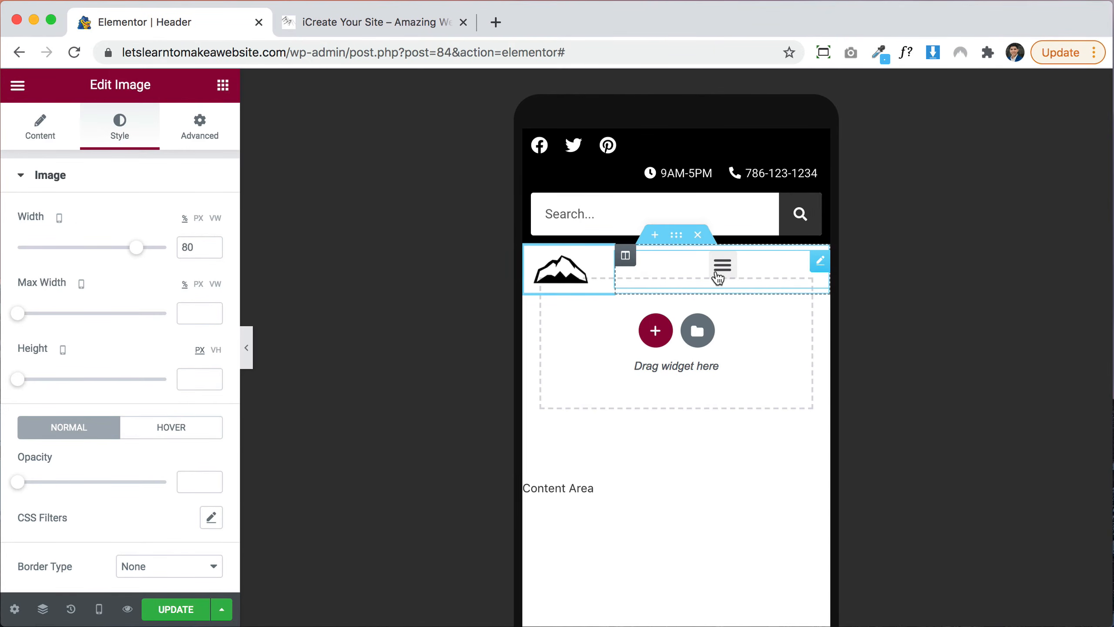
Align the nav menu's mobile toggle to the right and test opening and closing the dropdown
click(819, 262)
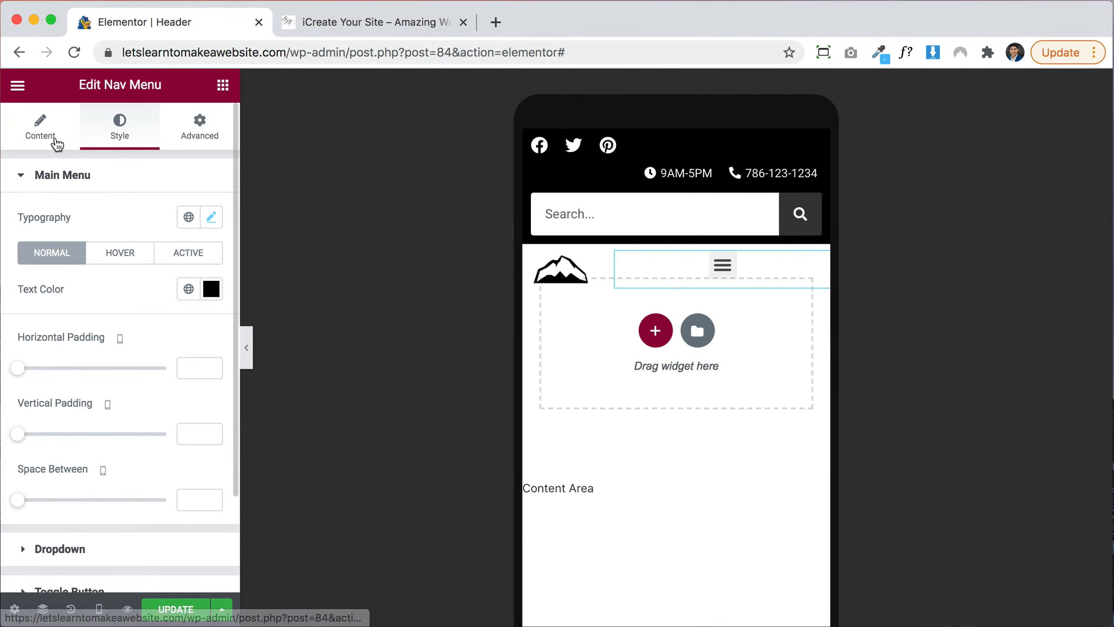
click(56, 143)
scroll(115, 468, down, 4)
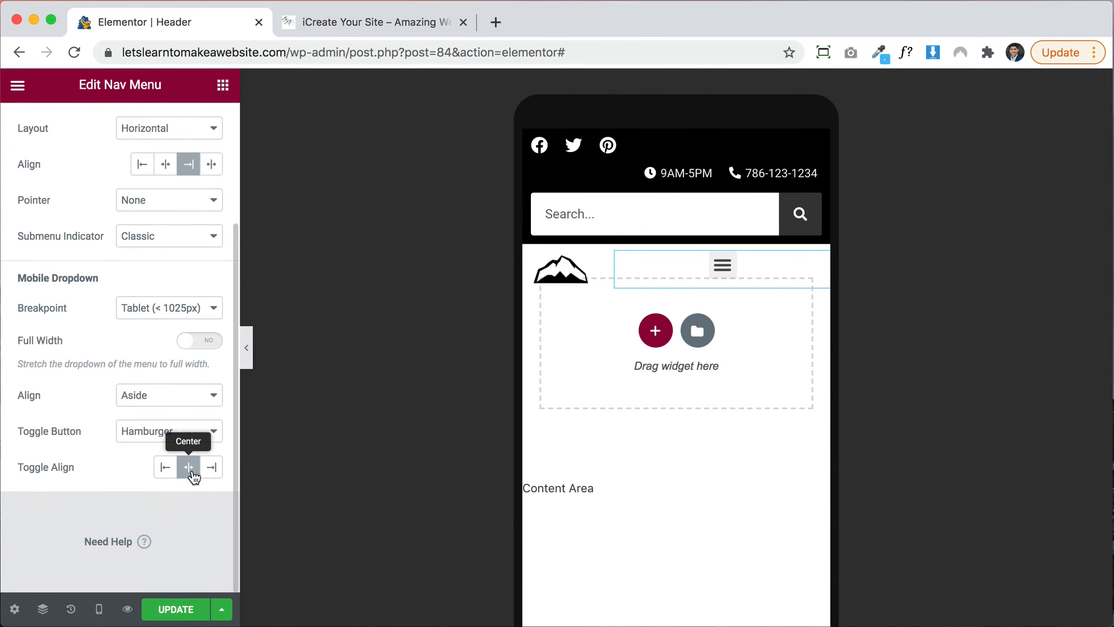
click(212, 468)
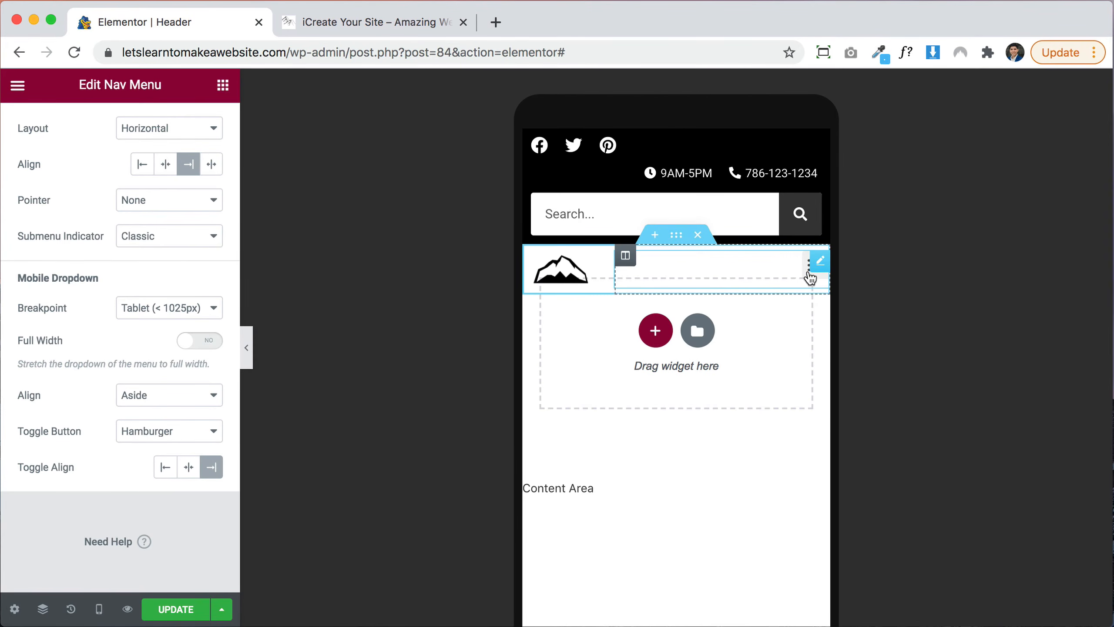
click(811, 276)
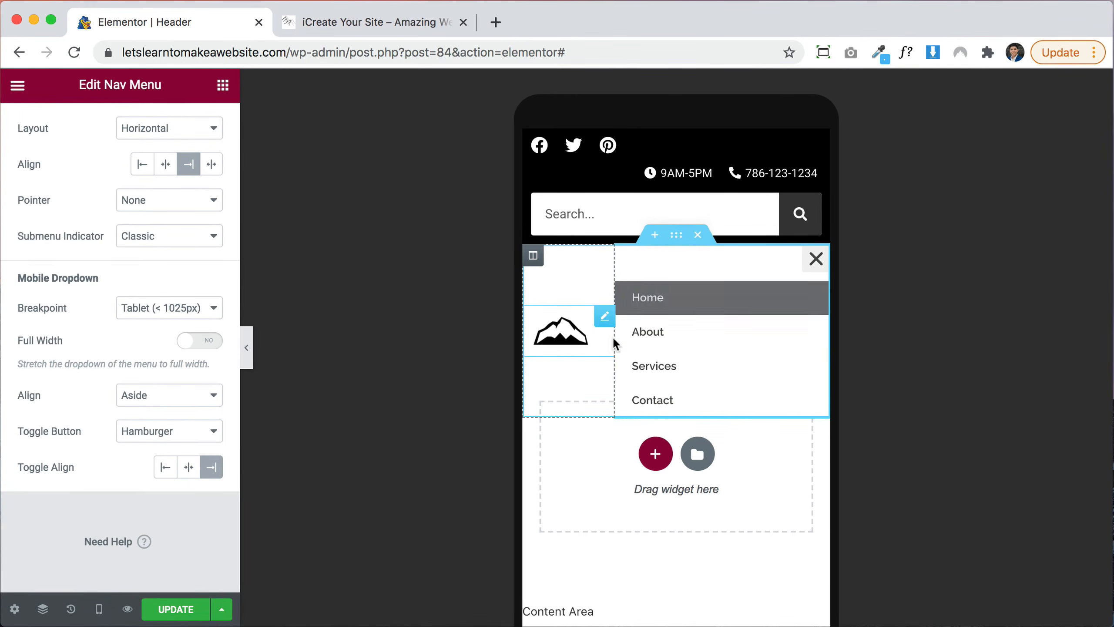
click(816, 259)
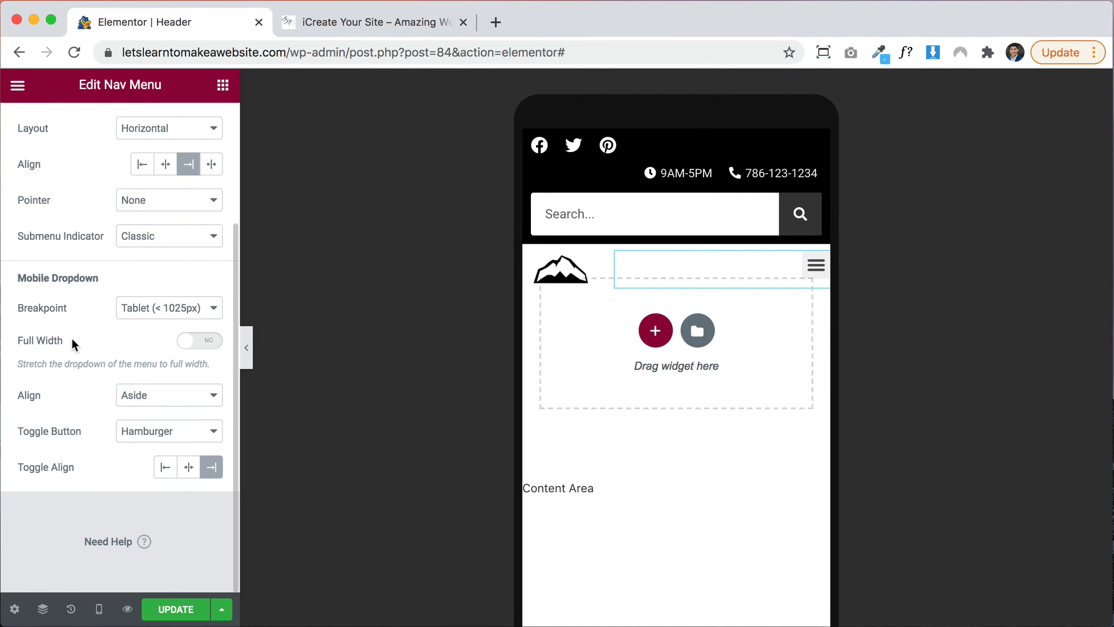
Turn on full width for the nav menu's mobile dropdown and test it by opening the menu
click(198, 342)
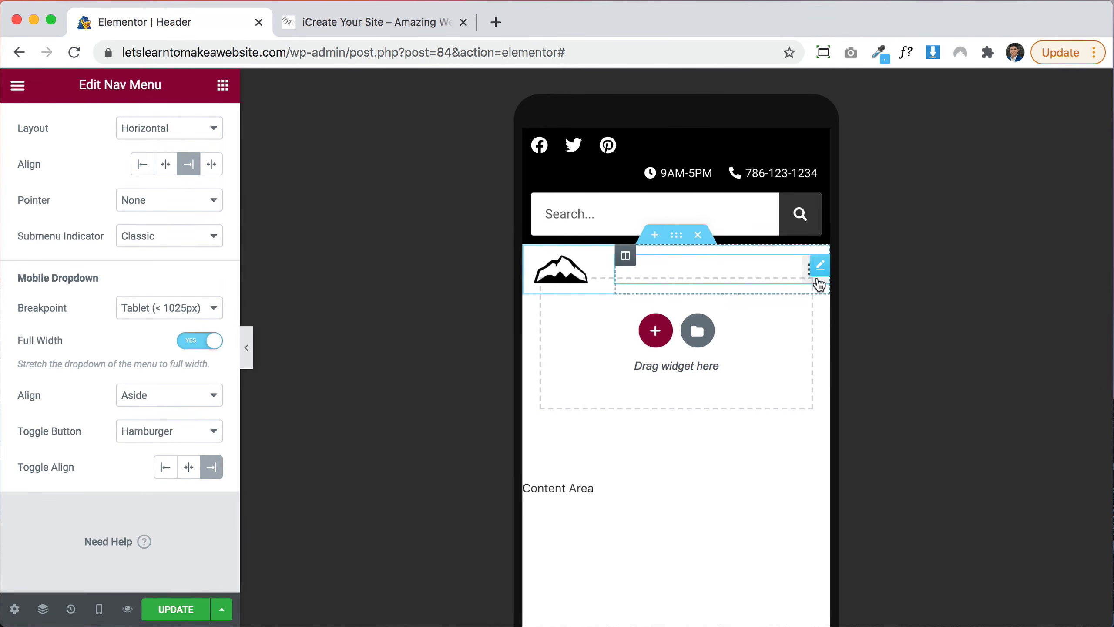
click(809, 279)
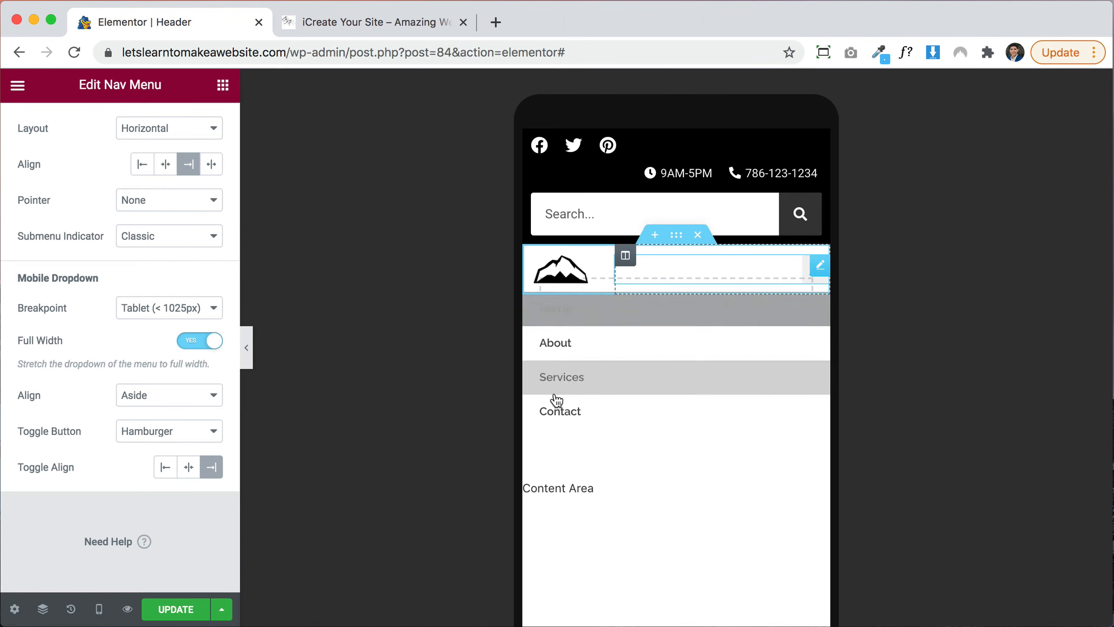
click(807, 281)
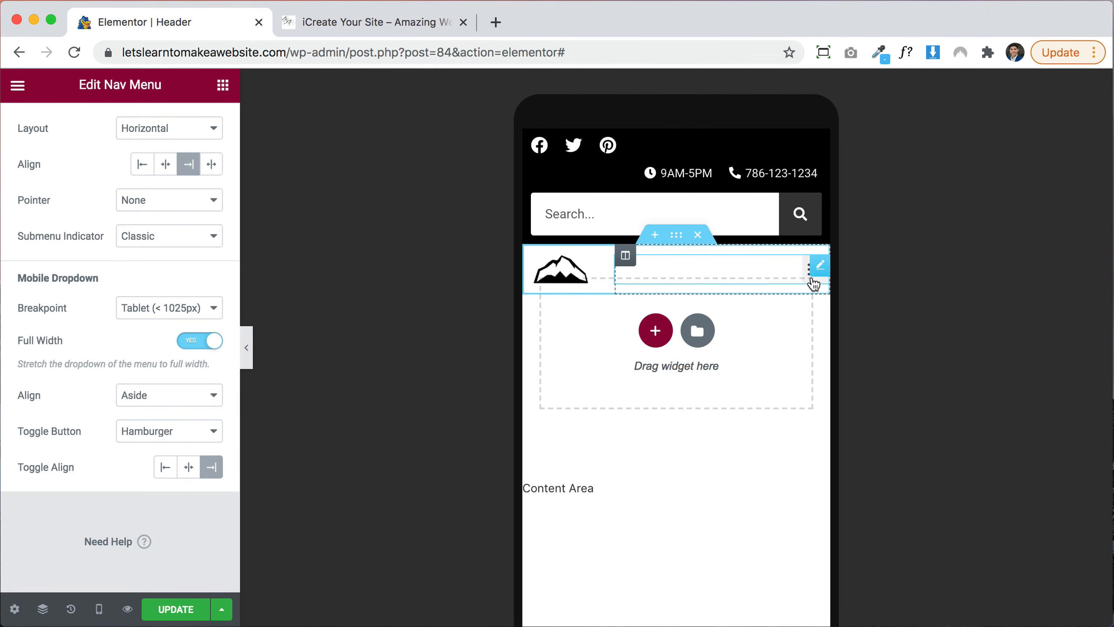
click(811, 283)
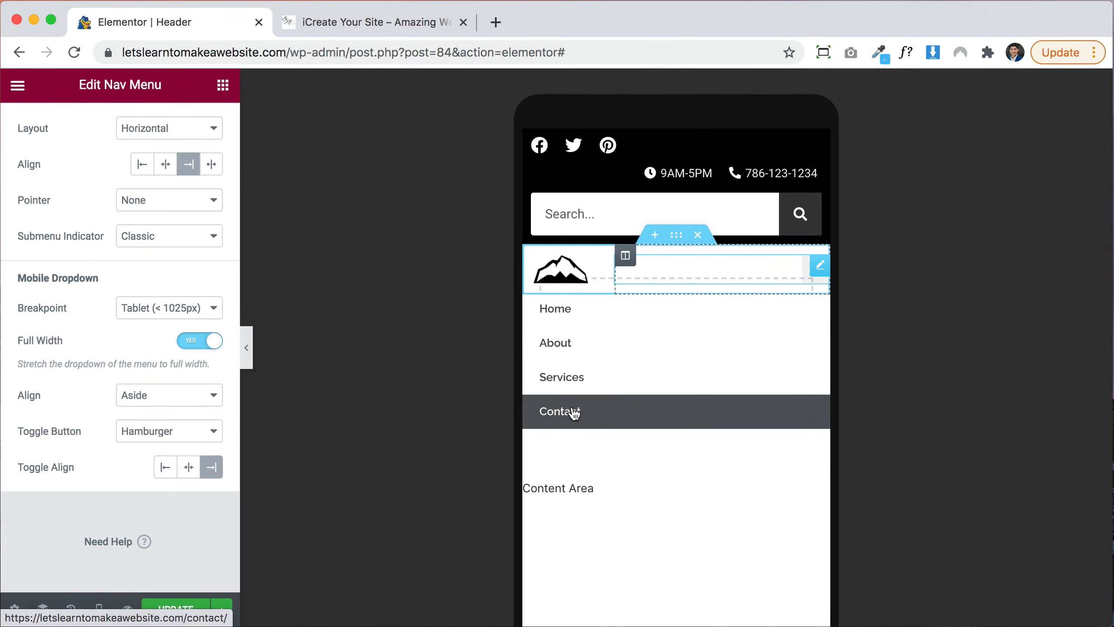
Set the nav menu toggle button's normal color to white #FFFFFF
scroll(132, 268, up, 5)
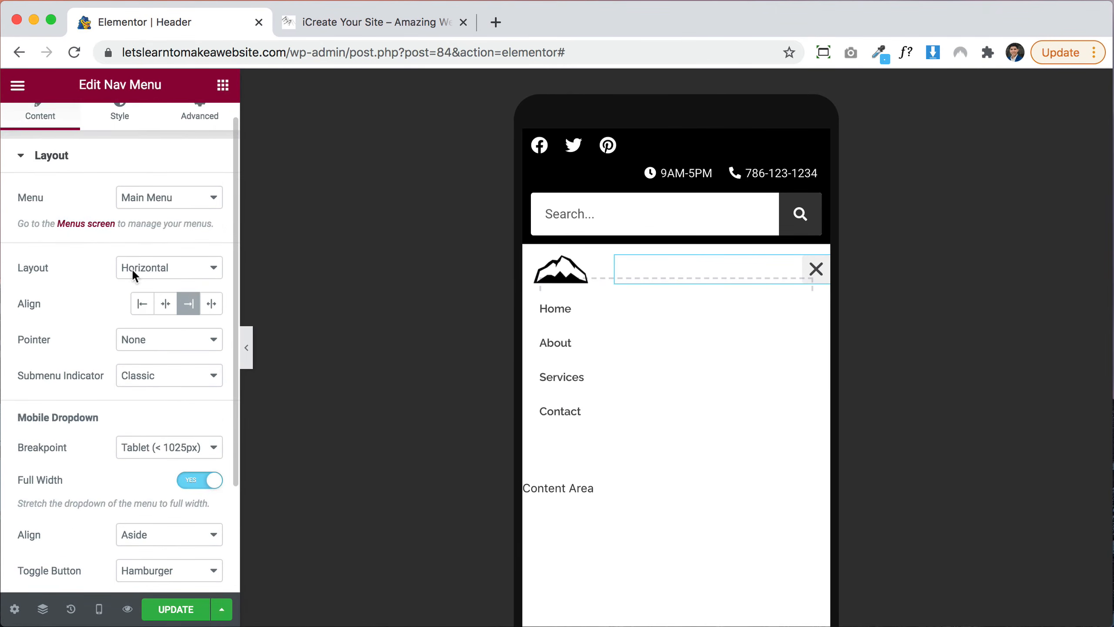
click(124, 114)
scroll(126, 357, down, 3)
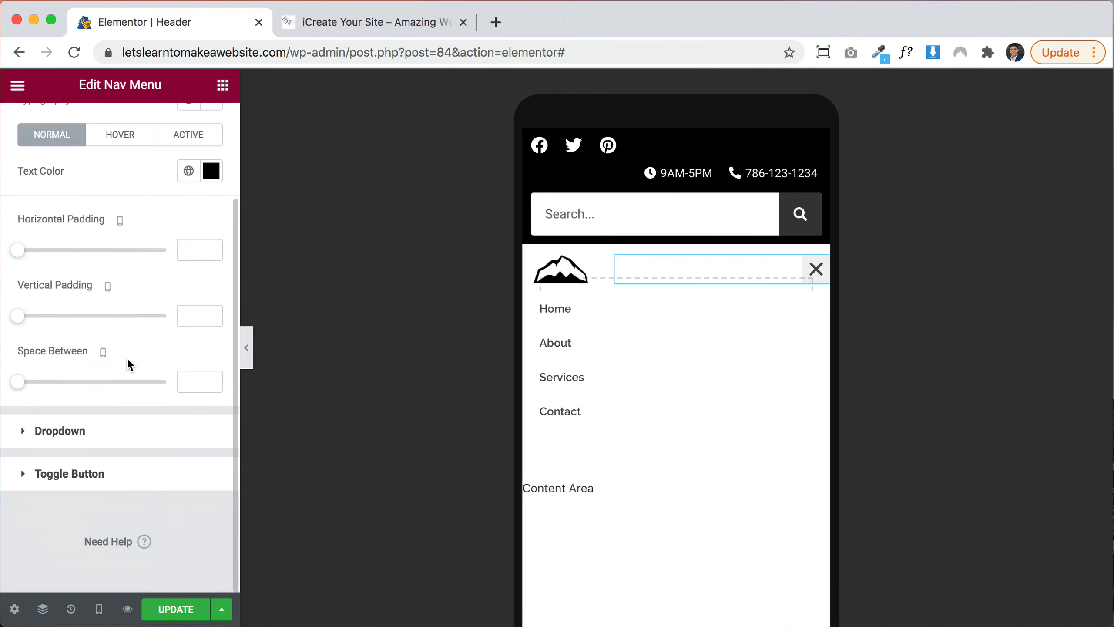
click(91, 473)
scroll(156, 449, down, 1)
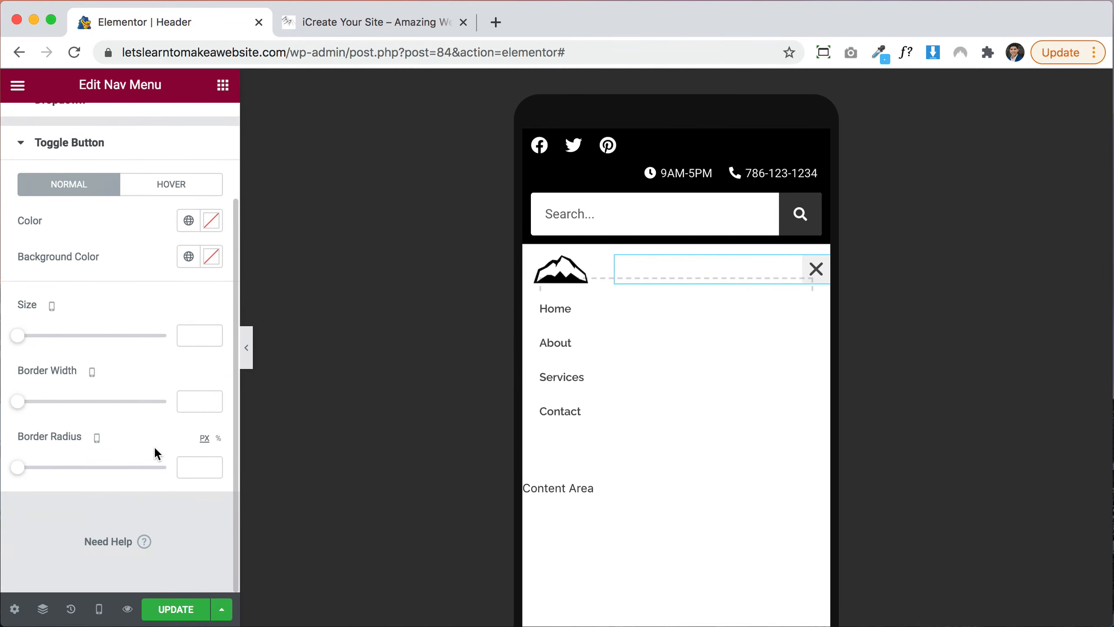
click(215, 228)
drag(186, 304, 98, 254)
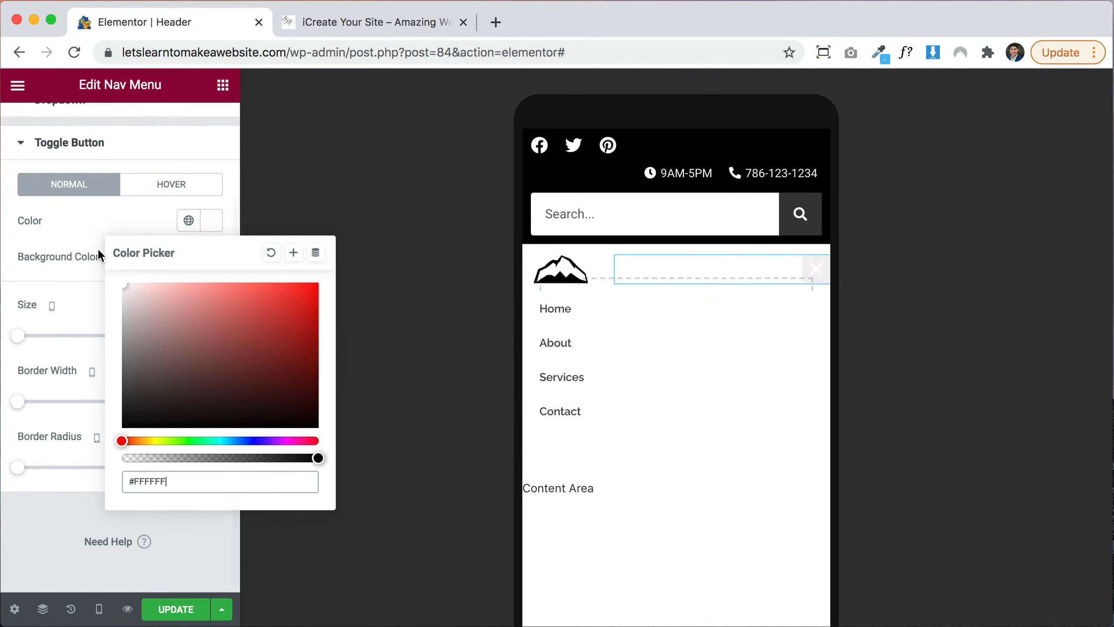
click(172, 234)
Set the toggle button's background color to black and collapse the previewed dropdown menu
click(211, 256)
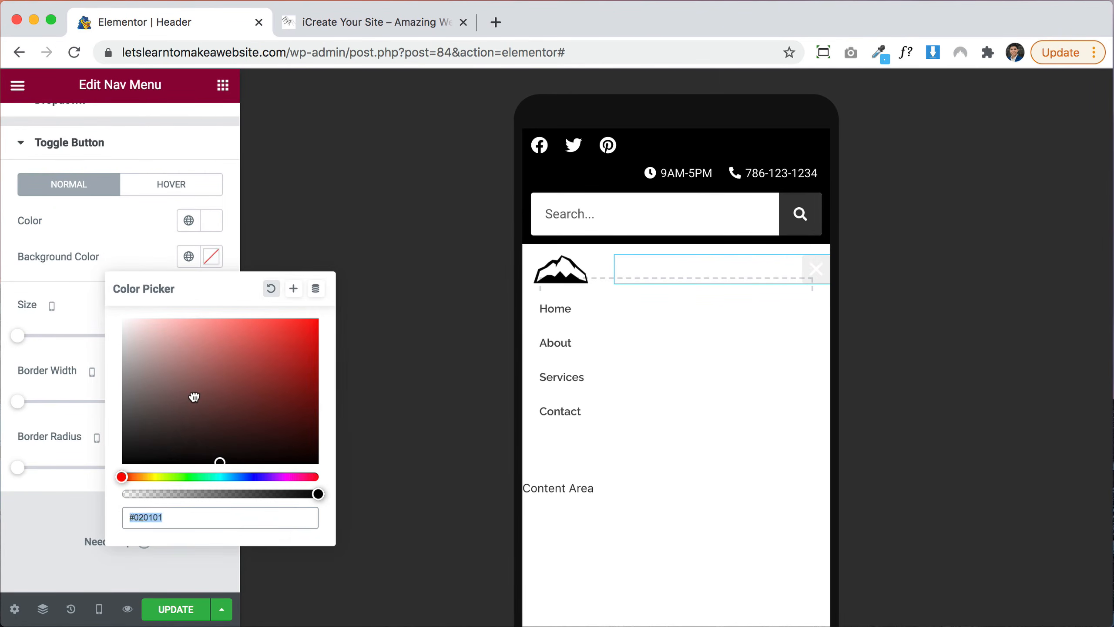
drag(194, 397, 183, 484)
click(96, 232)
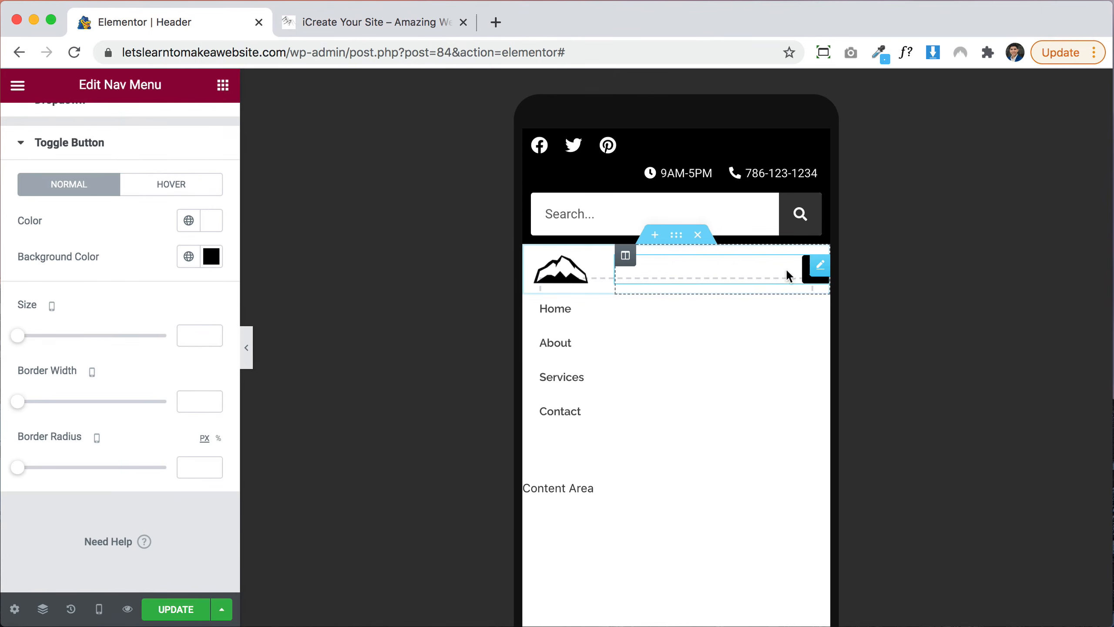
click(810, 285)
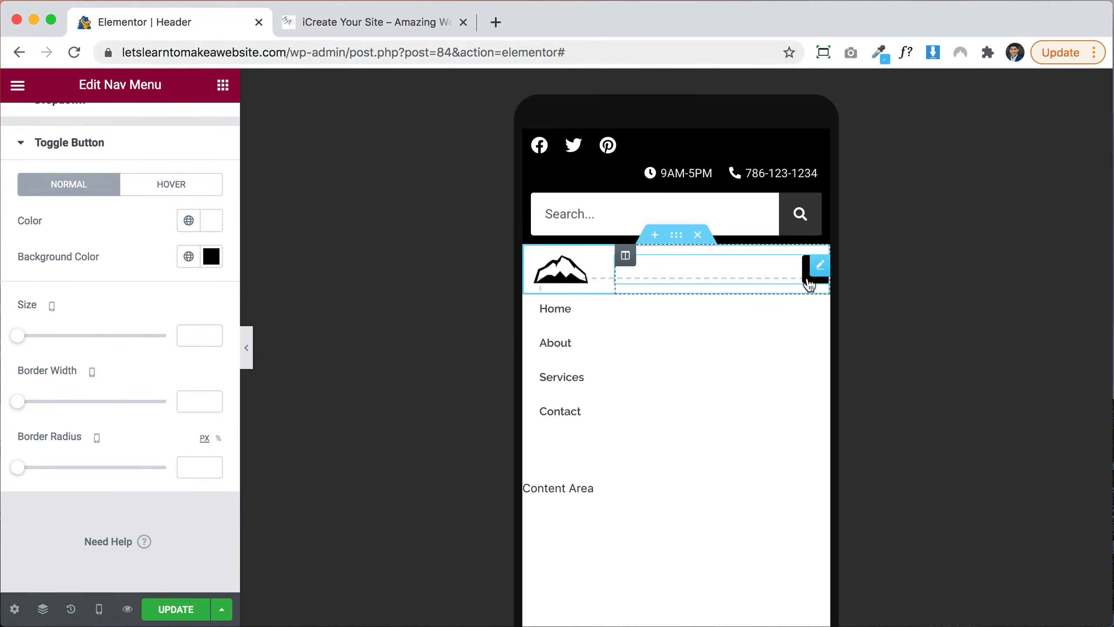
click(804, 279)
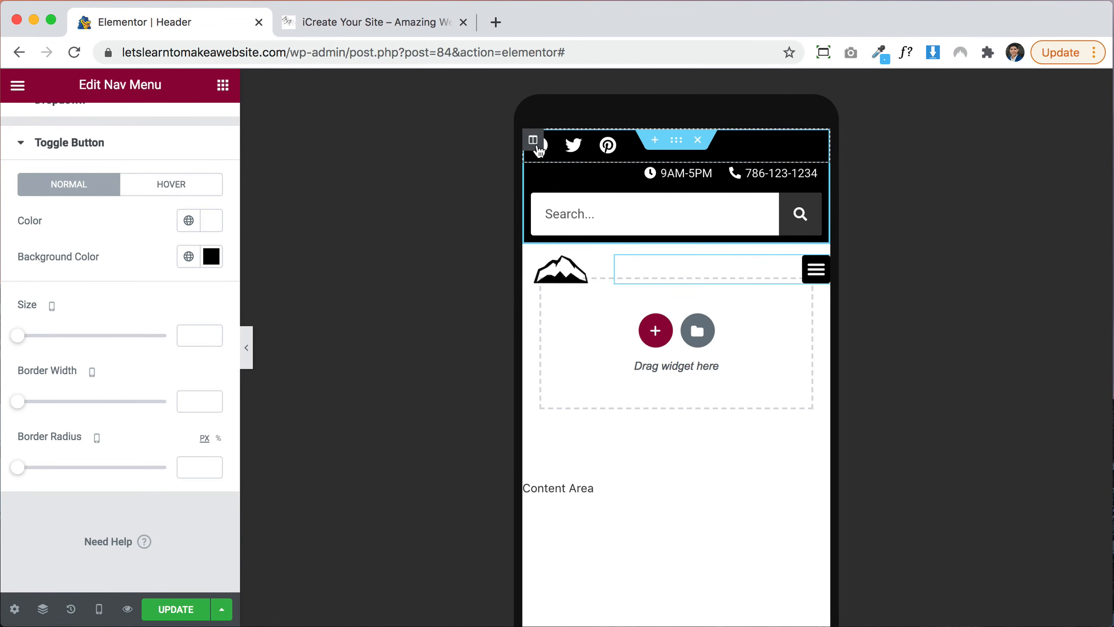
Set the mobile width of both the social icons column and the contact list column to 50%
click(533, 140)
click(182, 213)
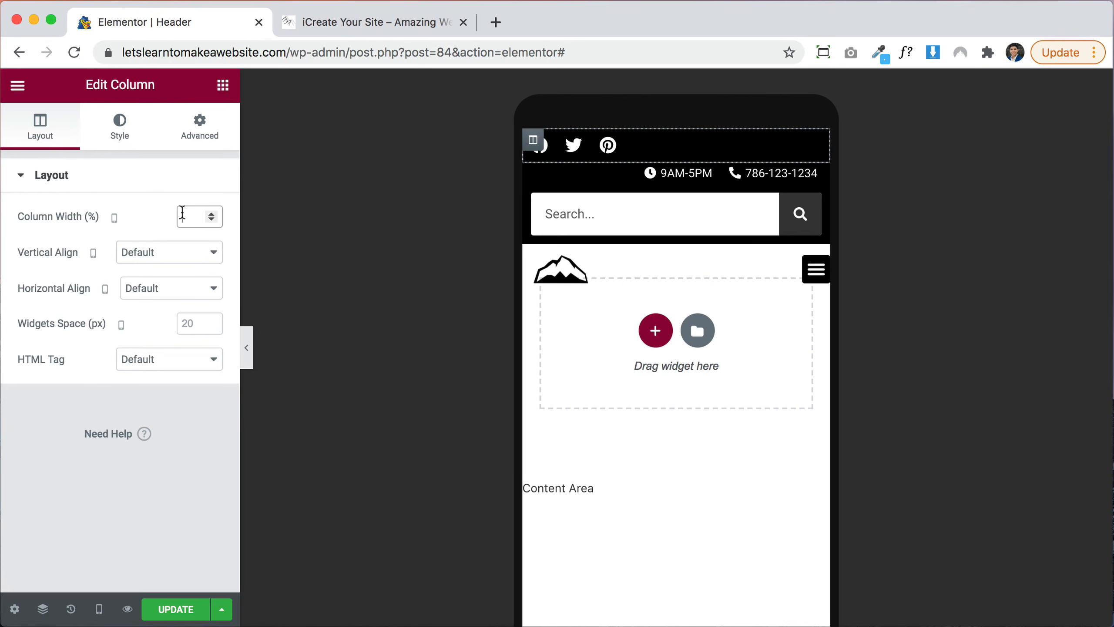
text(50)
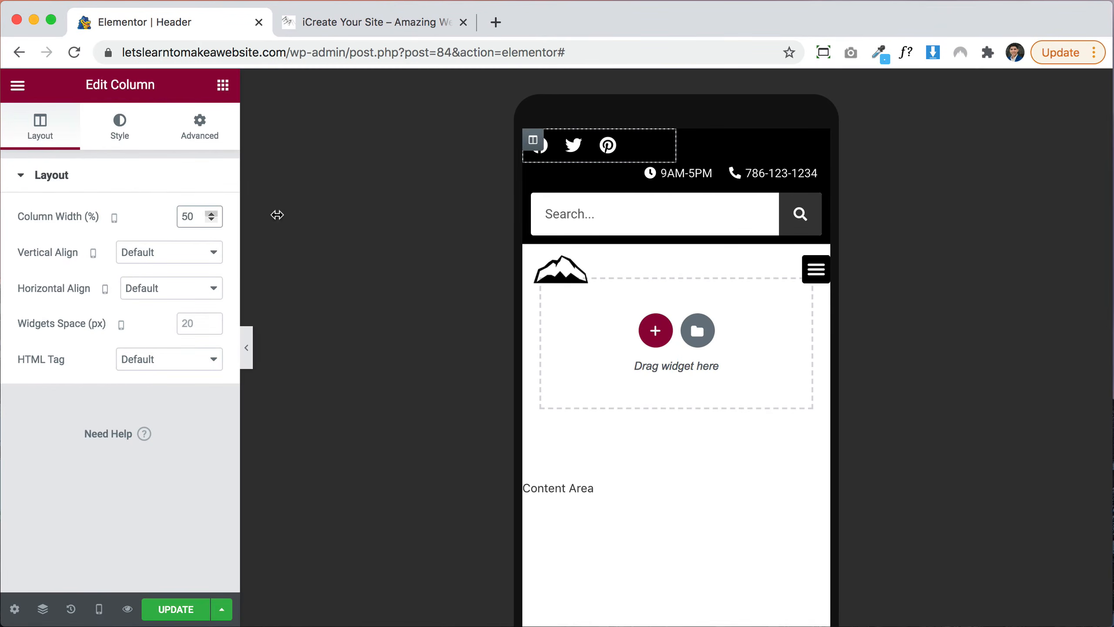
key(BackSpace)
key(BackSpace)
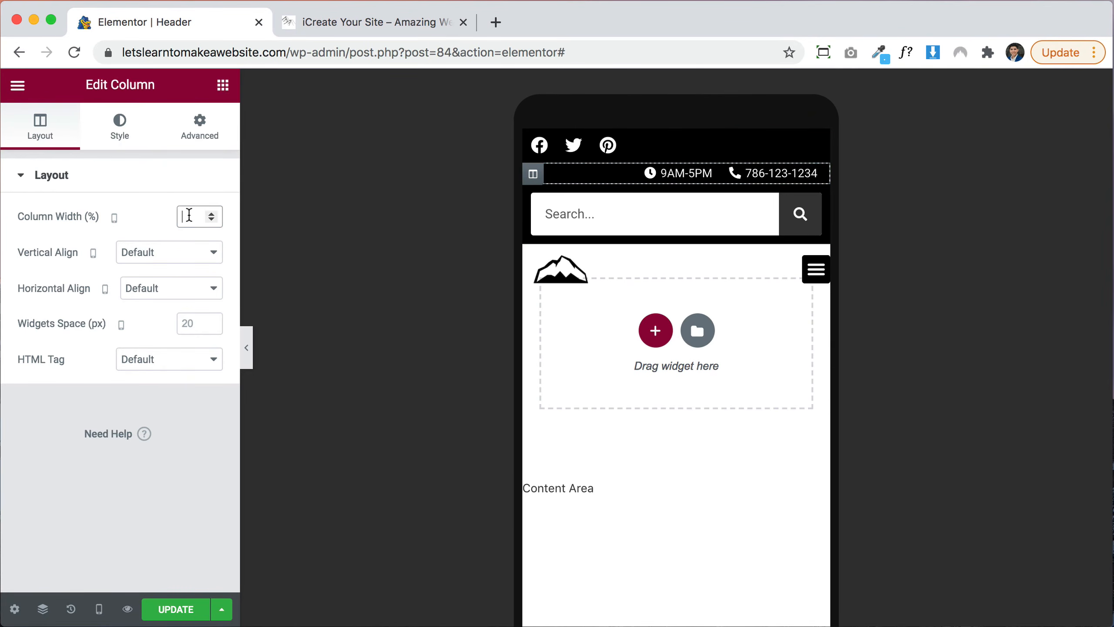
text(50)
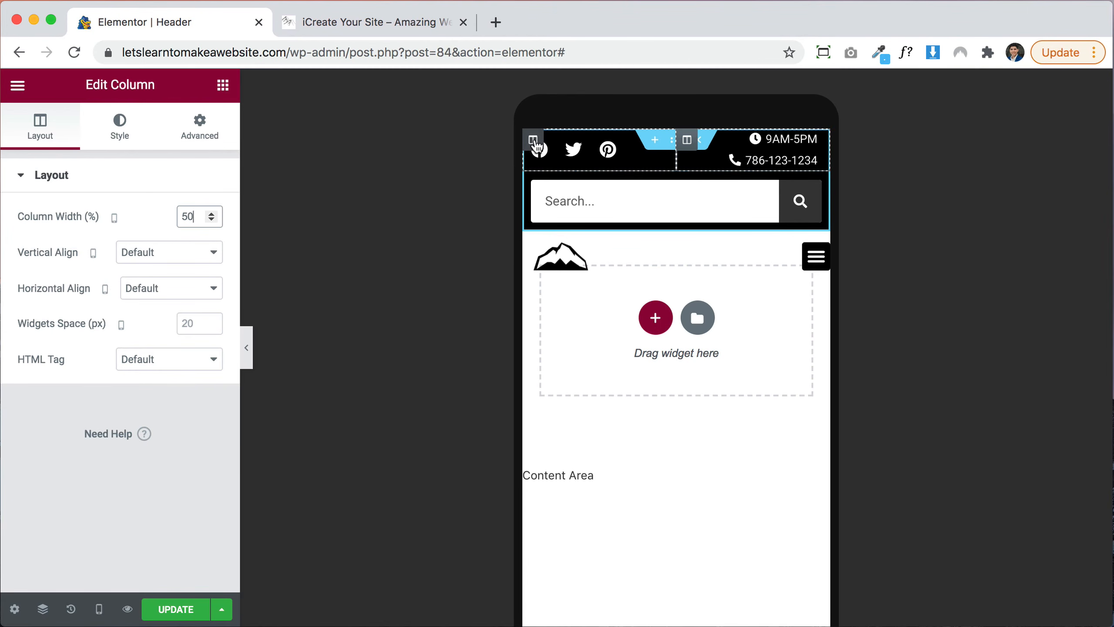
Set the social icons column's mobile width to 40% after trying 30%
double_click(179, 214)
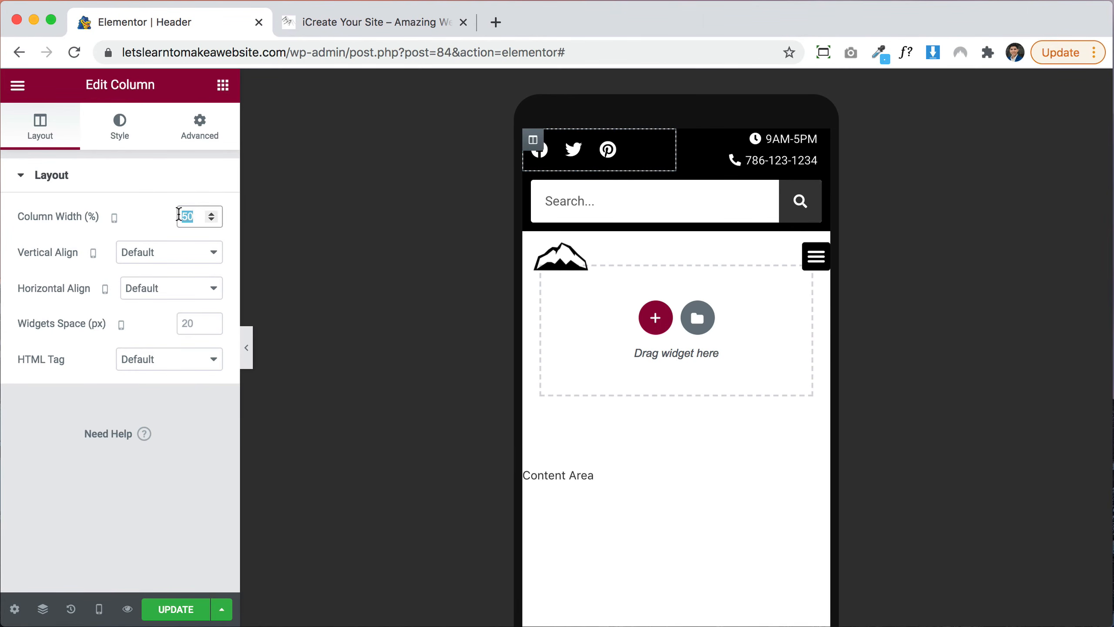
text(30)
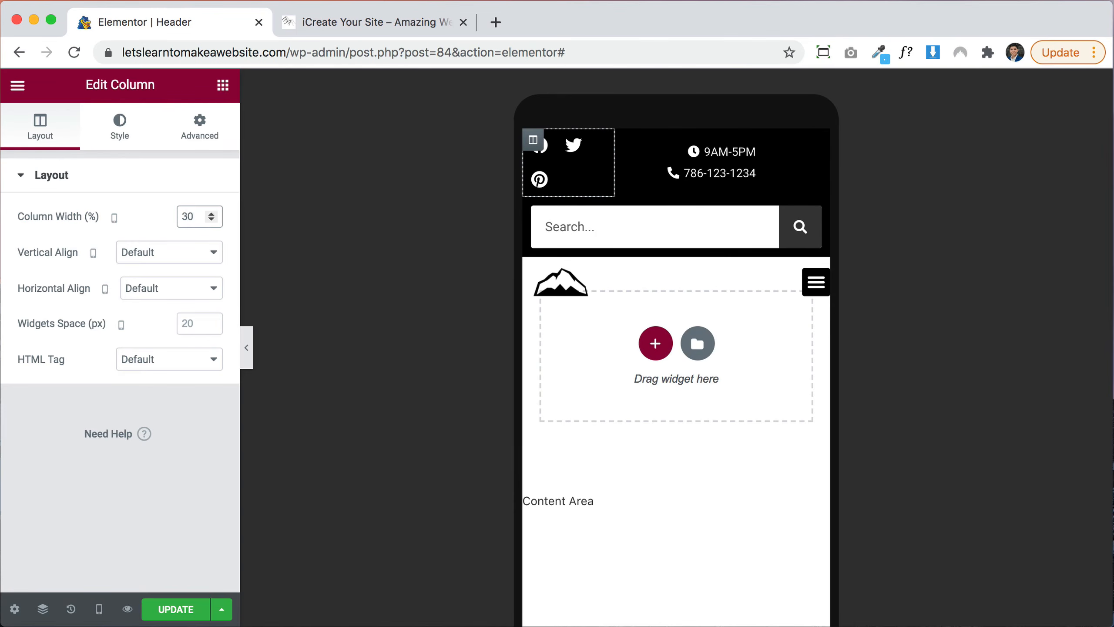
key(BackSpace)
key(BackSpace)
text(40)
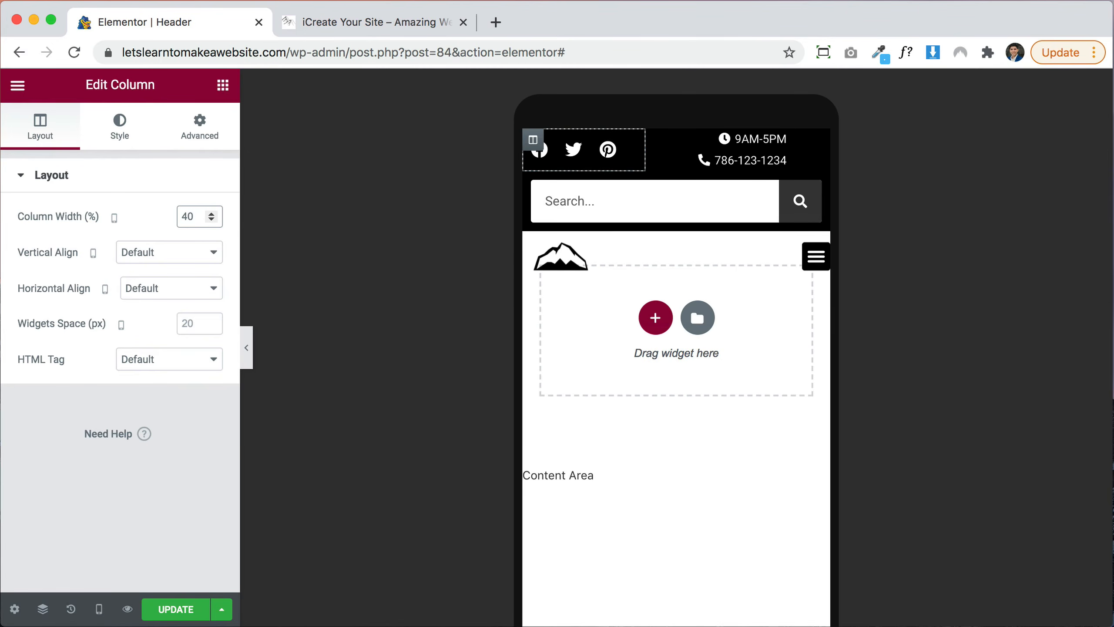
Set the contact list column's mobile width to 65% after trying 60% and 70%
click(654, 145)
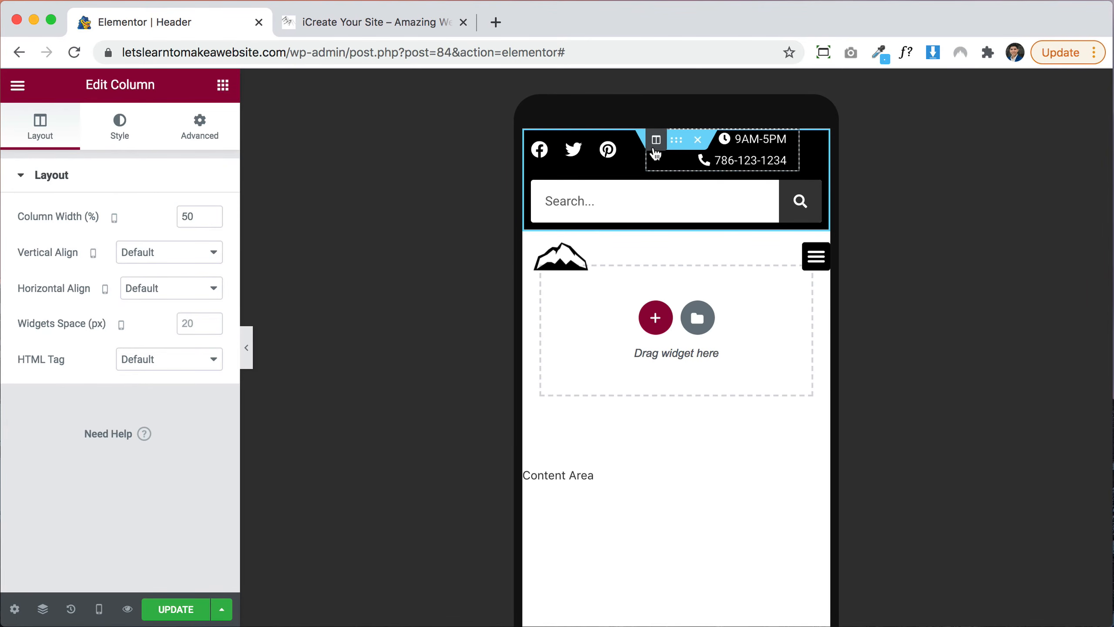
double_click(187, 216)
text(60)
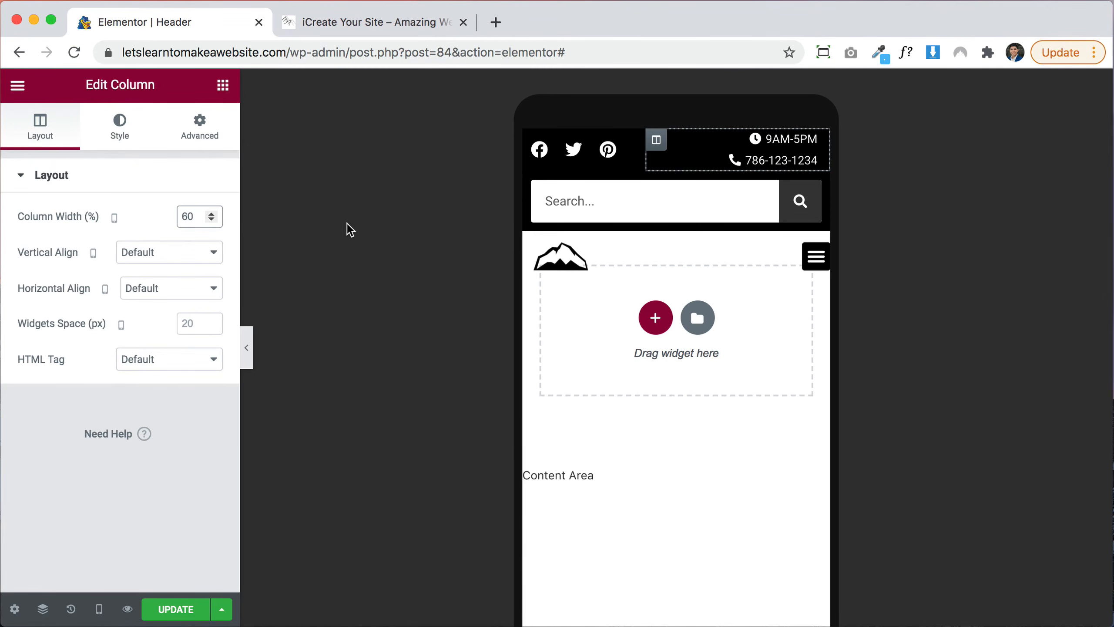
double_click(187, 208)
text(70)
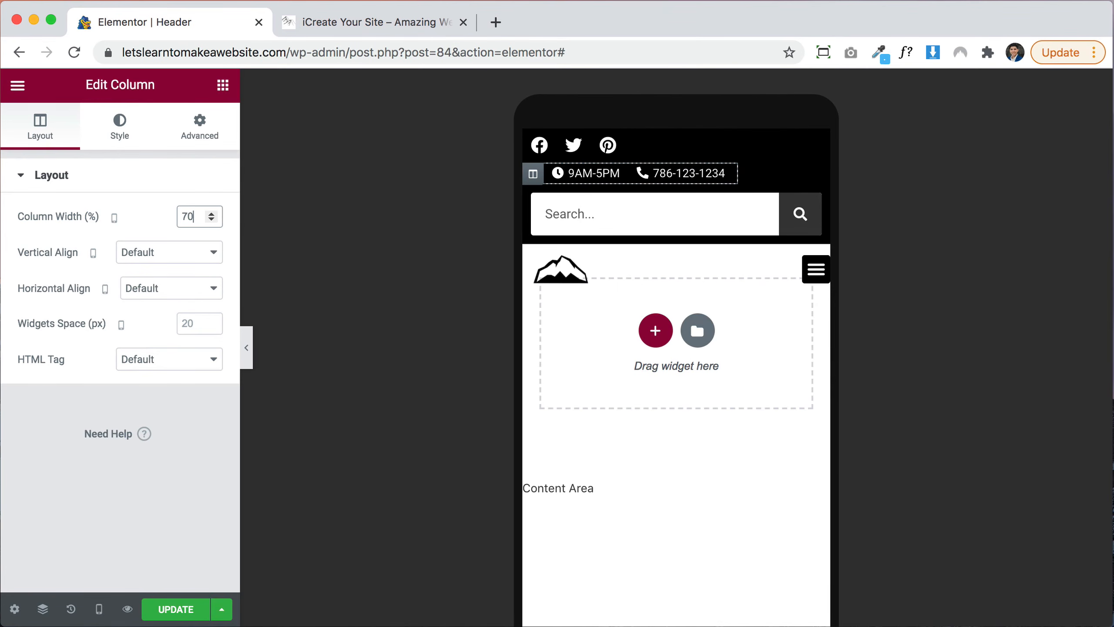
key(BackSpace)
key(BackSpace)
text(65)
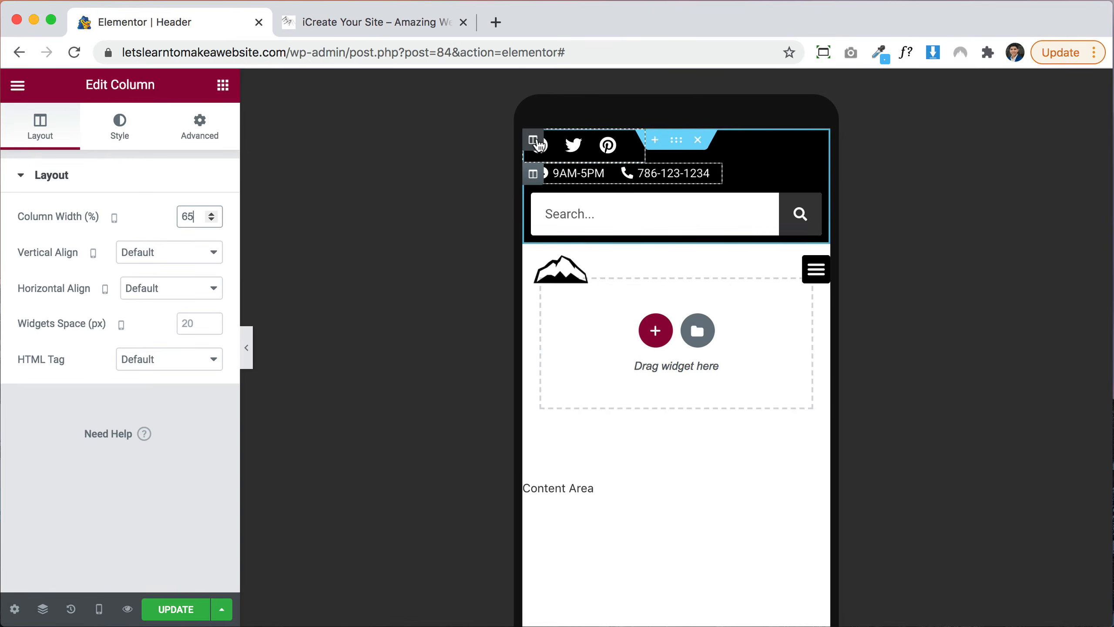
Set the social icons column's mobile width to 35%
click(533, 140)
double_click(190, 217)
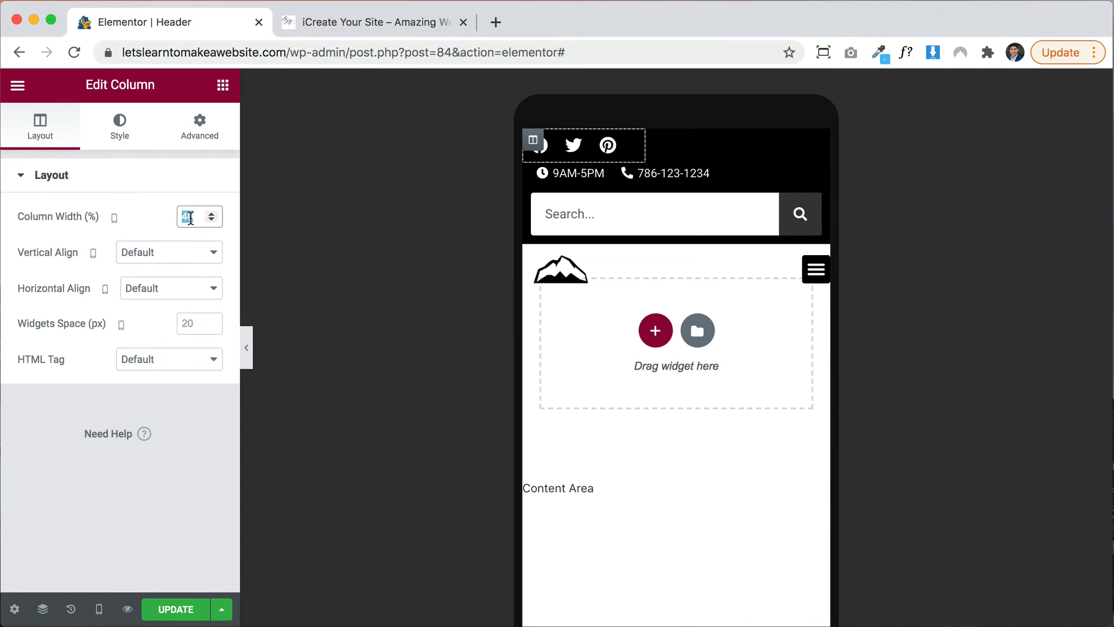
text(35)
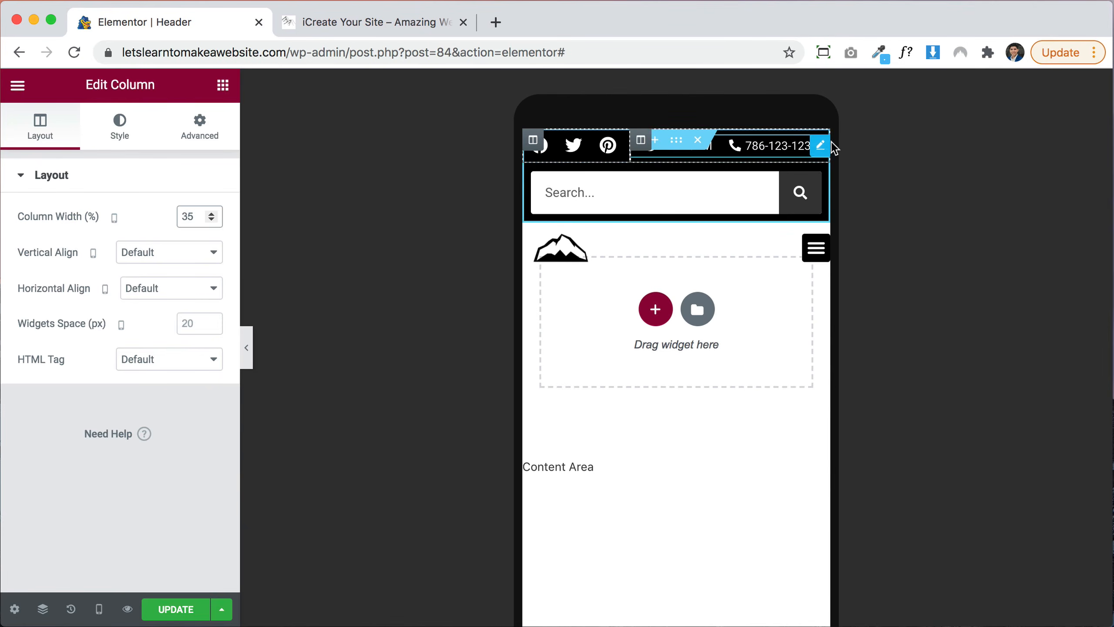
click(819, 148)
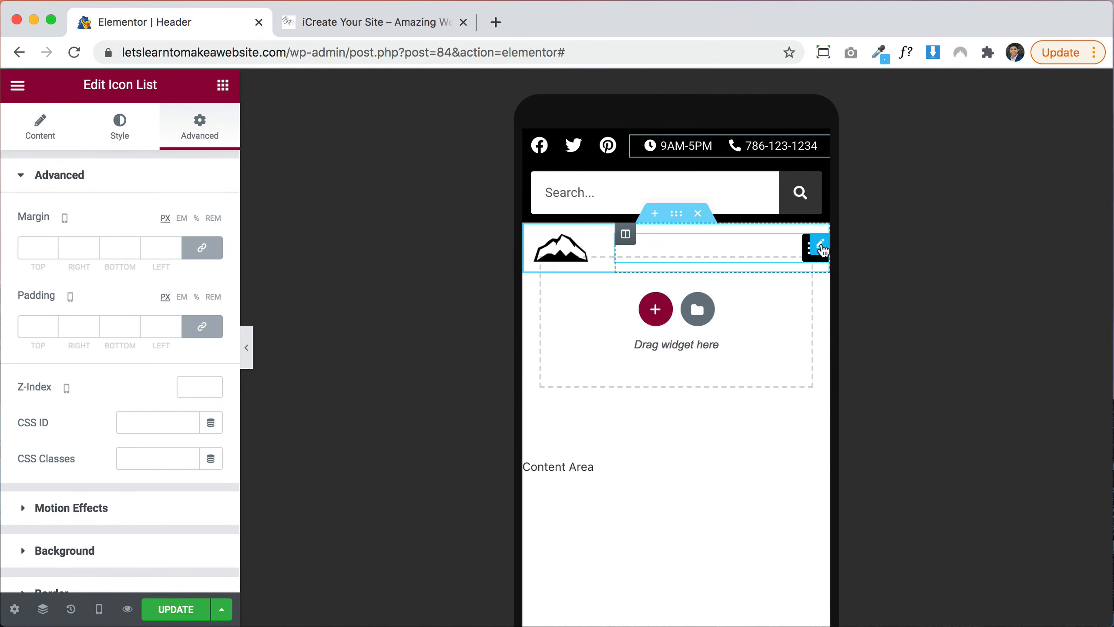
click(819, 246)
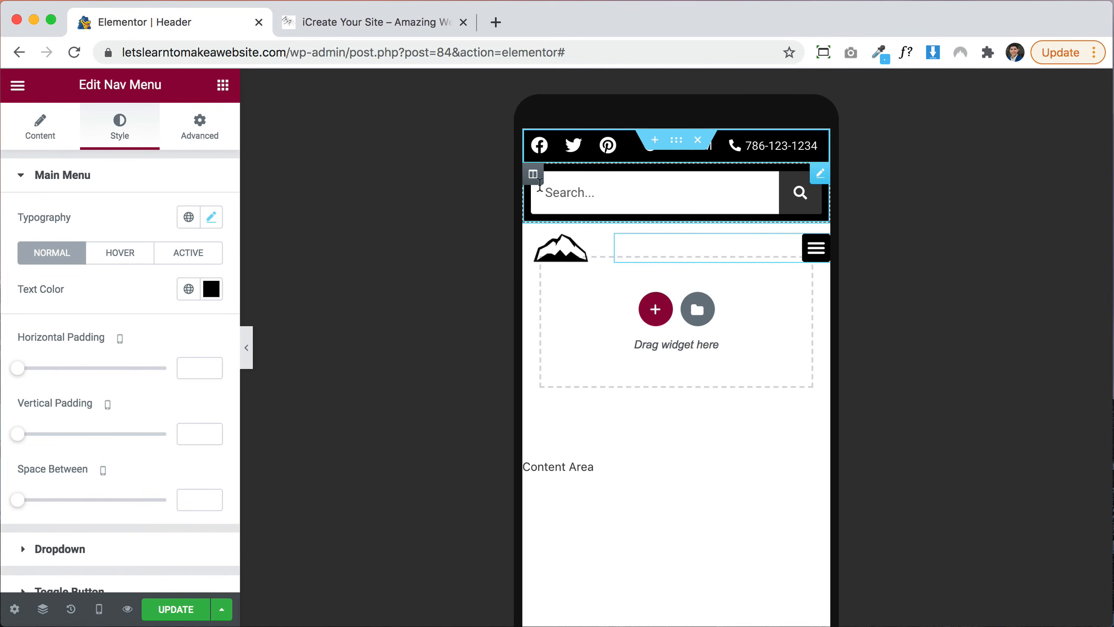
Hide the search form column on mobile through its responsive visibility settings
click(533, 174)
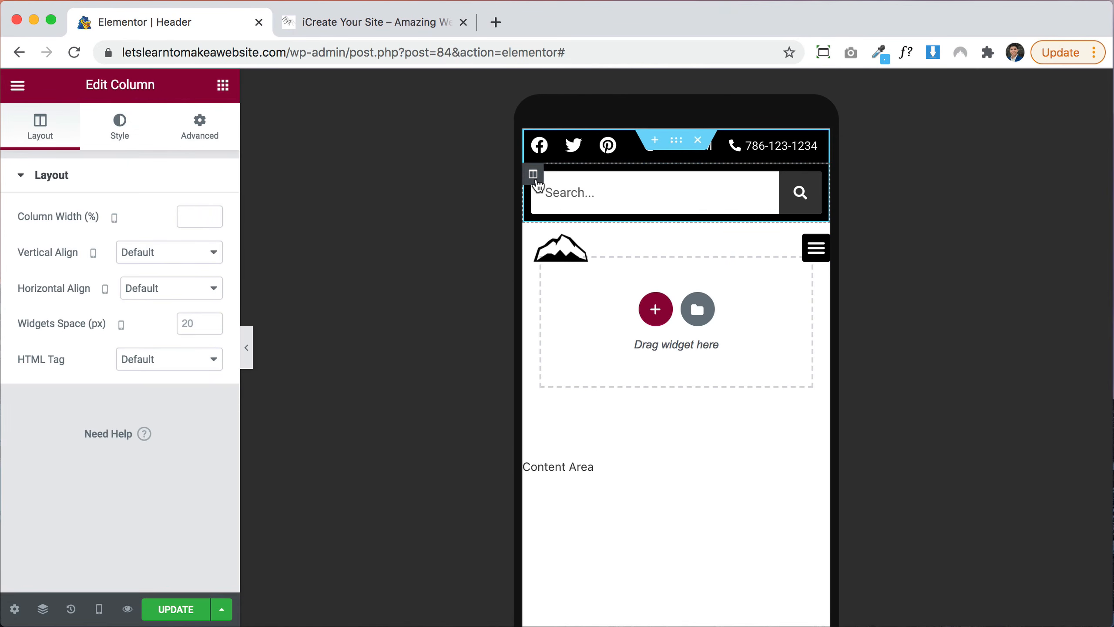
click(203, 136)
scroll(112, 435, down, 3)
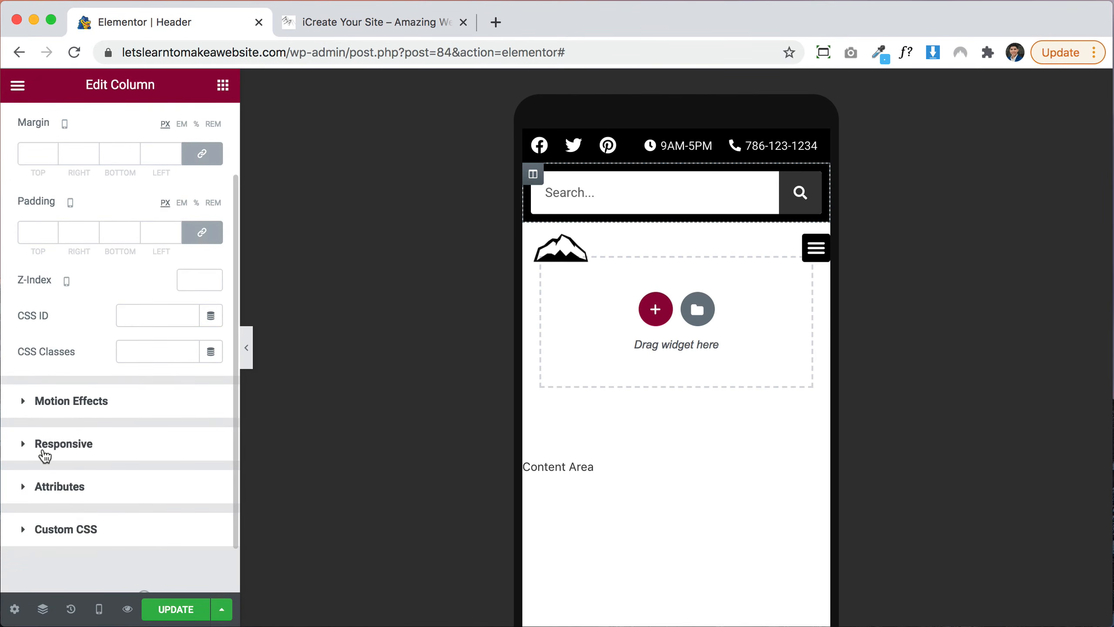
click(44, 452)
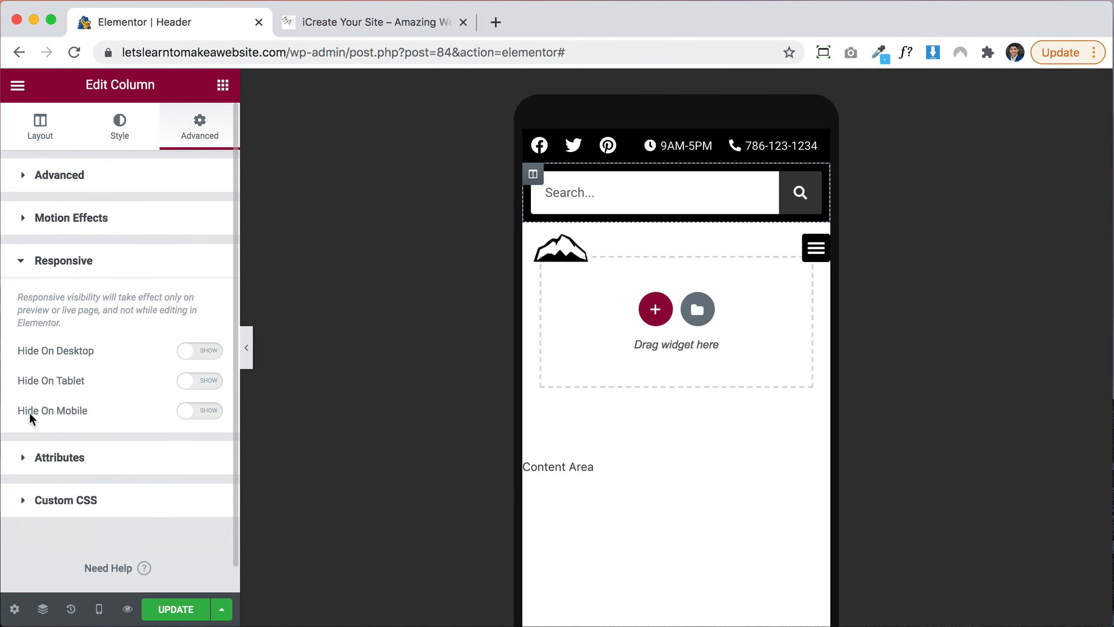
click(203, 410)
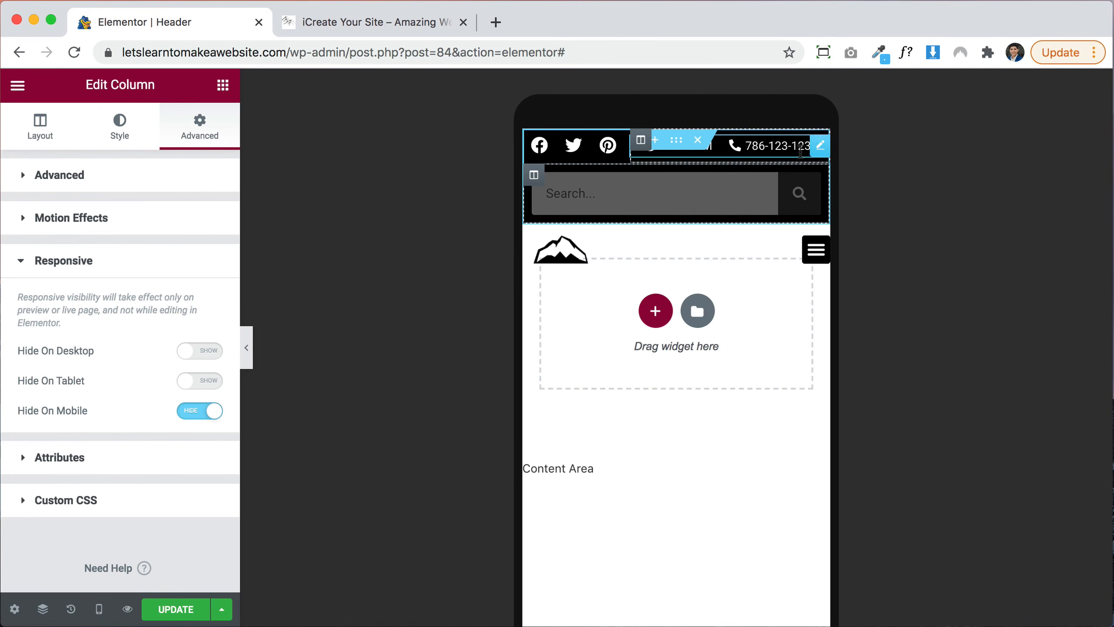
View the responsive visibility options of the logo image
click(605, 240)
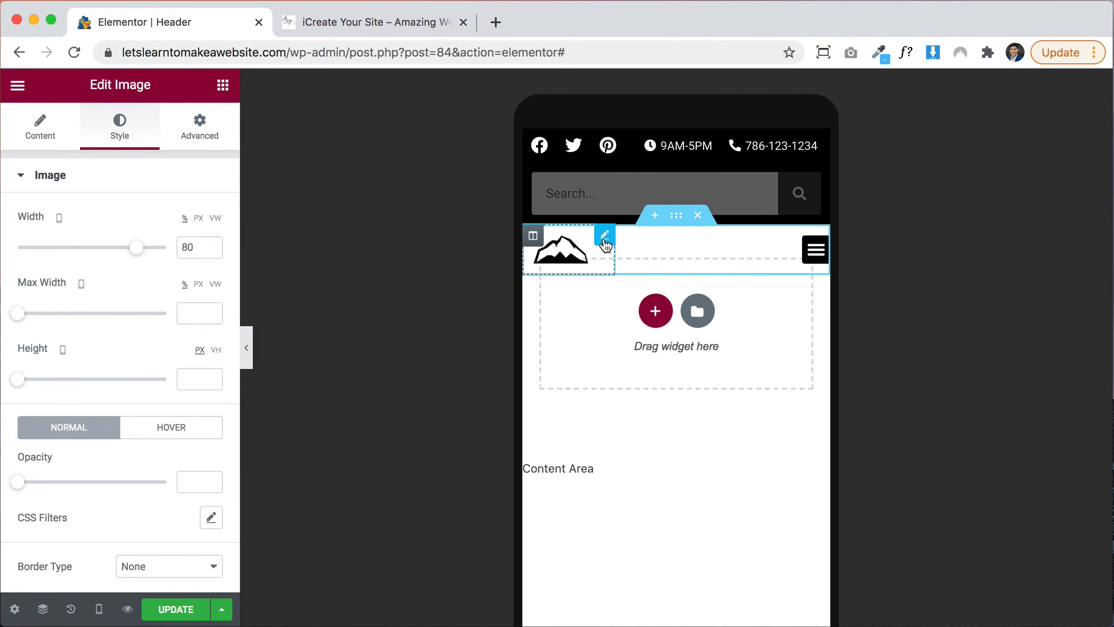
click(200, 127)
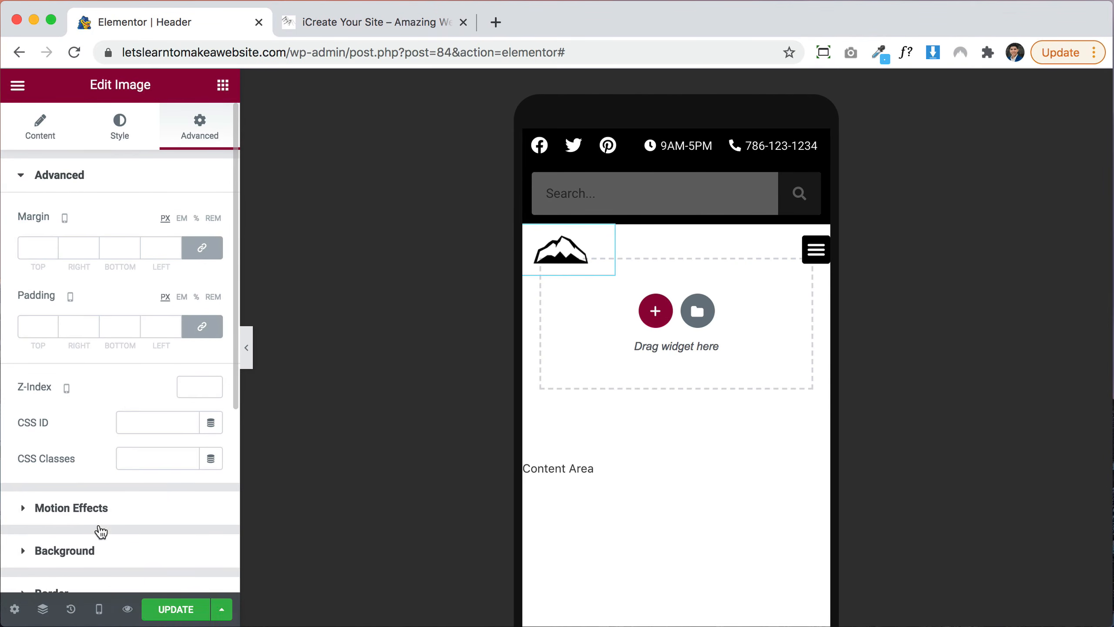
scroll(92, 566, down, 3)
scroll(91, 565, down, 2)
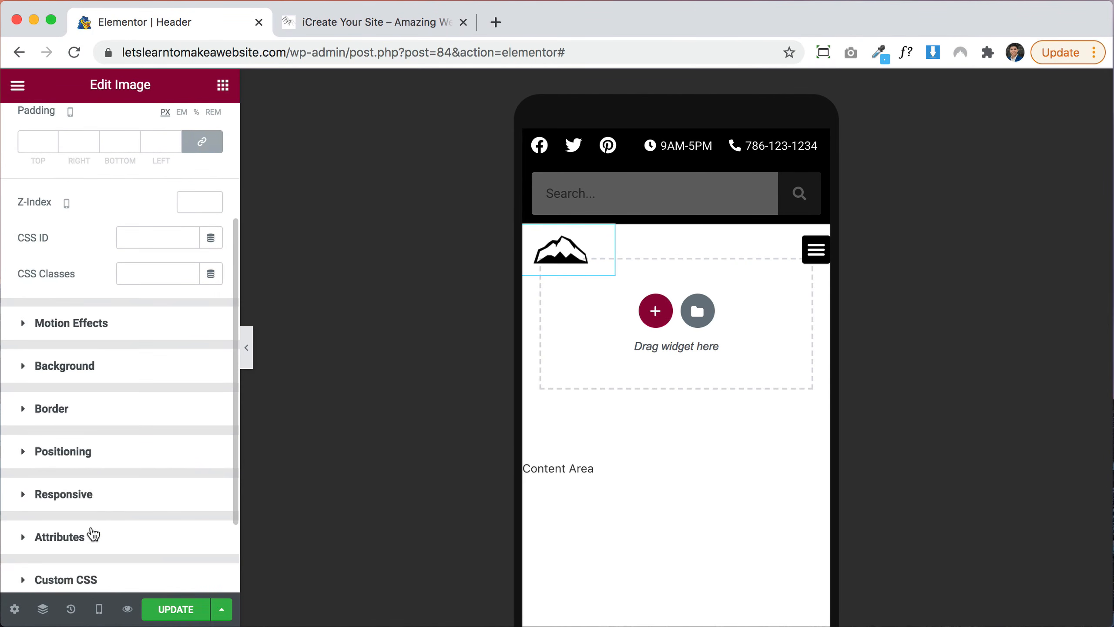
click(88, 504)
scroll(153, 456, down, 1)
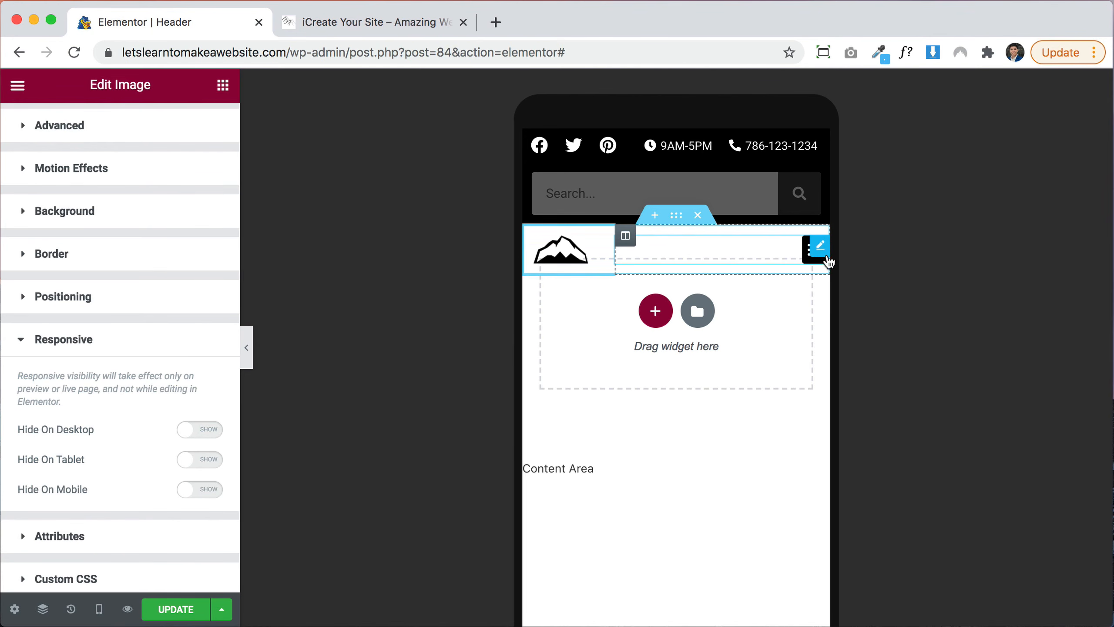
Unlink the nav menu's mobile padding, set its right padding to 15 px, and update the header
click(820, 247)
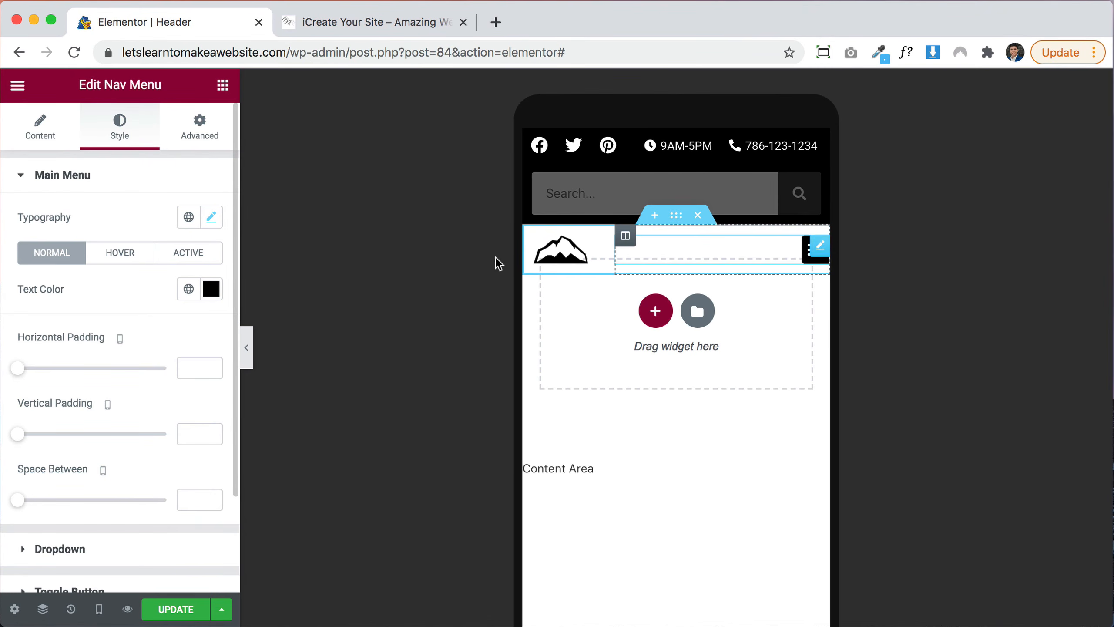
click(207, 137)
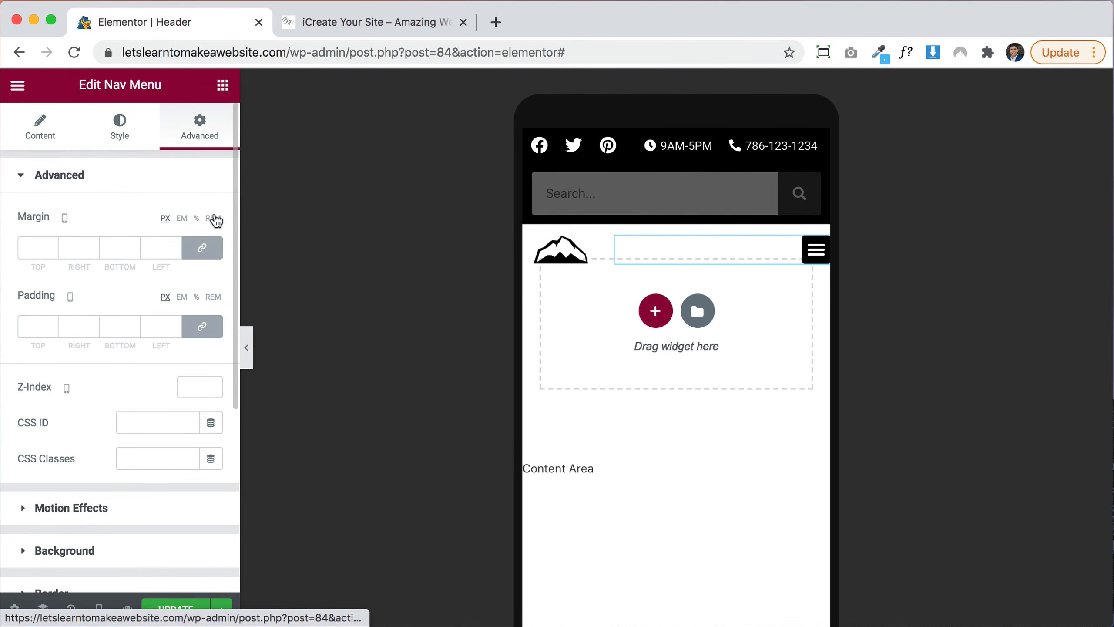
click(210, 329)
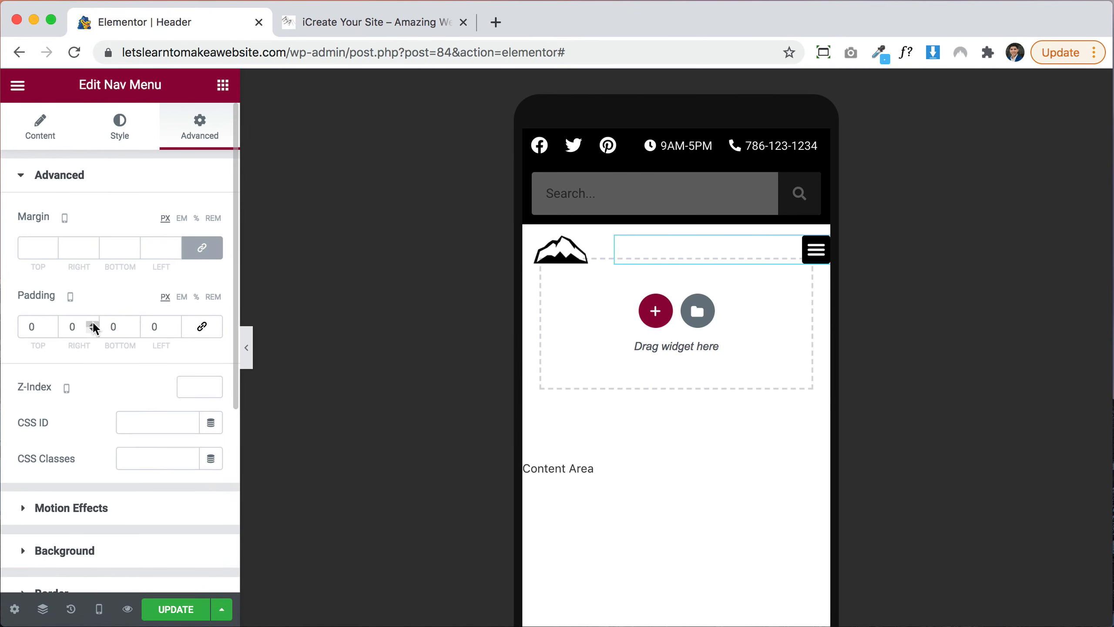
drag(93, 325, 93, 324)
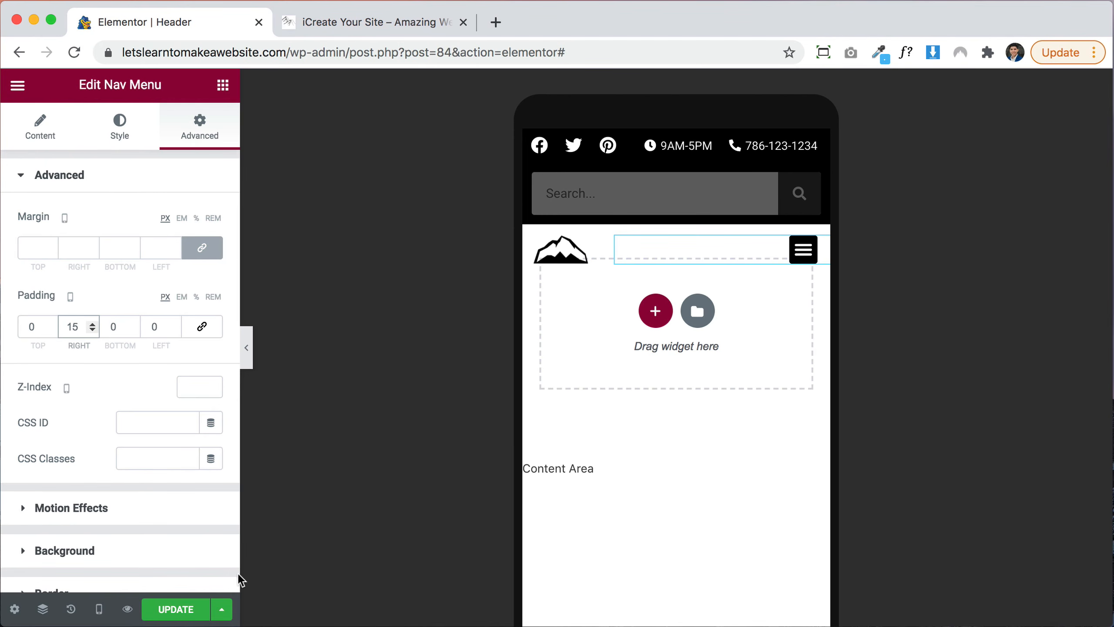
click(167, 609)
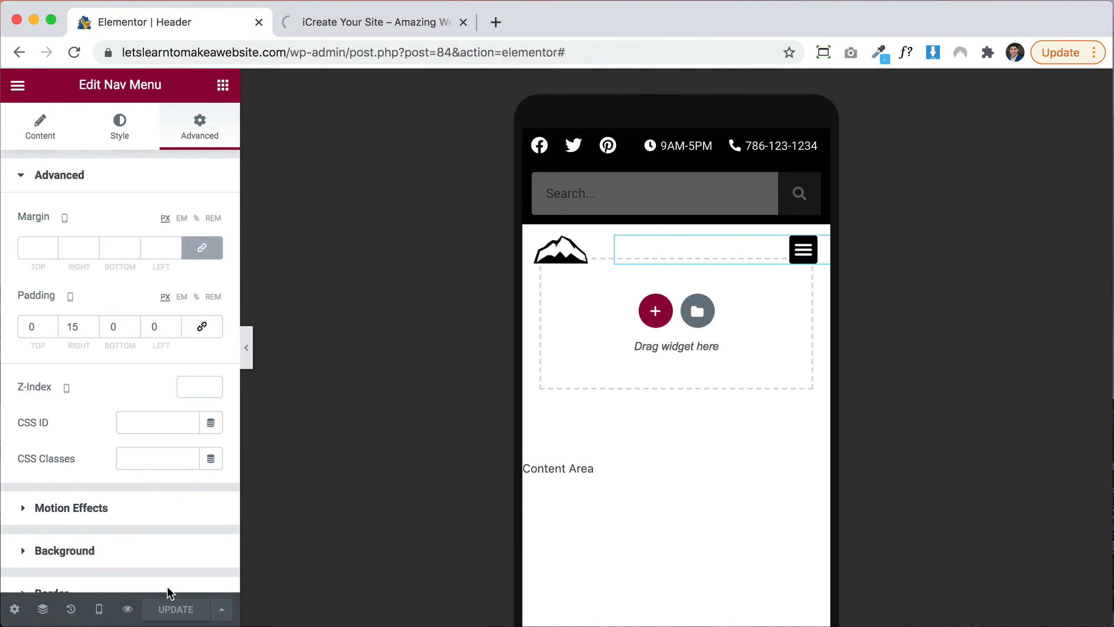
Open the live site's Home page and check the header and menu toggle in a phone-width browser window
click(339, 26)
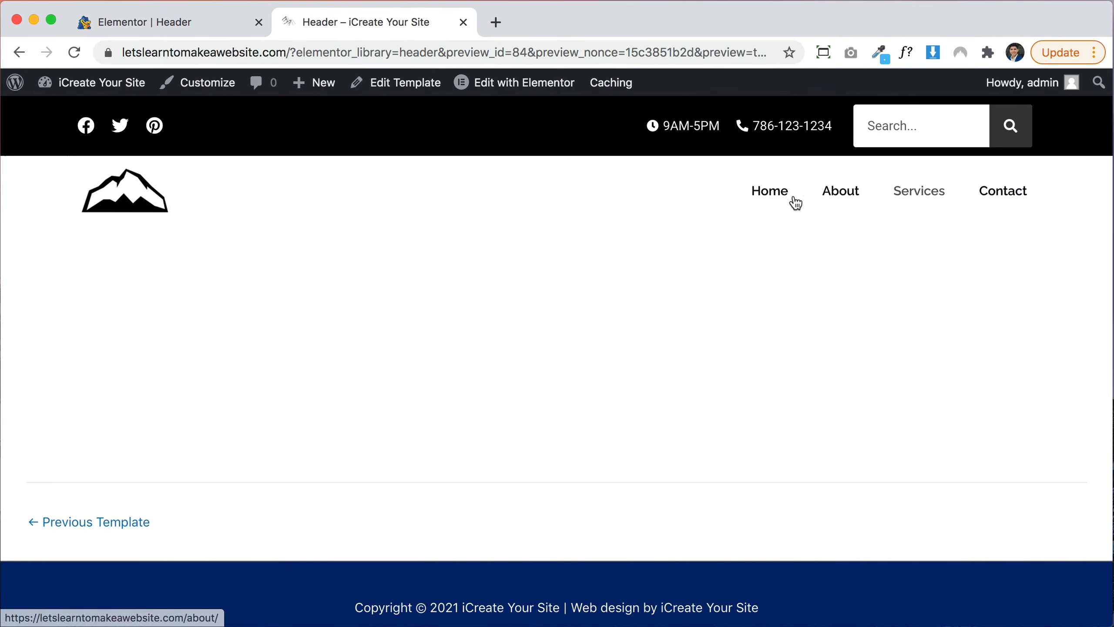
click(767, 198)
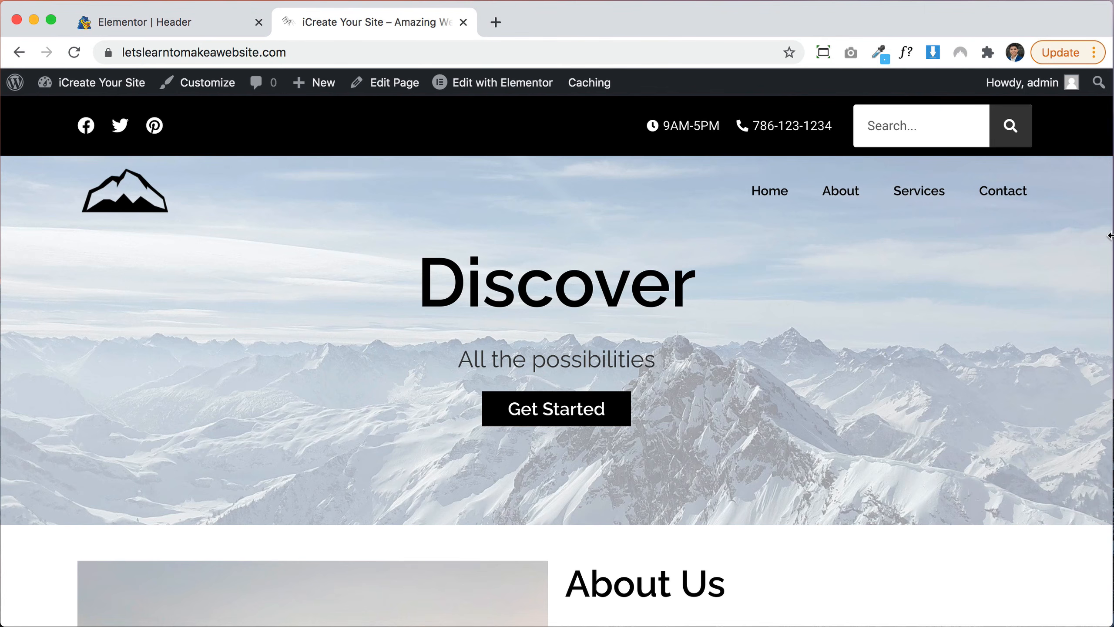
drag(1109, 236, 110, 218)
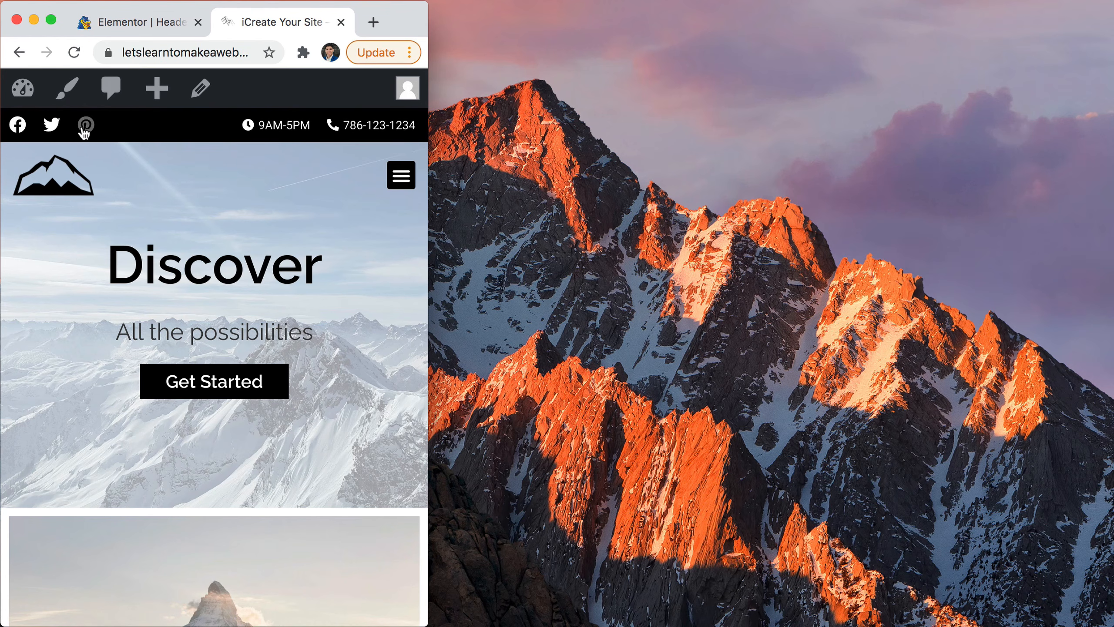
click(401, 175)
click(401, 175)
Widen the browser window in stages to check the header, then restore it with the 1300 × 731 size preset
drag(431, 157, 567, 157)
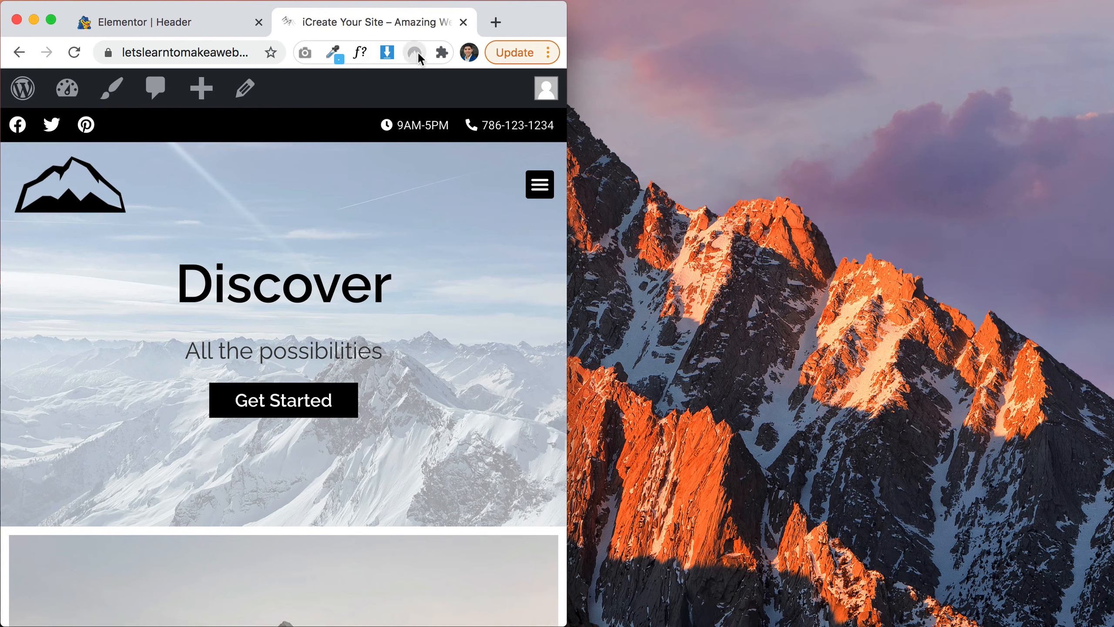
drag(567, 202, 786, 213)
click(496, 52)
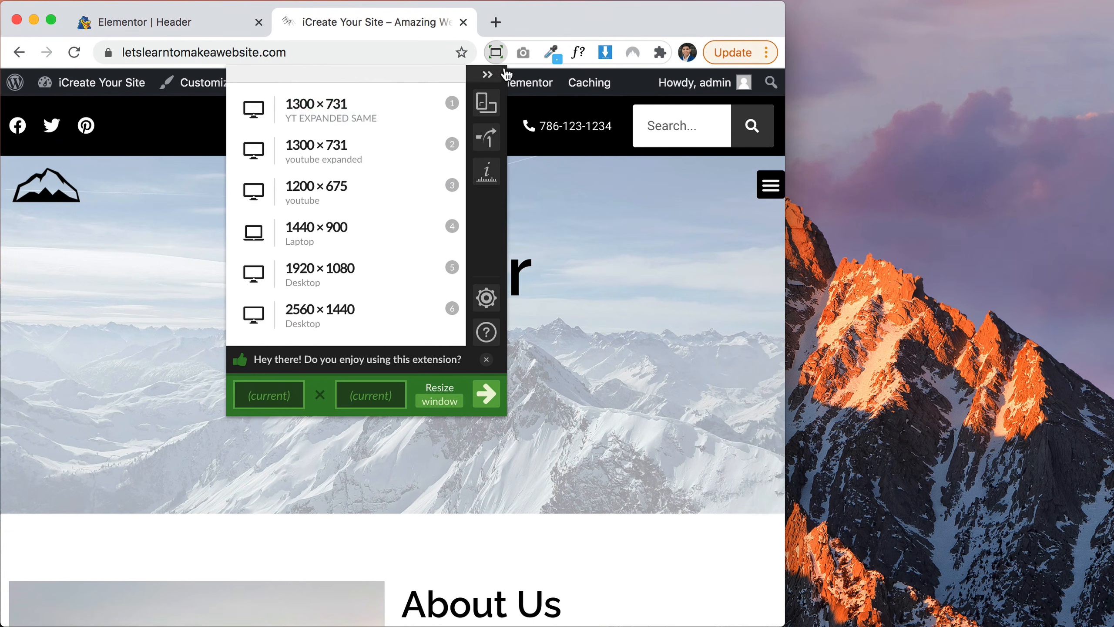
click(377, 108)
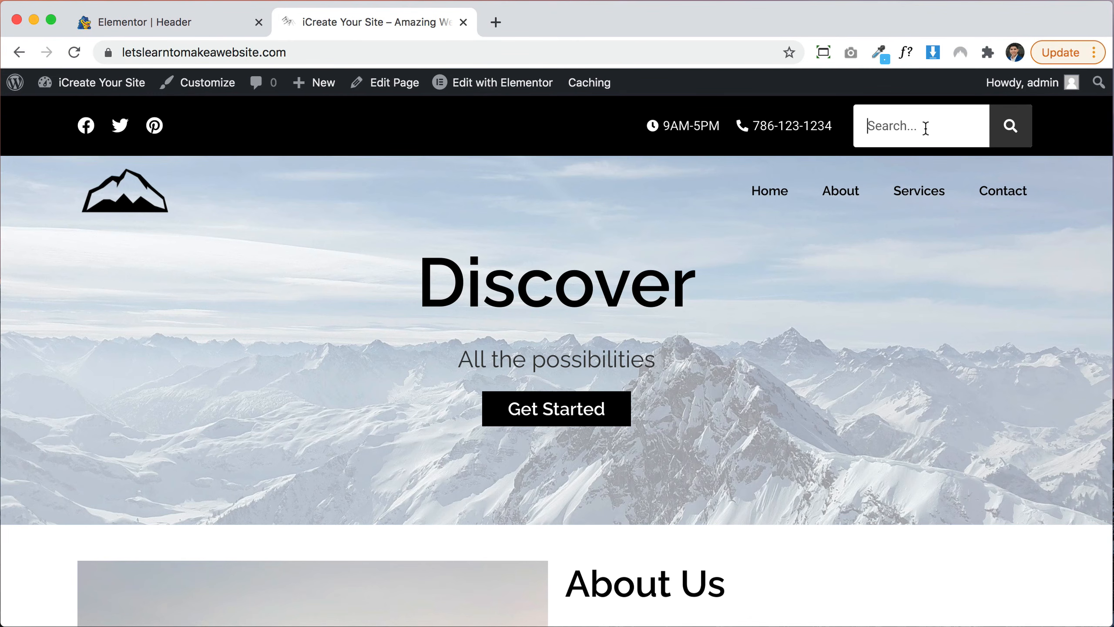
Return to the header editor, switch to the Tablet preview, and set the search column's tablet width to 30%
click(156, 24)
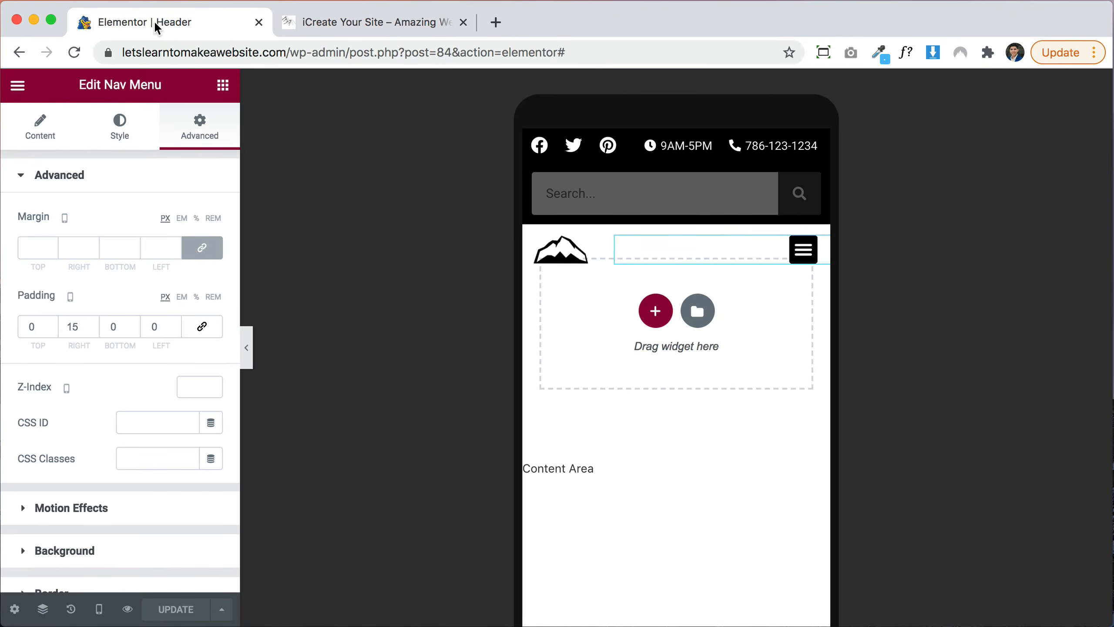
click(99, 609)
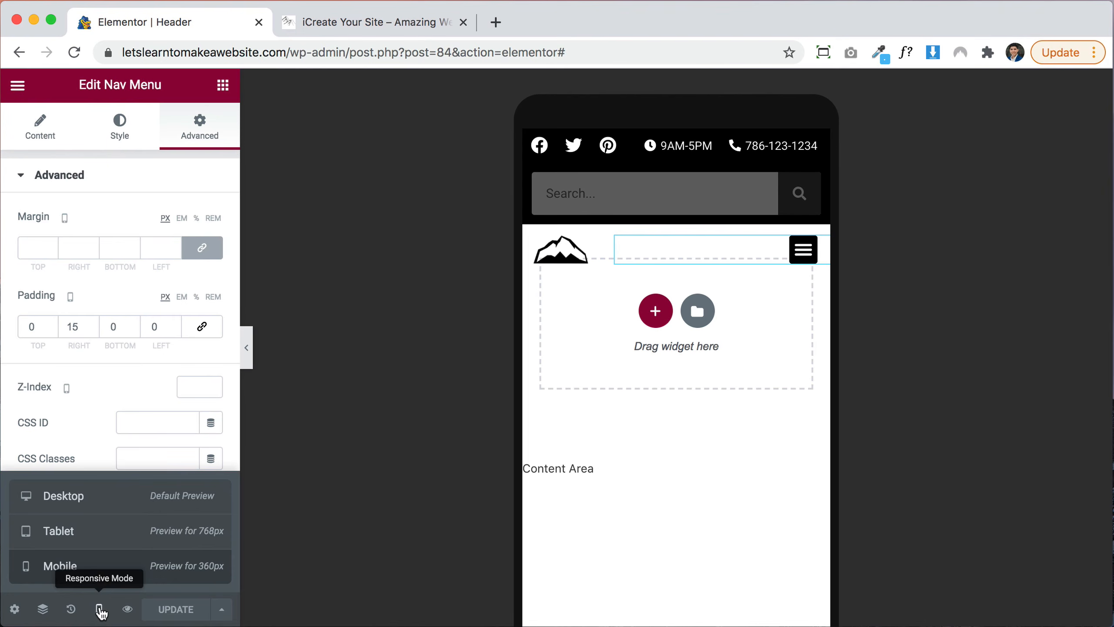
click(103, 542)
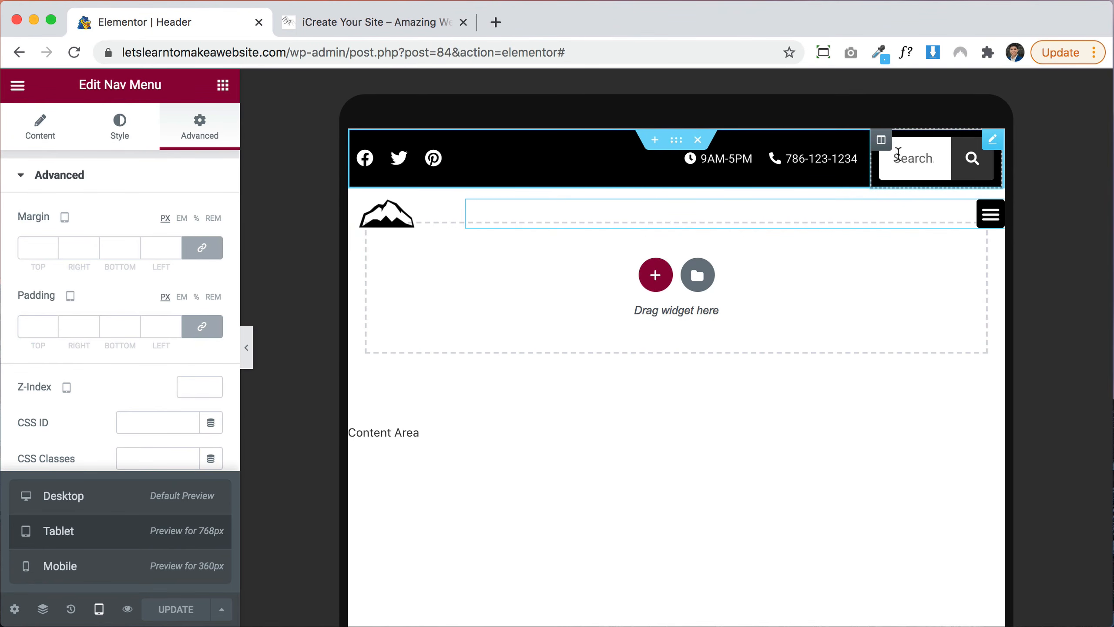
click(881, 140)
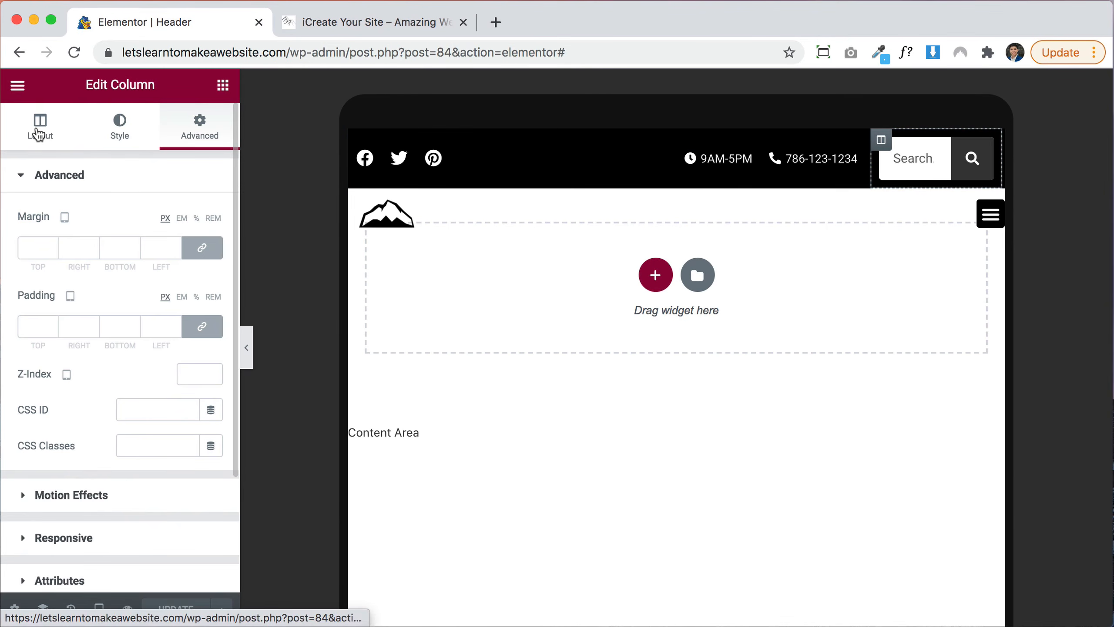
click(39, 134)
click(188, 215)
text(30)
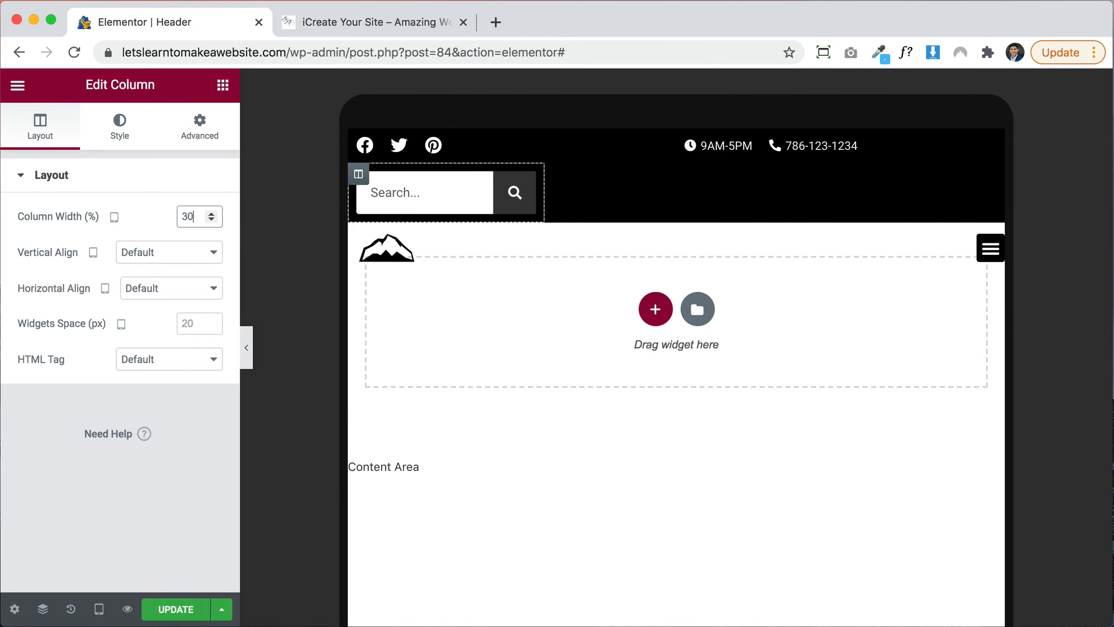
Set the contact list column's tablet width to 30%
click(577, 140)
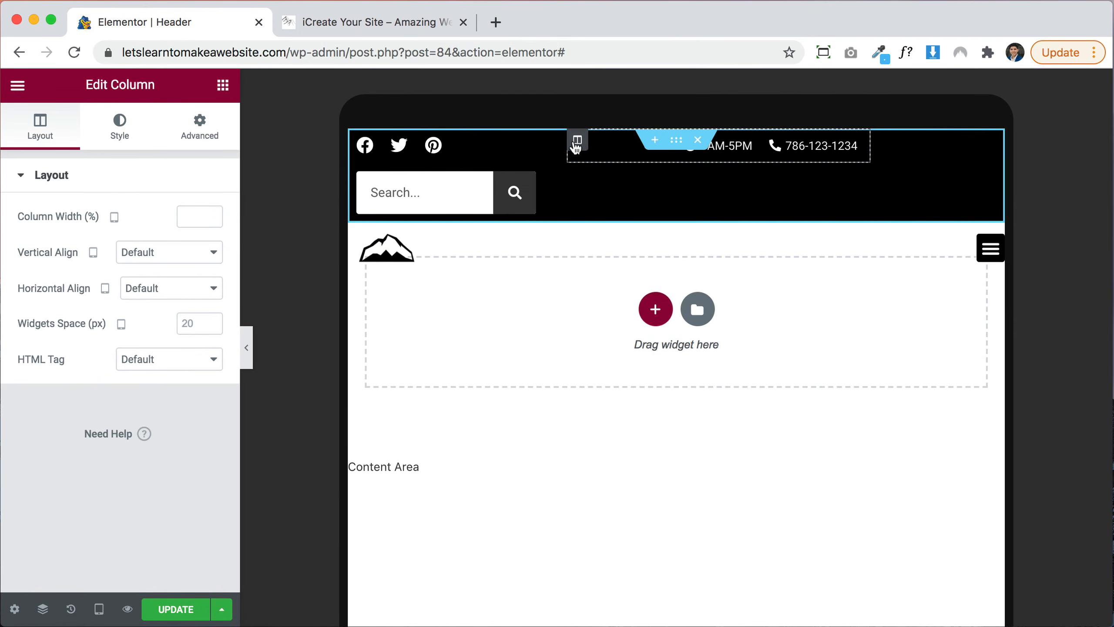
click(191, 213)
text(30)
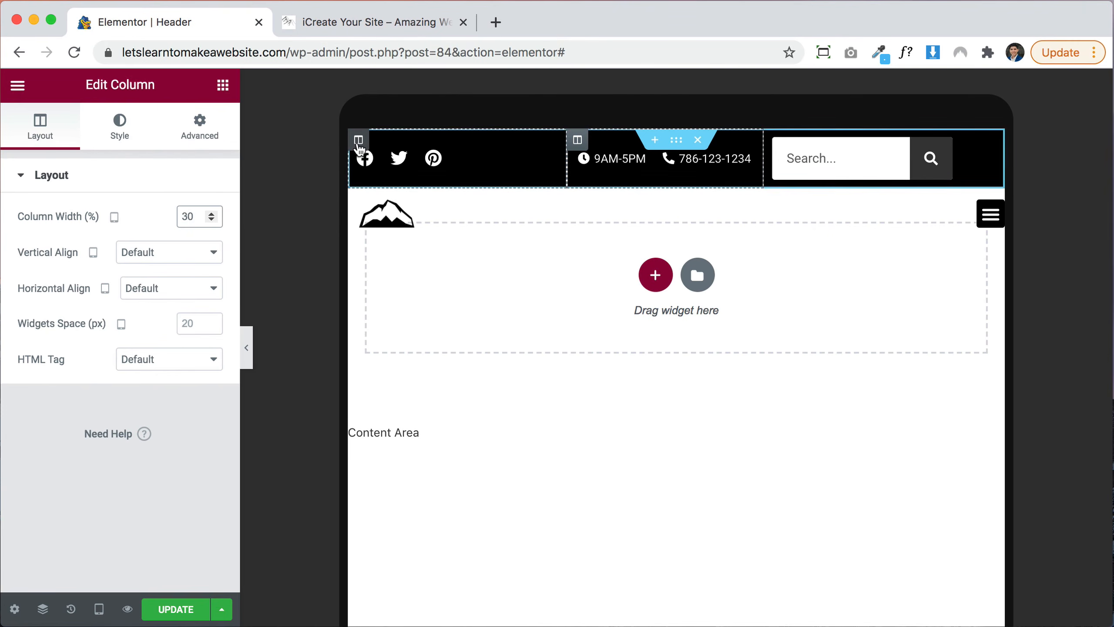
Set the social icons column's tablet width to 33%
click(359, 141)
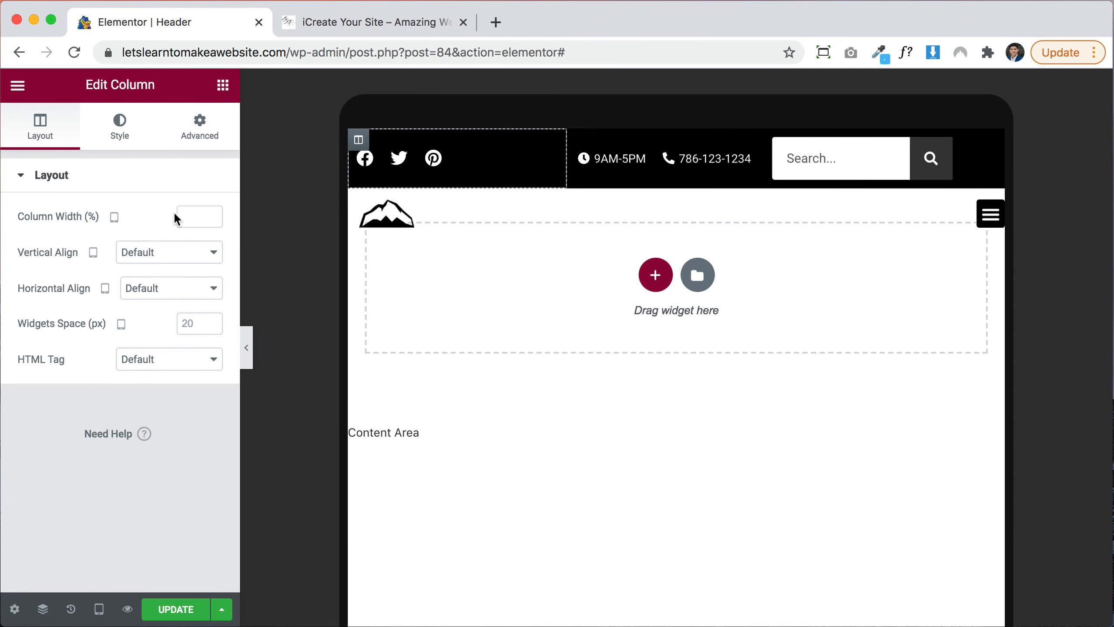
click(189, 215)
text(30)
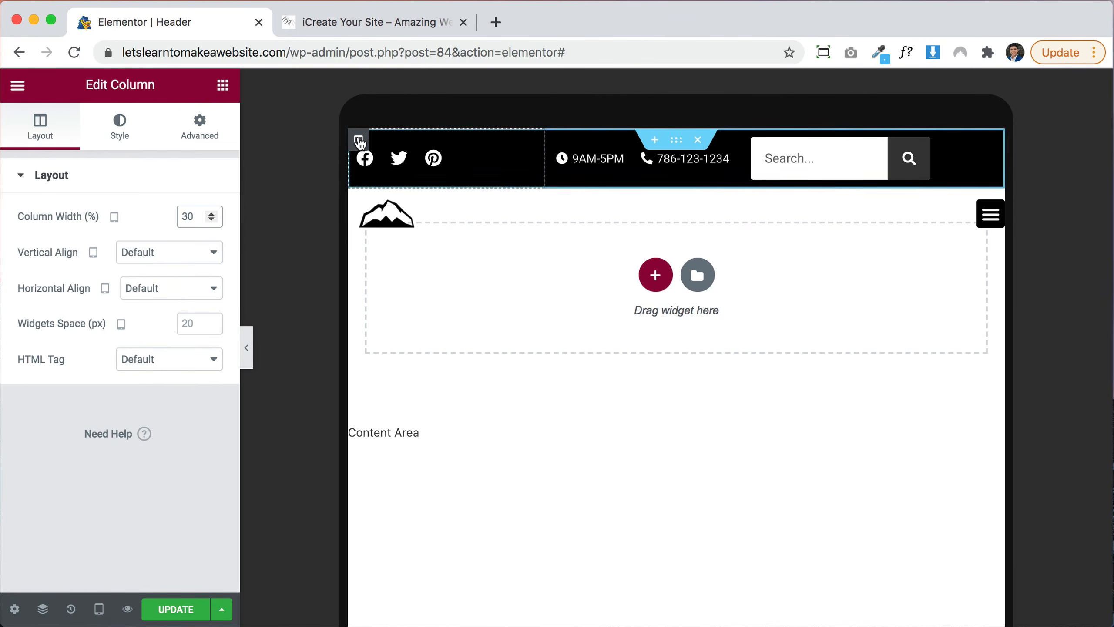
text(33)
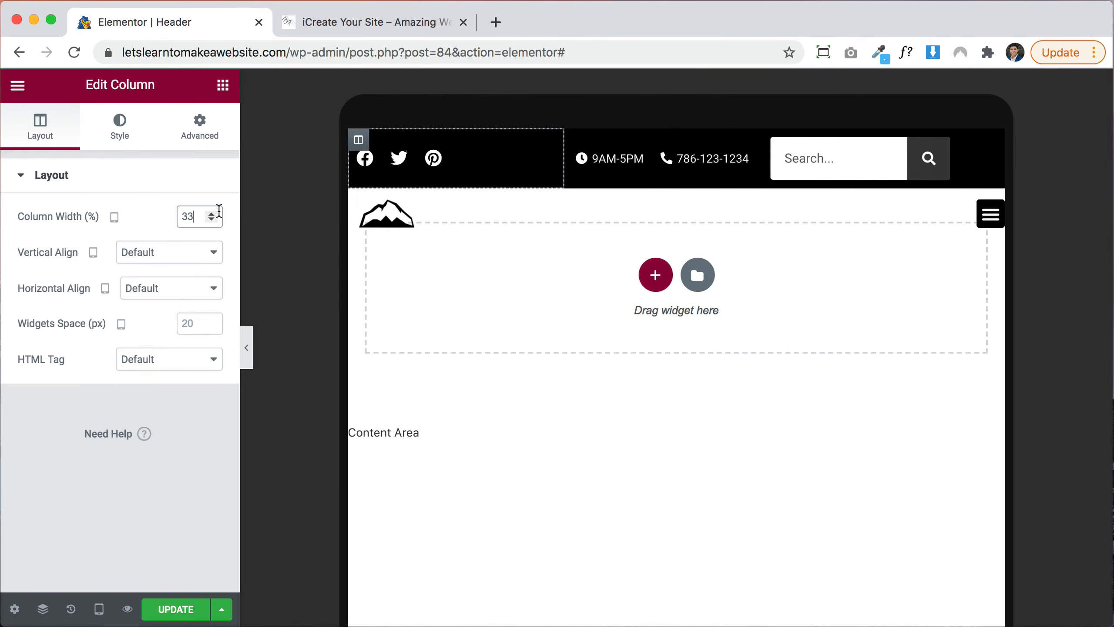
Set the tablet width of both the contact list column and the search column to 33%
click(576, 147)
drag(199, 215, 183, 216)
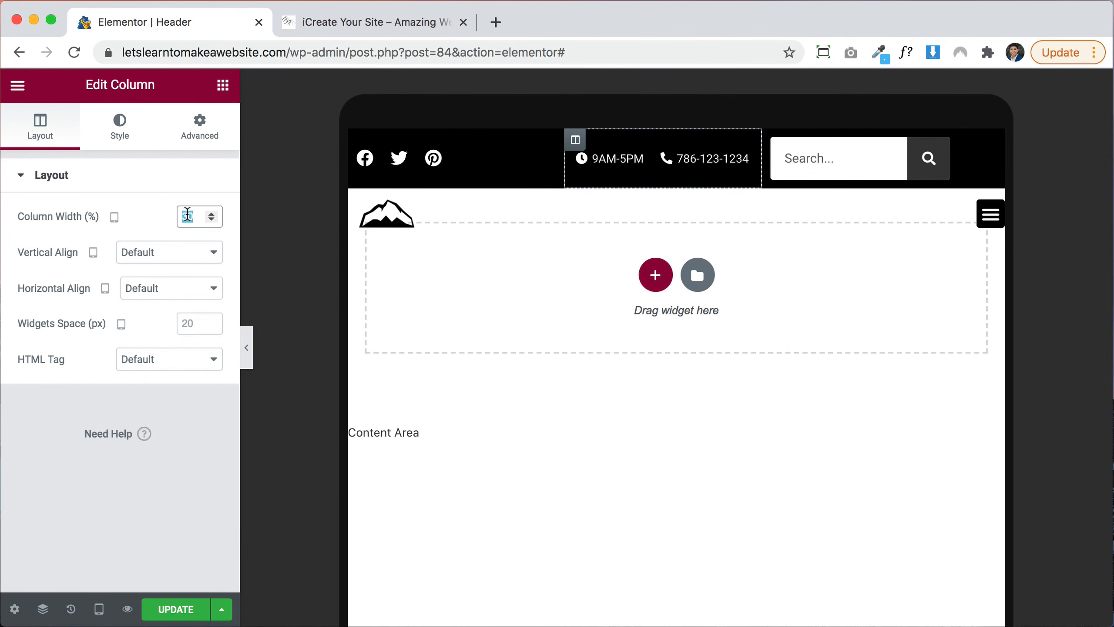
text(33)
click(792, 140)
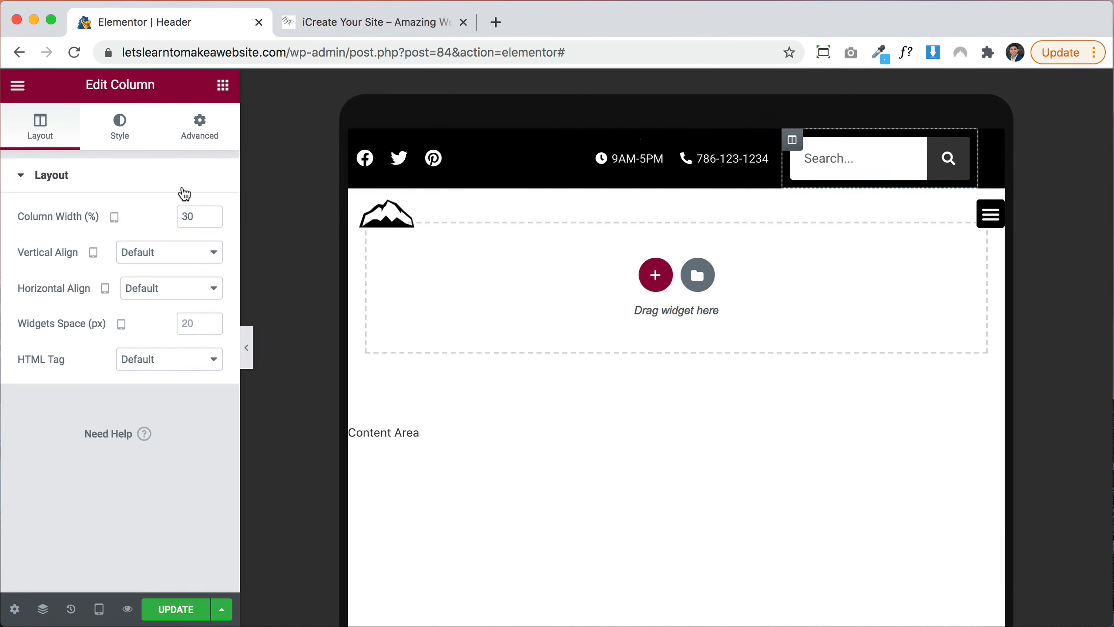
text(33)
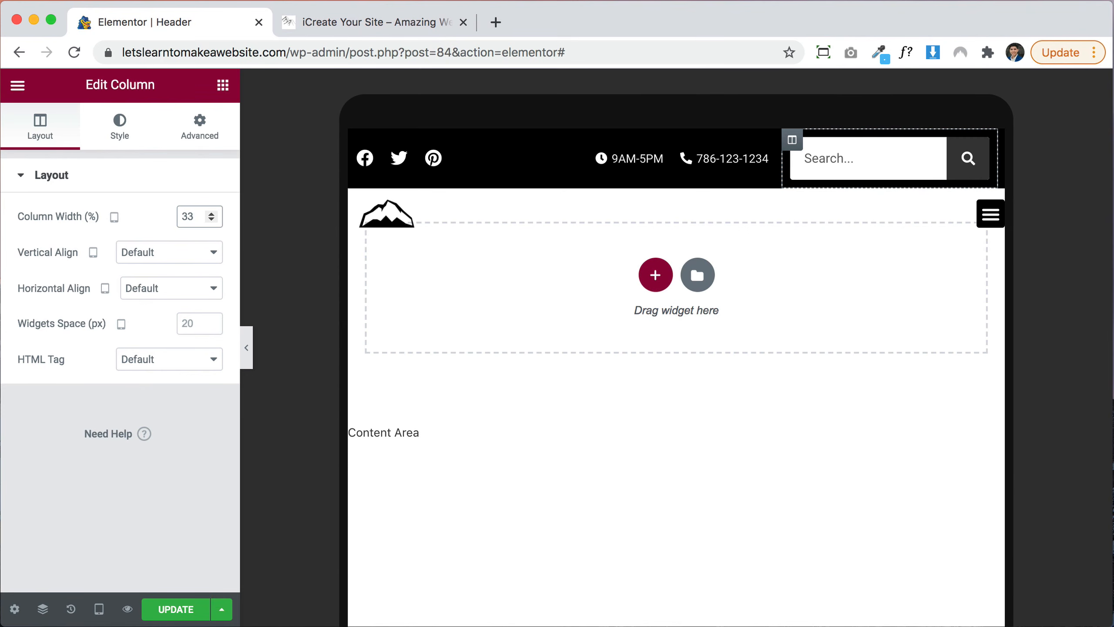
Unlink the nav menu's tablet margin and padding values, set its right padding to 15 px, and update the header
click(995, 212)
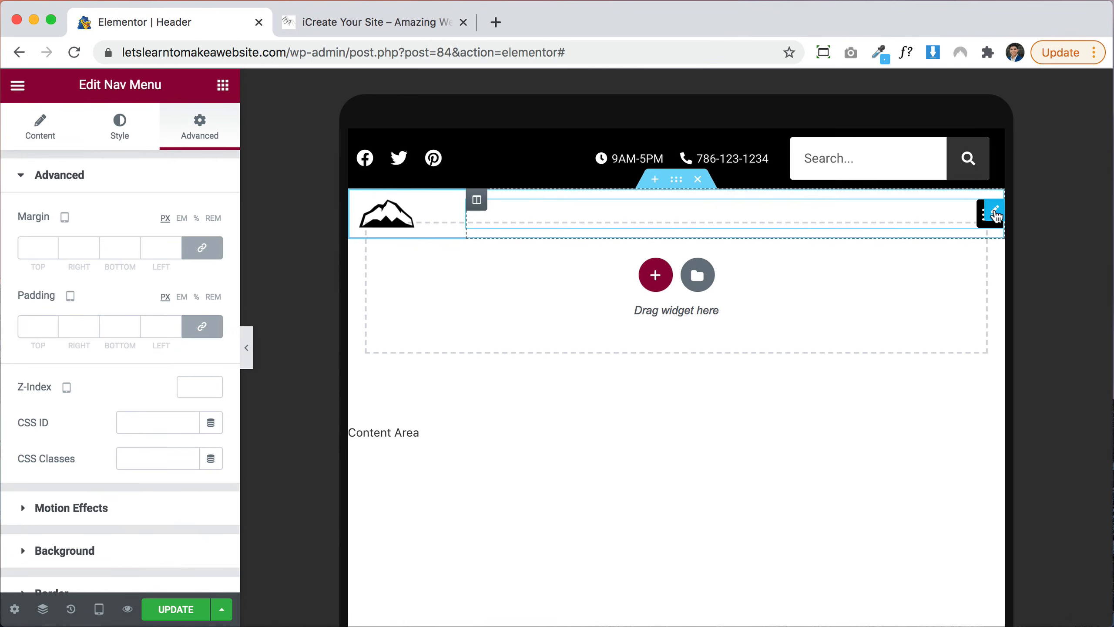
click(204, 248)
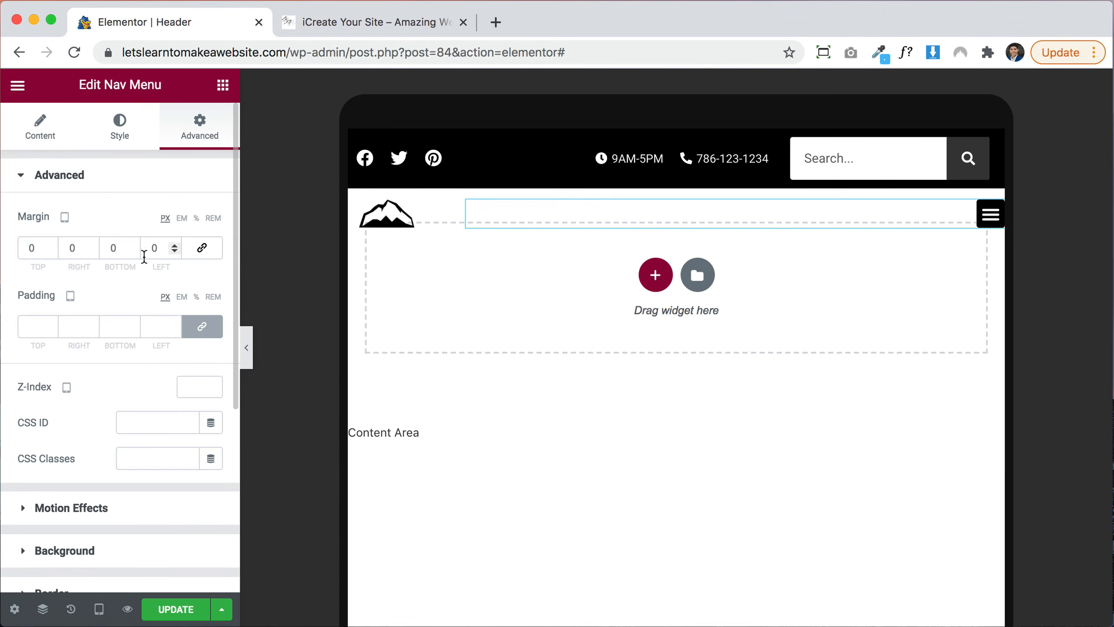
click(198, 324)
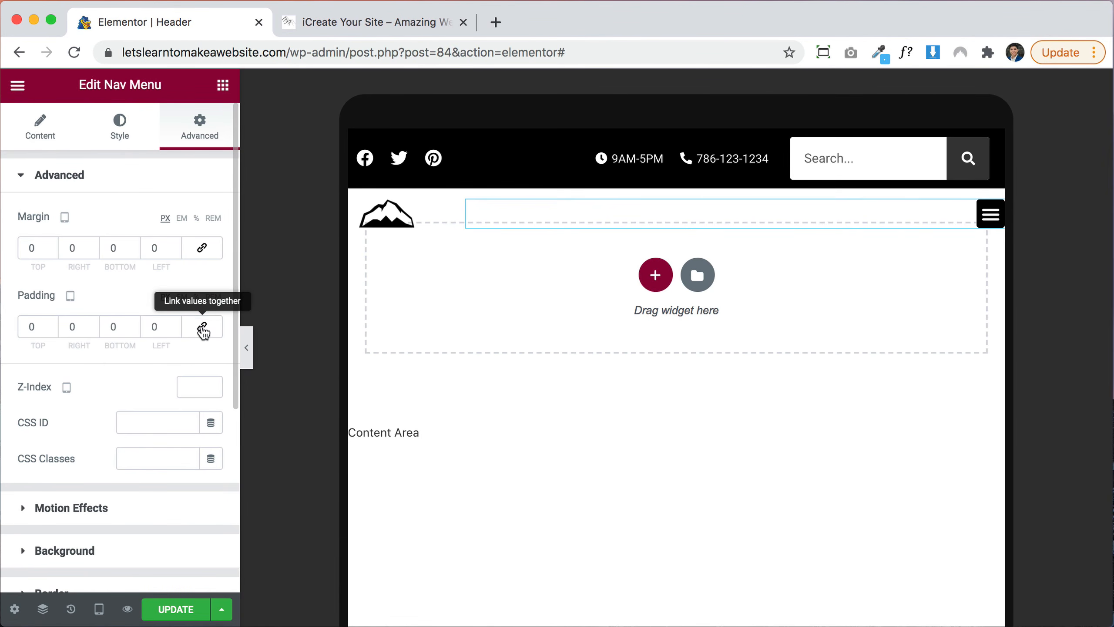
click(92, 323)
click(92, 322)
click(93, 323)
click(92, 322)
click(92, 323)
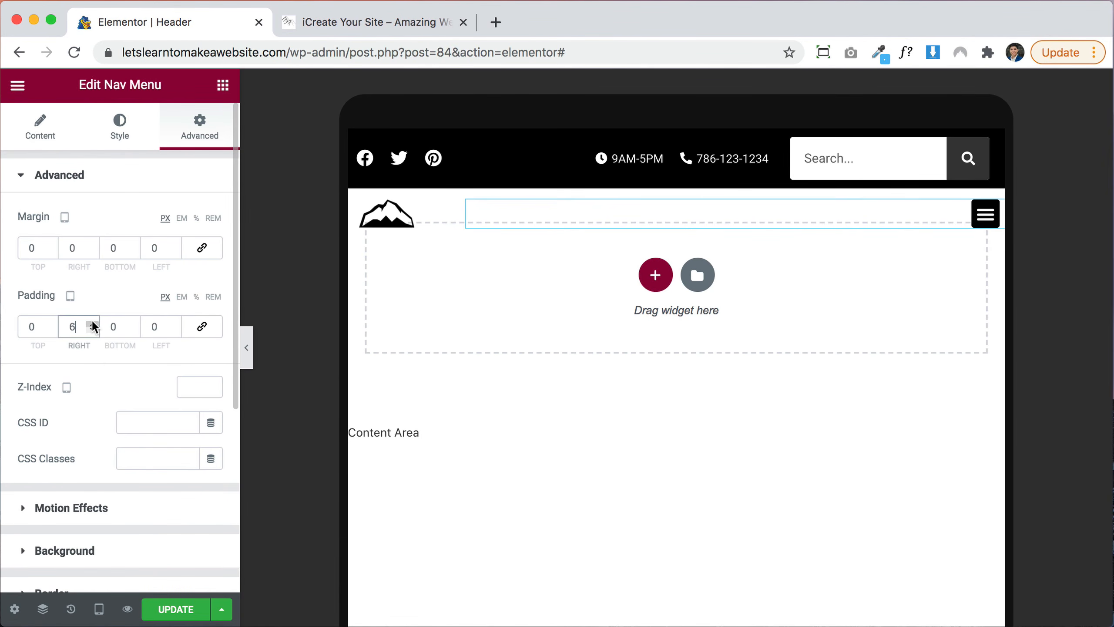
click(92, 322)
click(92, 323)
click(92, 322)
click(92, 323)
click(92, 323)
click(92, 323)
click(92, 323)
click(93, 324)
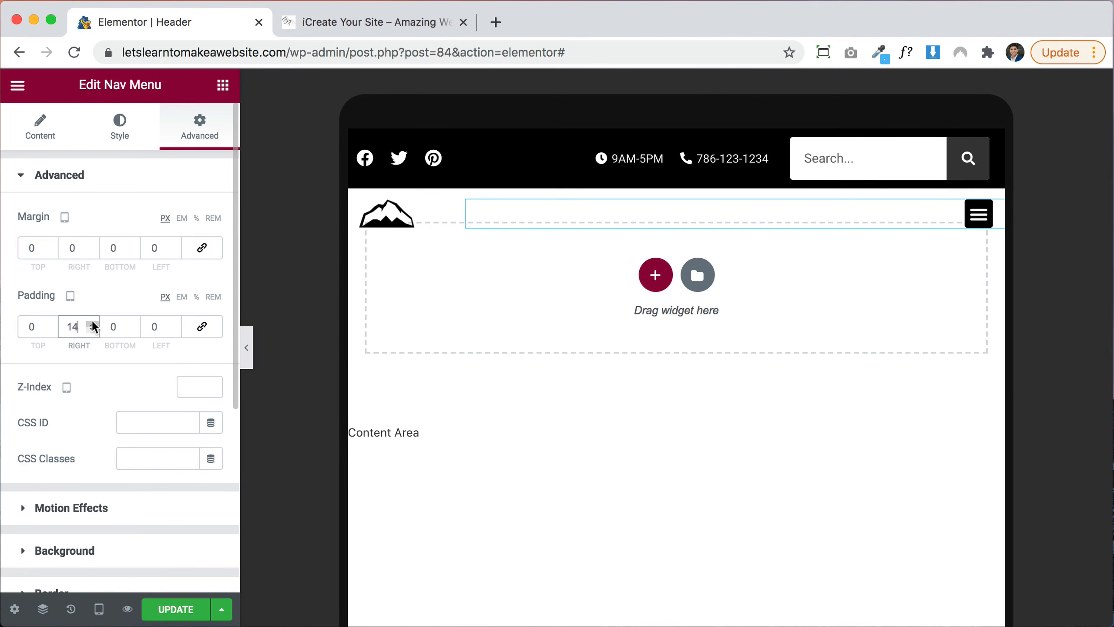
click(92, 323)
click(161, 608)
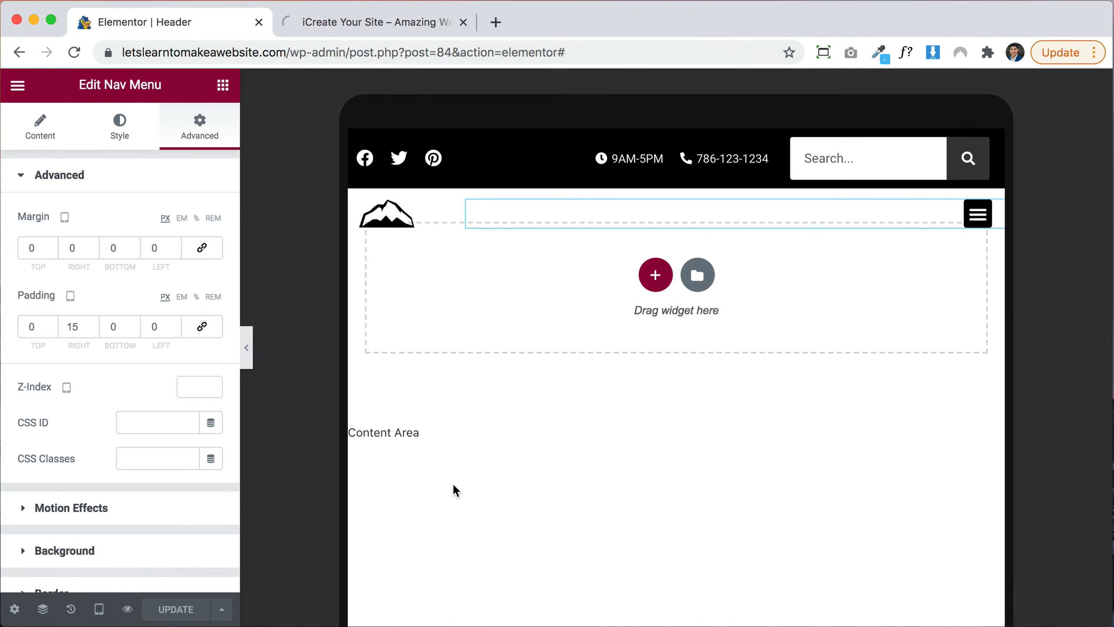
Open the live site's Home page and check how the header behaves when the page scrolls
click(351, 22)
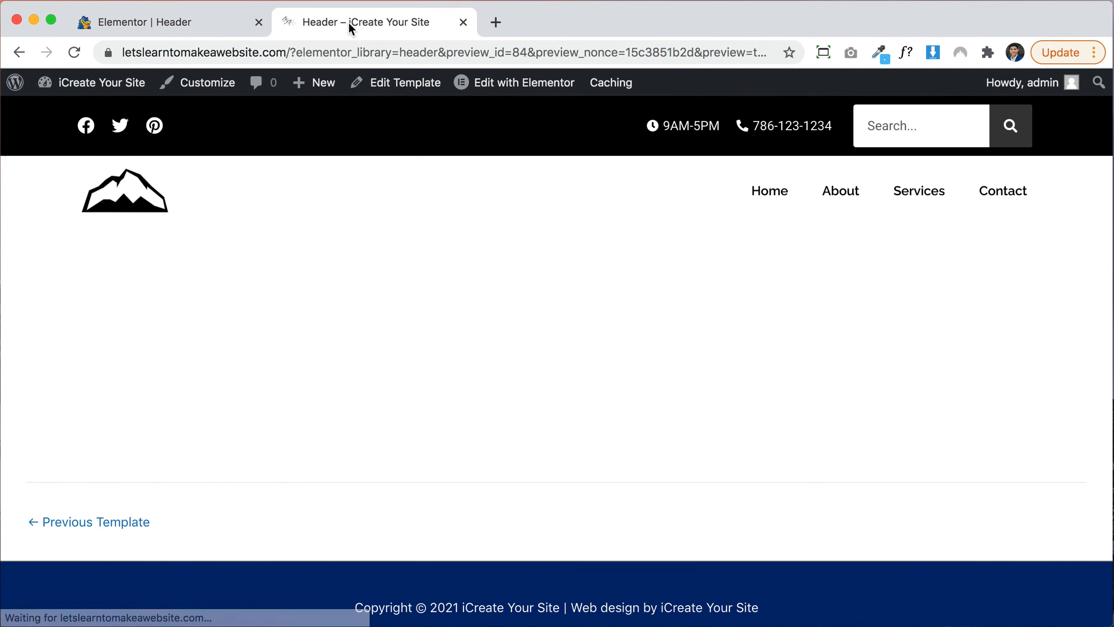
click(756, 196)
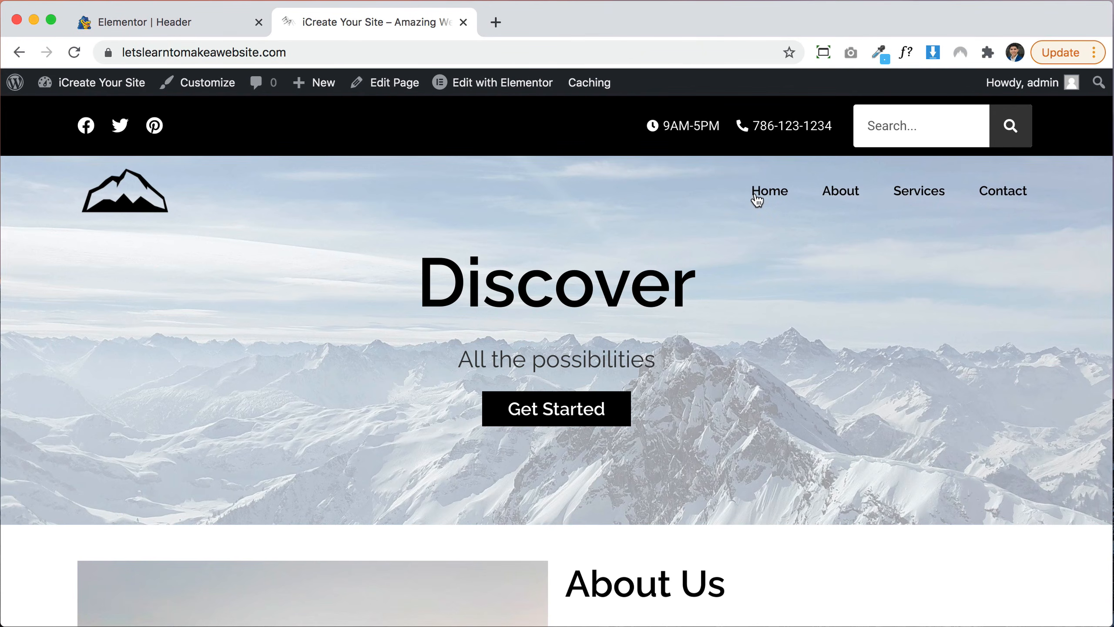
scroll(586, 221, down, 6)
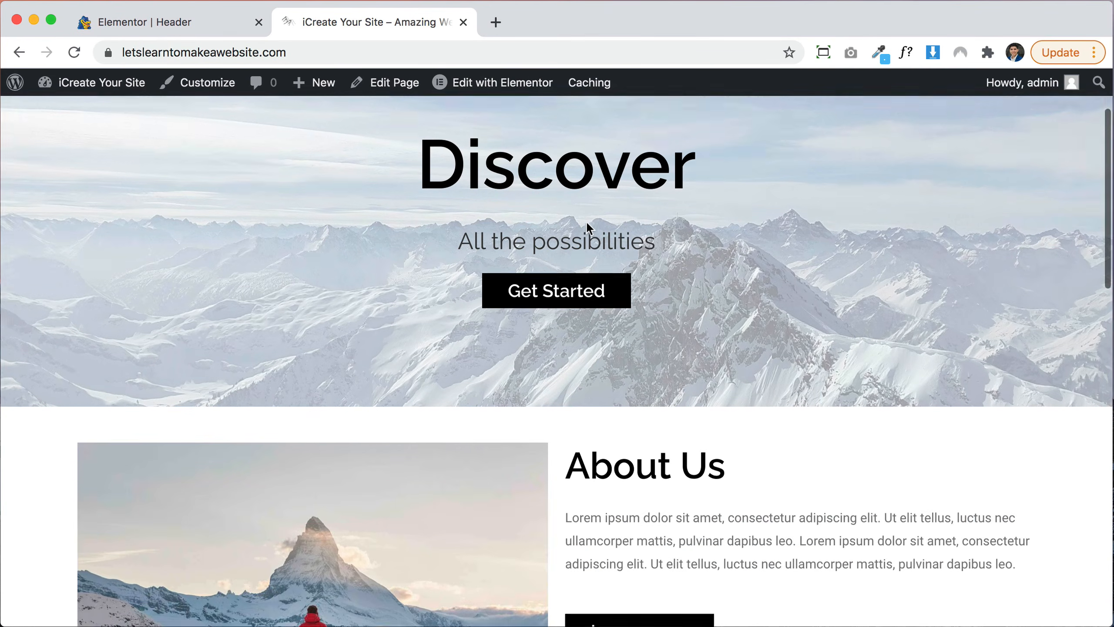
scroll(586, 221, up, 6)
Return to the header editor and switch to the Desktop preview
click(206, 27)
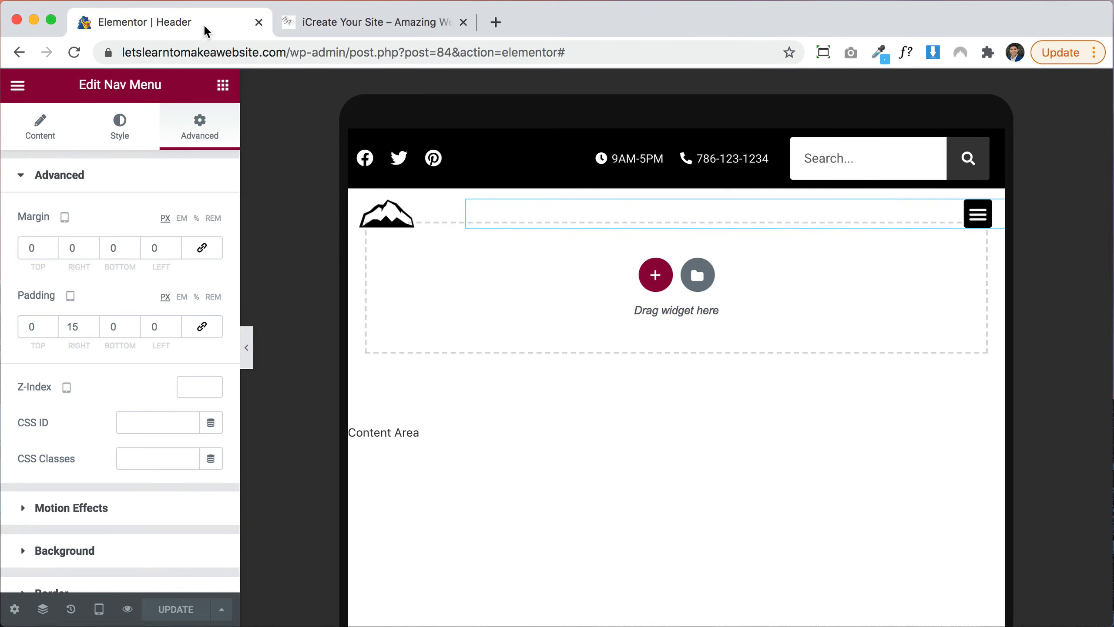
click(99, 609)
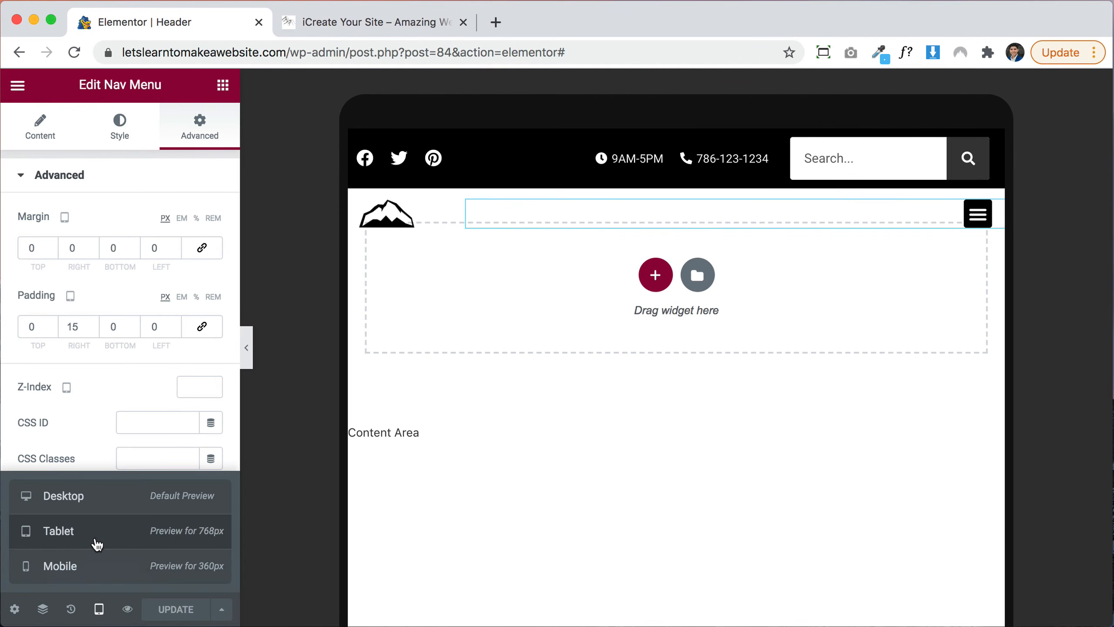
click(87, 500)
Review the scrolling behaviour of the header on the live Home page again
click(351, 24)
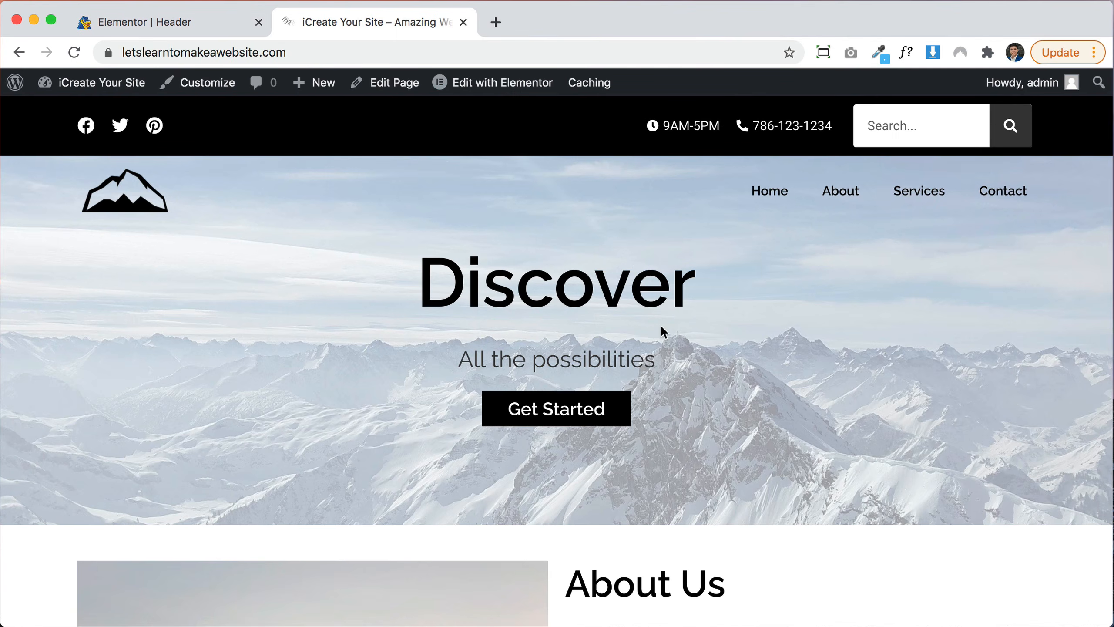
scroll(660, 327, down, 6)
scroll(660, 324, up, 6)
In the header editor, set the logo-and-menu section's Sticky motion effect to Top and update the header
click(212, 30)
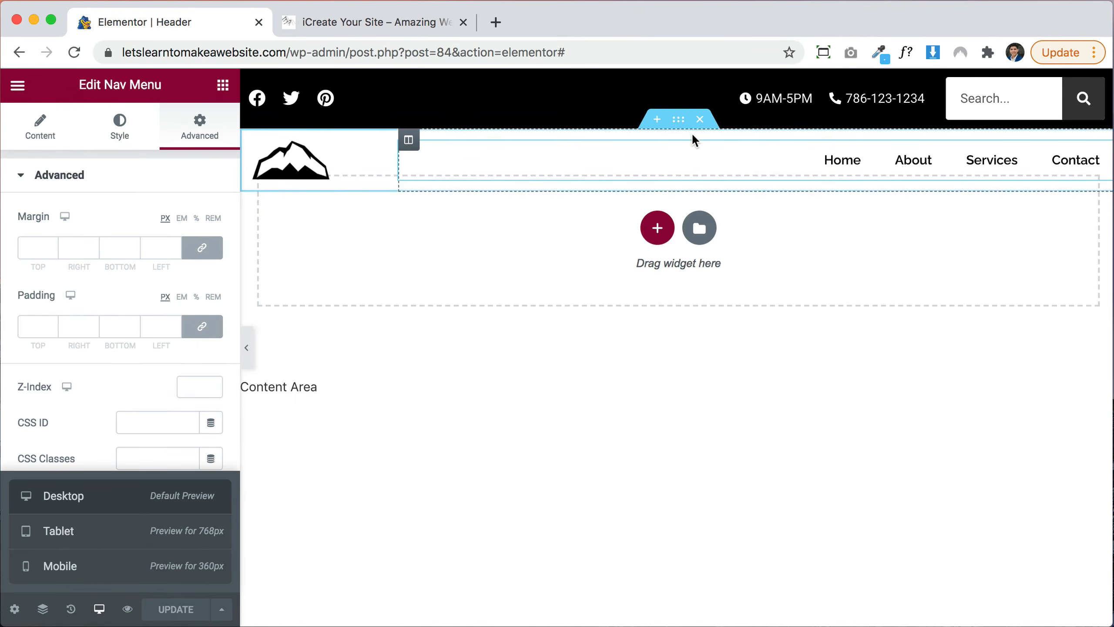
click(679, 121)
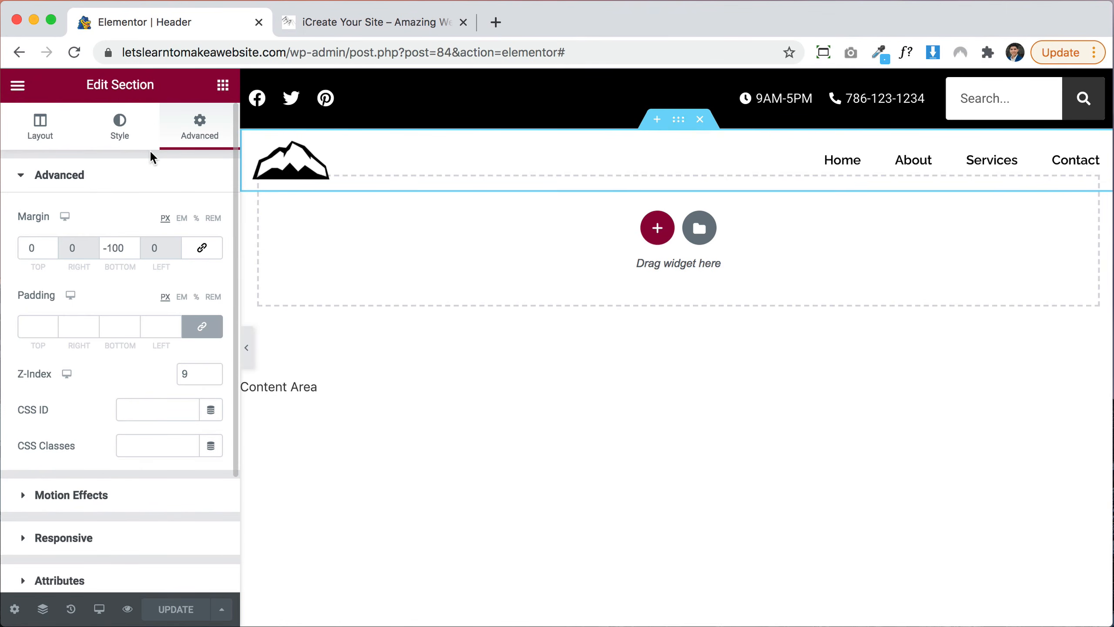
scroll(118, 472, down, 1)
scroll(119, 472, down, 3)
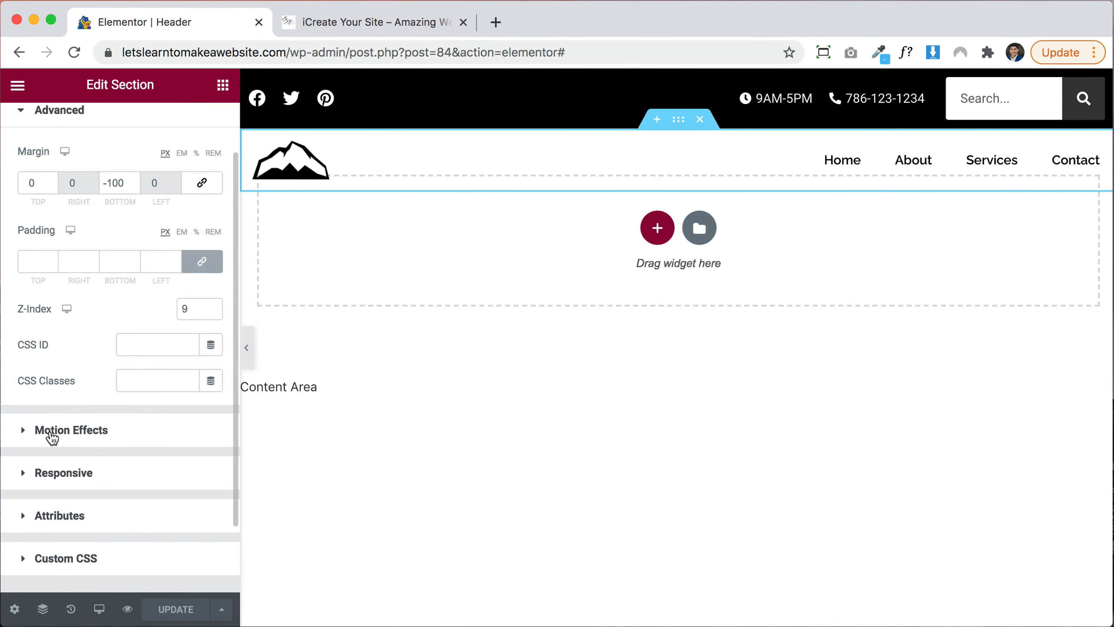
click(48, 430)
click(191, 303)
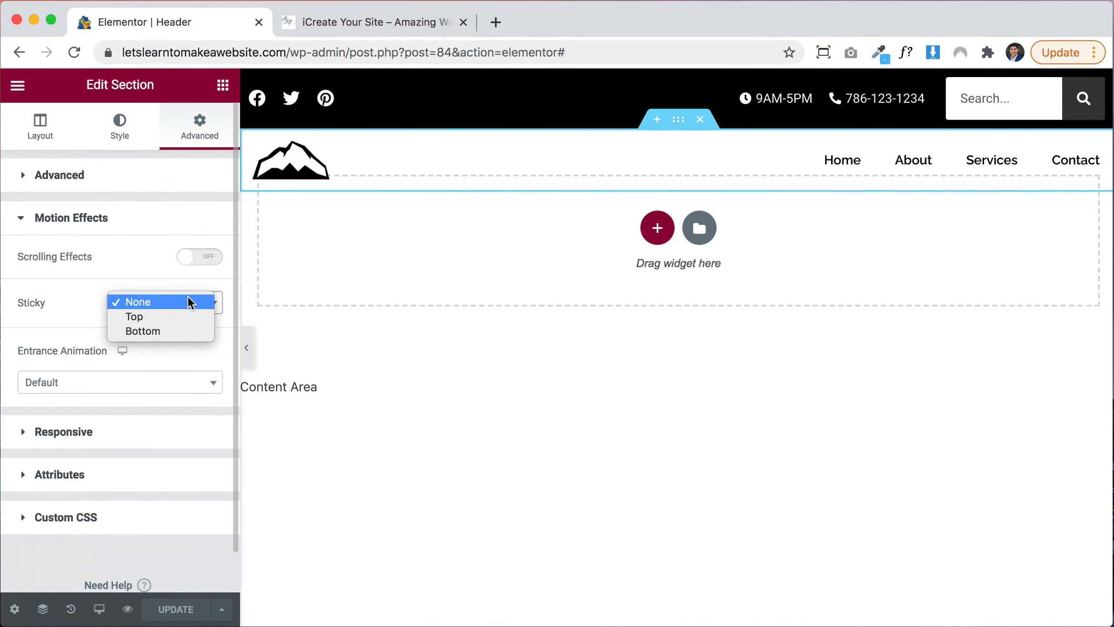
click(158, 317)
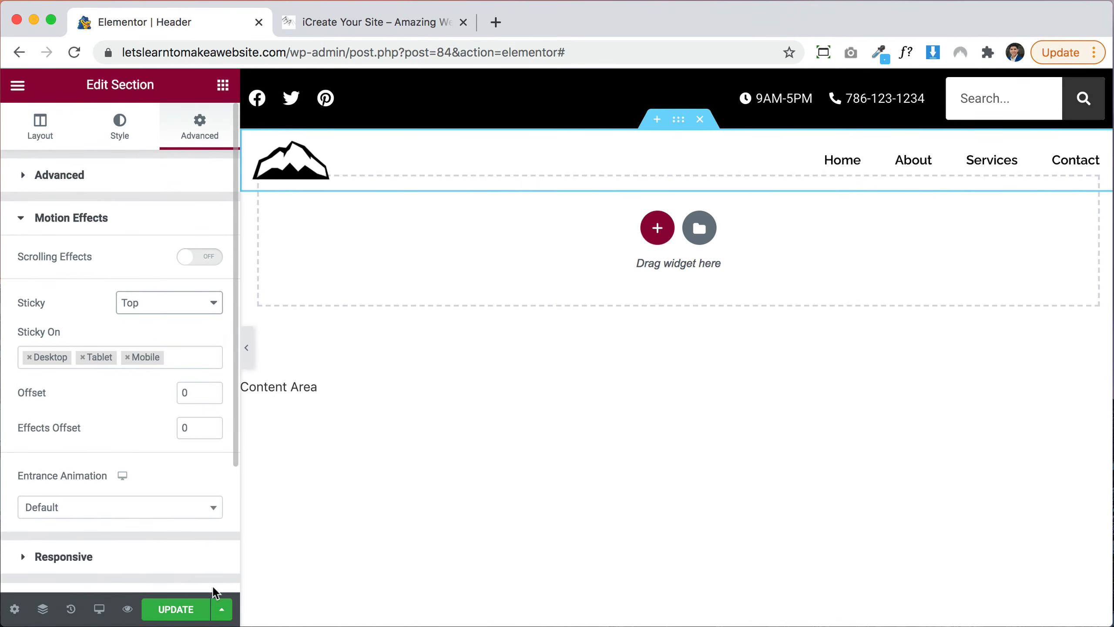
click(177, 611)
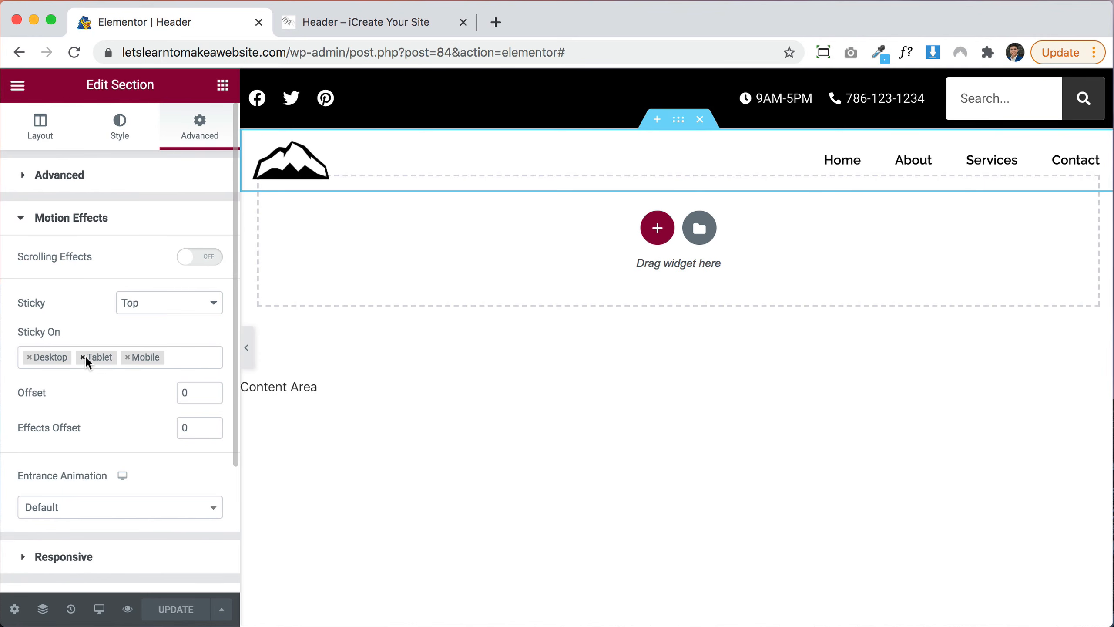
Open the live site's Home page and scroll it to check the sticky logo-and-menu section
click(363, 22)
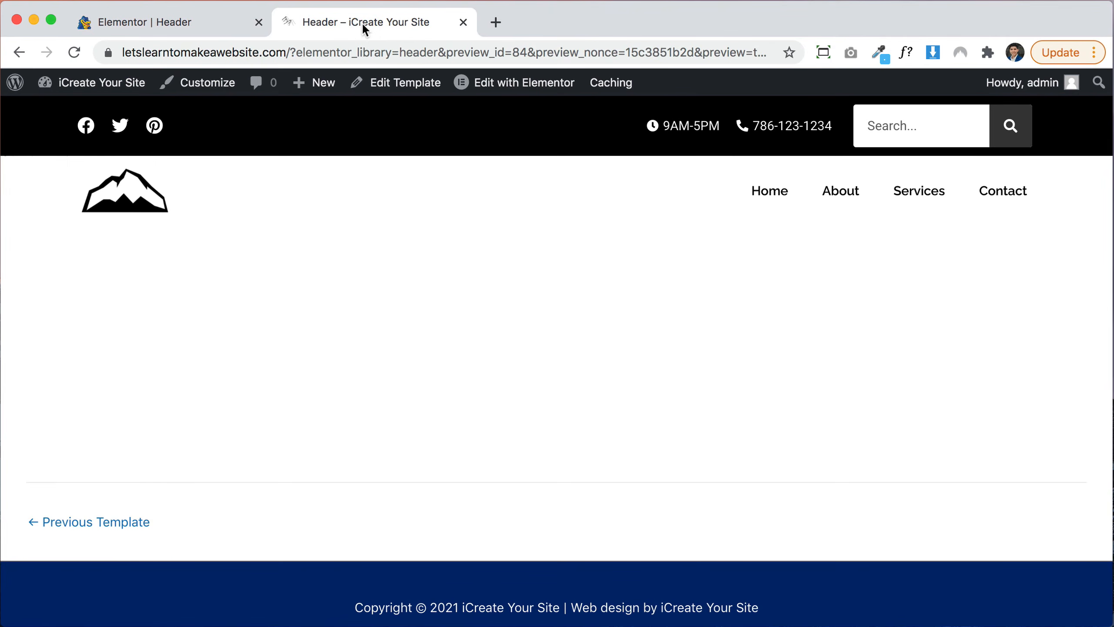
click(782, 191)
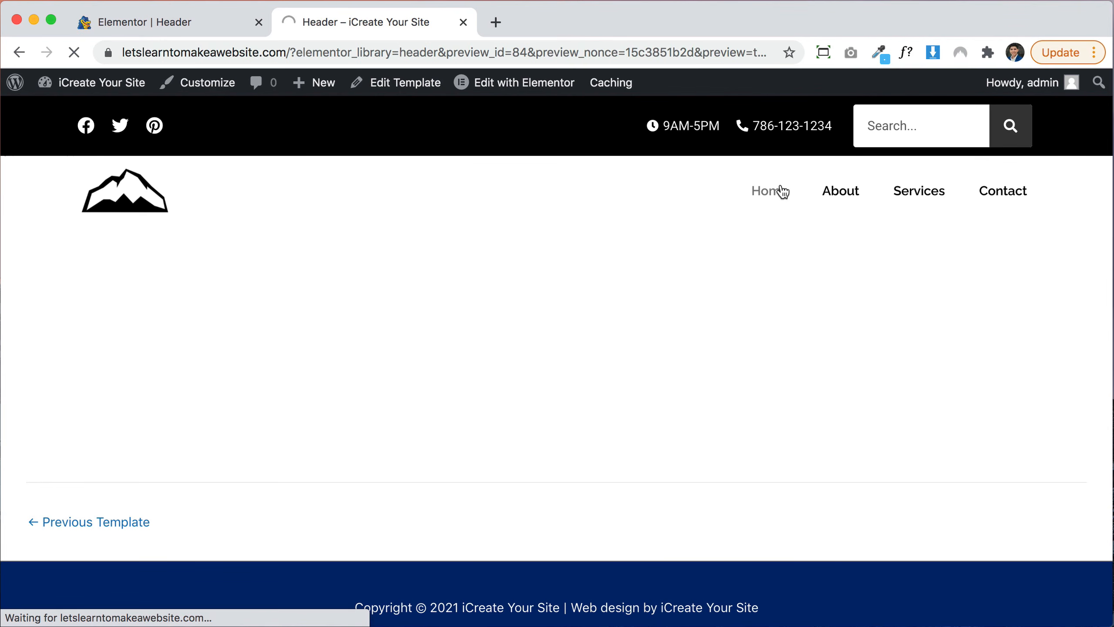
scroll(799, 378, down, 5)
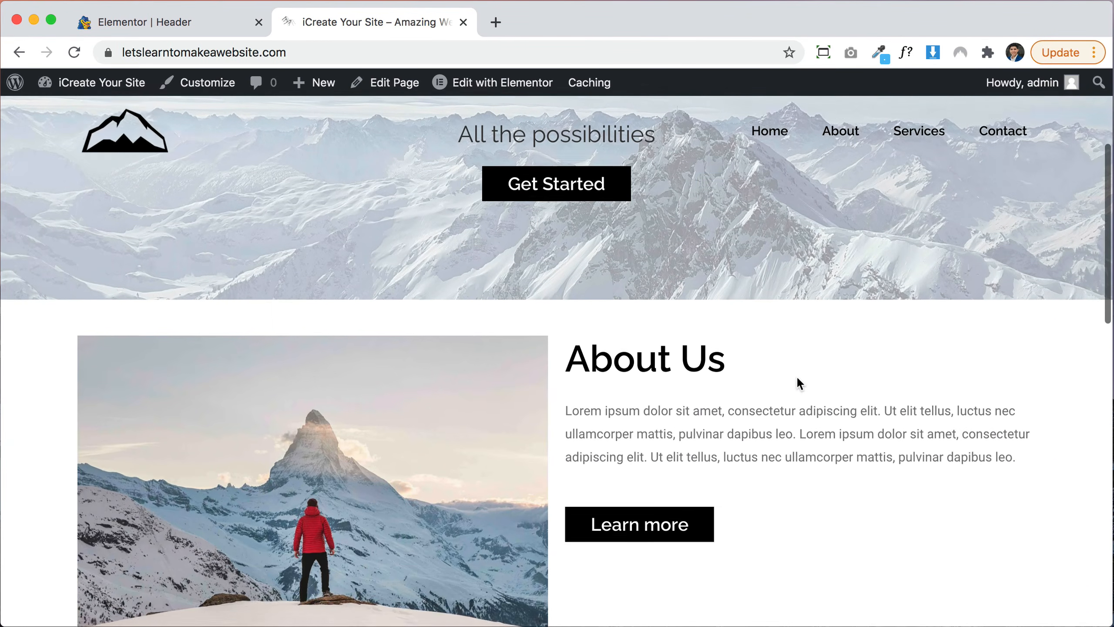
scroll(796, 376, up, 3)
scroll(797, 376, down, 5)
scroll(797, 376, up, 7)
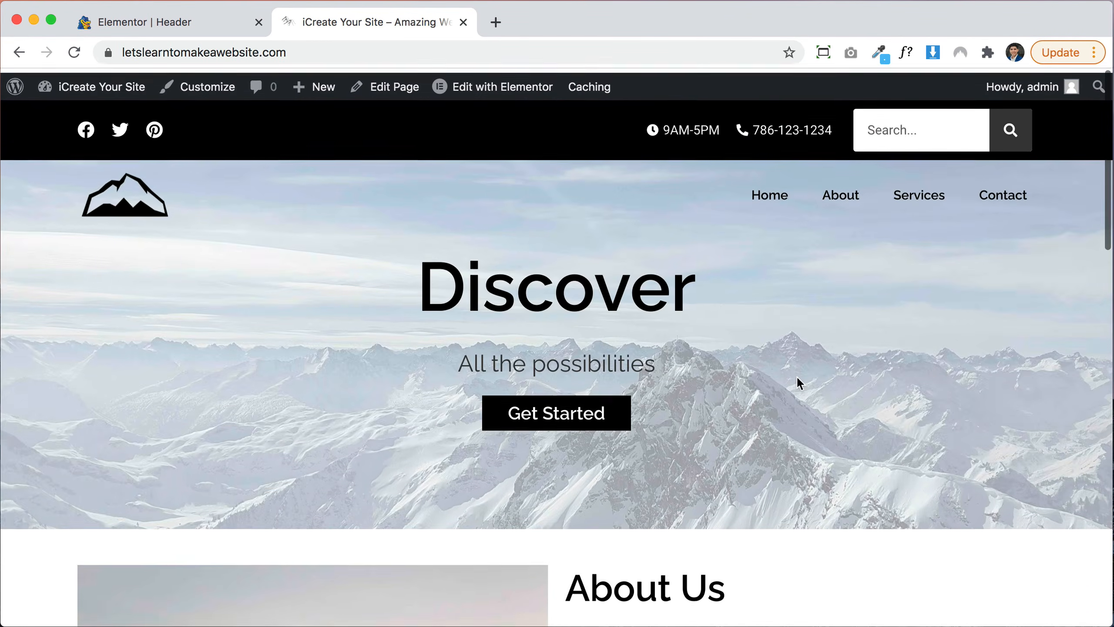
scroll(797, 378, down, 5)
scroll(798, 379, up, 6)
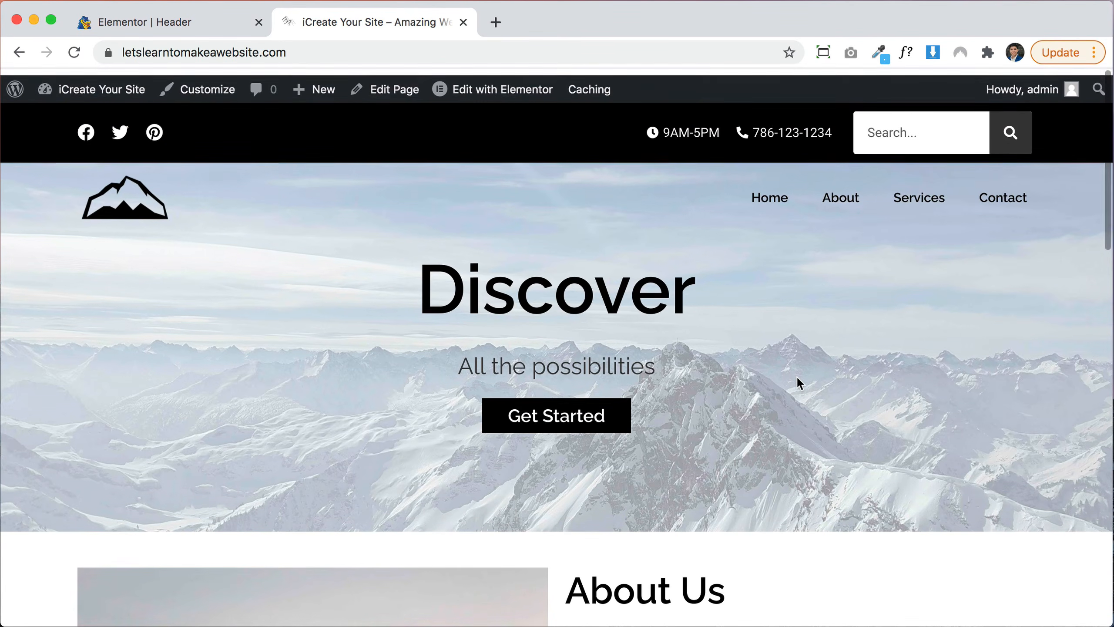
Open the black top bar section's settings in the header editor, and check the bar's scrolling on the live Home page
click(199, 24)
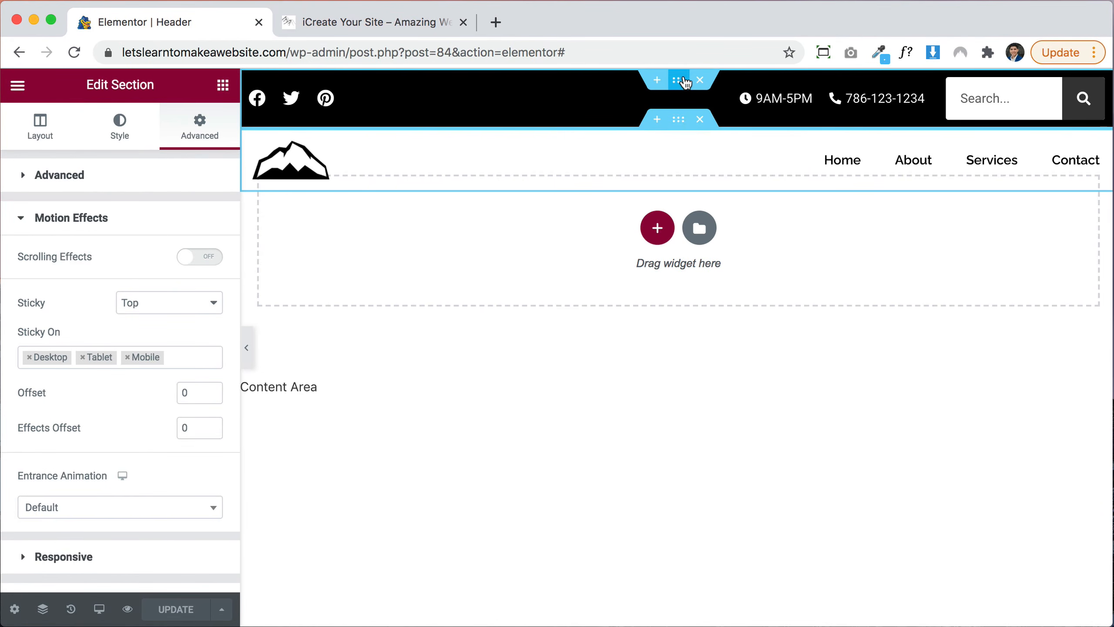
click(684, 81)
click(377, 22)
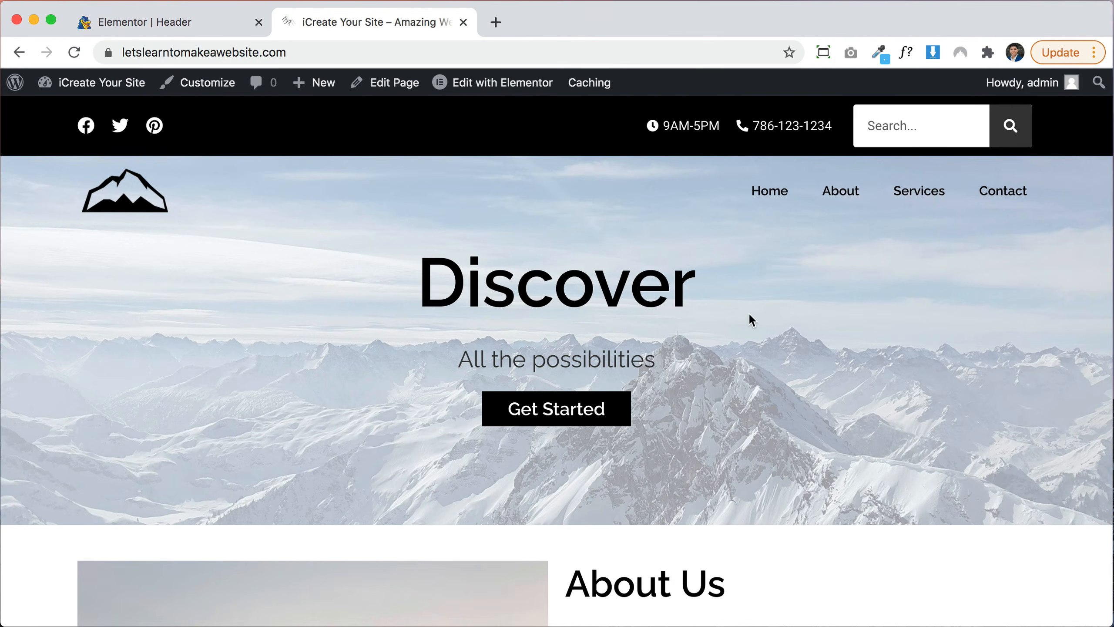
scroll(751, 319, down, 4)
scroll(751, 316, up, 4)
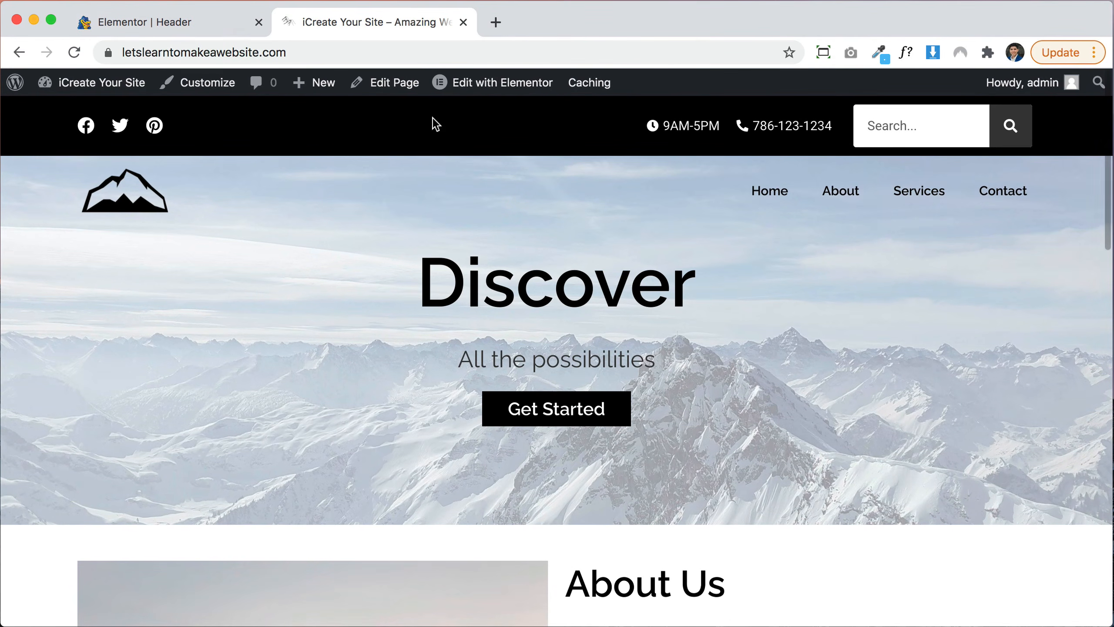
Back in the header editor, set the black top bar section's Sticky motion effect to Top and update the header
click(181, 24)
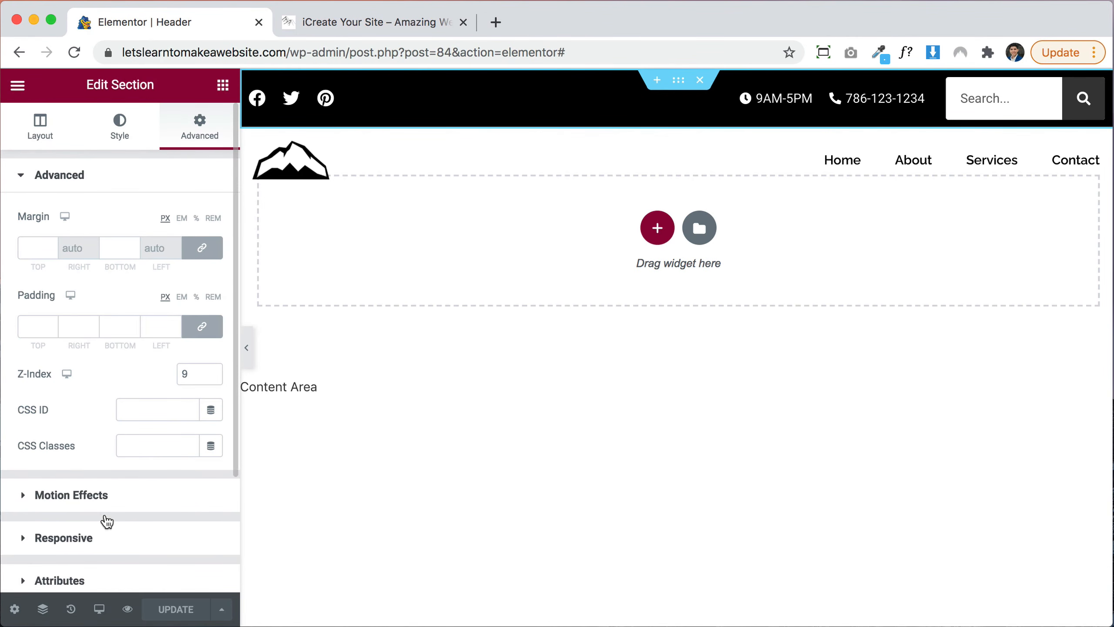
click(90, 495)
click(196, 302)
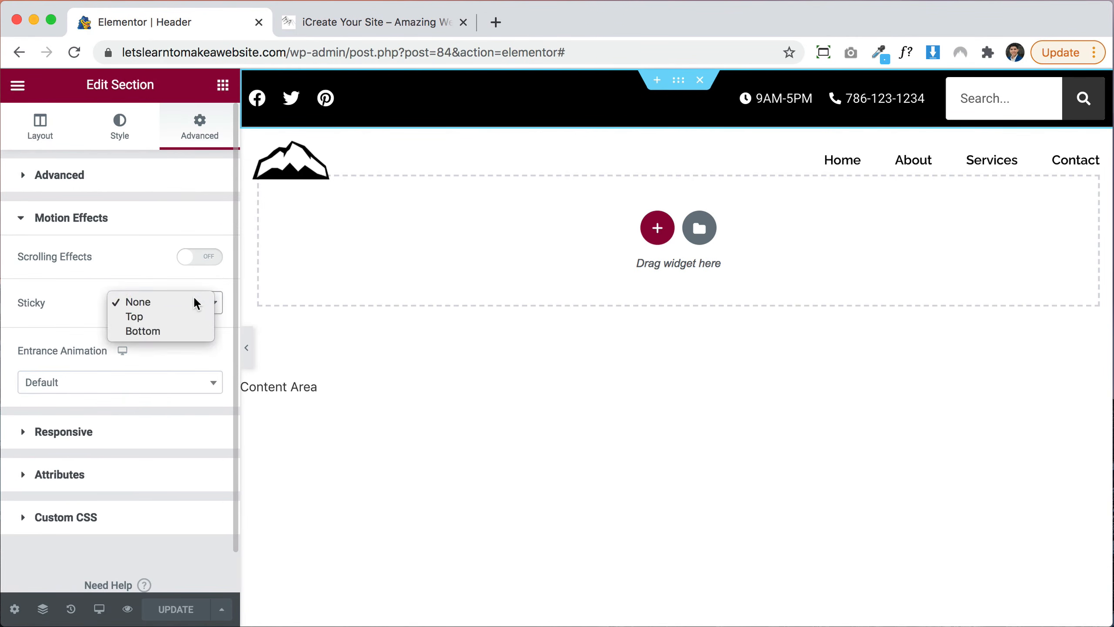
click(163, 313)
click(152, 609)
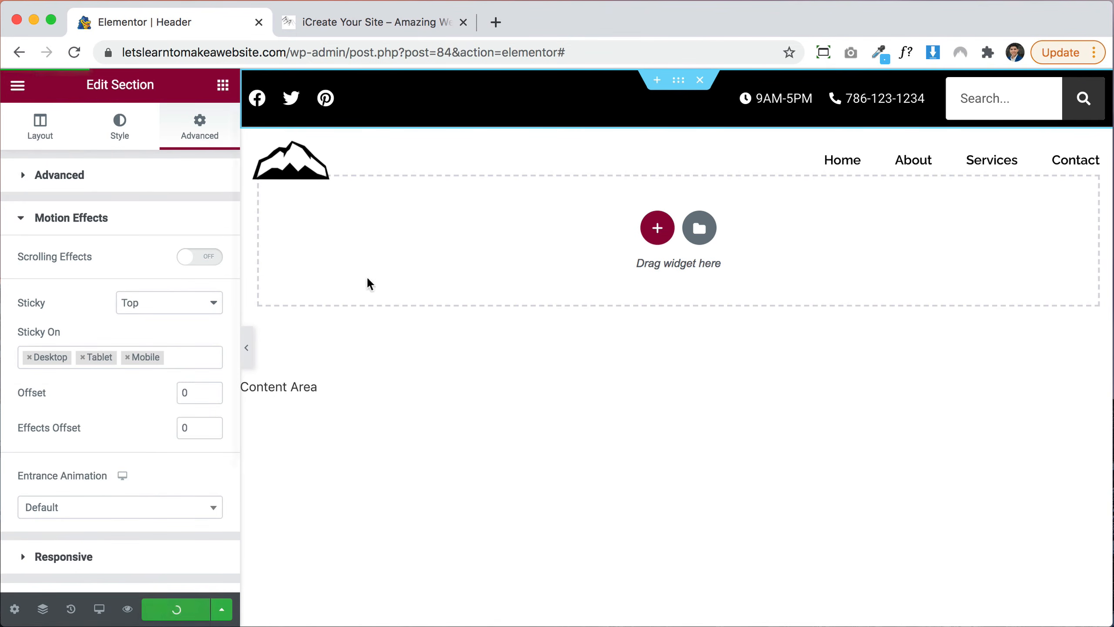
Open the live Home page and scroll it repeatedly to check how both sticky header sections behave together
click(416, 22)
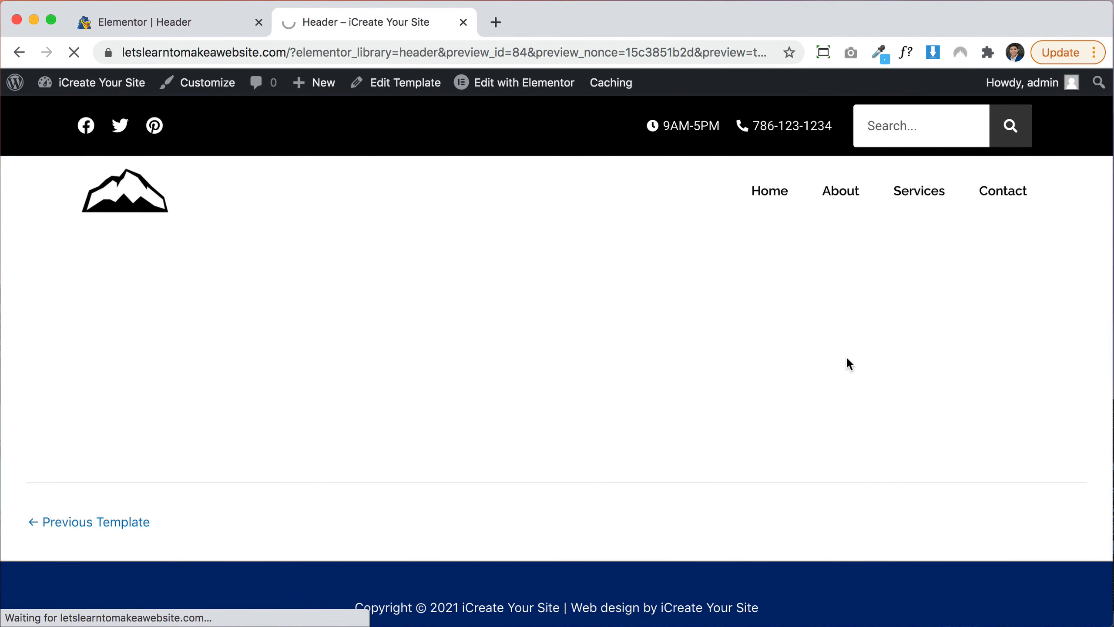
scroll(894, 383, down, 4)
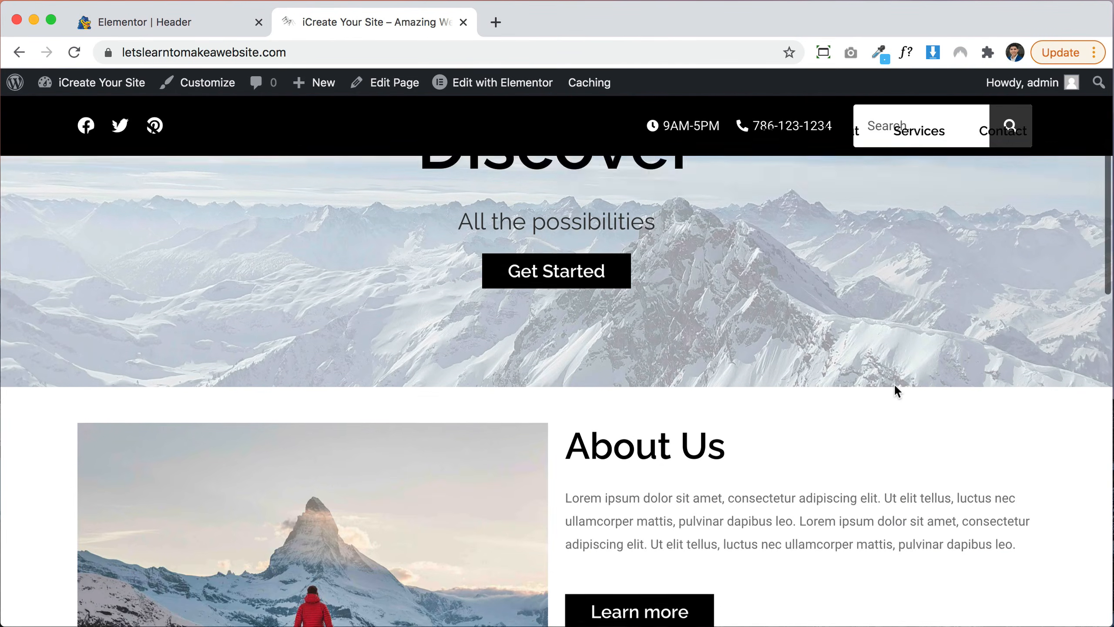
scroll(894, 383, up, 4)
scroll(894, 383, down, 8)
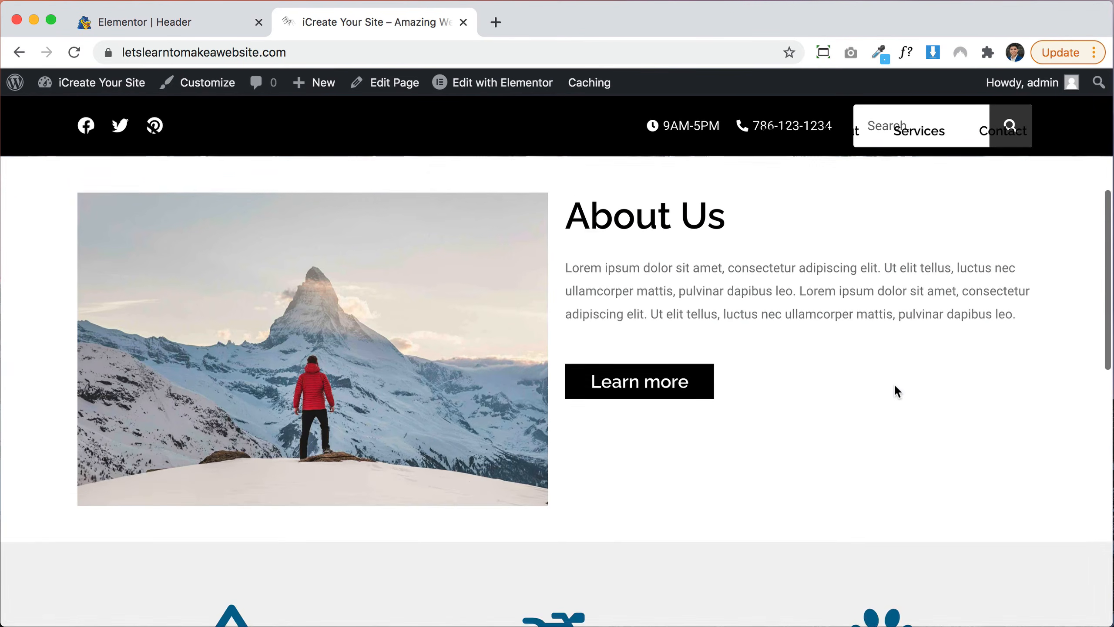
scroll(894, 383, up, 8)
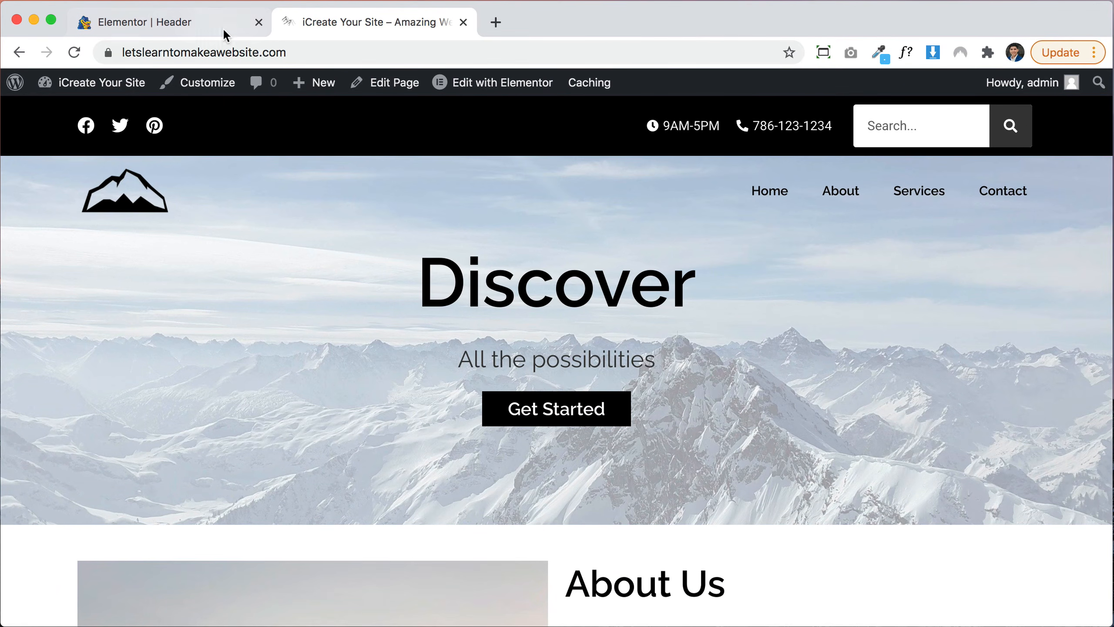
click(214, 26)
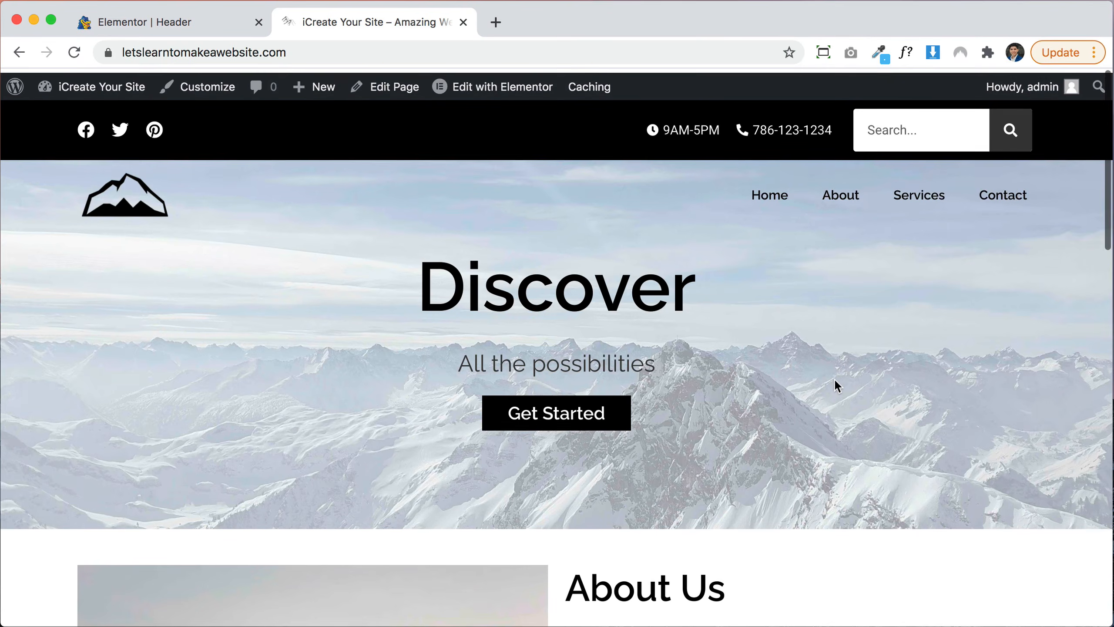
scroll(835, 386, down, 5)
scroll(835, 386, up, 5)
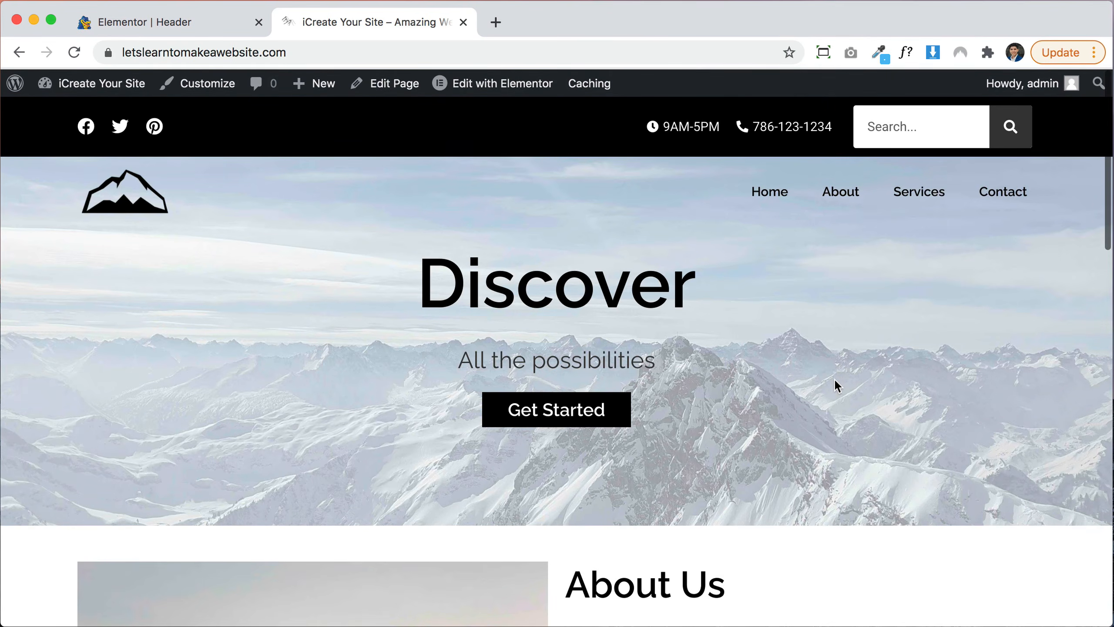
scroll(835, 386, down, 5)
scroll(835, 381, up, 5)
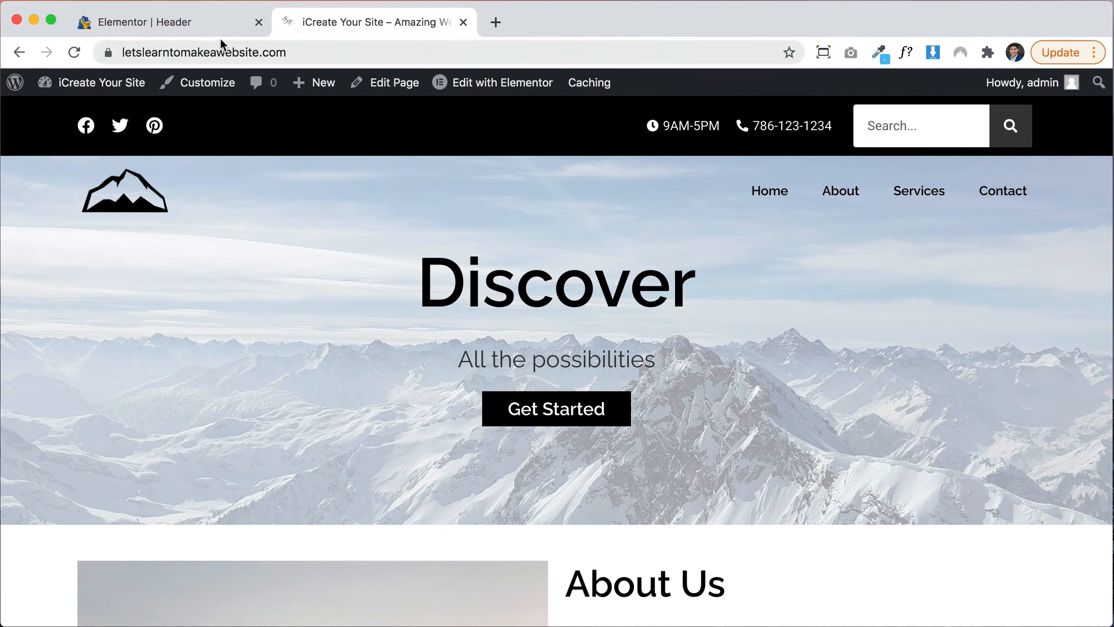
scroll(629, 254, down, 2)
scroll(813, 197, up, 2)
In the header editor, set the black top bar section's Sticky motion effect to None
click(164, 20)
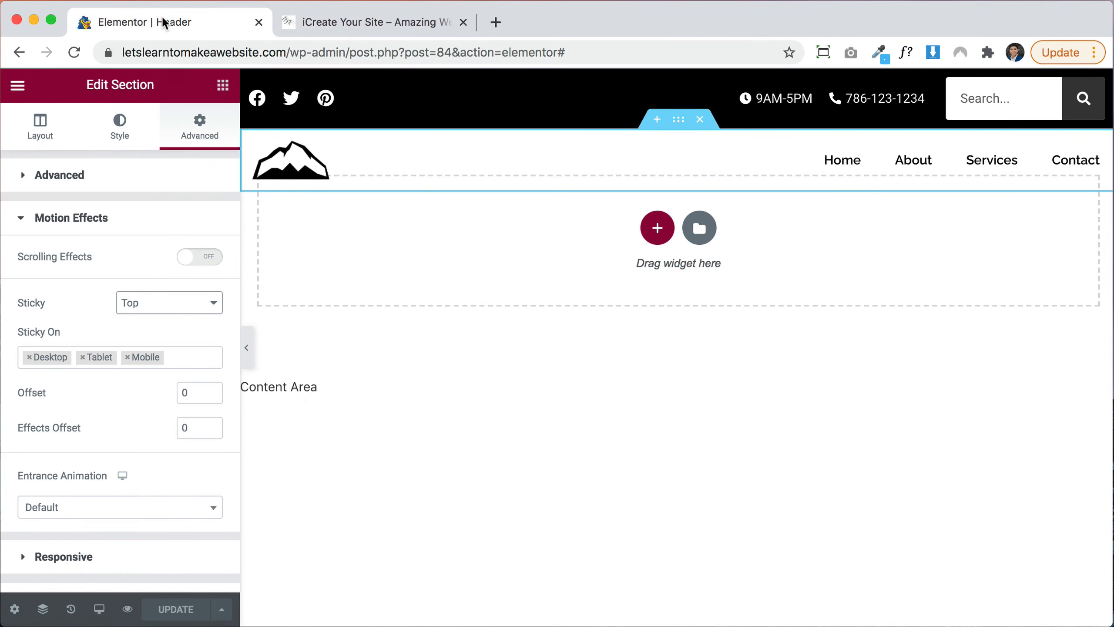
click(182, 309)
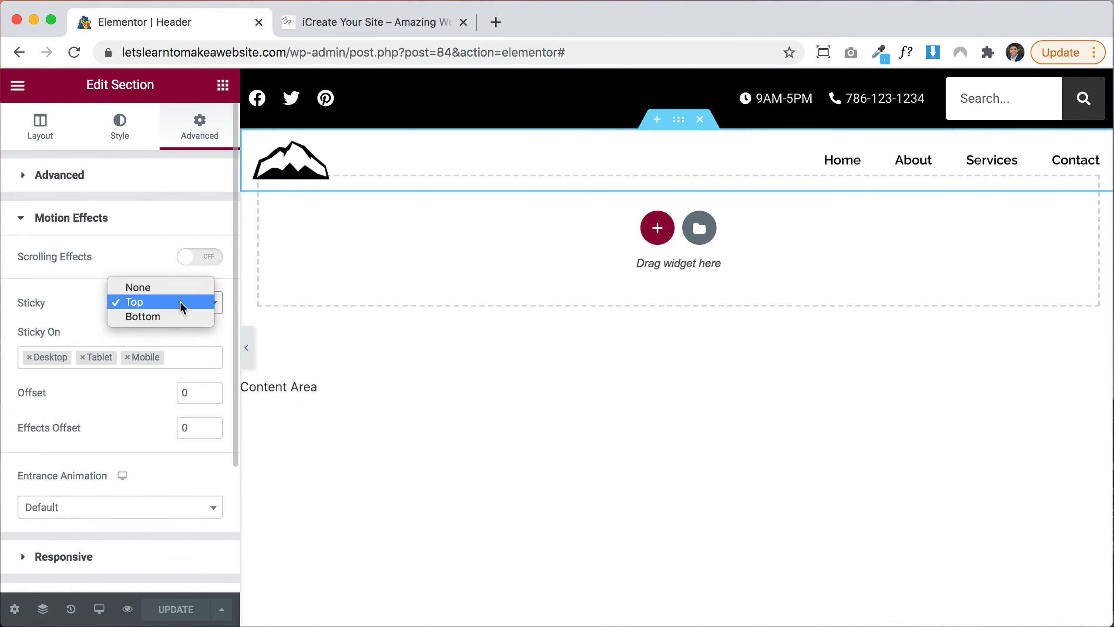
click(689, 74)
click(690, 74)
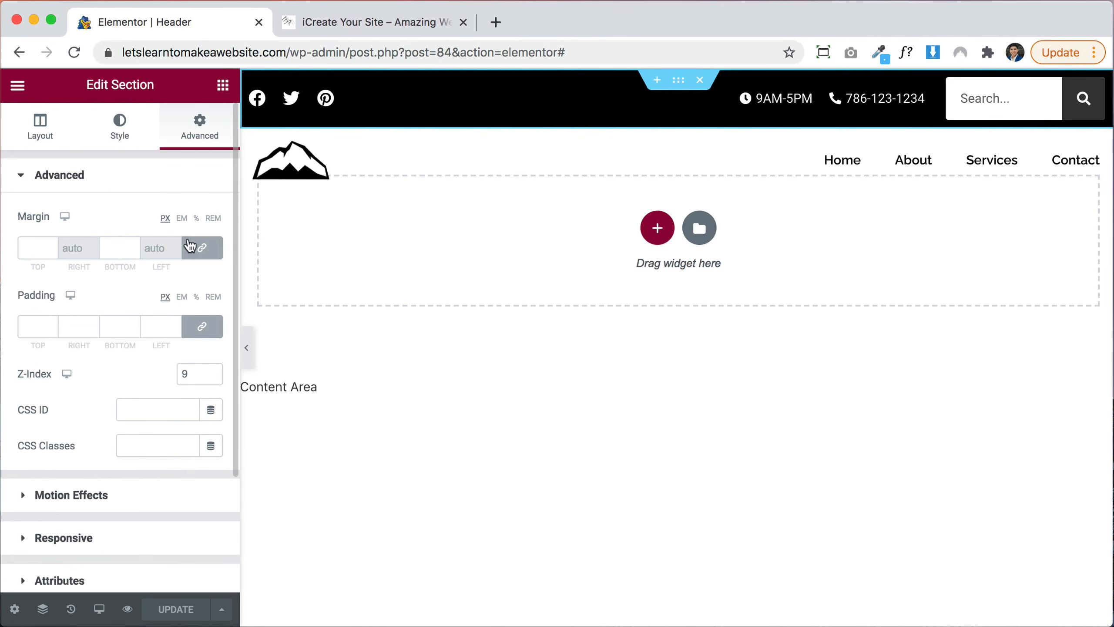
click(106, 541)
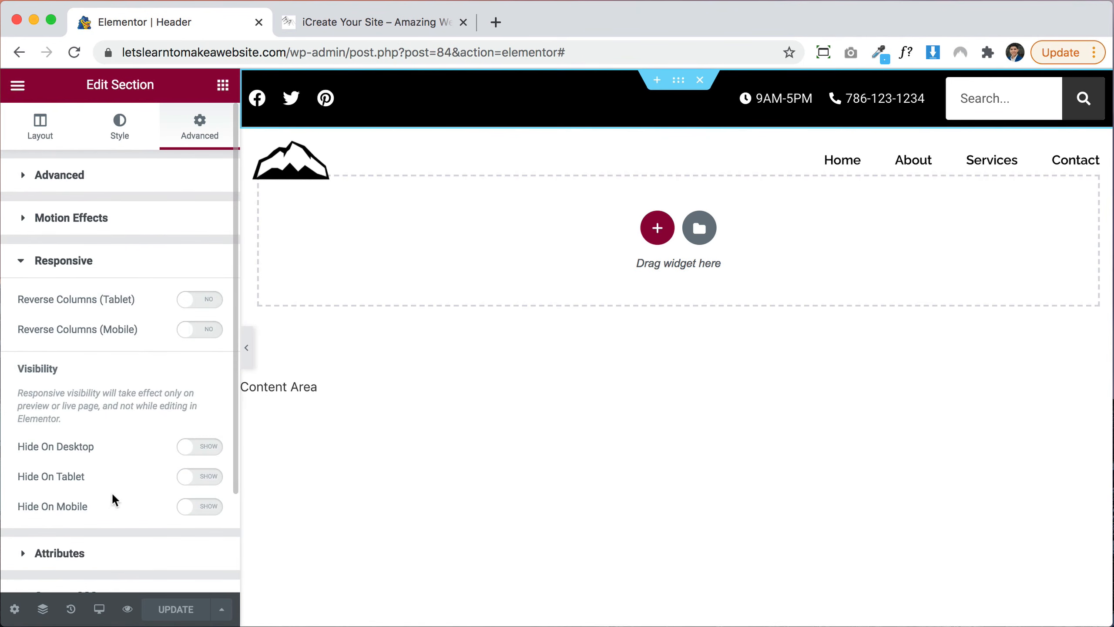
click(143, 214)
click(171, 305)
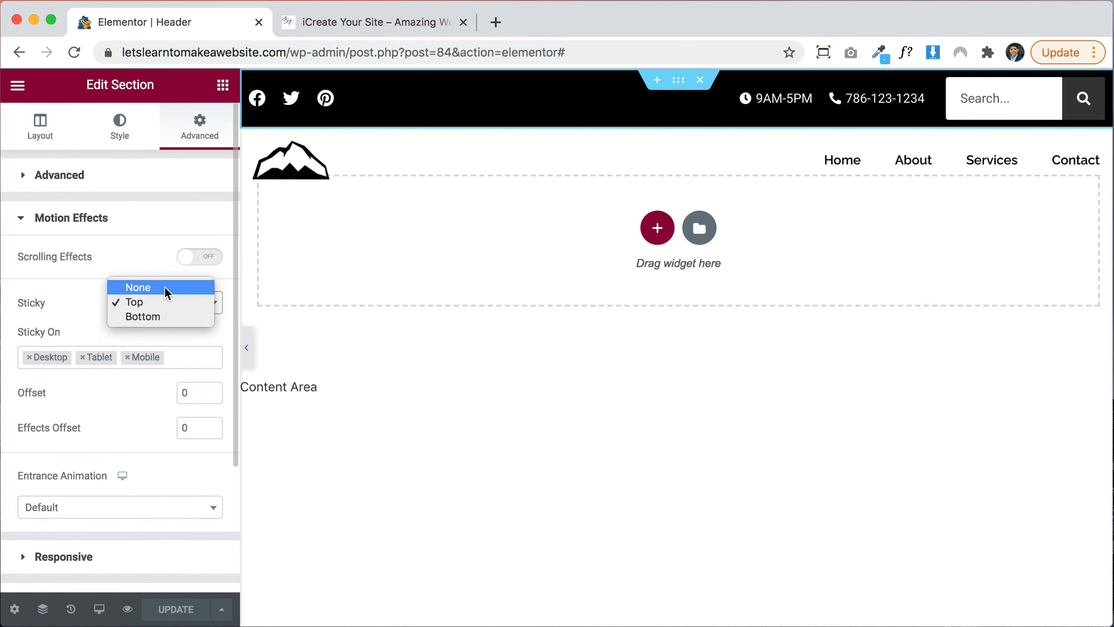
click(164, 286)
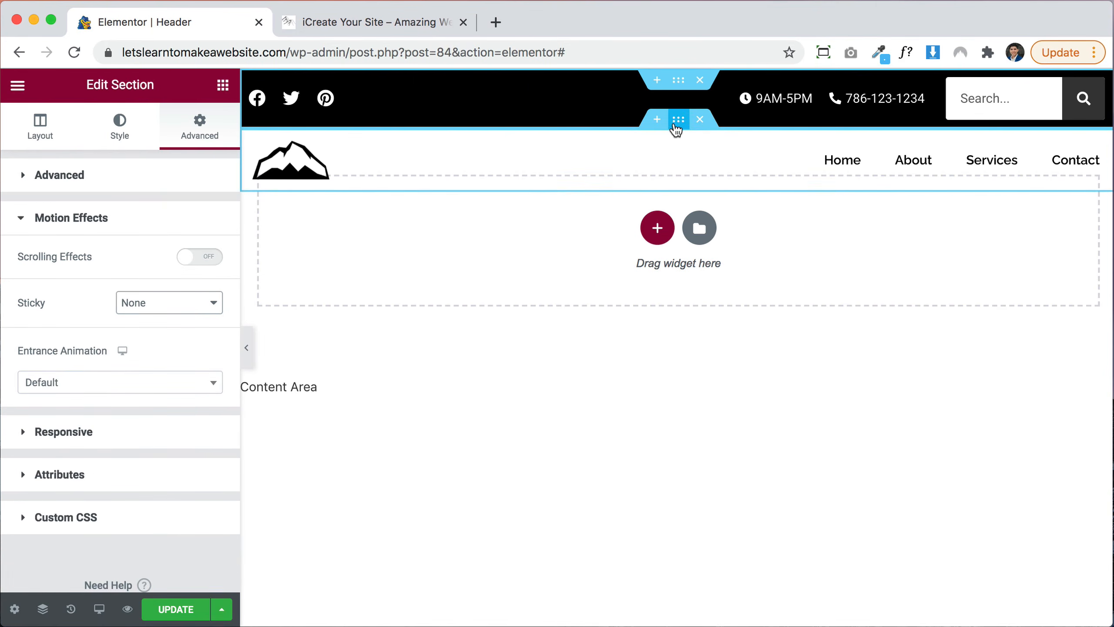
Open the logo-and-menu section's motion effects to check its Sticky setting, and update the header
click(675, 125)
click(123, 514)
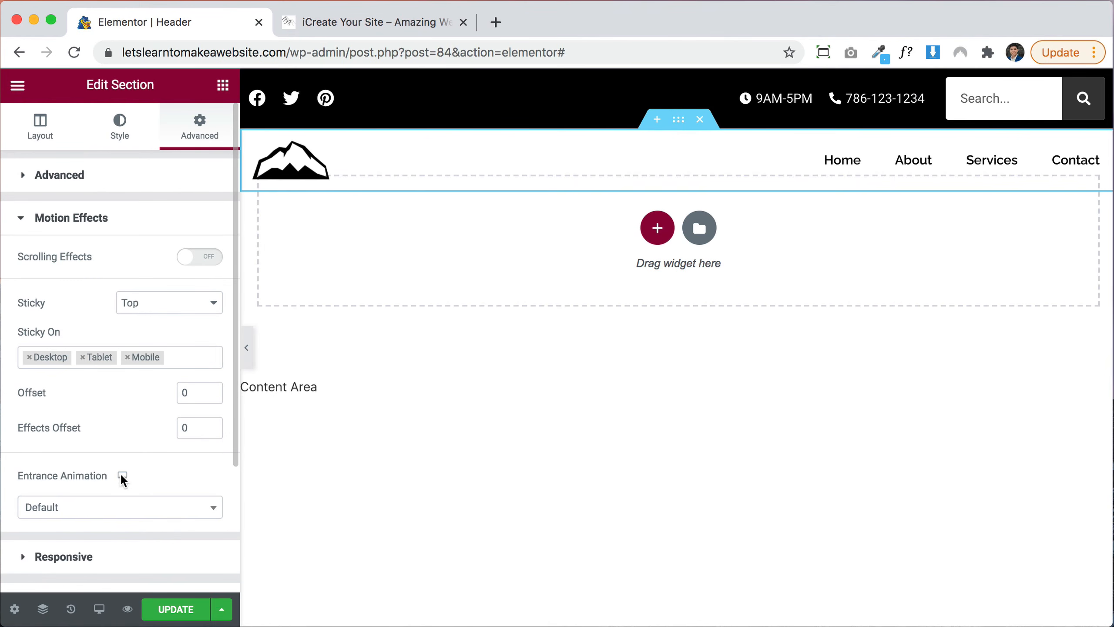
click(177, 609)
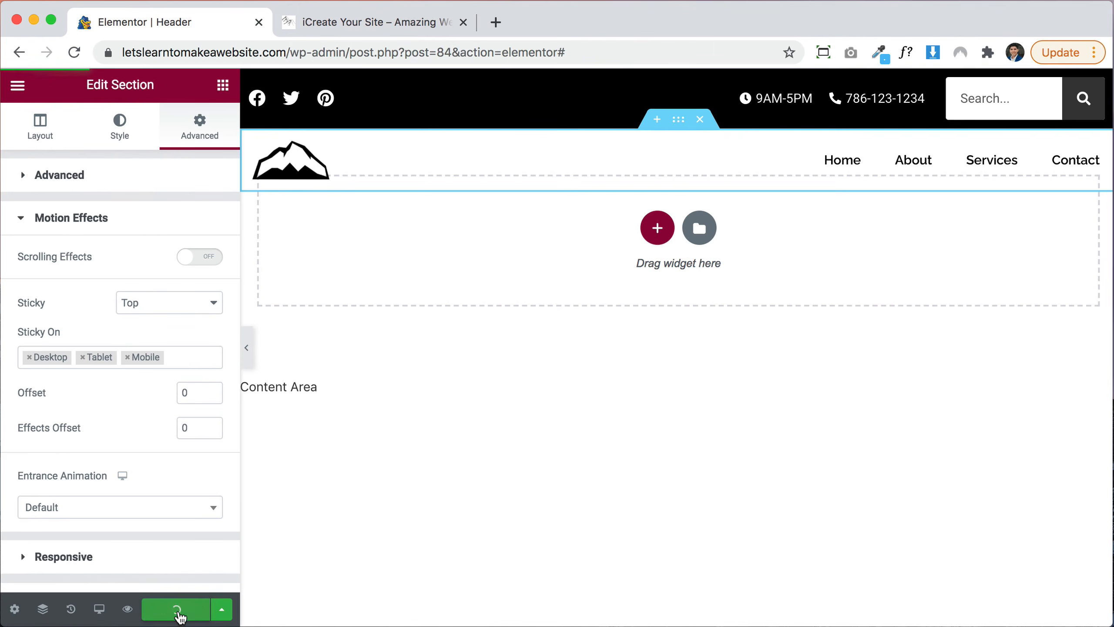
Switch to the live Home page and scroll it to check the header with only the logo-and-menu section sticky
click(377, 22)
scroll(872, 364, up, 5)
scroll(872, 364, up, 2)
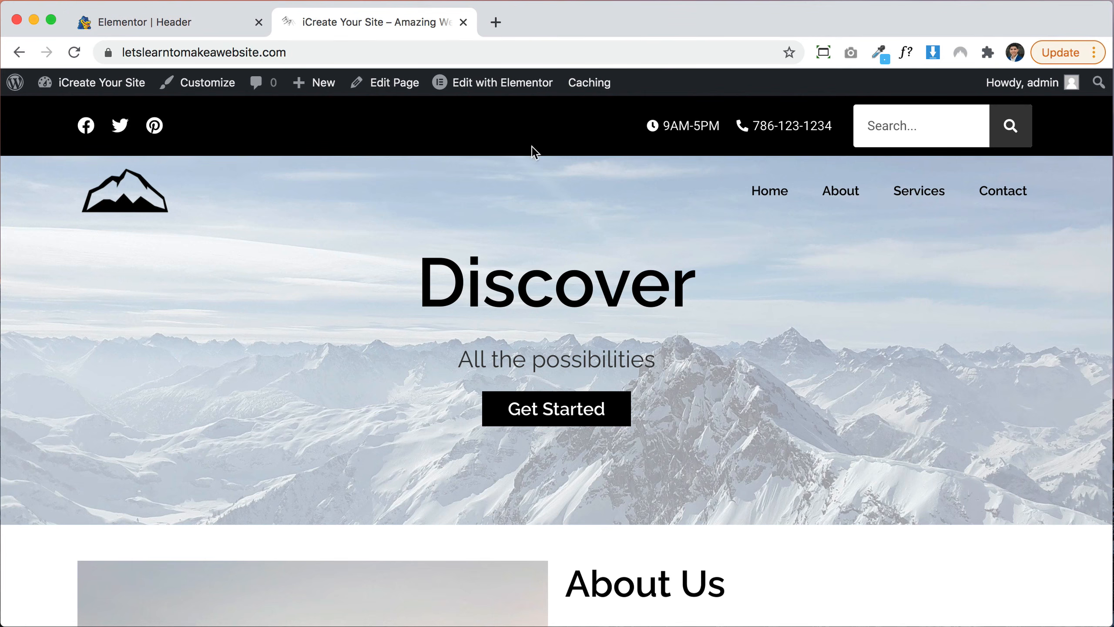
scroll(952, 249, down, 6)
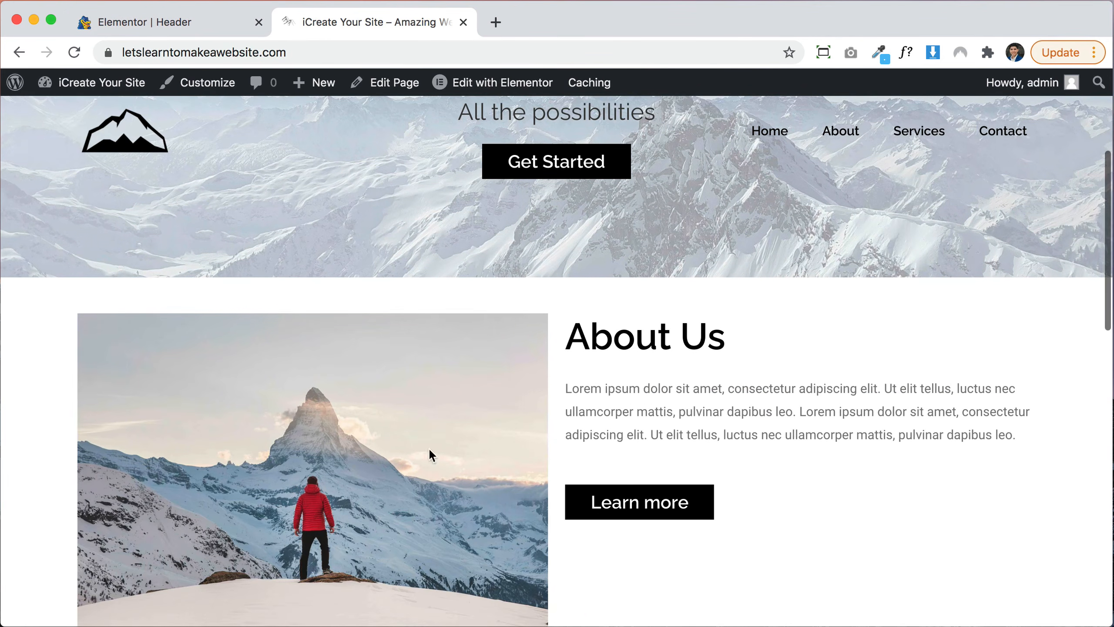
scroll(921, 395, up, 6)
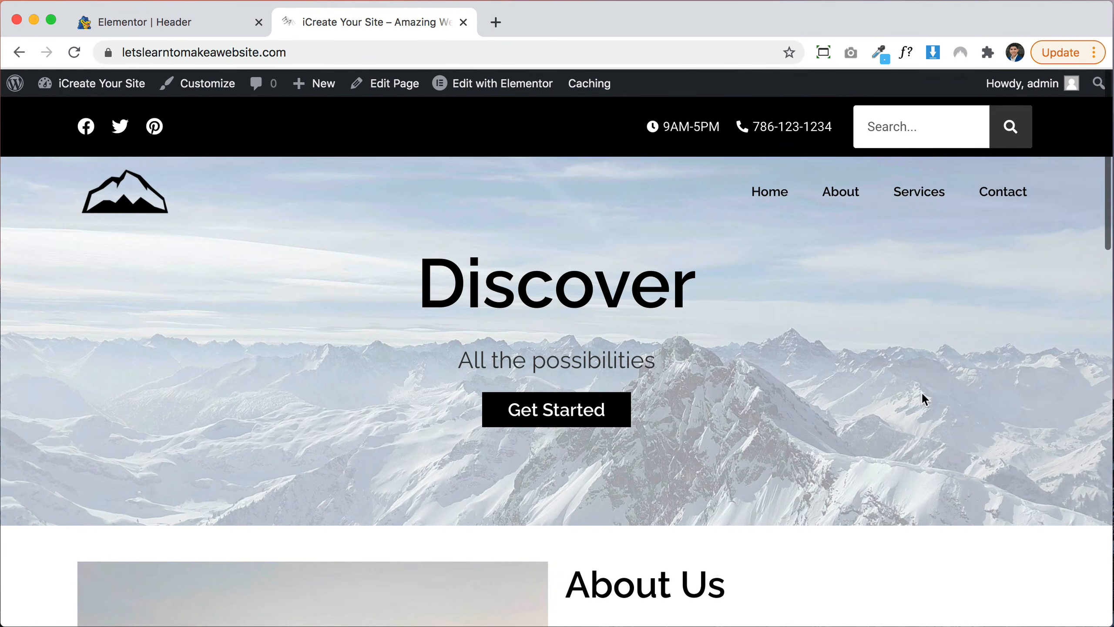